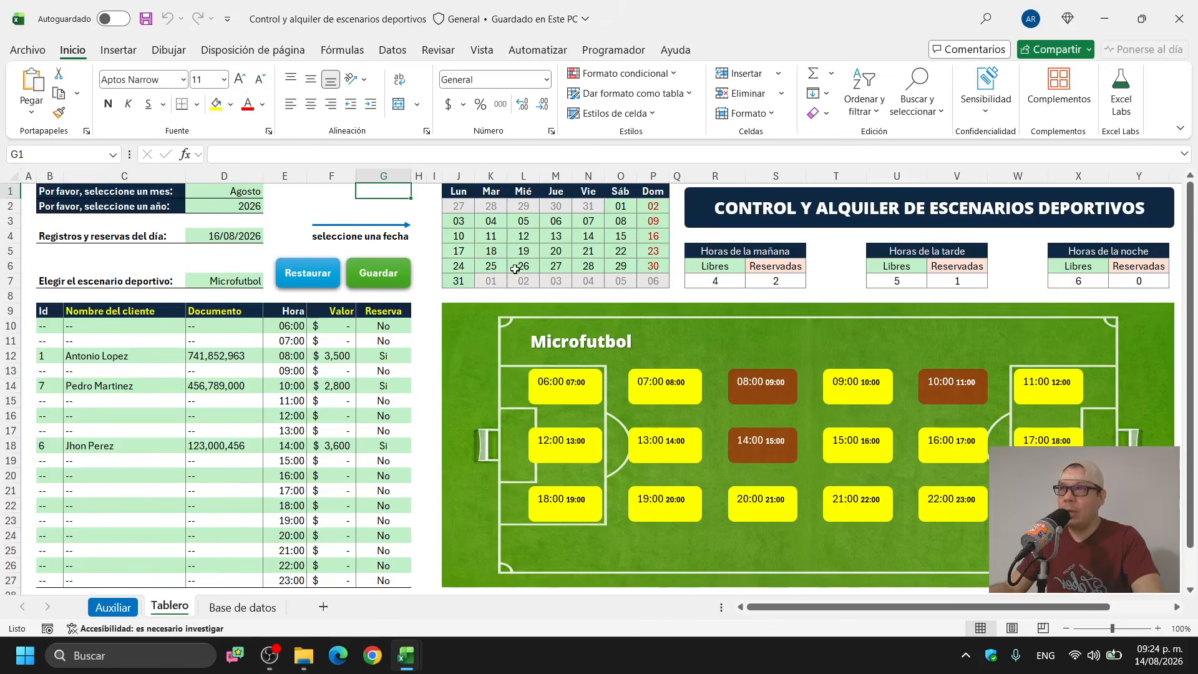
# Close the finished sports venue rental workbook, check the destination folder in File Explorer, and return to the blank Excel workbook
pyautogui.click(1185, 16)
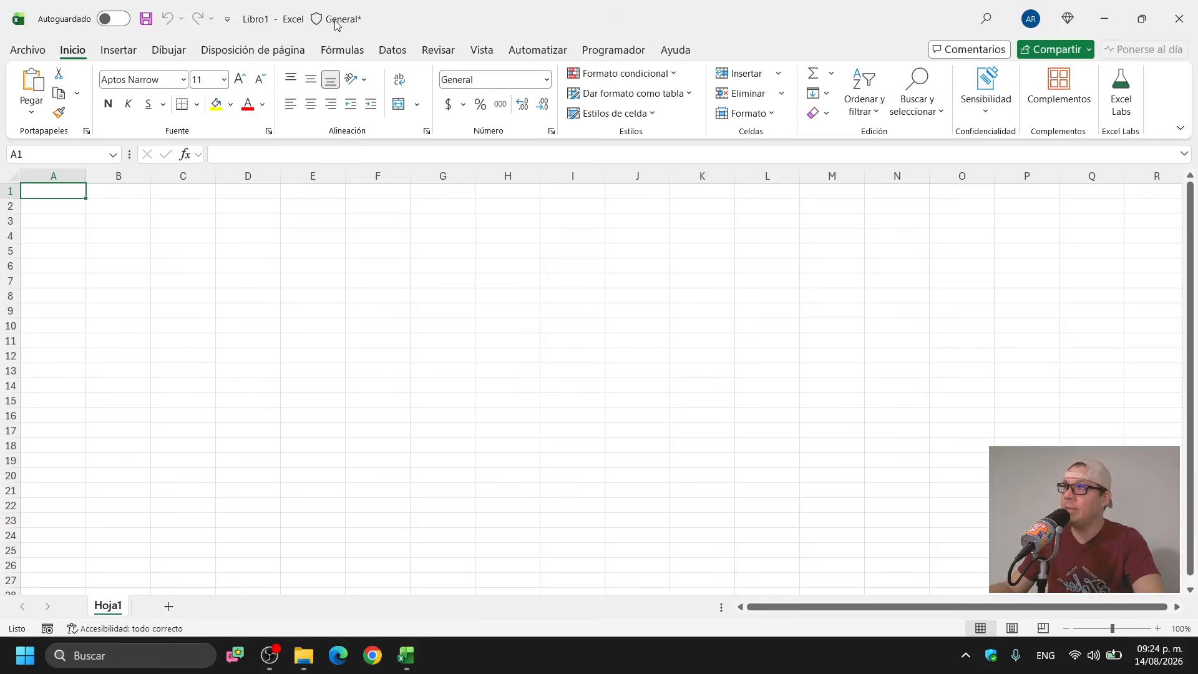
pyautogui.click(309, 669)
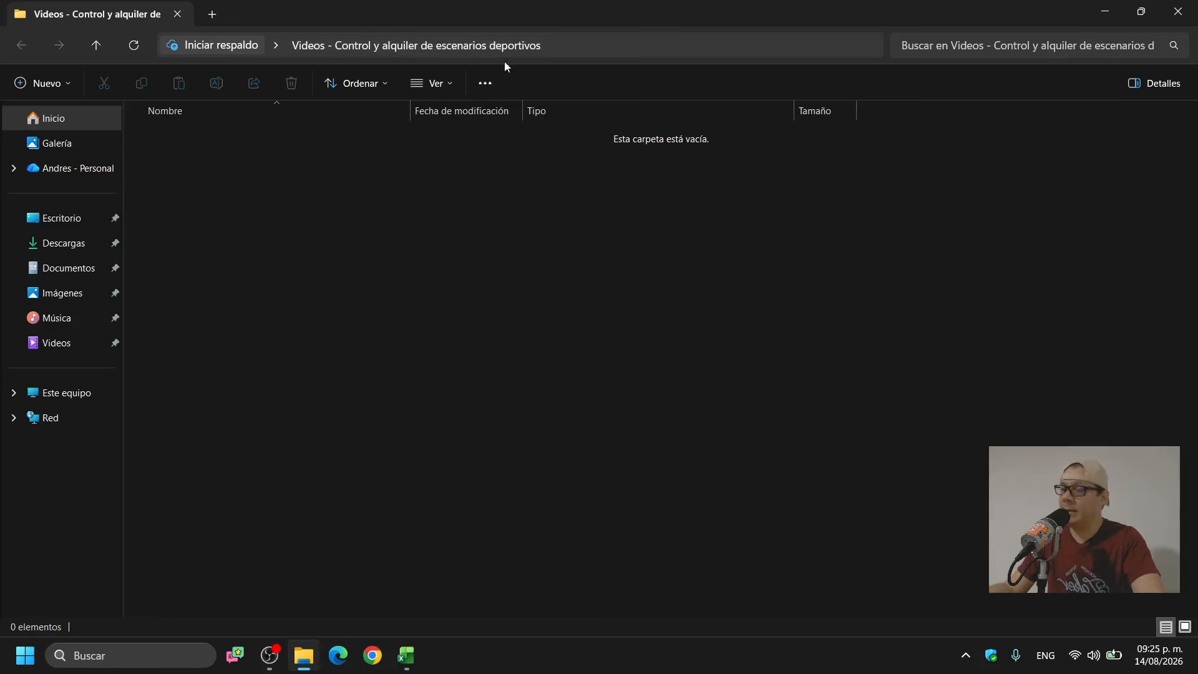
pyautogui.click(404, 659)
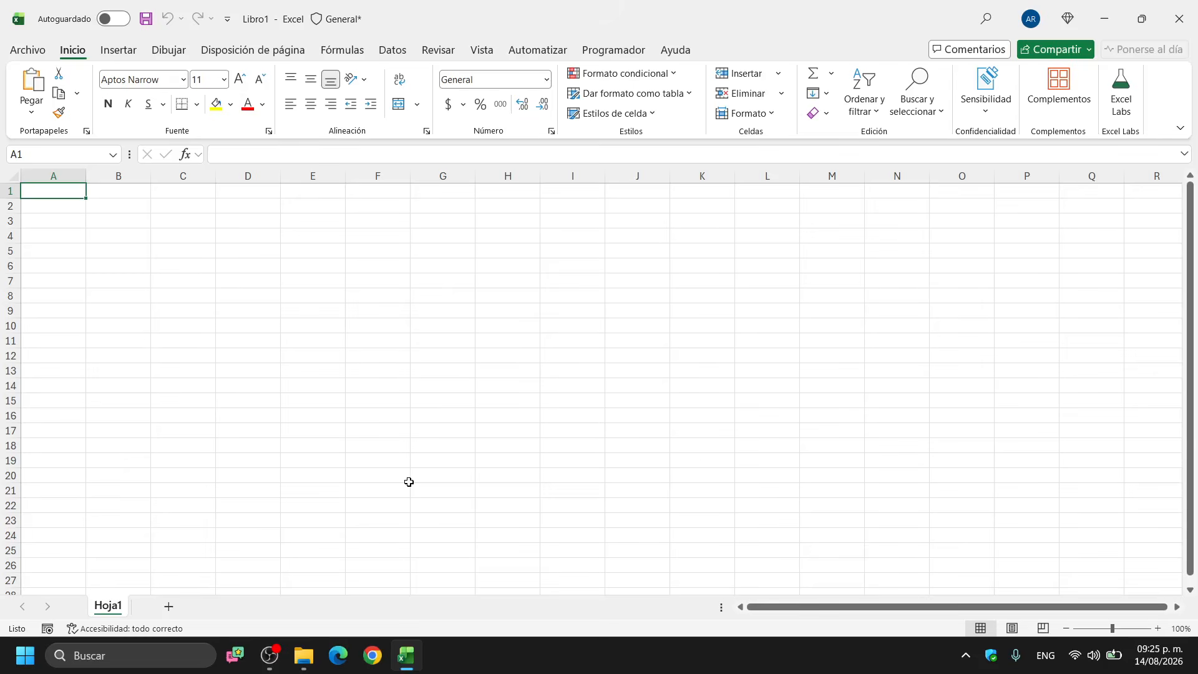
# Start saving the blank workbook under a new name, choosing the Desktop folder "Videos - Control y alquiler de escenarios deportivos"
pyautogui.click(27, 52)
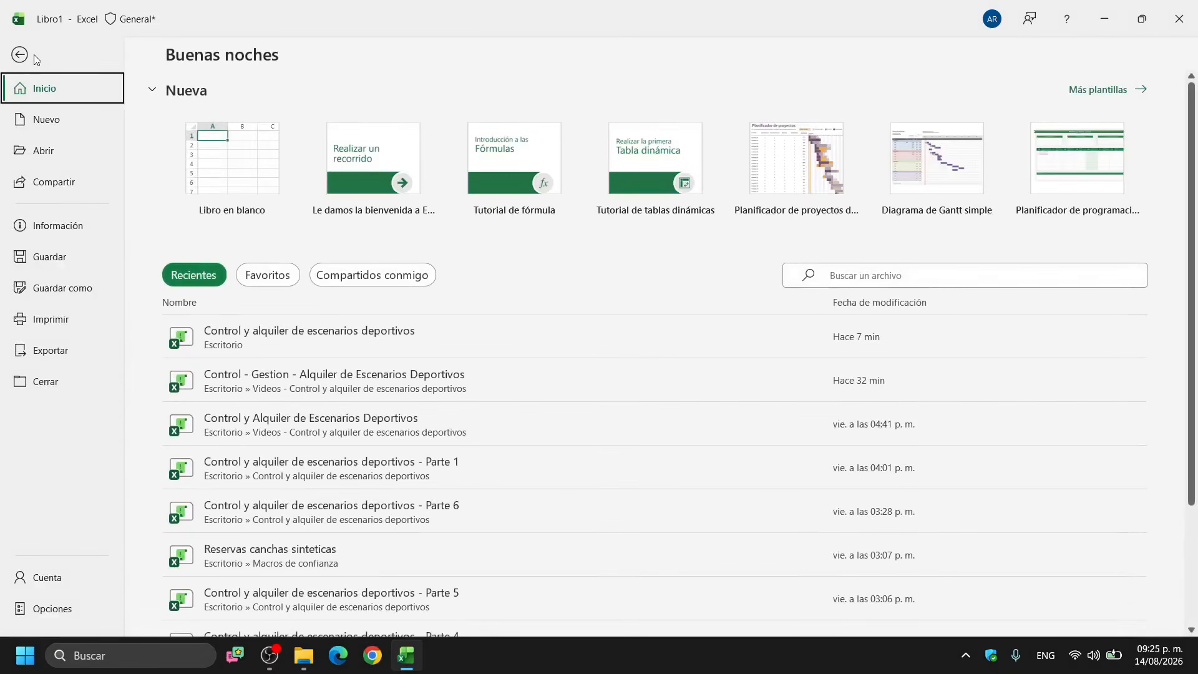
pyautogui.click(65, 291)
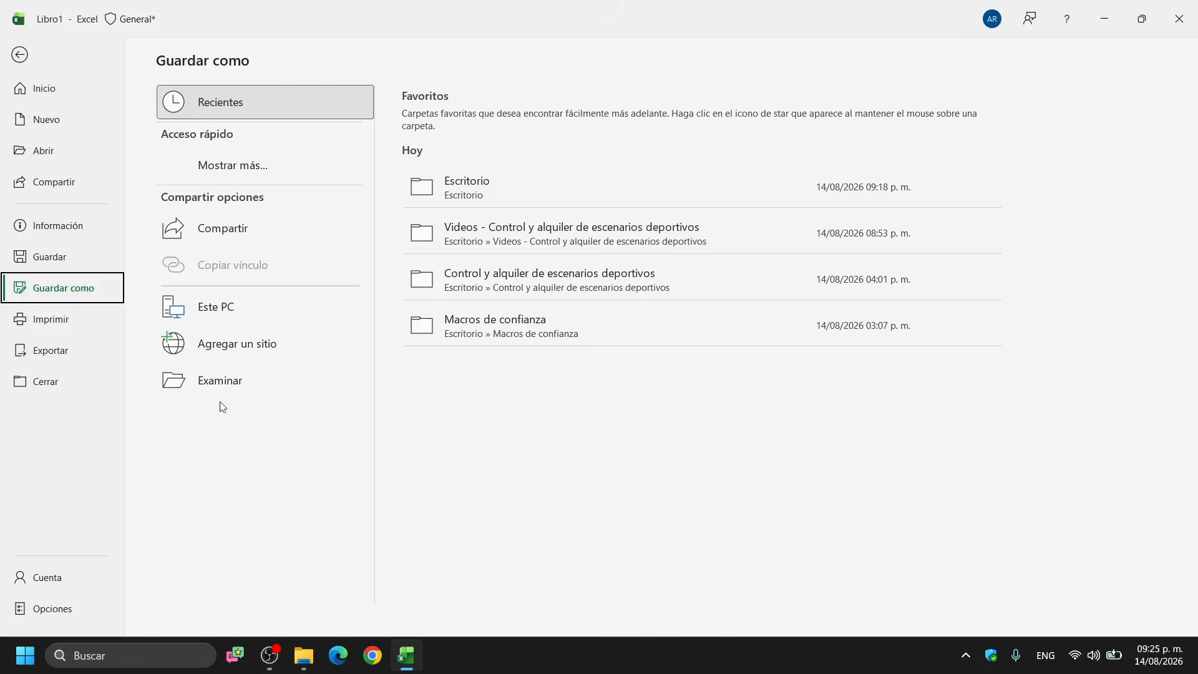
pyautogui.click(257, 391)
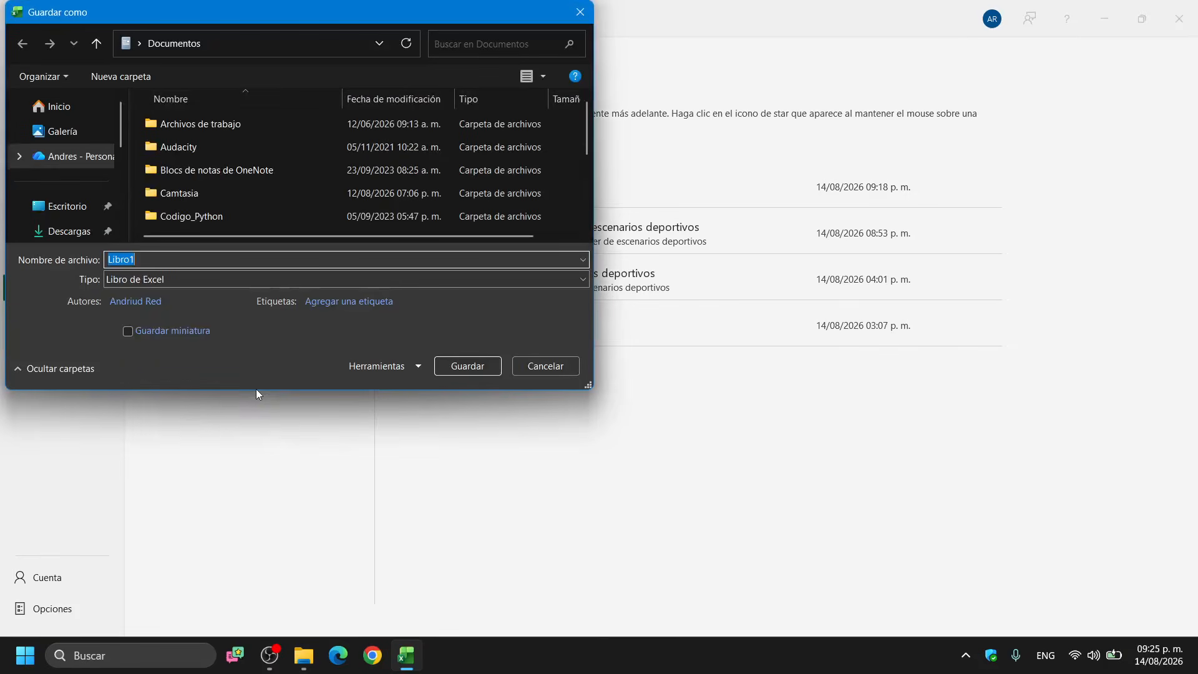
pyautogui.click(72, 112)
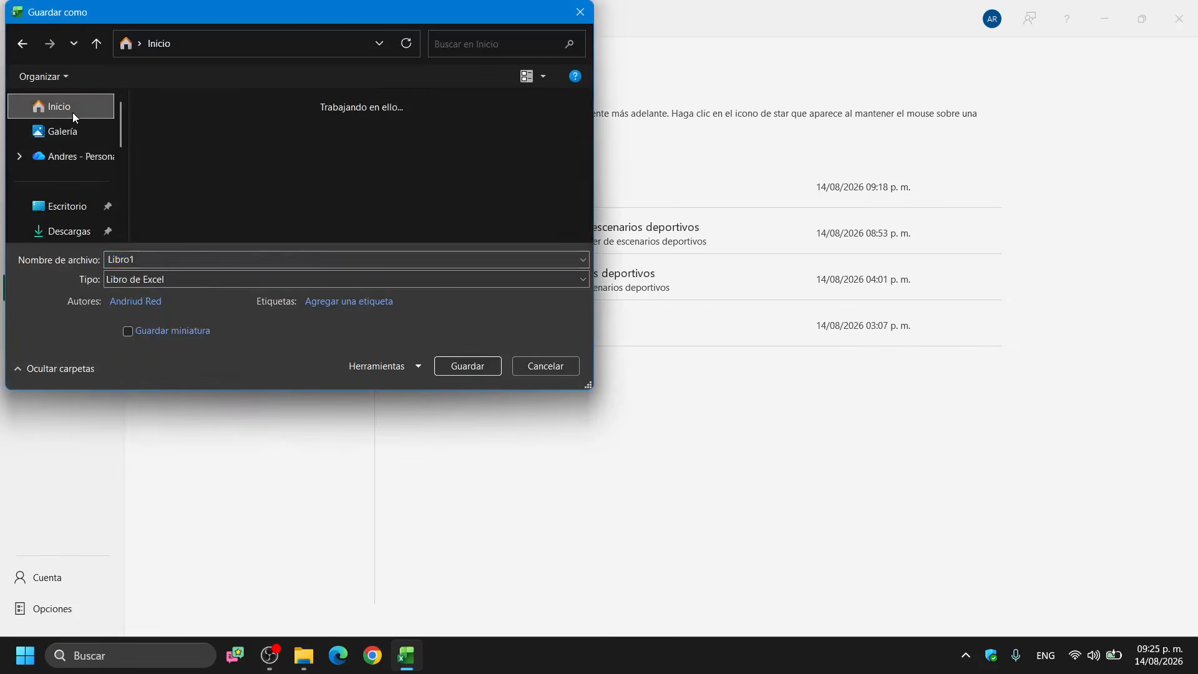
pyautogui.doubleClick(204, 205)
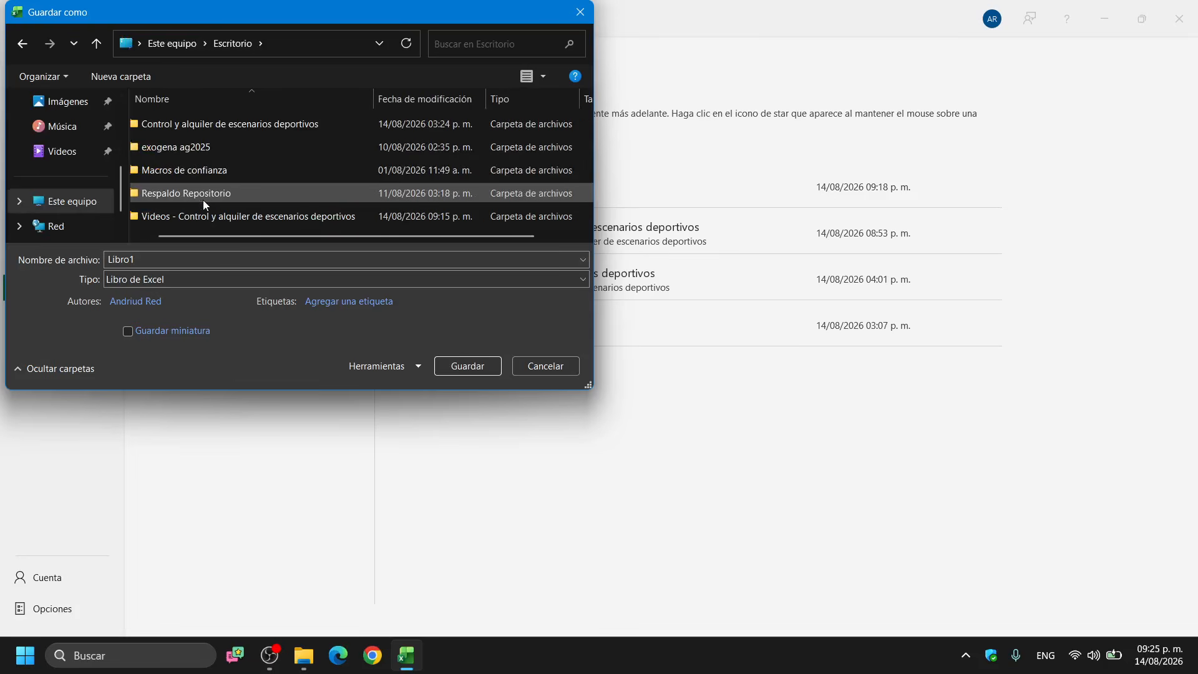
pyautogui.click(209, 220)
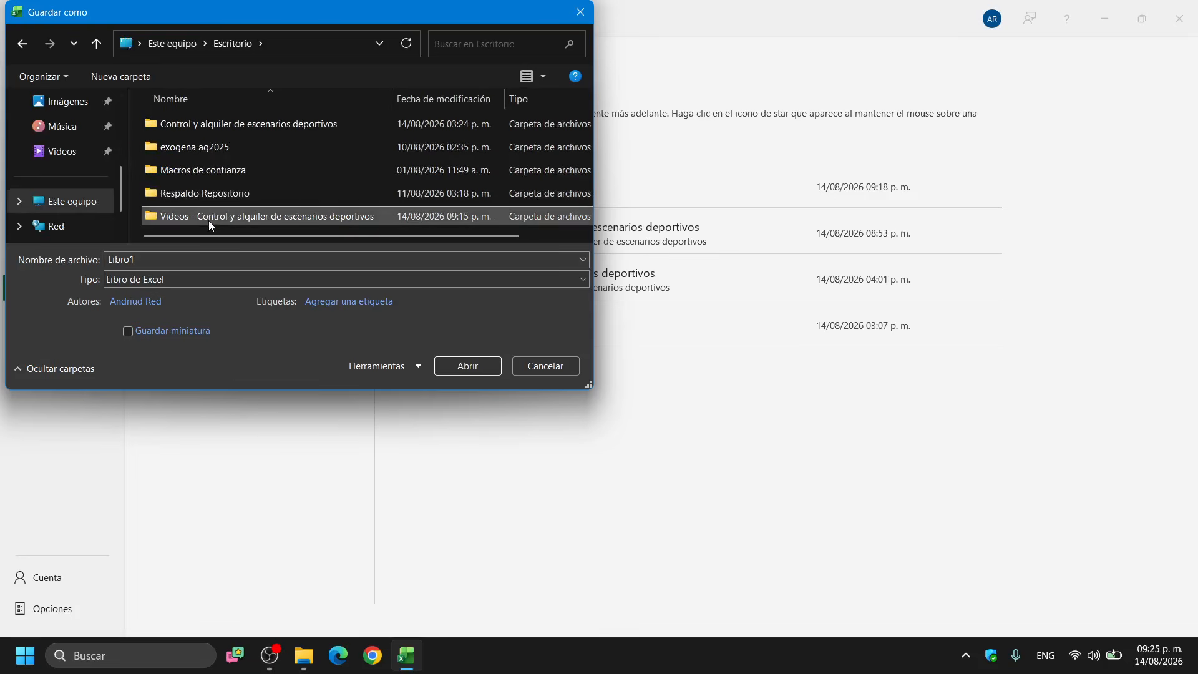
pyautogui.doubleClick(316, 215)
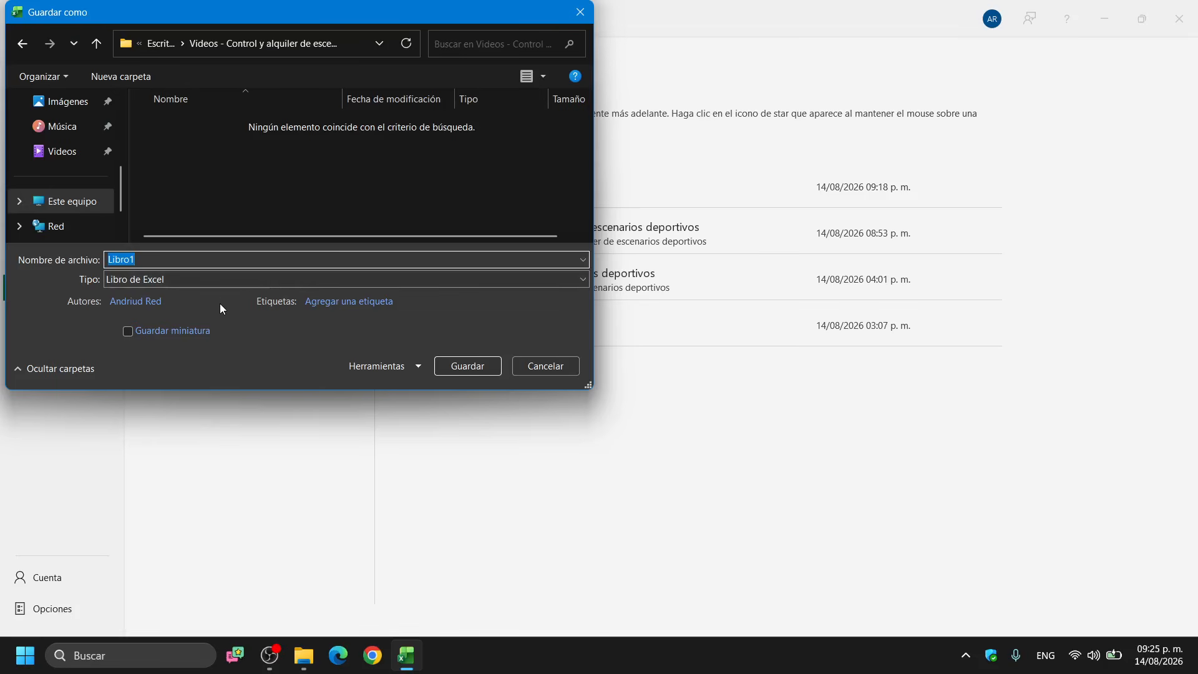
# Save the workbook as "Control y Gestion de Escenarios Deportivos" with the file type "Libro de Excel habilitado para macros"
pyautogui.write('Control y Gestion de')
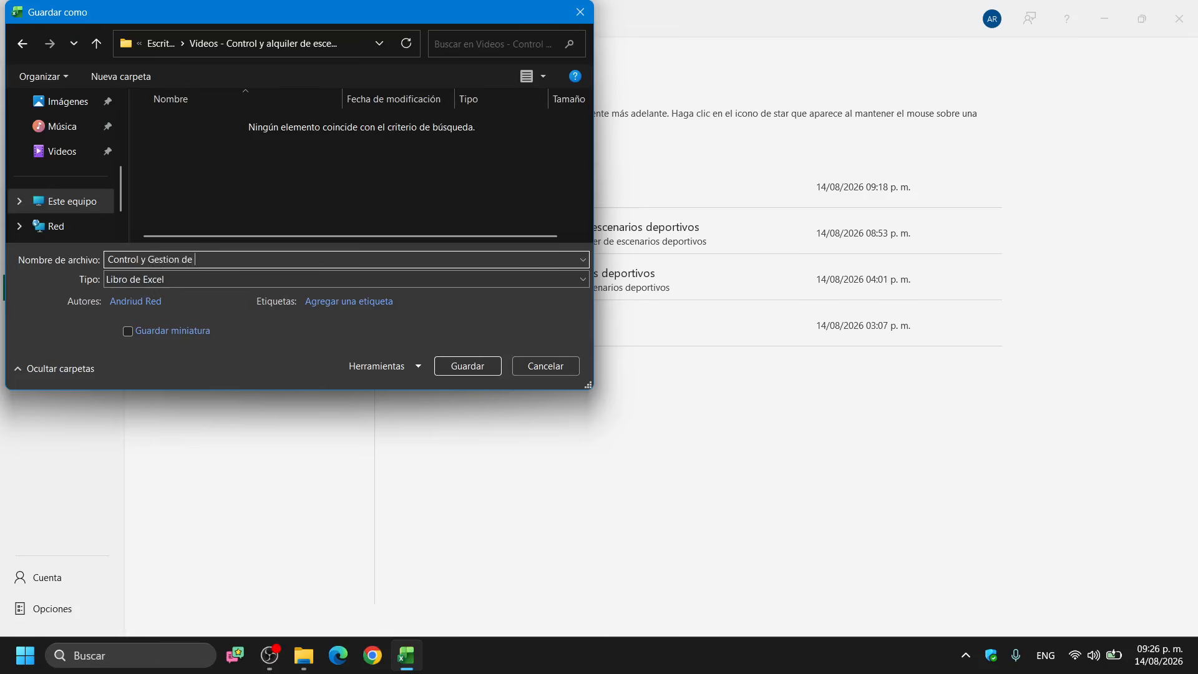
pyautogui.write(' Escenarios Deportivos en Exce')
pyautogui.press('BackSpace')
pyautogui.press('BackSpace')
pyautogui.press('BackSpace')
pyautogui.press('BackSpace')
pyautogui.press('BackSpace')
pyautogui.press('BackSpace')
pyautogui.press('BackSpace')
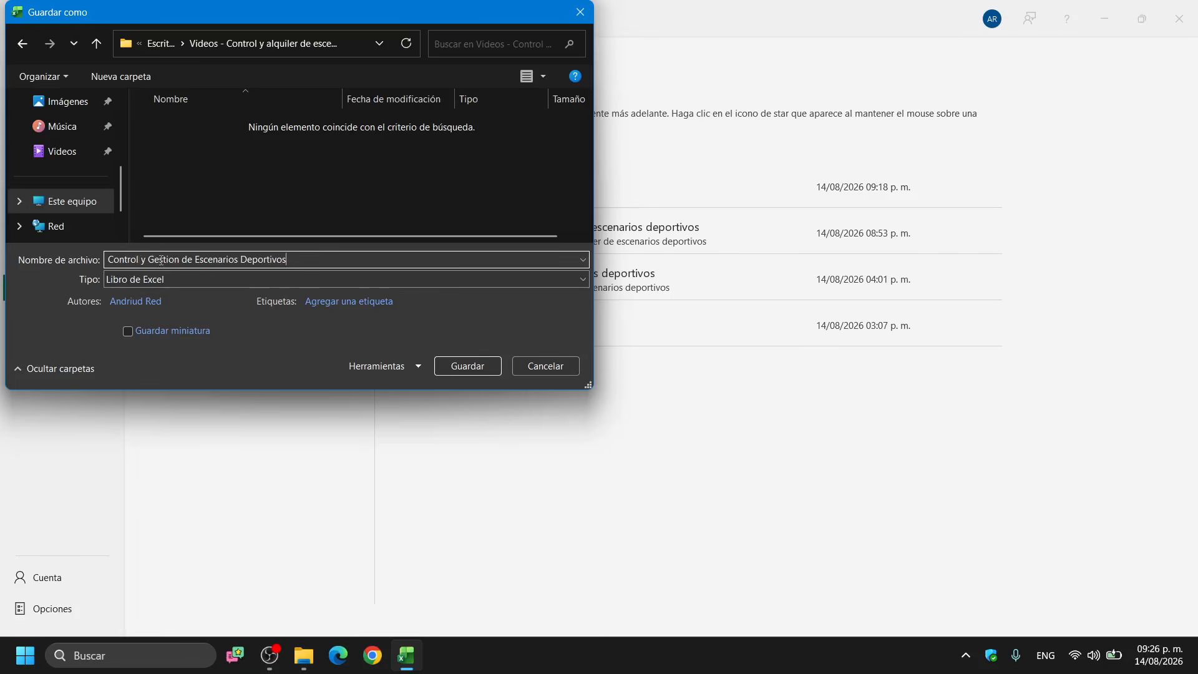
pyautogui.click(271, 278)
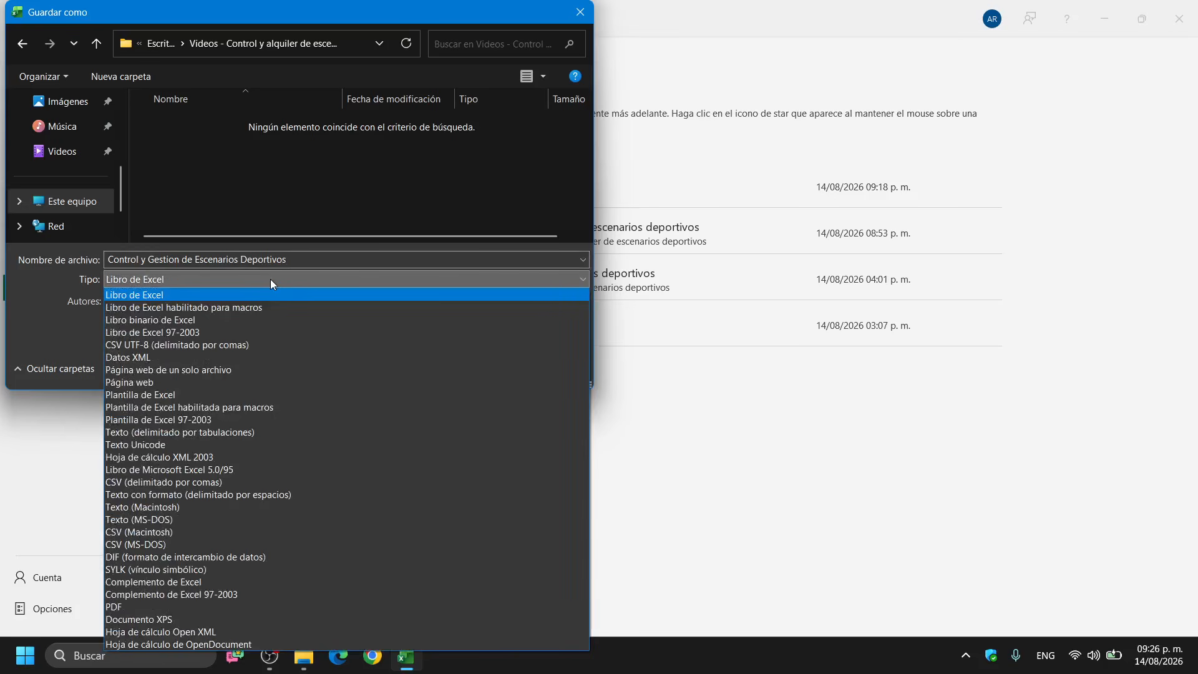
pyautogui.click(241, 309)
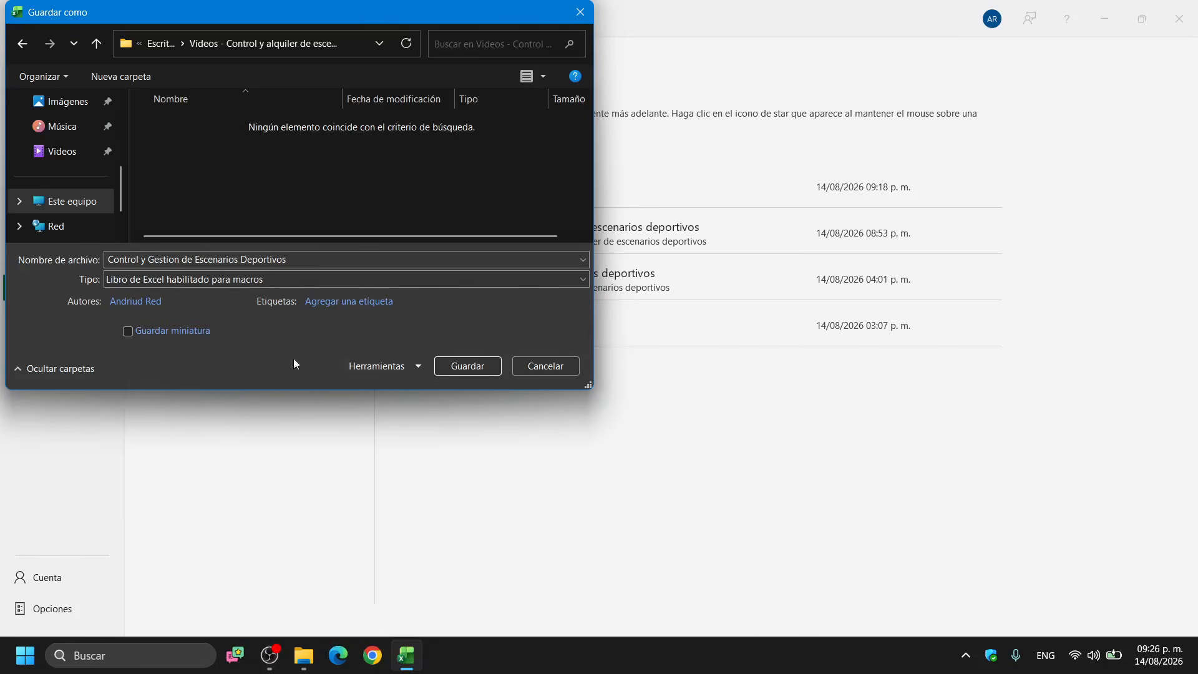
pyautogui.click(454, 369)
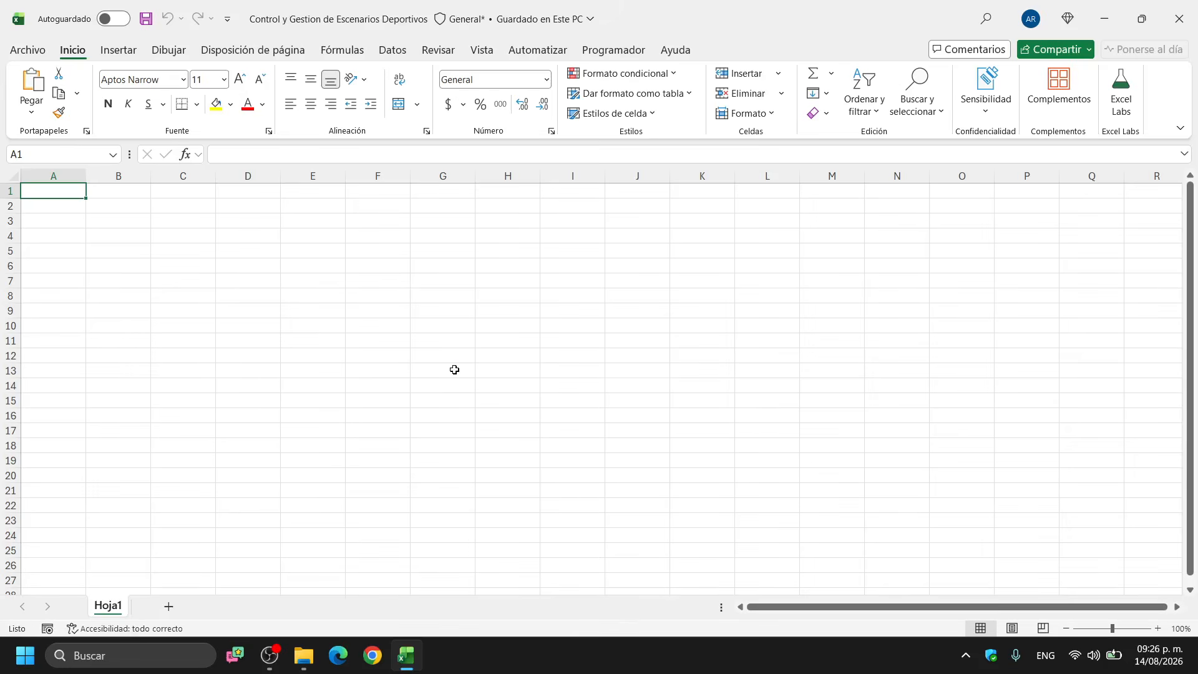
# Switch to File Explorer to check the saved macro-enabled file, and open it in Excel
pyautogui.click(304, 655)
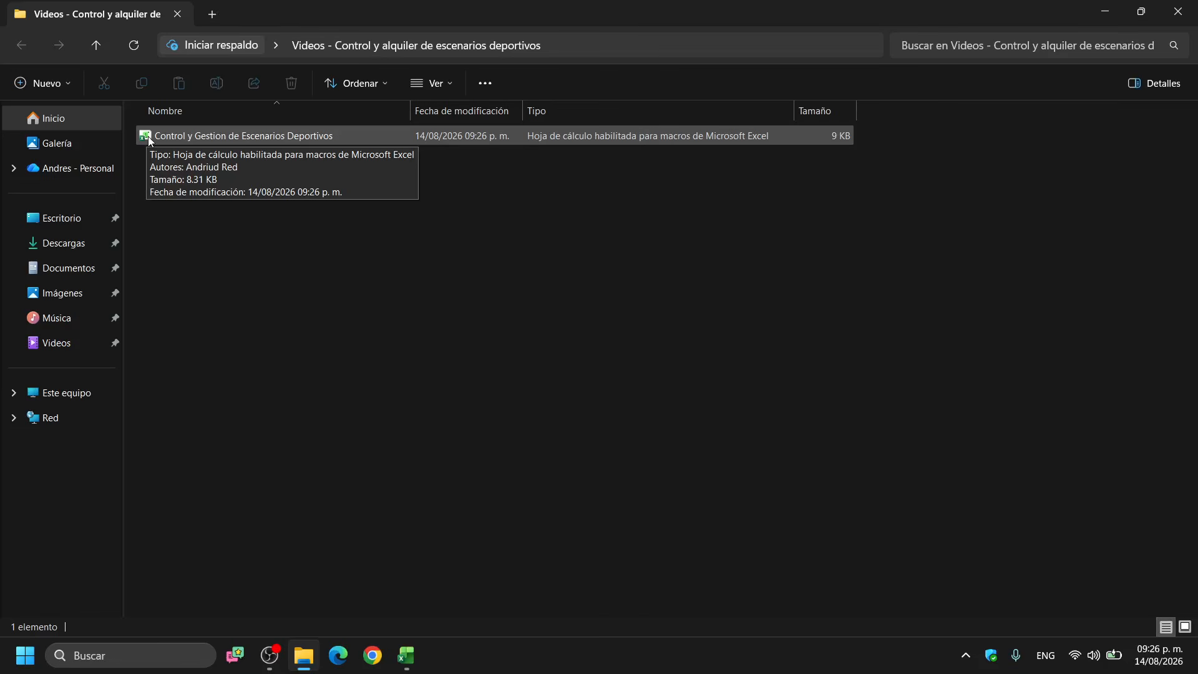
pyautogui.doubleClick(222, 136)
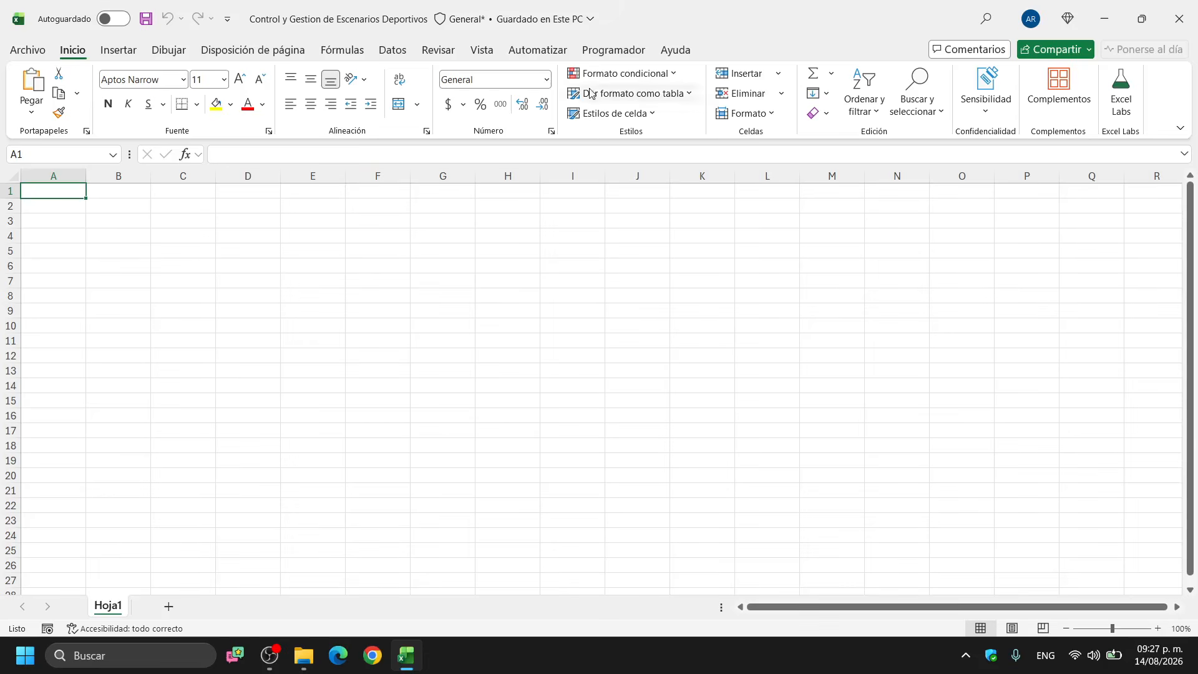
# Check in the Excel ribbon customization options that the Programador tab is enabled, and accept the options
pyautogui.click(614, 51)
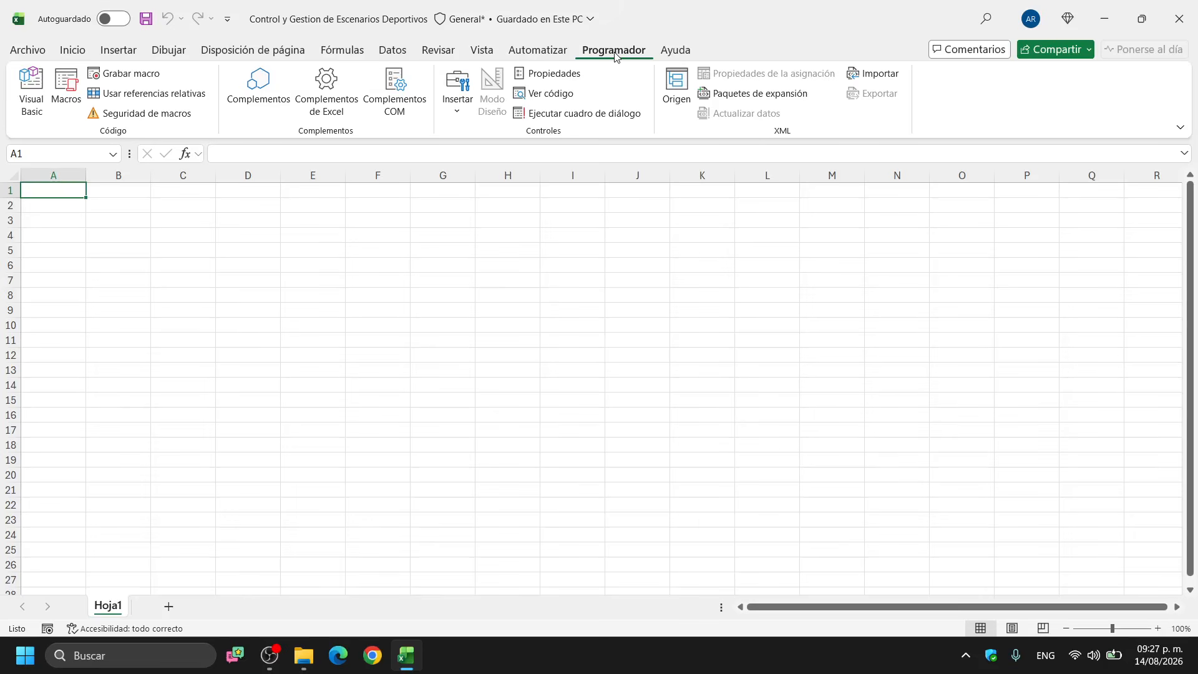
pyautogui.click(27, 51)
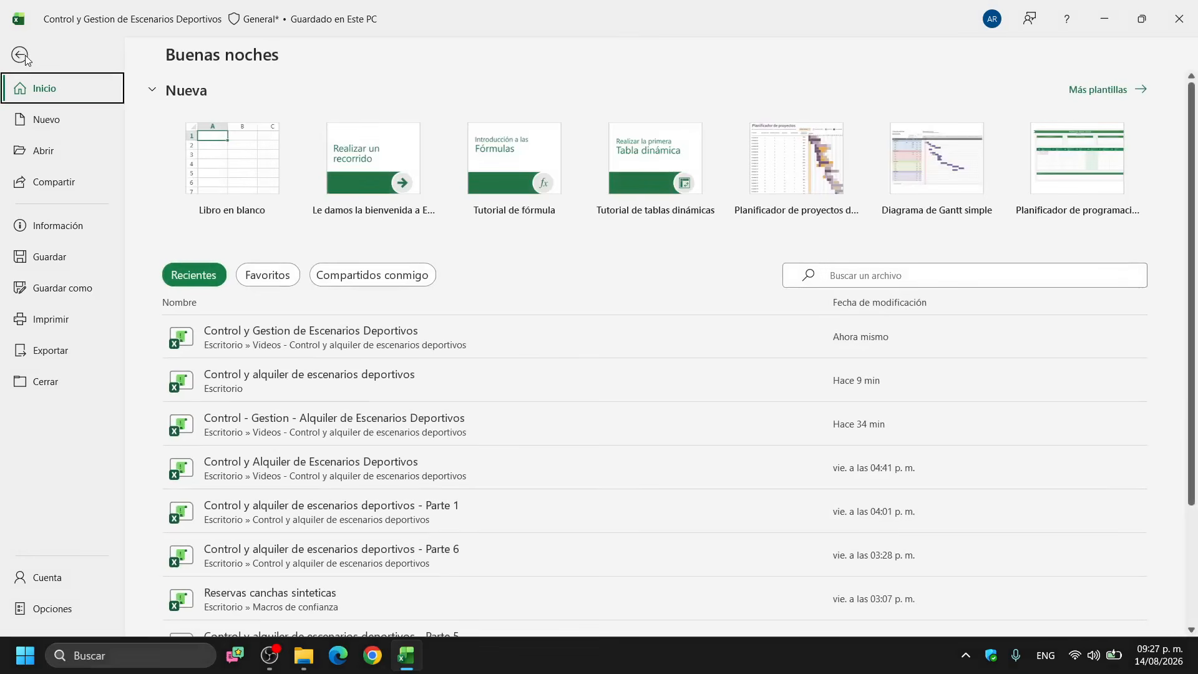
pyautogui.click(84, 604)
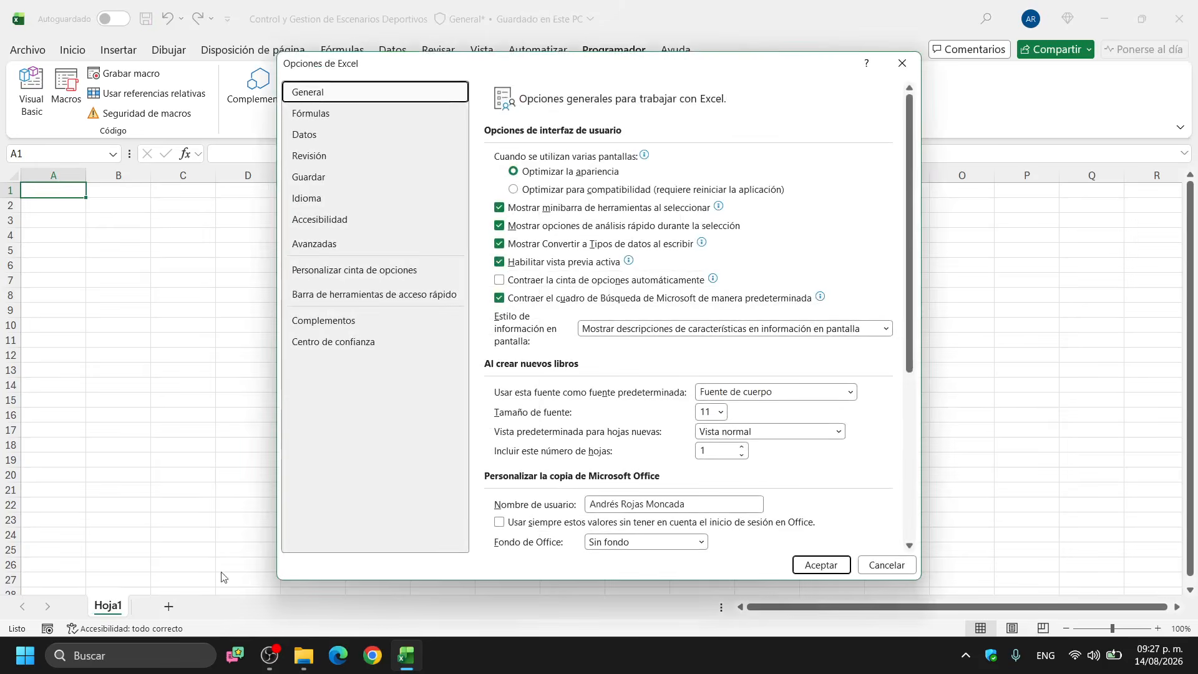
pyautogui.click(359, 277)
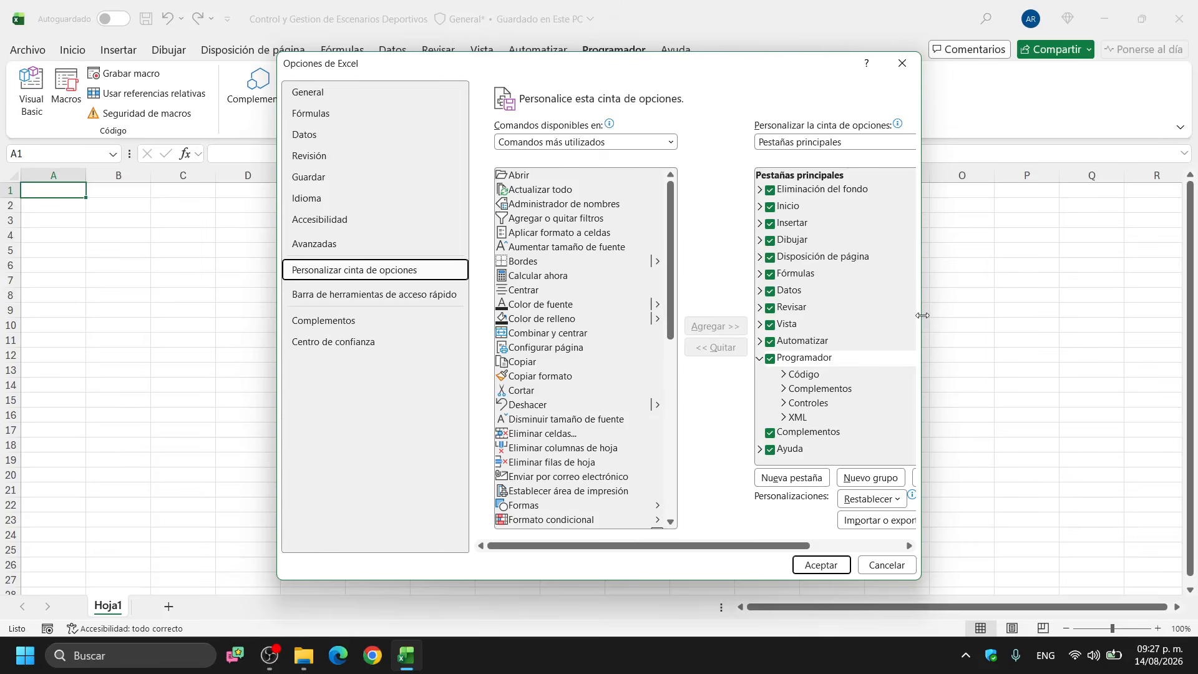
pyautogui.moveTo(922, 315); pyautogui.dragTo(1057, 315)
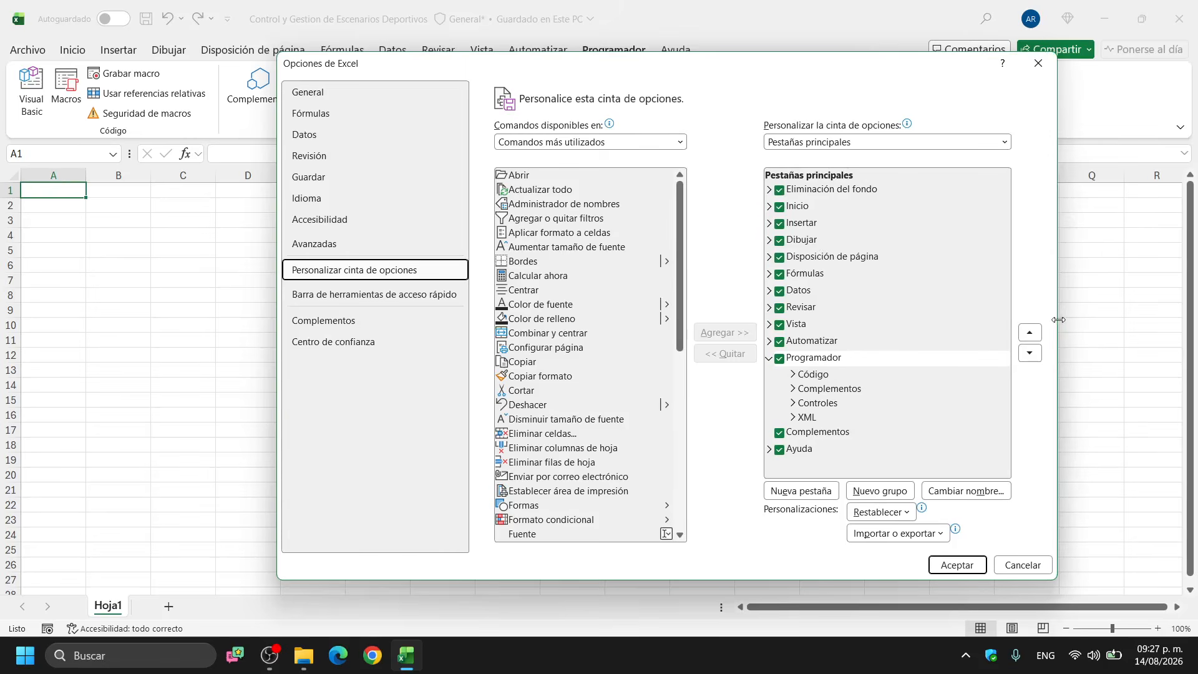
pyautogui.click(802, 358)
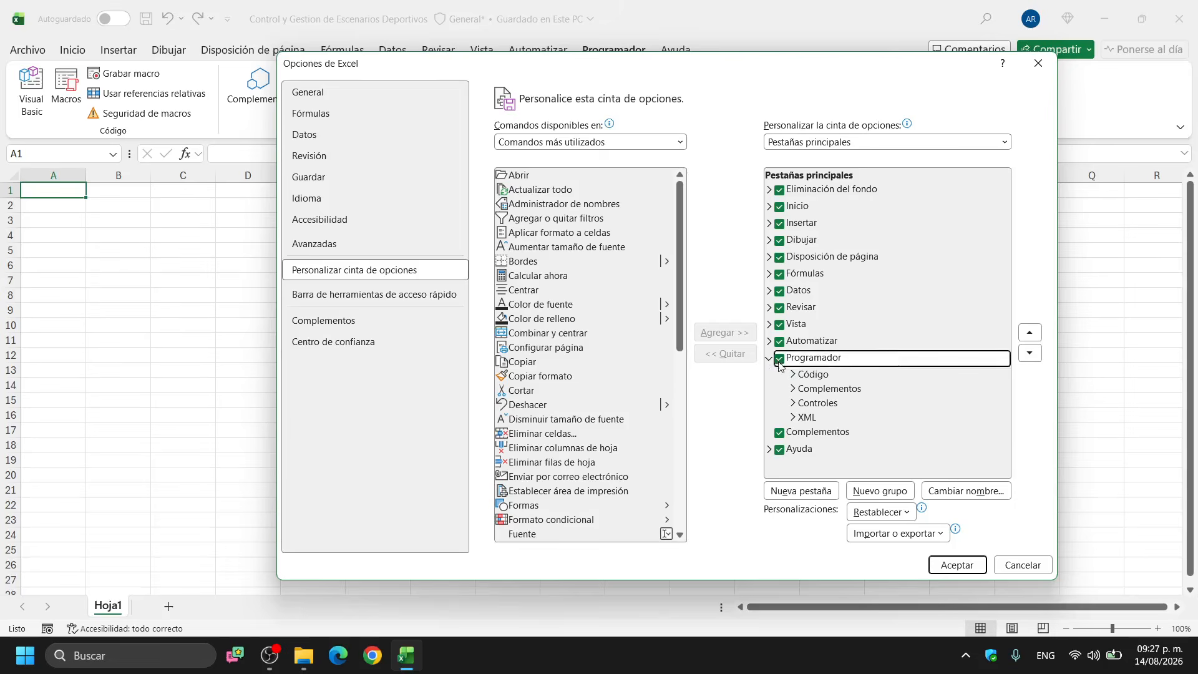
pyautogui.click(956, 565)
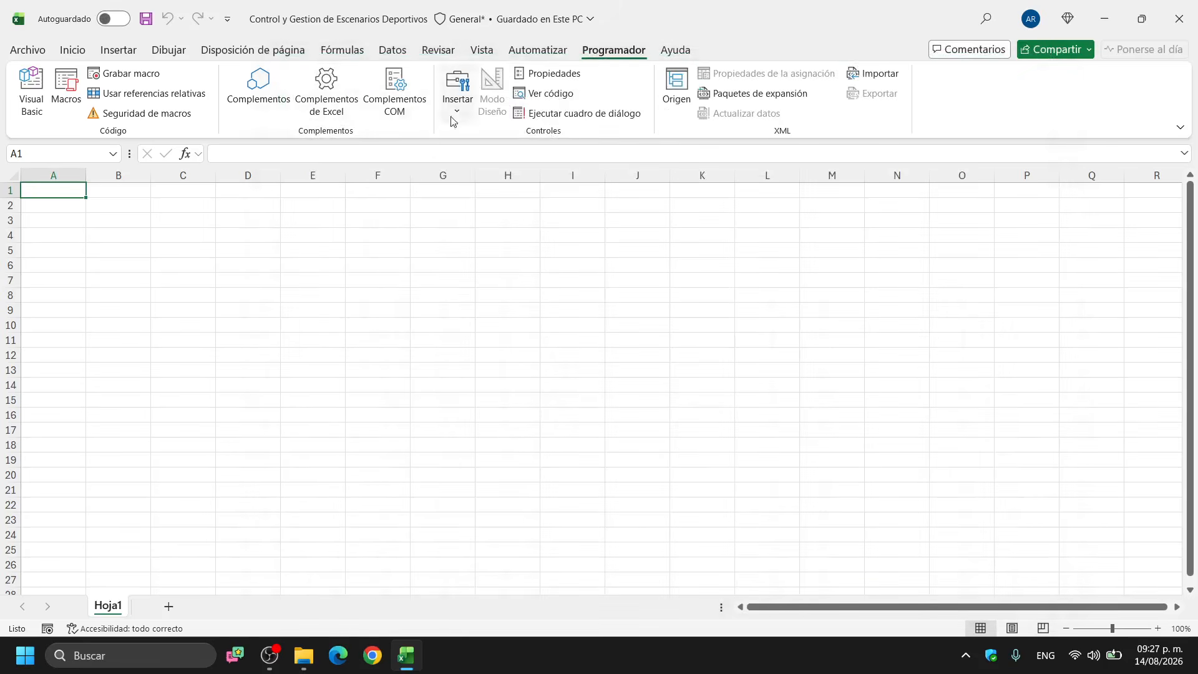
# Open the Visual Basic editor to view the workbook's project, and close it again
pyautogui.click(28, 101)
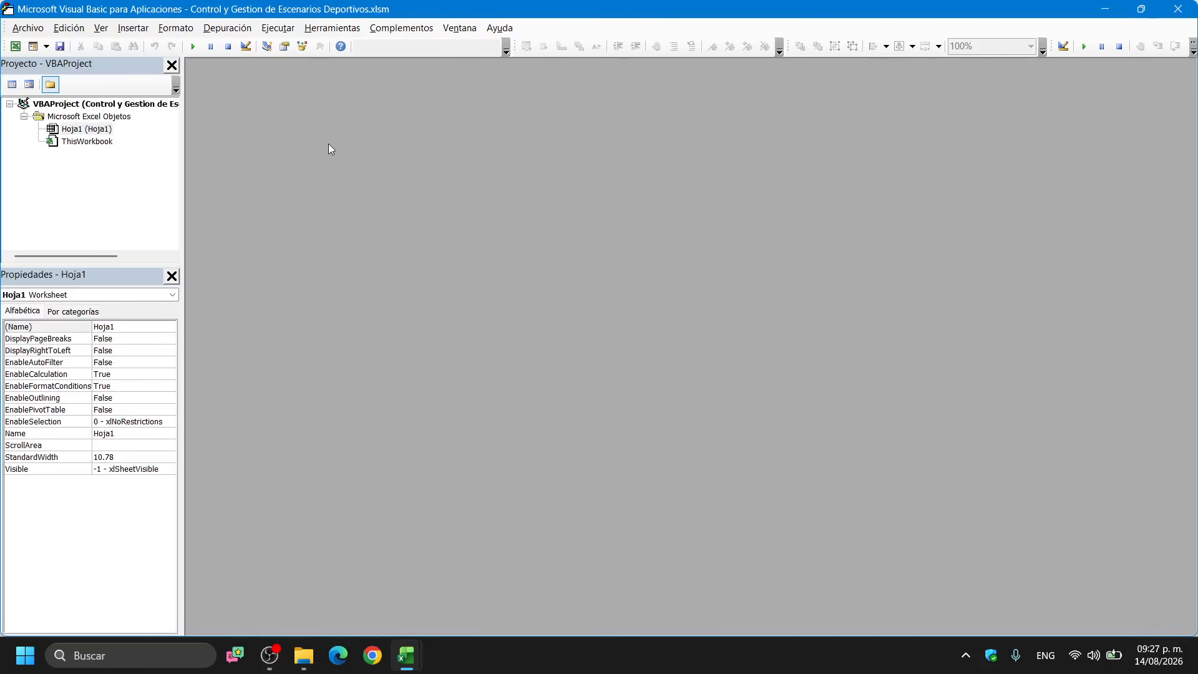
pyautogui.click(1178, 8)
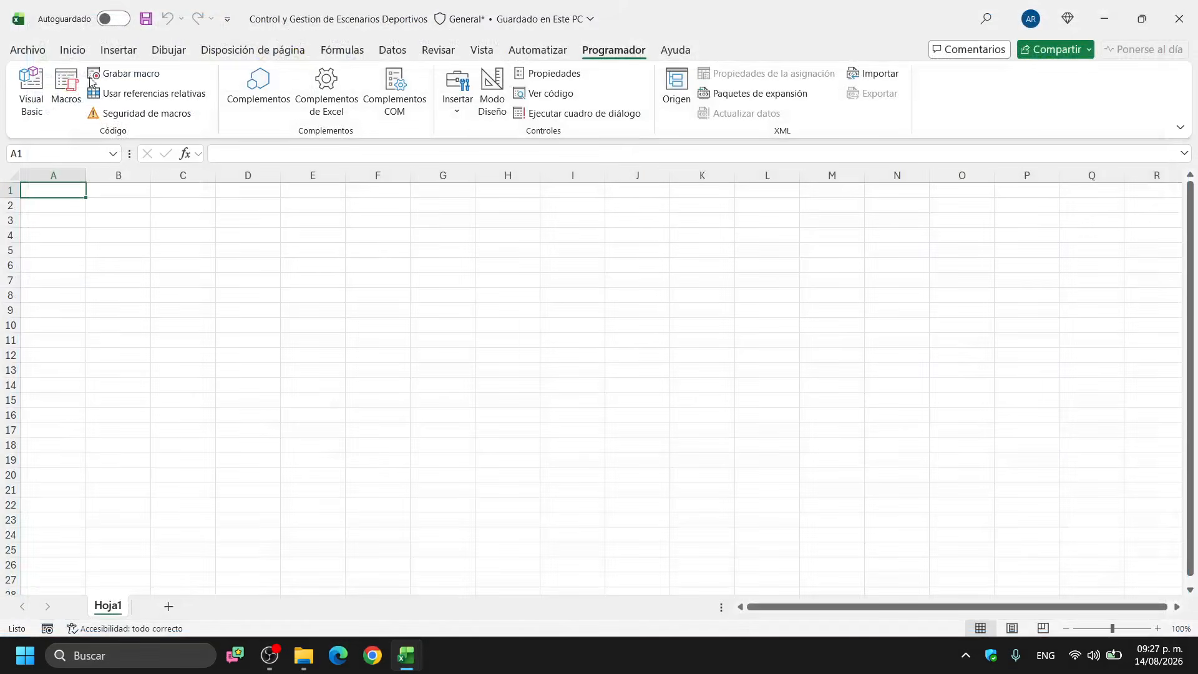
# Rename the sheet Hoja1 as "Auxiliar" and give its tab the standard blue color
pyautogui.click(72, 52)
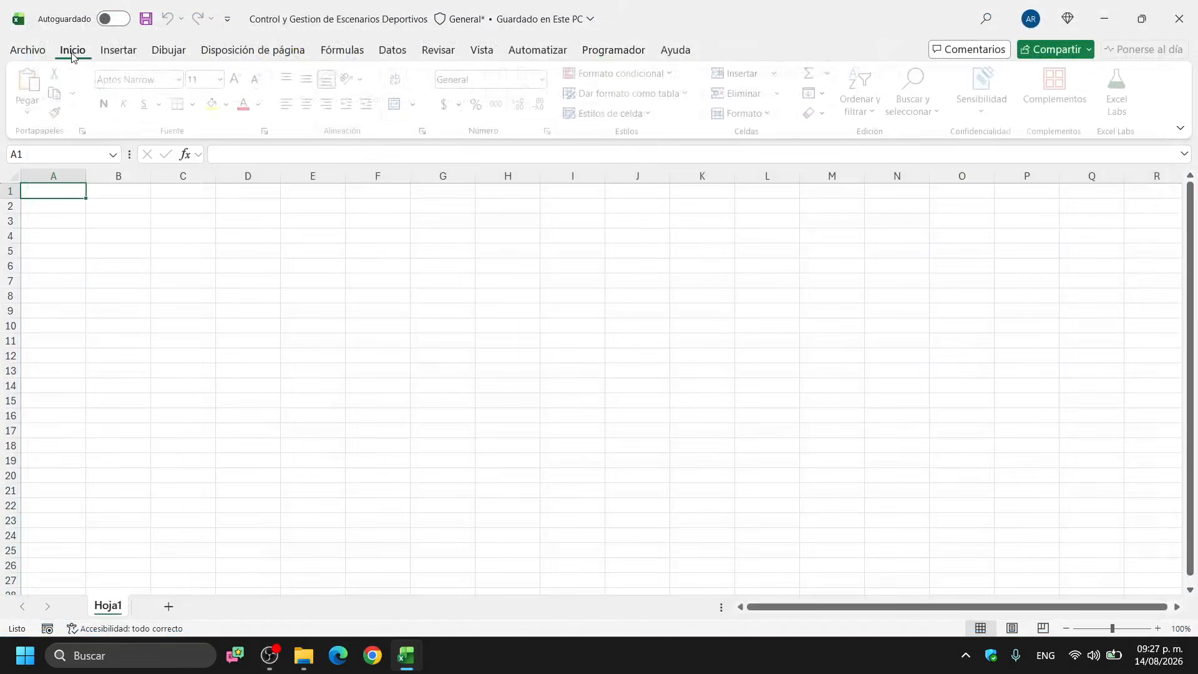
pyautogui.doubleClick(109, 607)
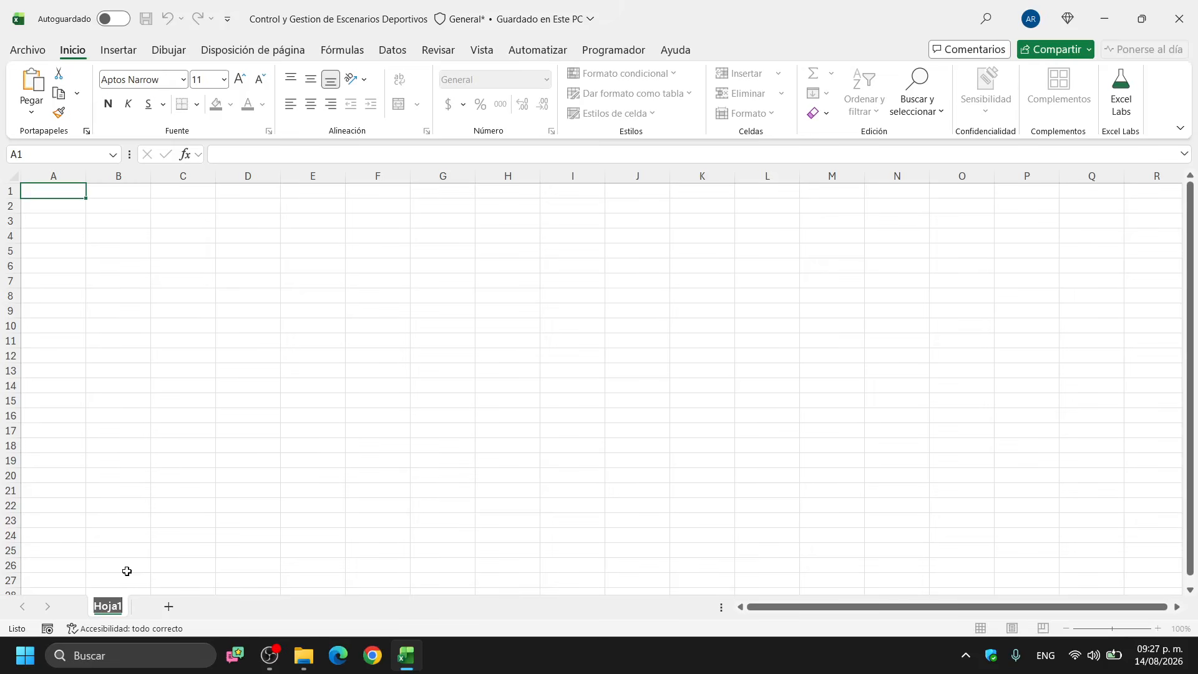
pyautogui.write('Auxiliar')
pyautogui.press('Return')
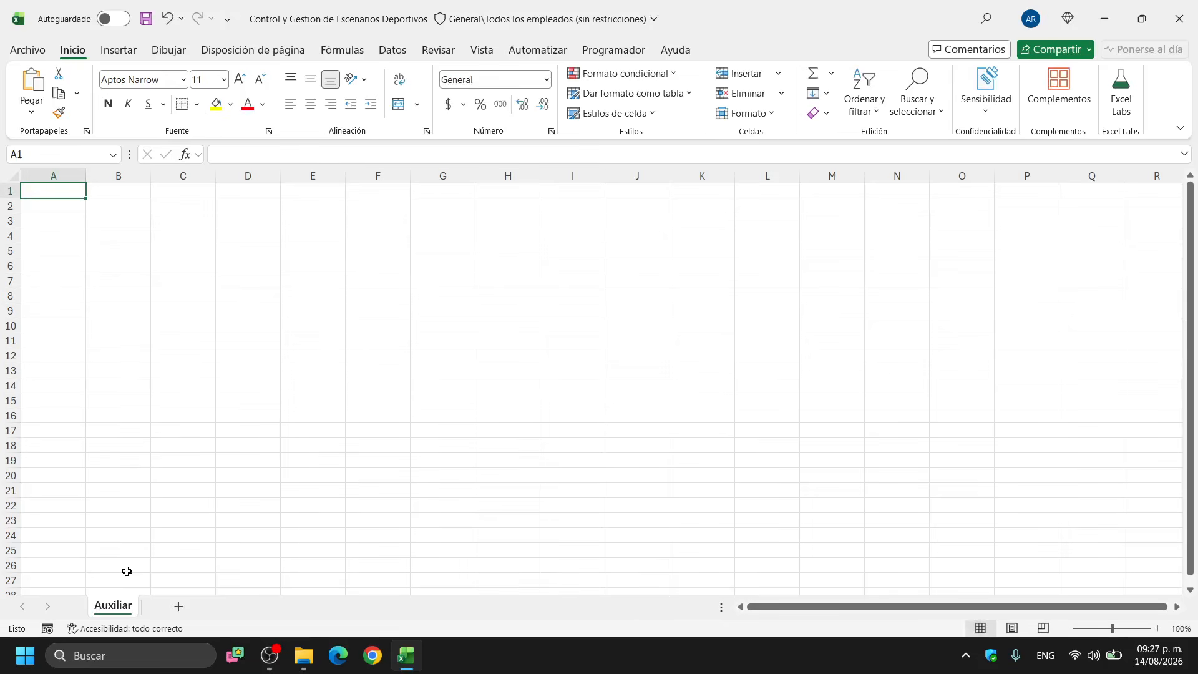
pyautogui.rightClick(126, 610)
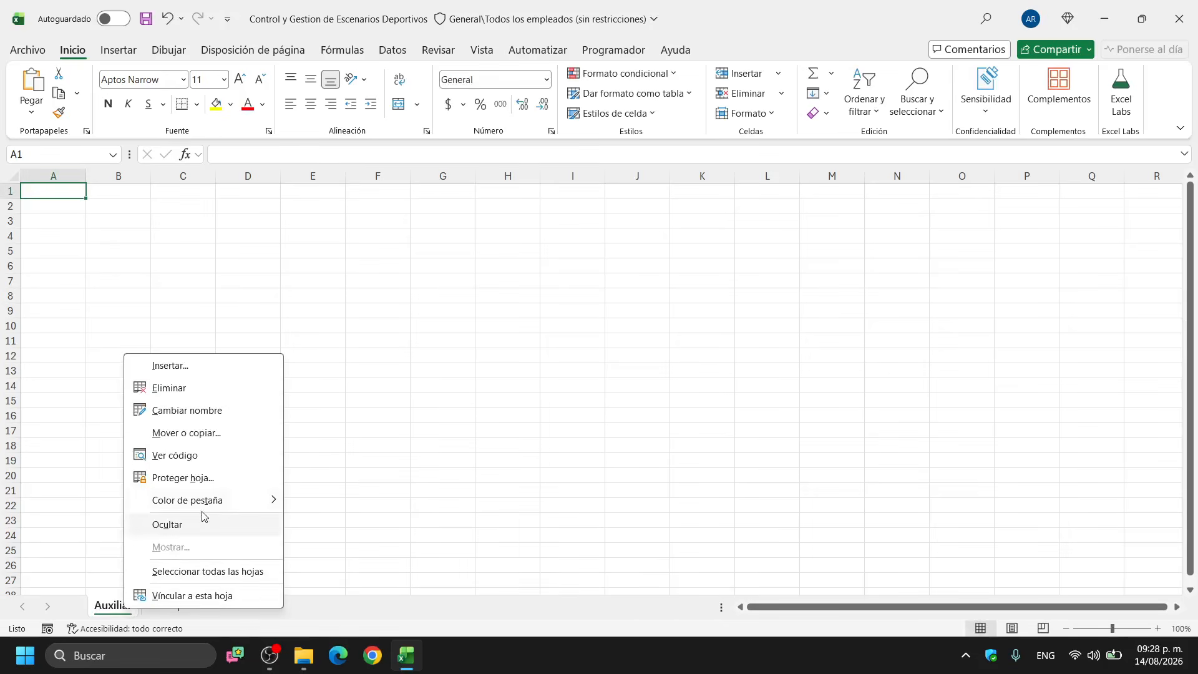
pyautogui.moveTo(202, 506)
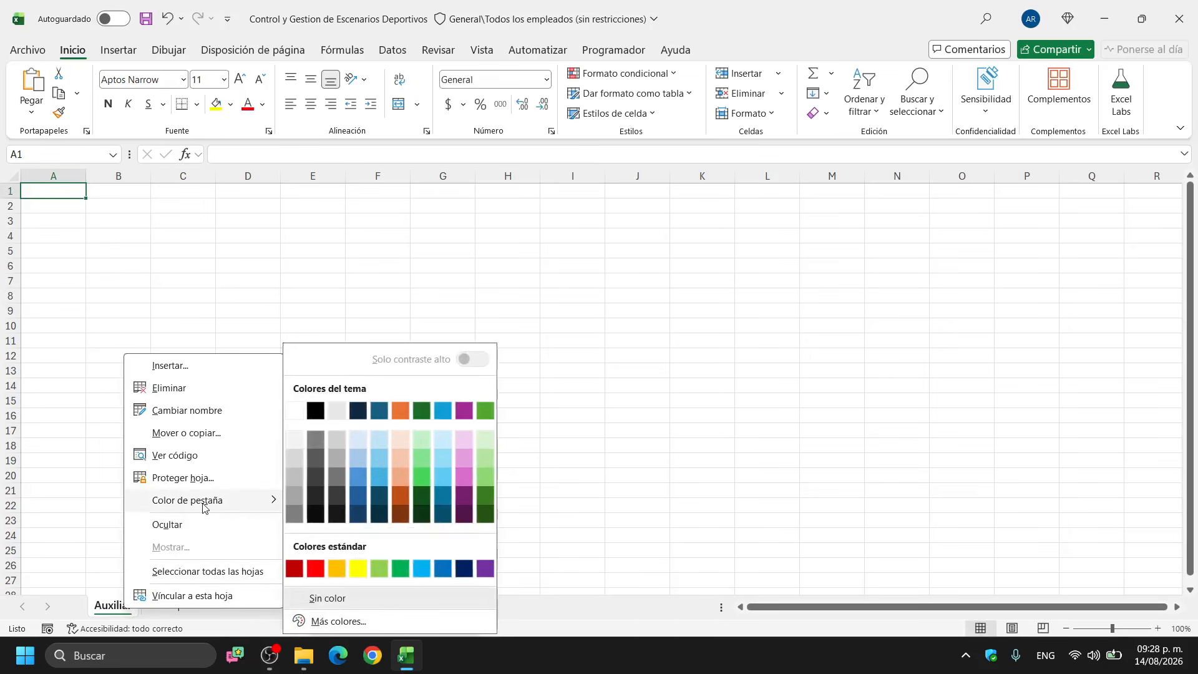
pyautogui.click(444, 569)
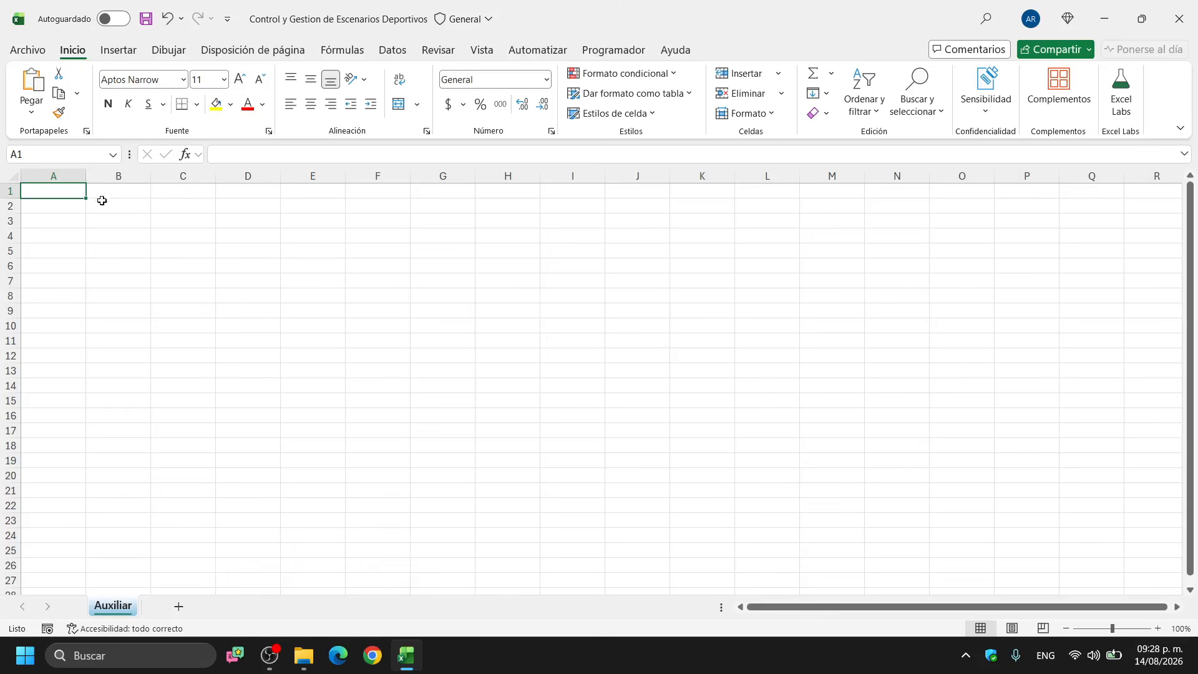
# Set the width of column A in the Auxiliar sheet to 2
pyautogui.rightClick(76, 174)
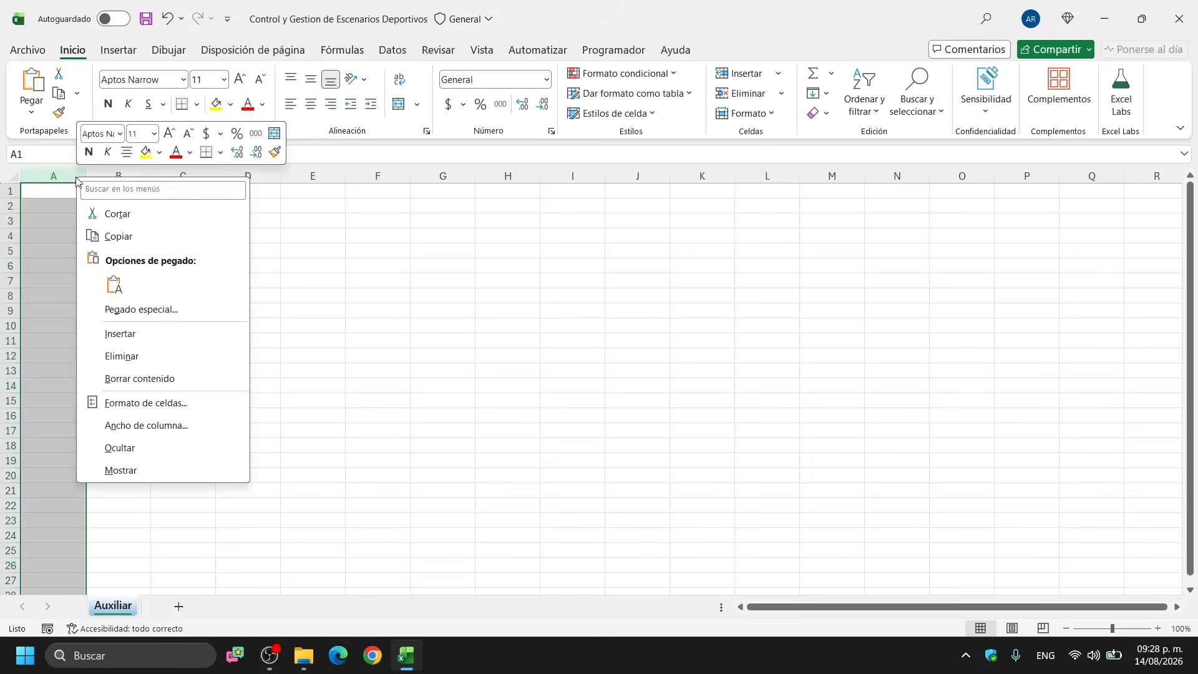
pyautogui.click(134, 425)
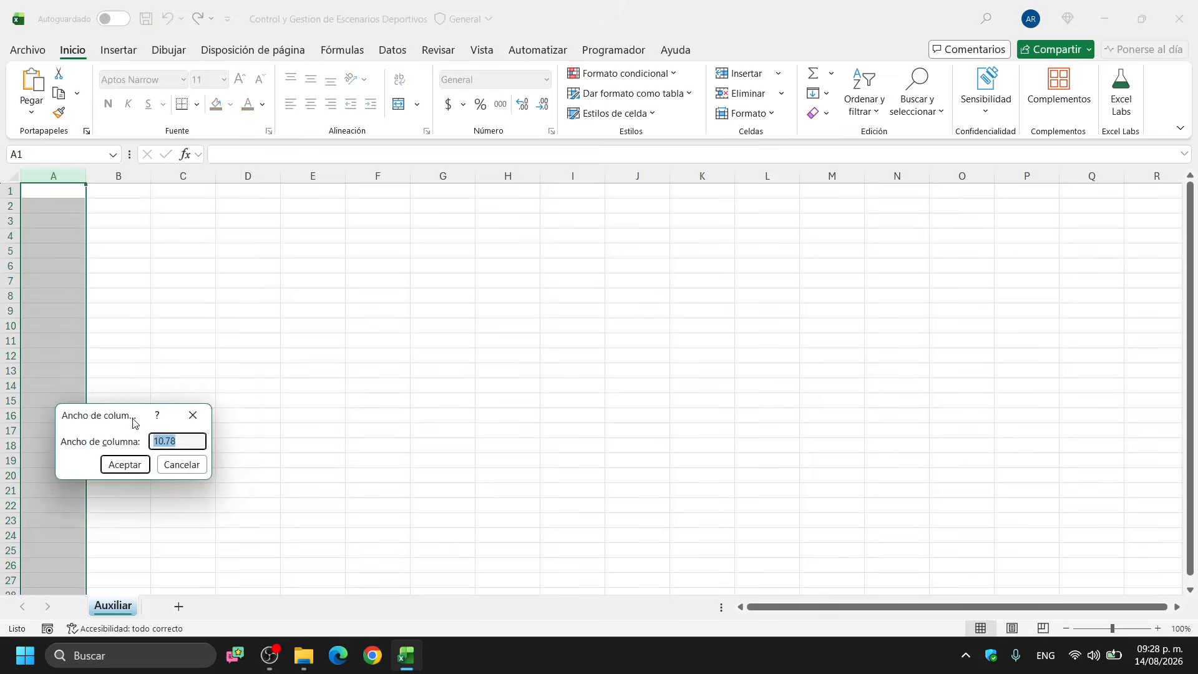
pyautogui.write('2')
pyautogui.press('Return')
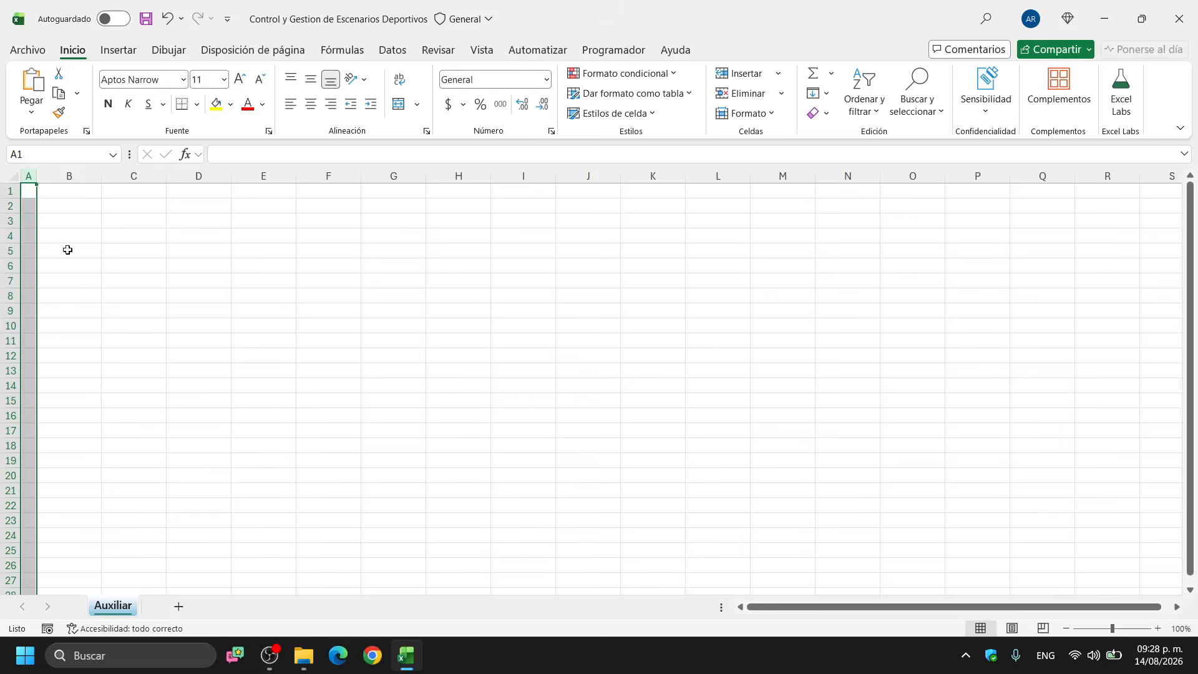
# Enter the header "Meses" in cell B1 of the Auxiliar sheet
pyautogui.click(29, 190)
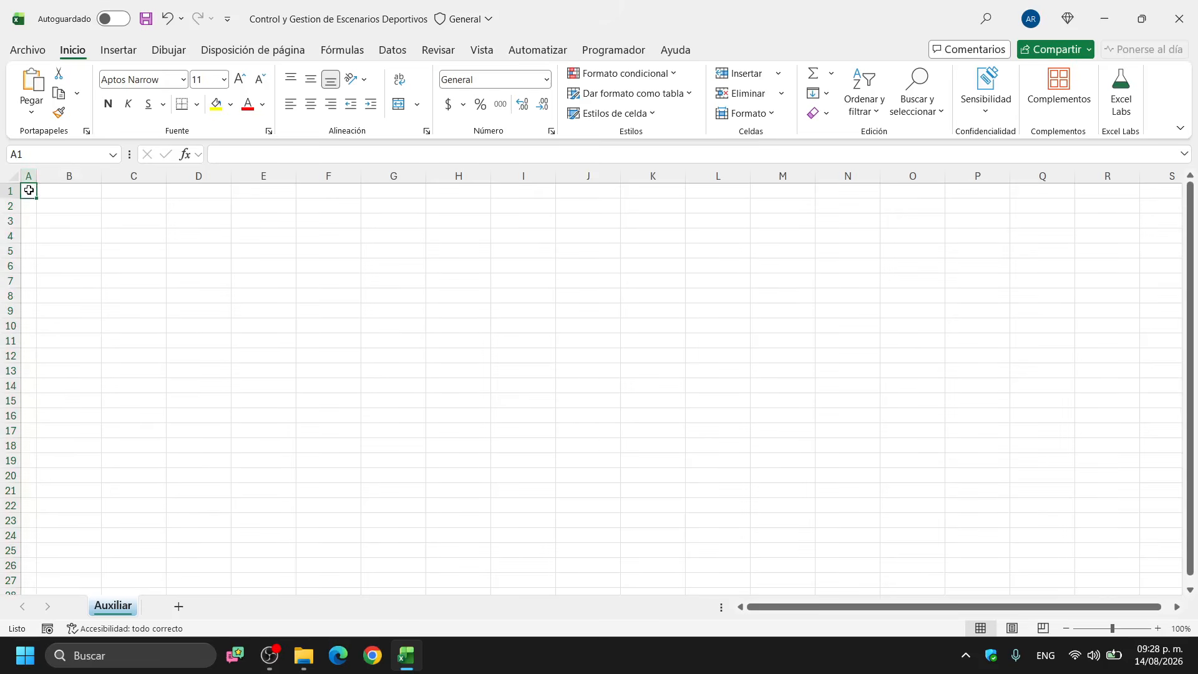
pyautogui.click(44, 191)
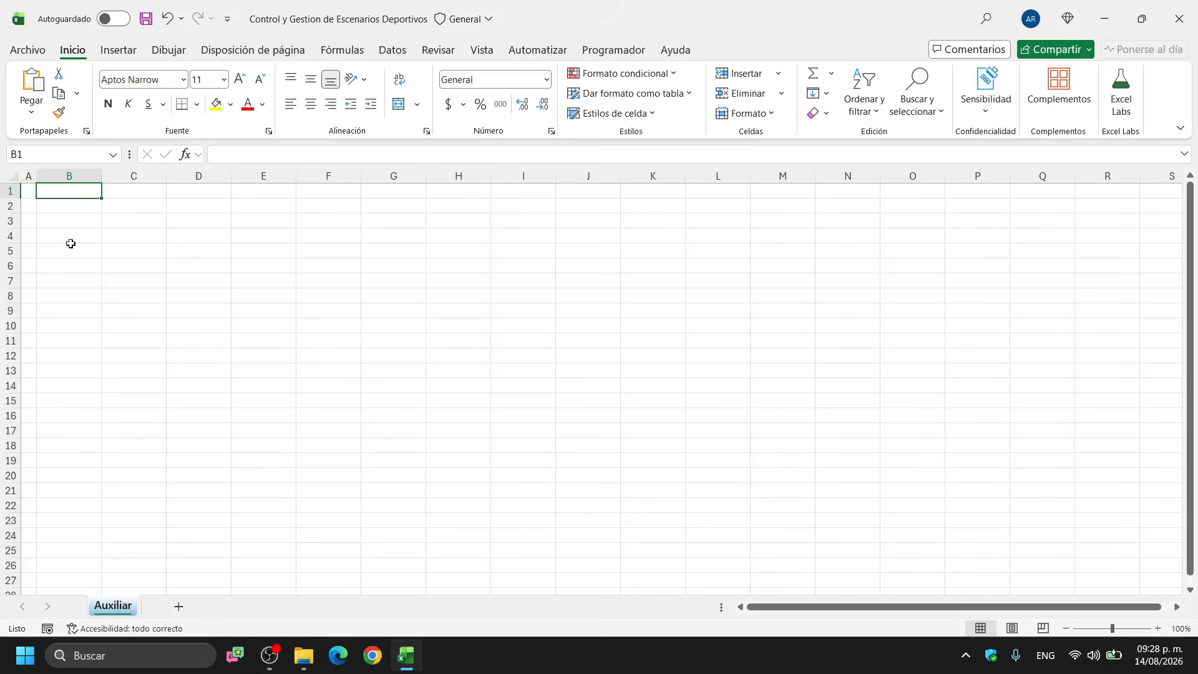
pyautogui.write('Meses')
pyautogui.press('Return')
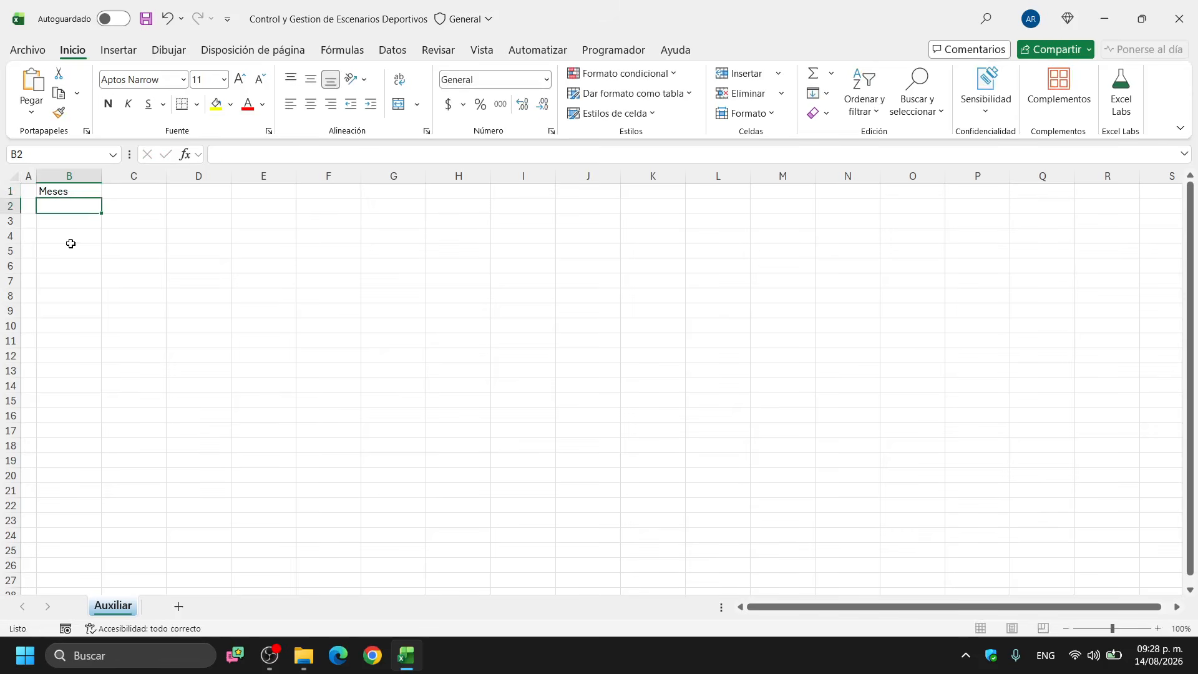
# Format the Meses header in B1 with a dark blue fill and bold white text
pyautogui.click(71, 191)
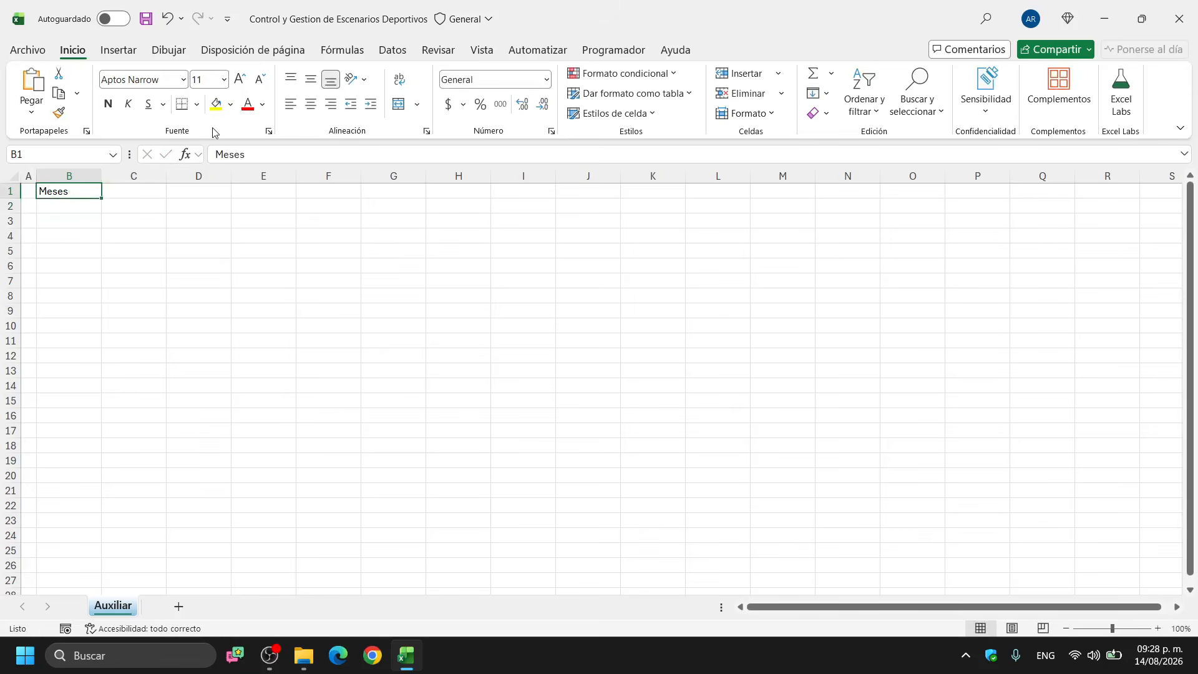
pyautogui.click(232, 106)
pyautogui.click(286, 190)
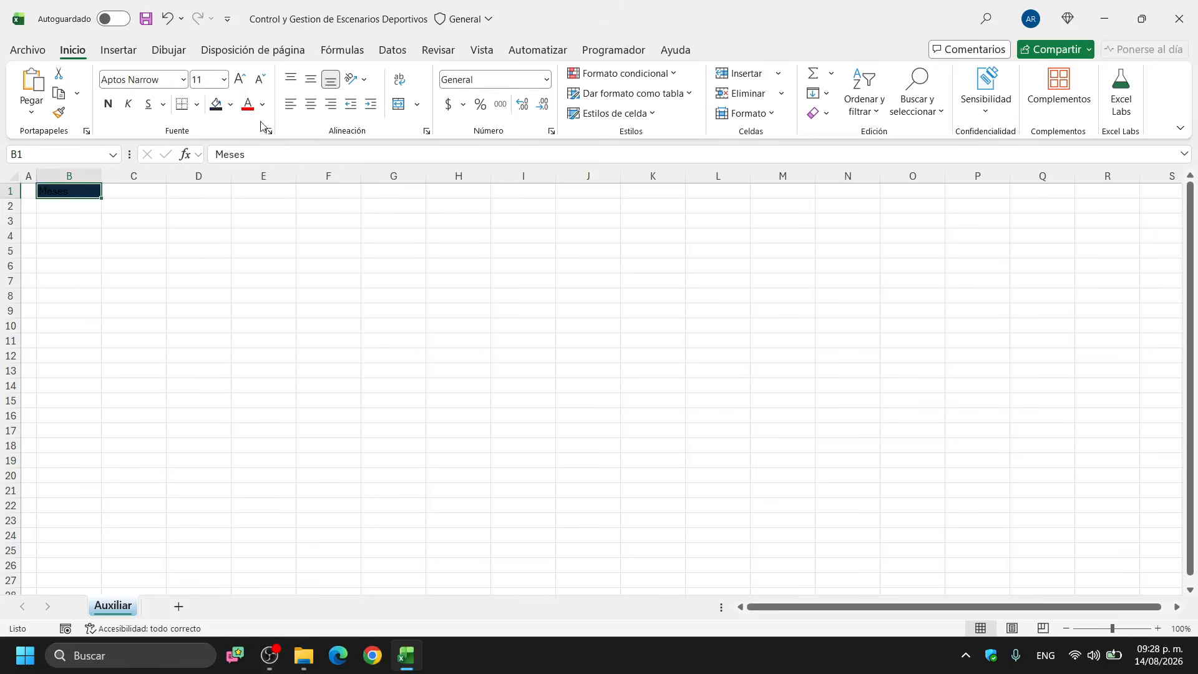
pyautogui.click(263, 106)
pyautogui.click(252, 204)
pyautogui.click(108, 105)
# Enter "Enero" in B2 and fill the month series down to Diciembre in B13
pyautogui.click(80, 206)
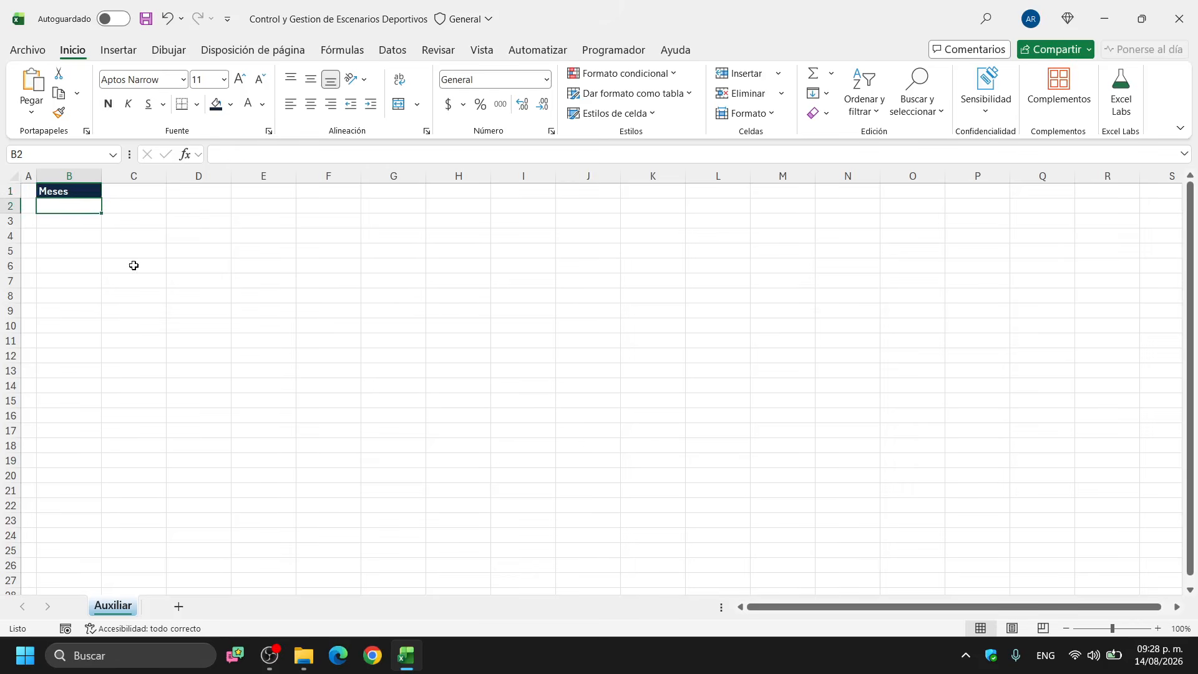
pyautogui.write('Enero')
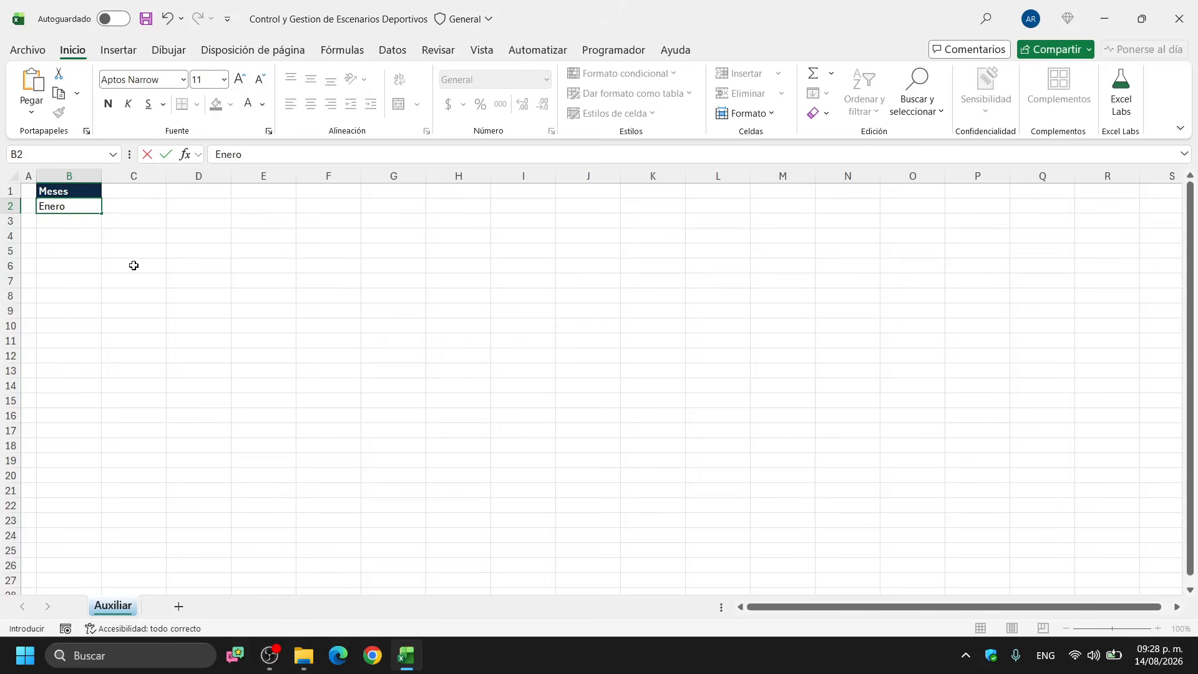
pyautogui.press('Return')
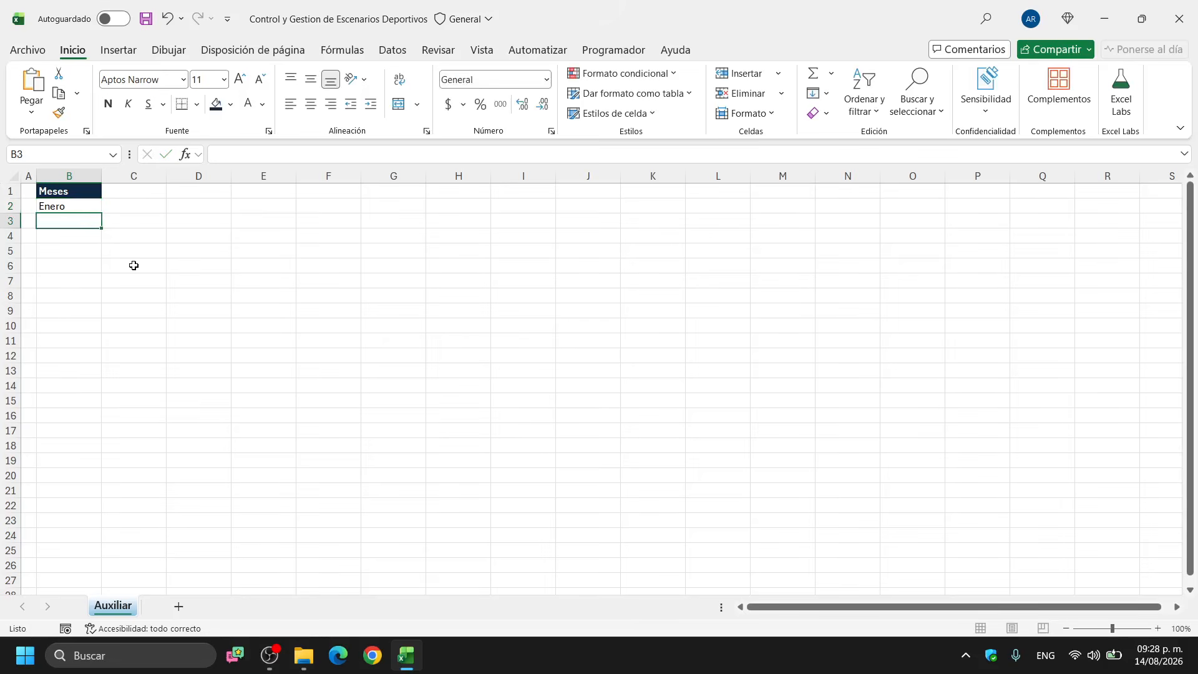
pyautogui.click(94, 208)
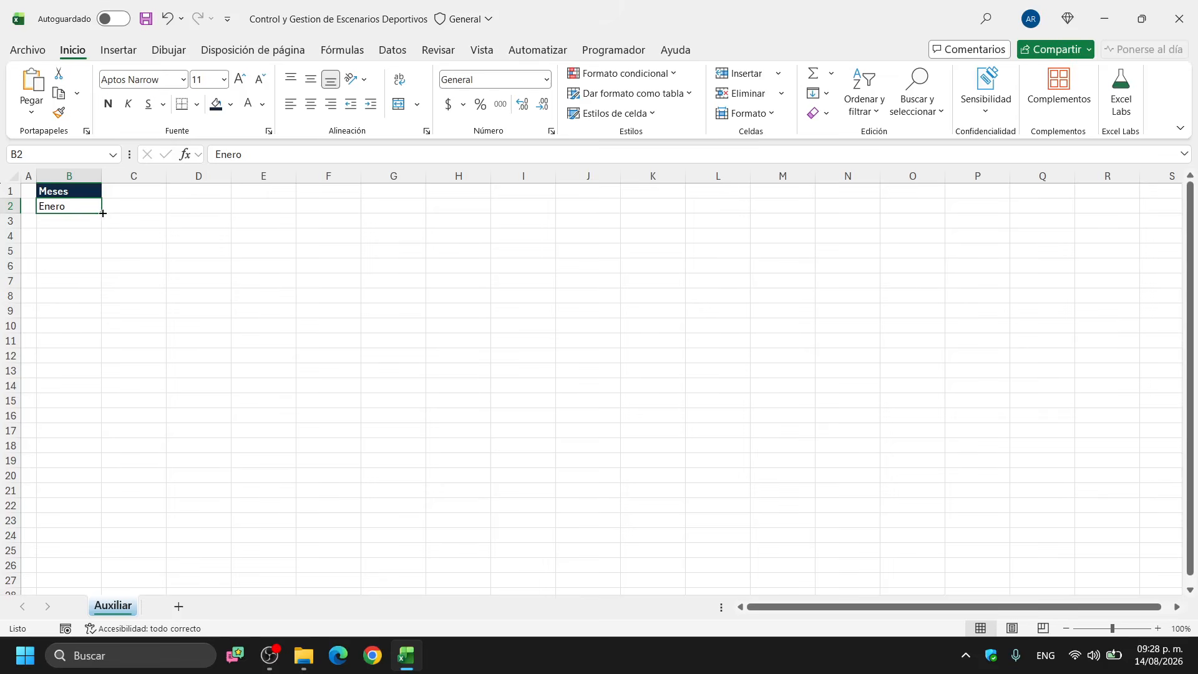
pyautogui.moveTo(103, 213); pyautogui.dragTo(96, 383)
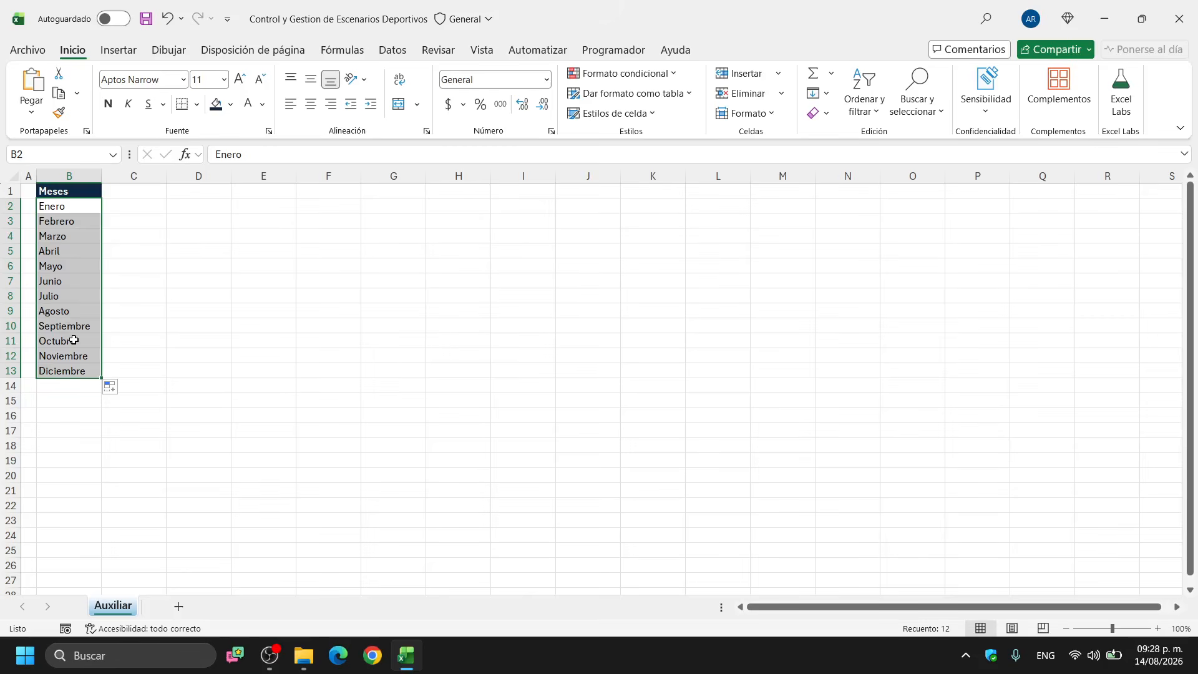
# Set the width of column C to 2
pyautogui.rightClick(132, 177)
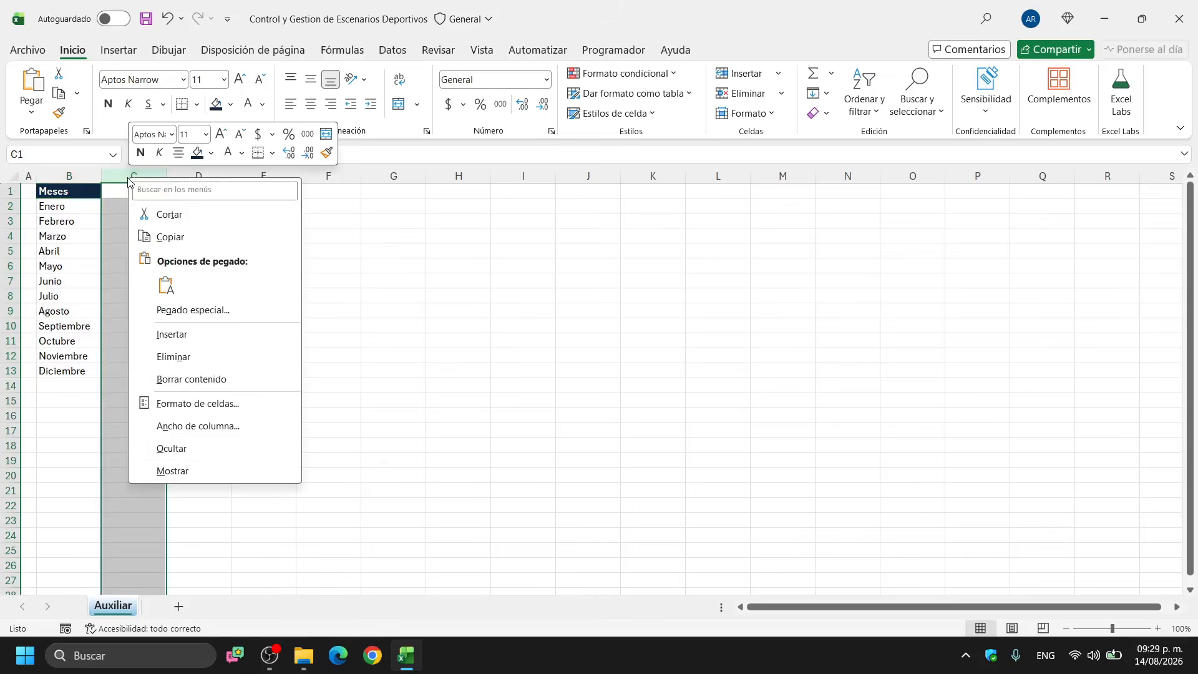
pyautogui.click(197, 426)
pyautogui.write('2')
pyautogui.press('Return')
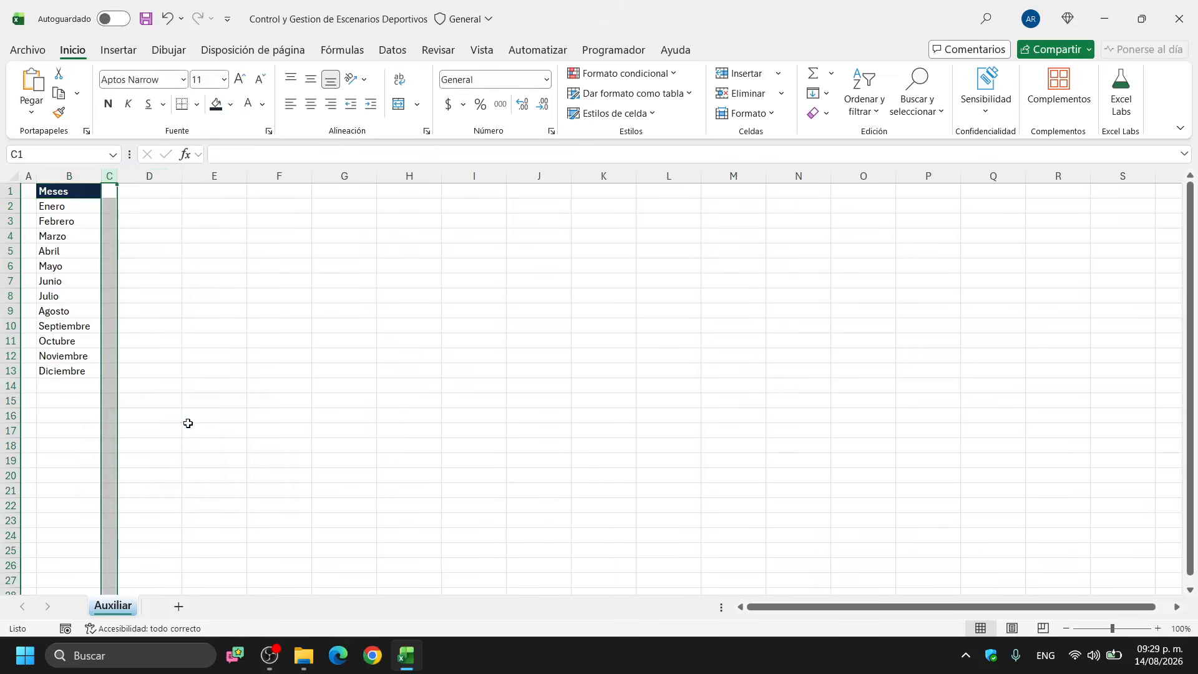
# Enter the header "Año" in D1 and copy the Meses header's formatting onto it
pyautogui.click(153, 190)
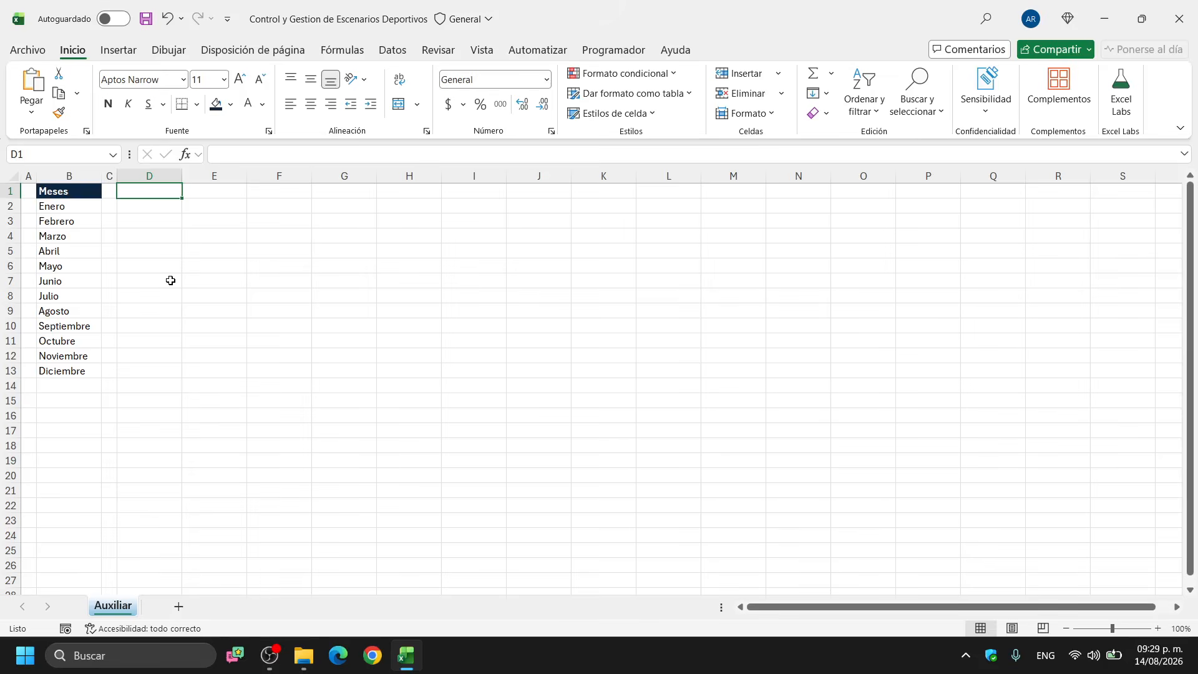
pyautogui.write('Año')
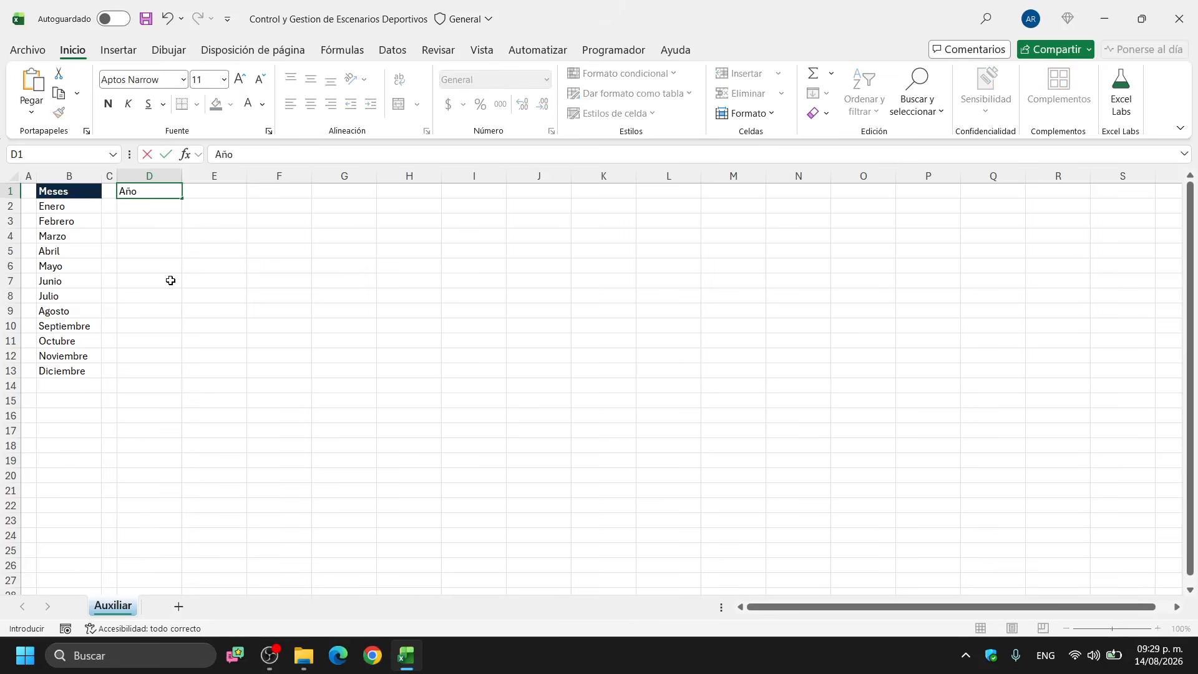
pyautogui.press('Return')
pyautogui.press('Up')
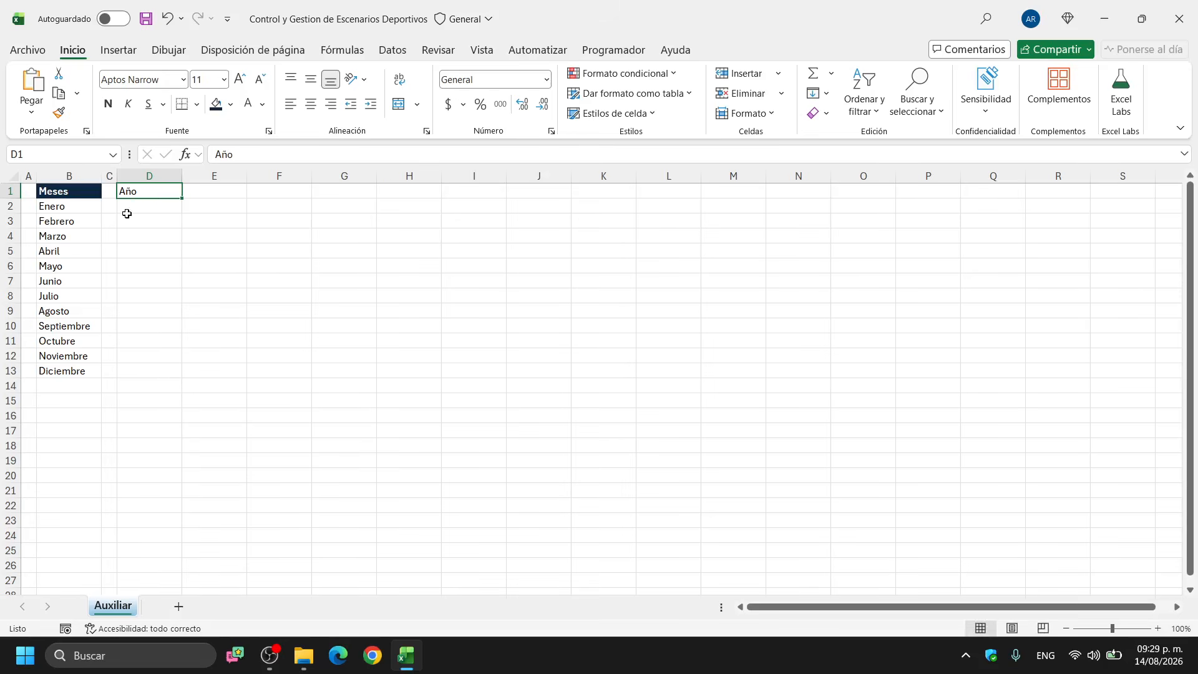
pyautogui.click(80, 195)
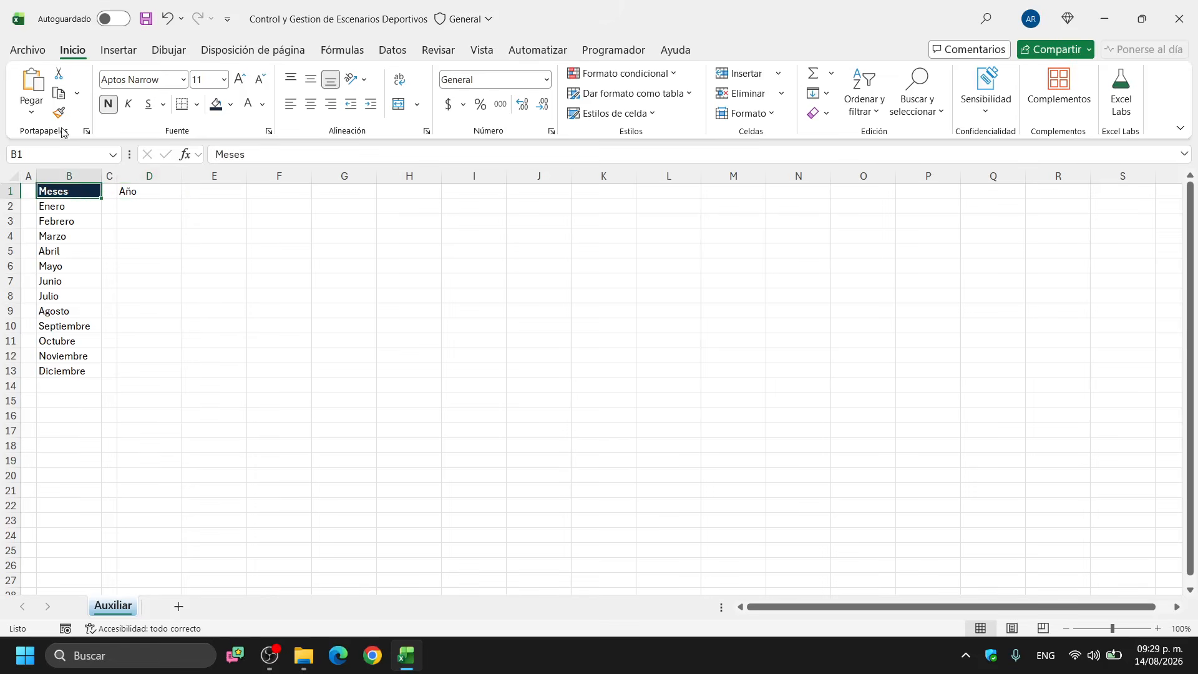
pyautogui.click(59, 113)
pyautogui.click(131, 191)
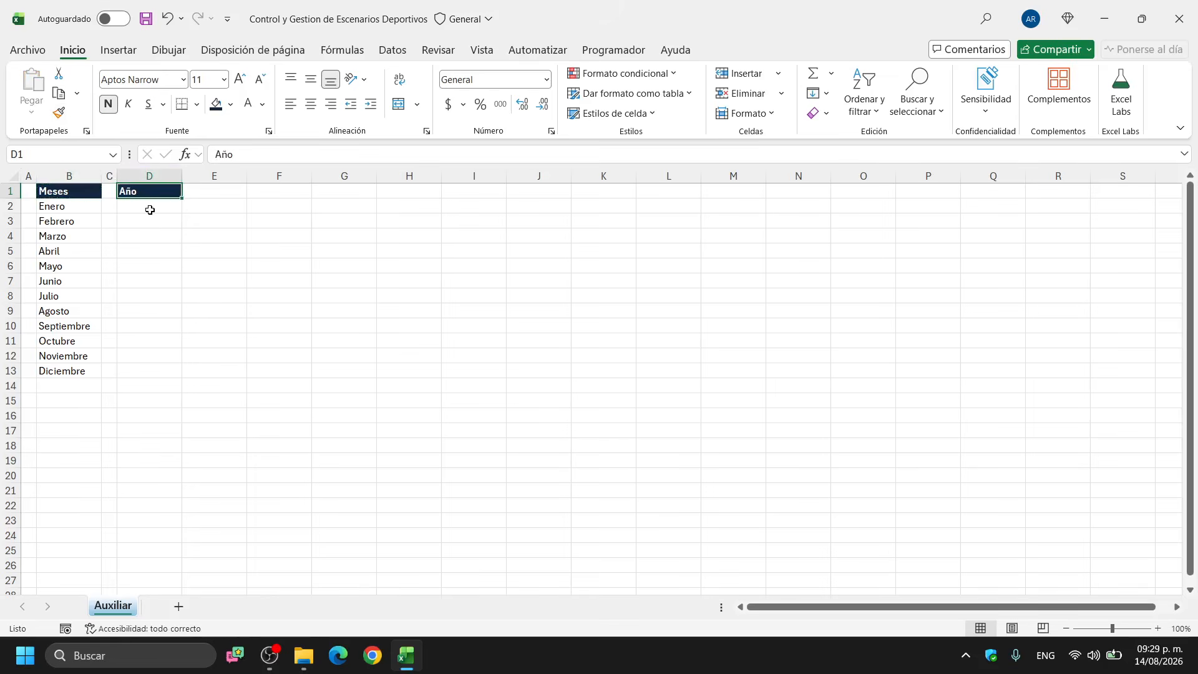
# Enter 2026 and 2027 in D2 and D3, and fill the year series down to 2037 in D13
pyautogui.press('Return')
pyautogui.write('2026')
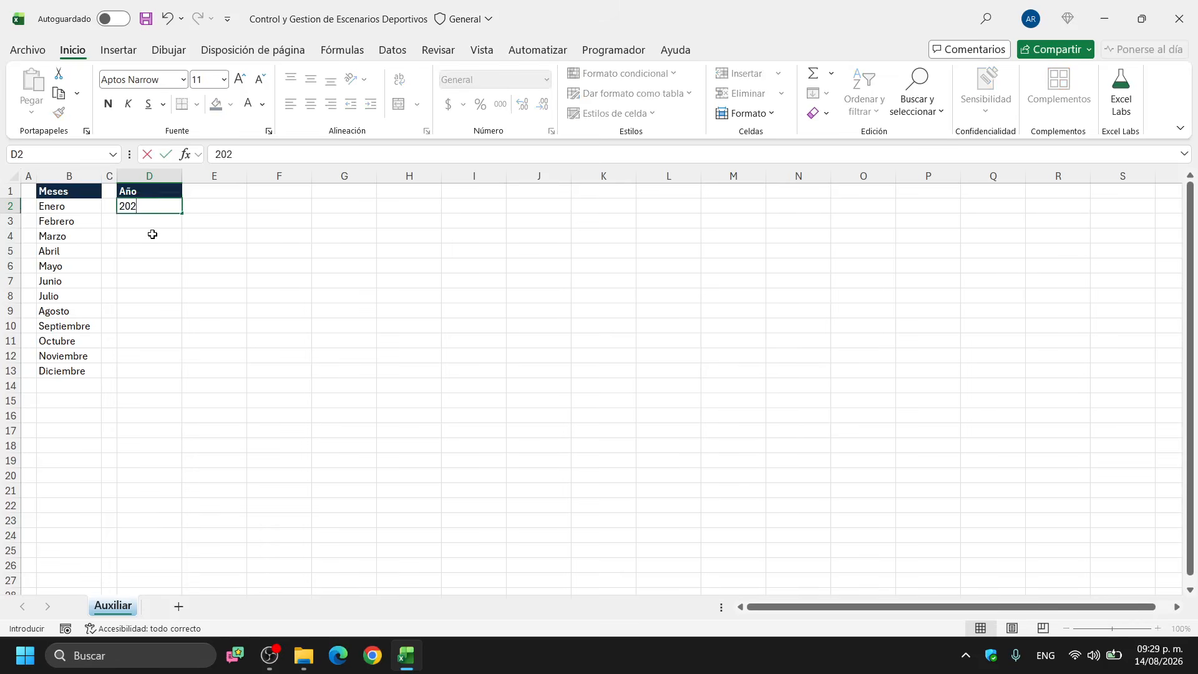
pyautogui.press('Return')
pyautogui.write('2027')
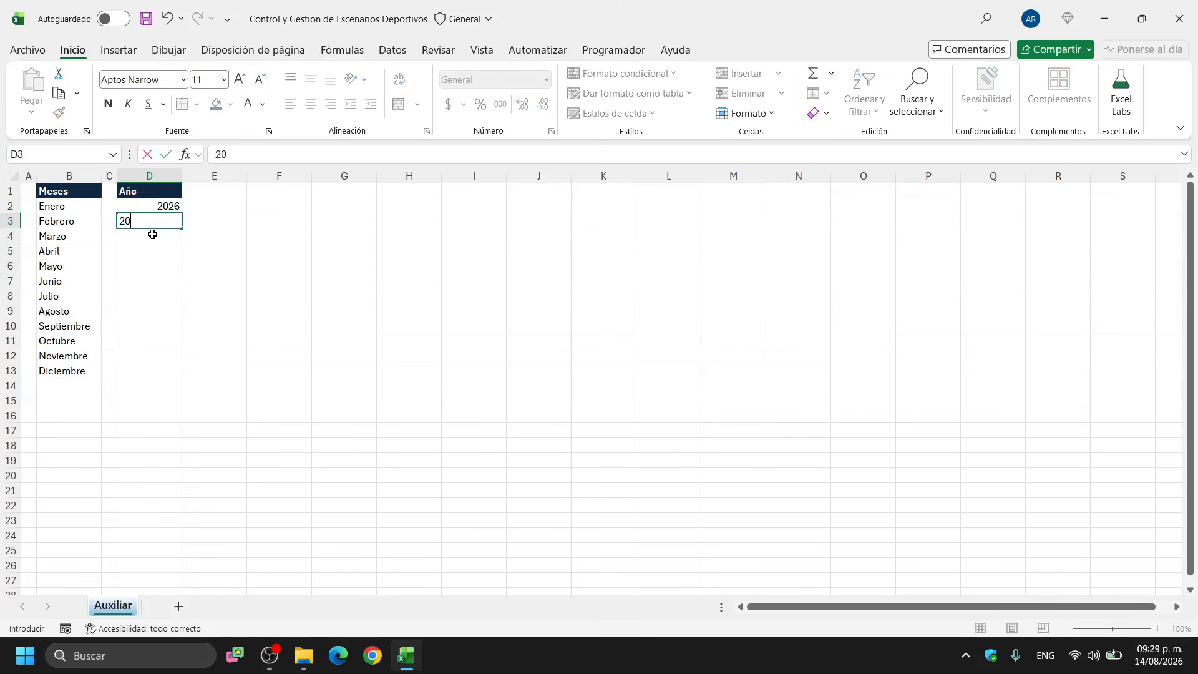
pyautogui.press('Return')
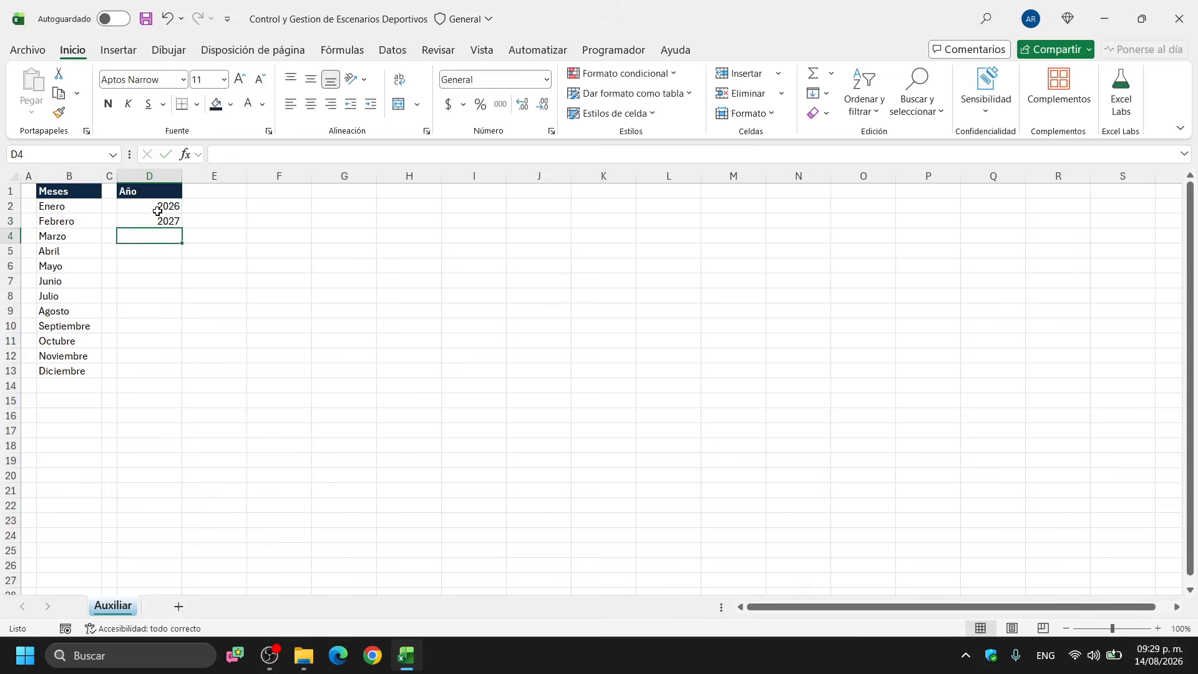
pyautogui.moveTo(160, 207); pyautogui.dragTo(160, 221)
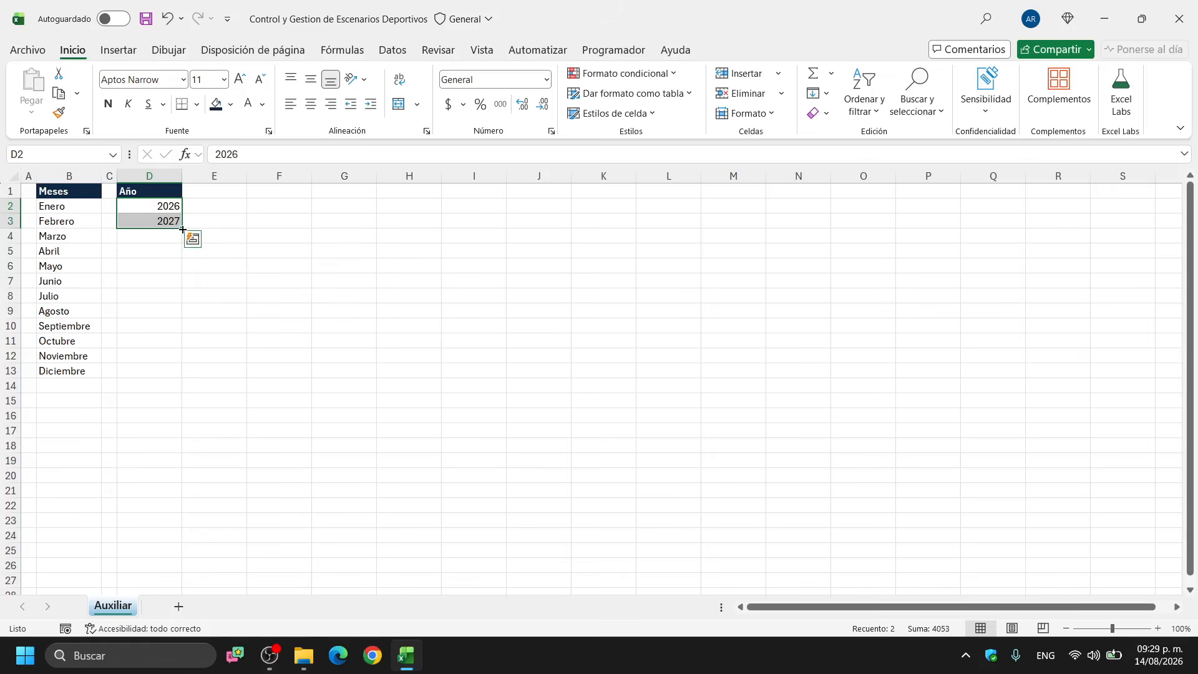
pyautogui.moveTo(182, 229); pyautogui.dragTo(163, 390)
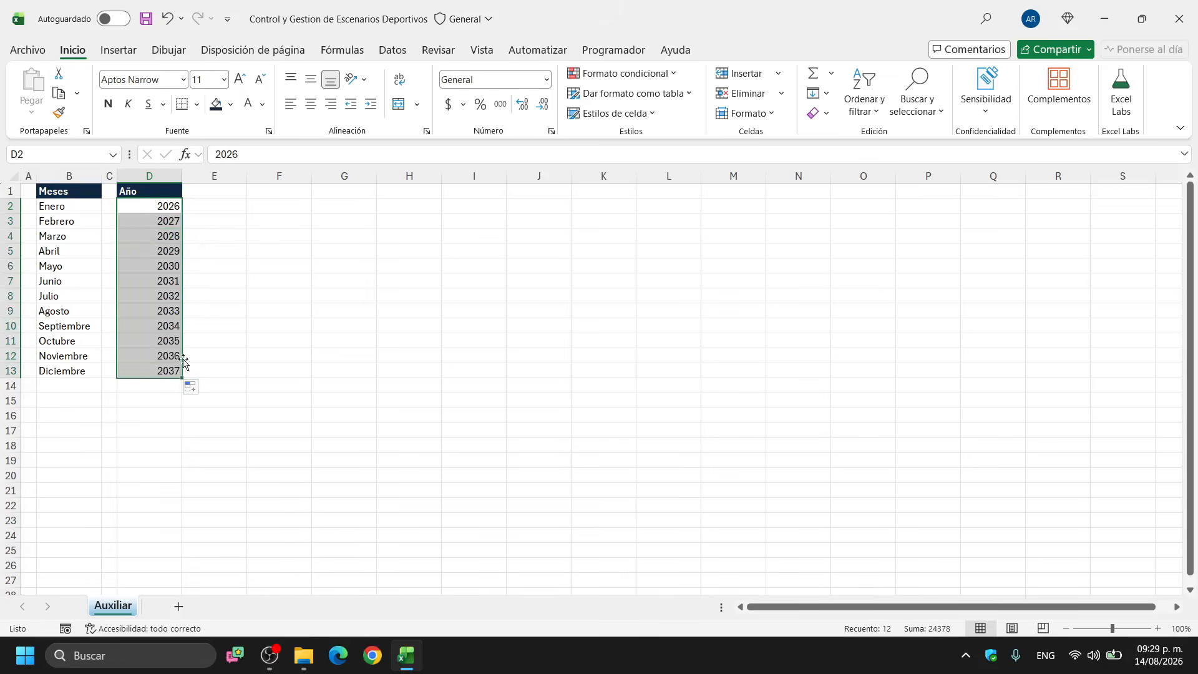
# Set the width of column E to 2, matching column C
pyautogui.rightClick(219, 179)
pyautogui.click(237, 425)
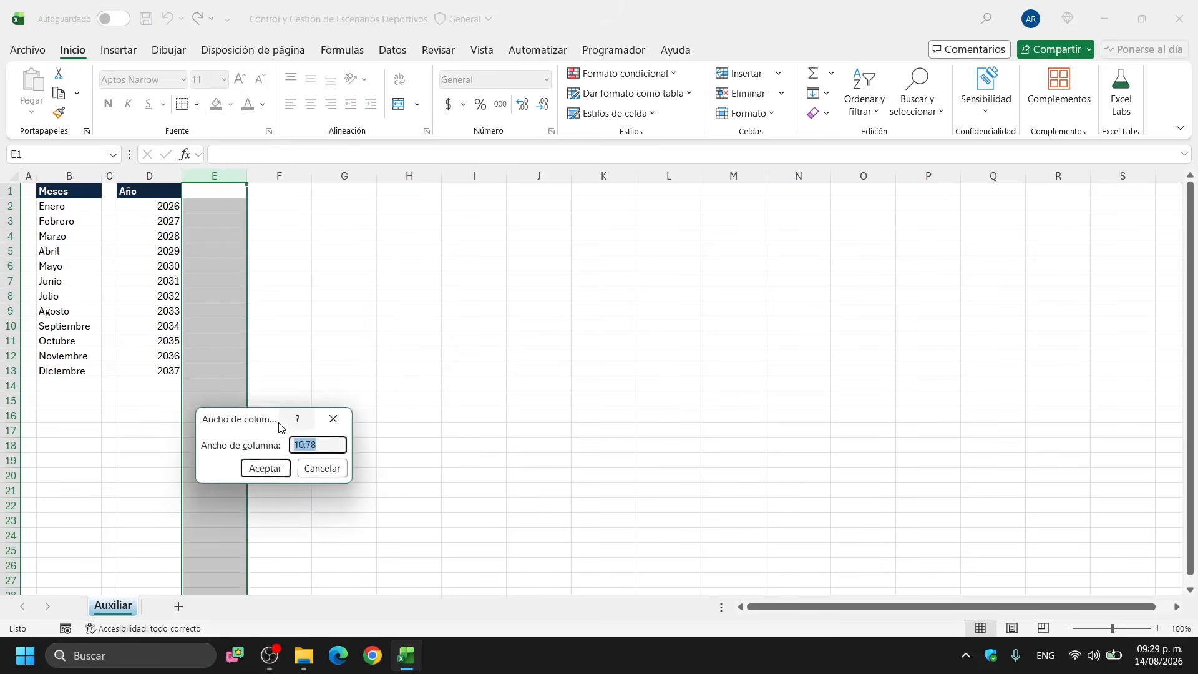
pyautogui.write('3')
pyautogui.press('Return')
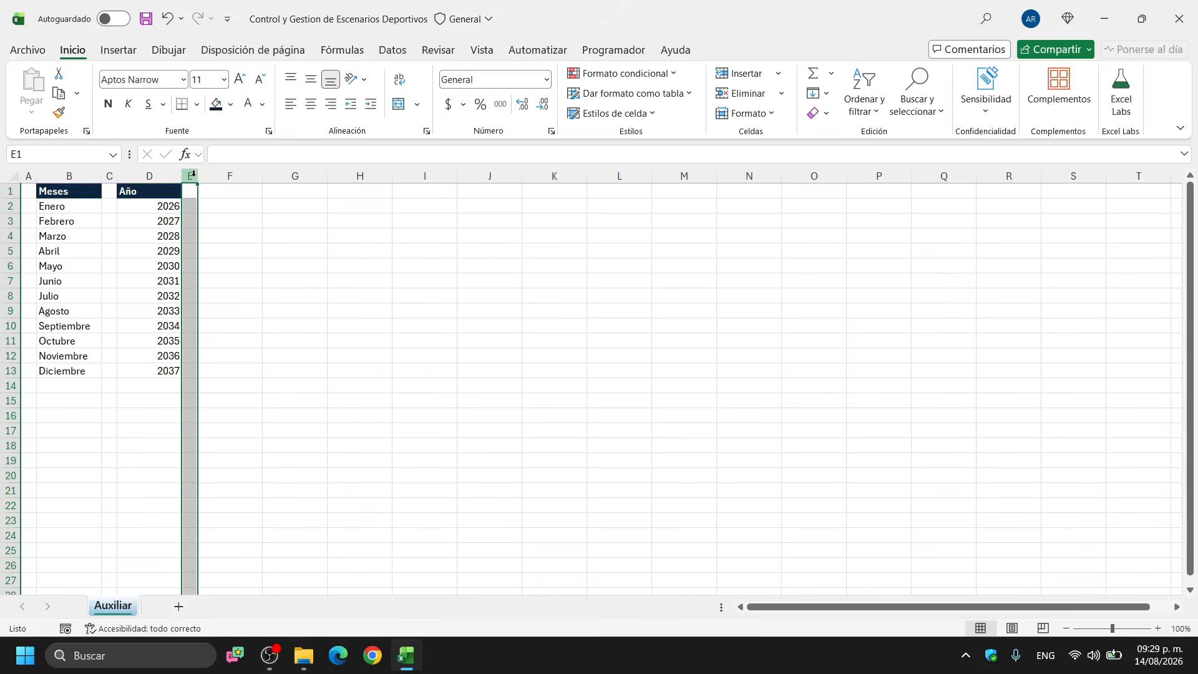
# Enter the header "Escenarios" in F1 and copy the Año header's formatting onto it
pyautogui.click(216, 193)
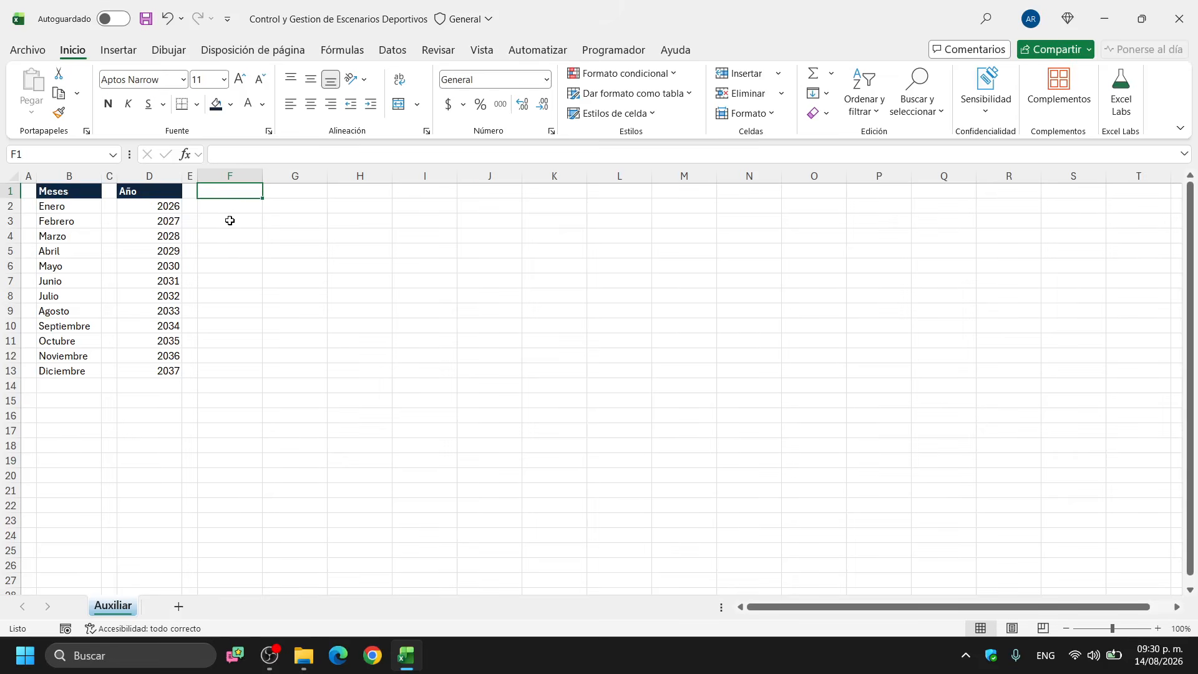
pyautogui.write('Es')
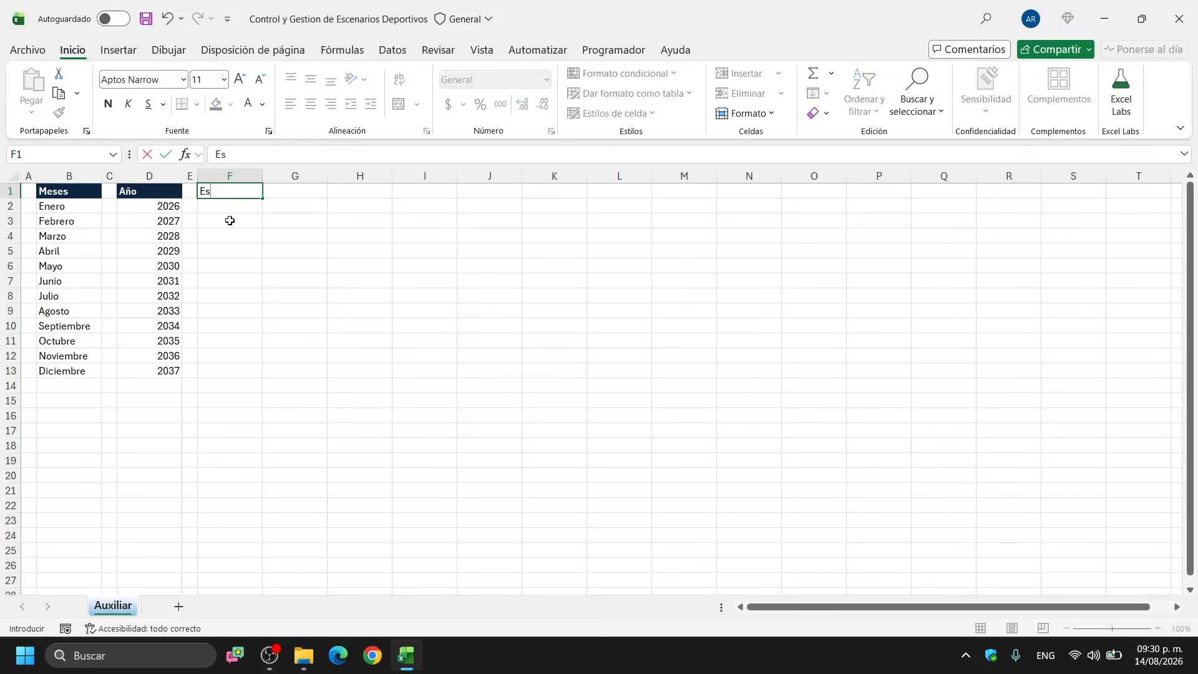
pyautogui.write('cenarios')
pyautogui.press('Return')
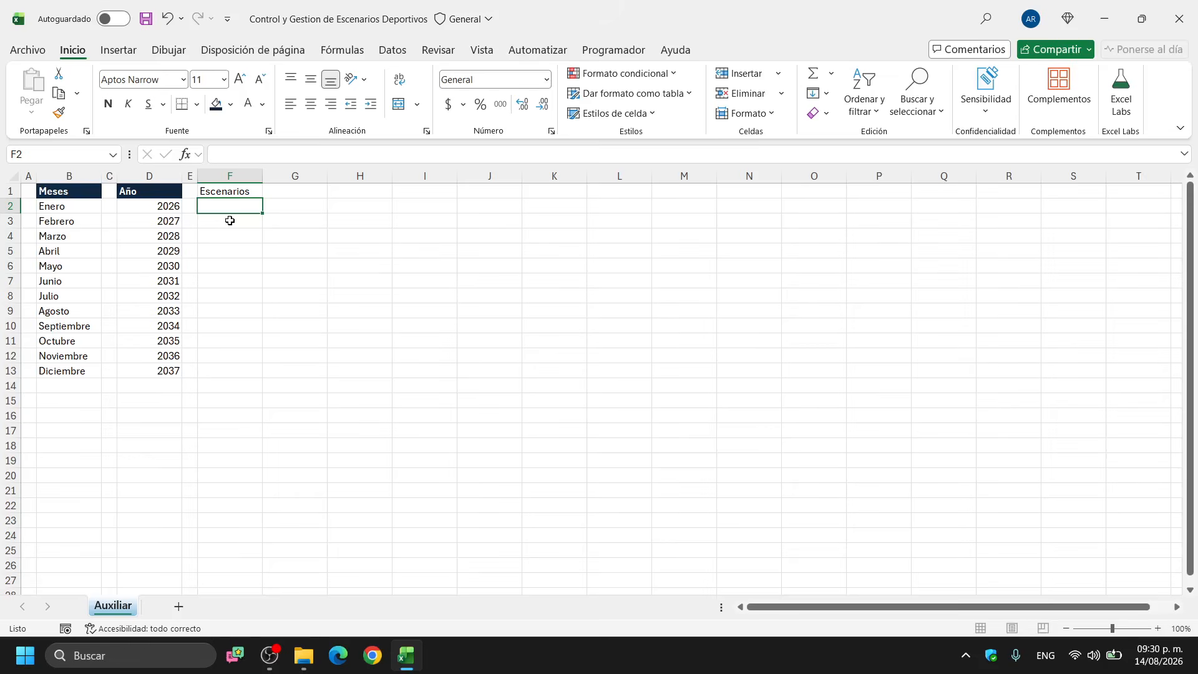
pyautogui.click(173, 190)
pyautogui.click(58, 112)
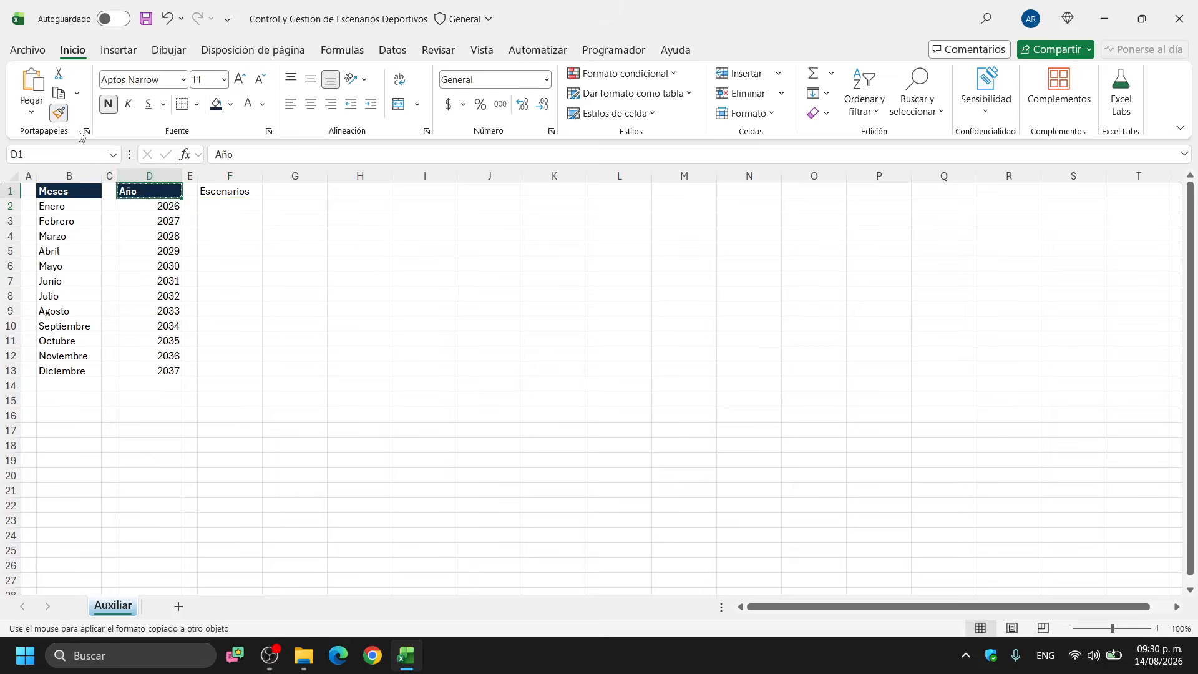
pyautogui.click(240, 193)
# List the venues "Baloncesto", "Microfutbol" and "Tenia" in cells F2 to F4 under the Escenarios header
pyautogui.click(237, 210)
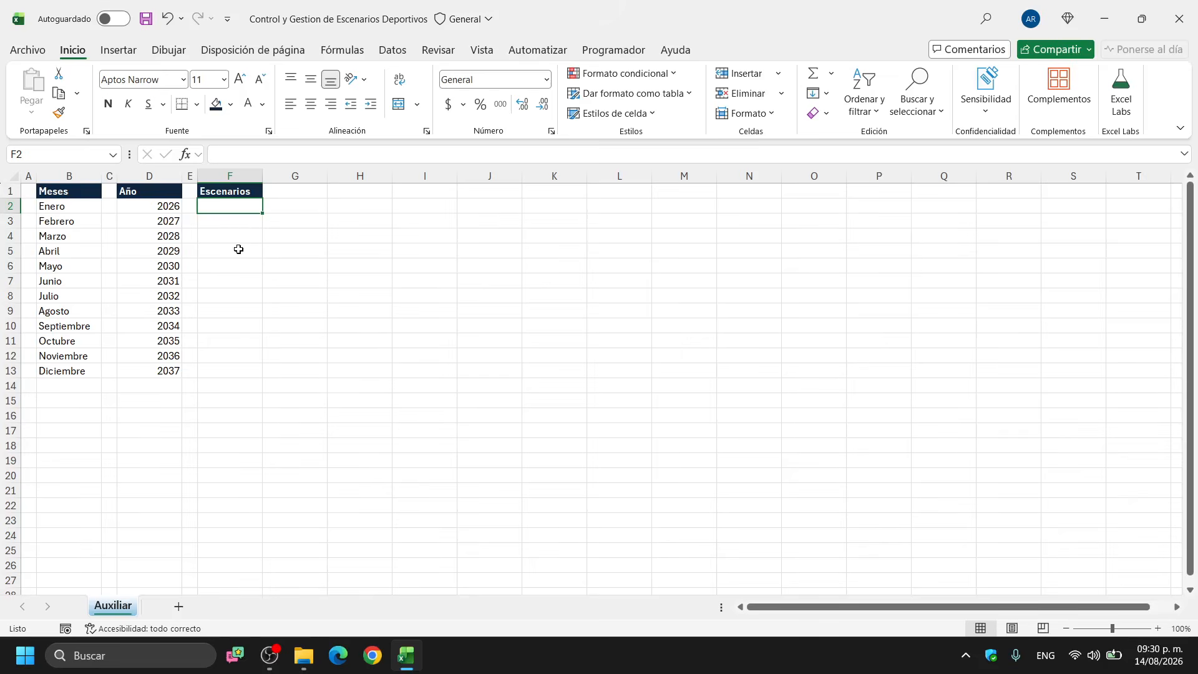
pyautogui.write('Ba')
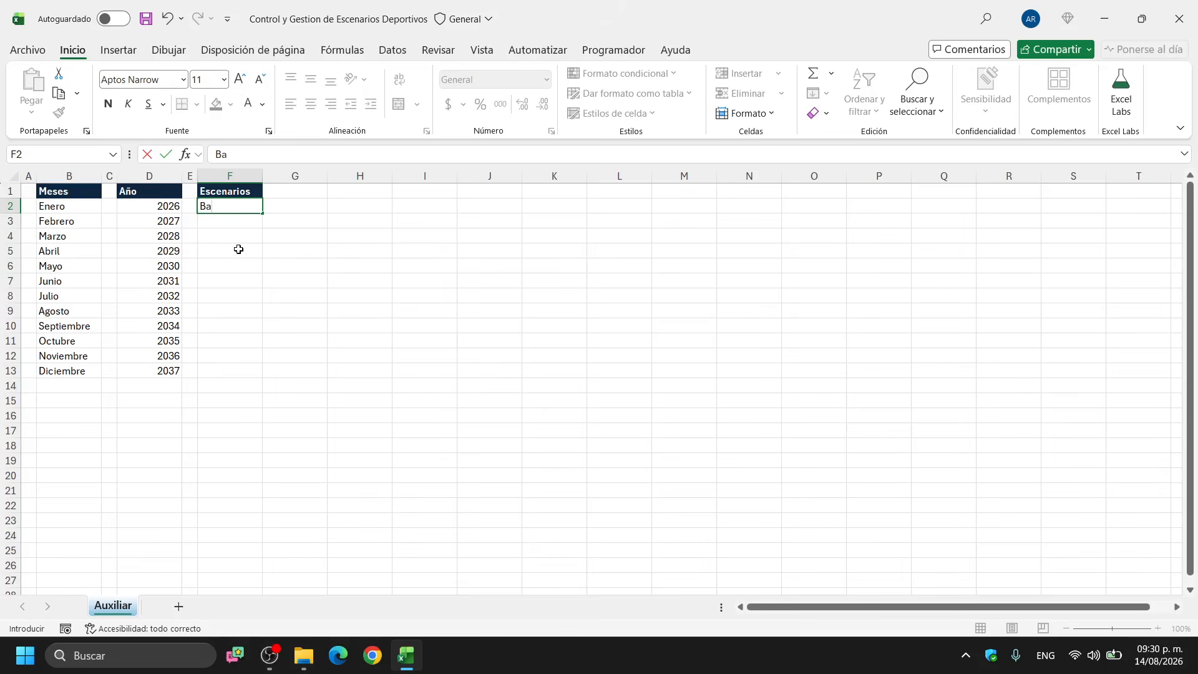
pyautogui.write('loncen')
pyautogui.press('Return')
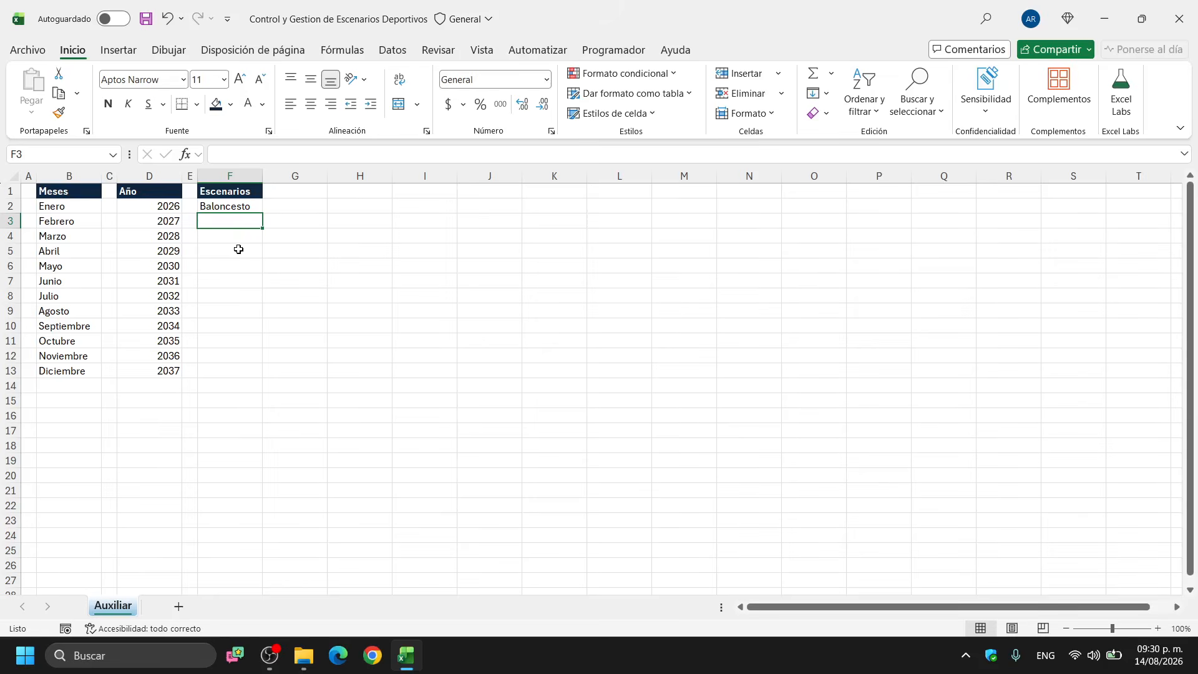
pyautogui.write('Microfu')
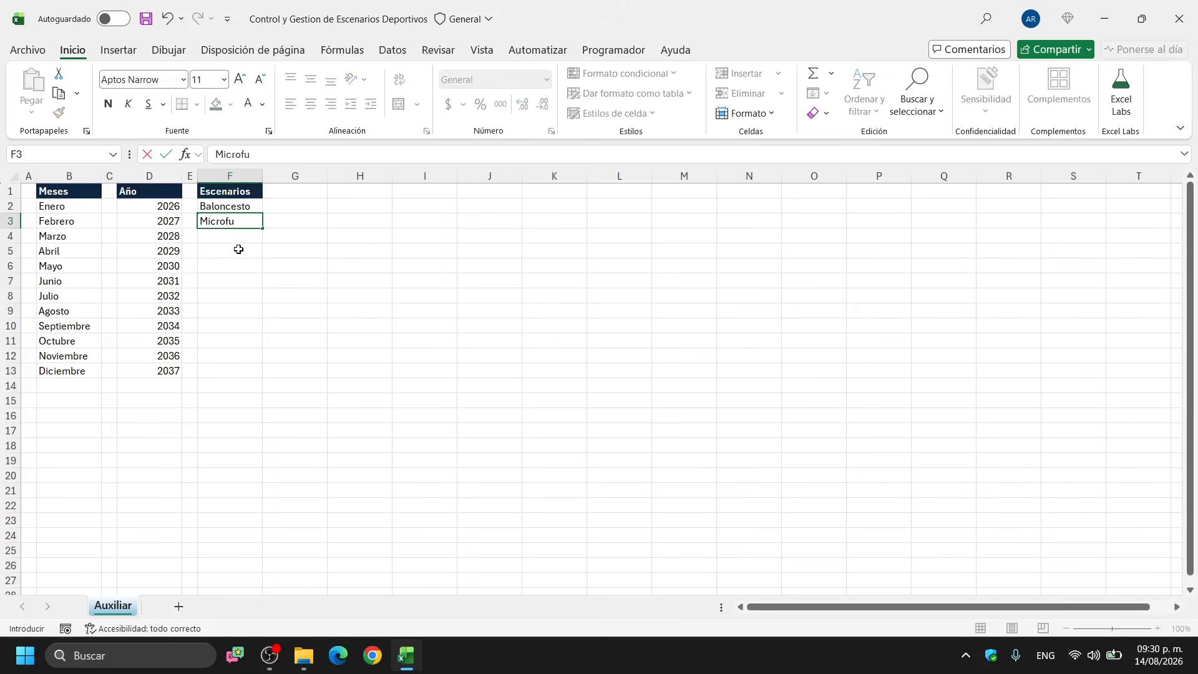
pyautogui.write('tbol')
pyautogui.press('Return')
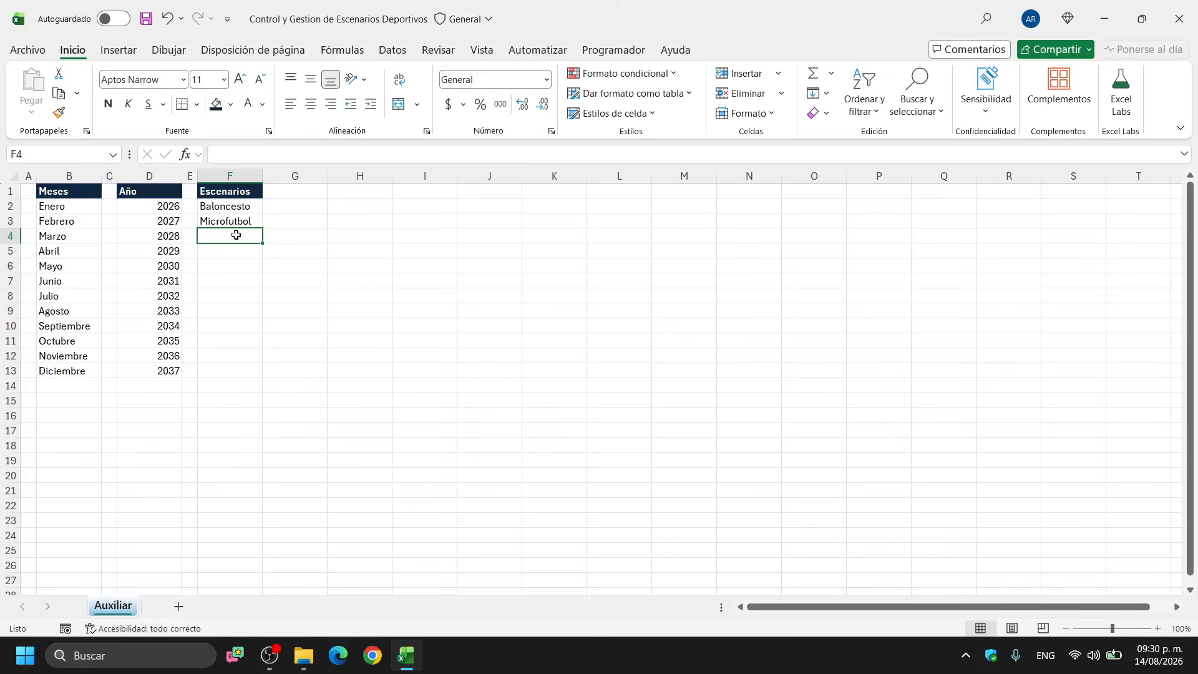
pyautogui.write('T')
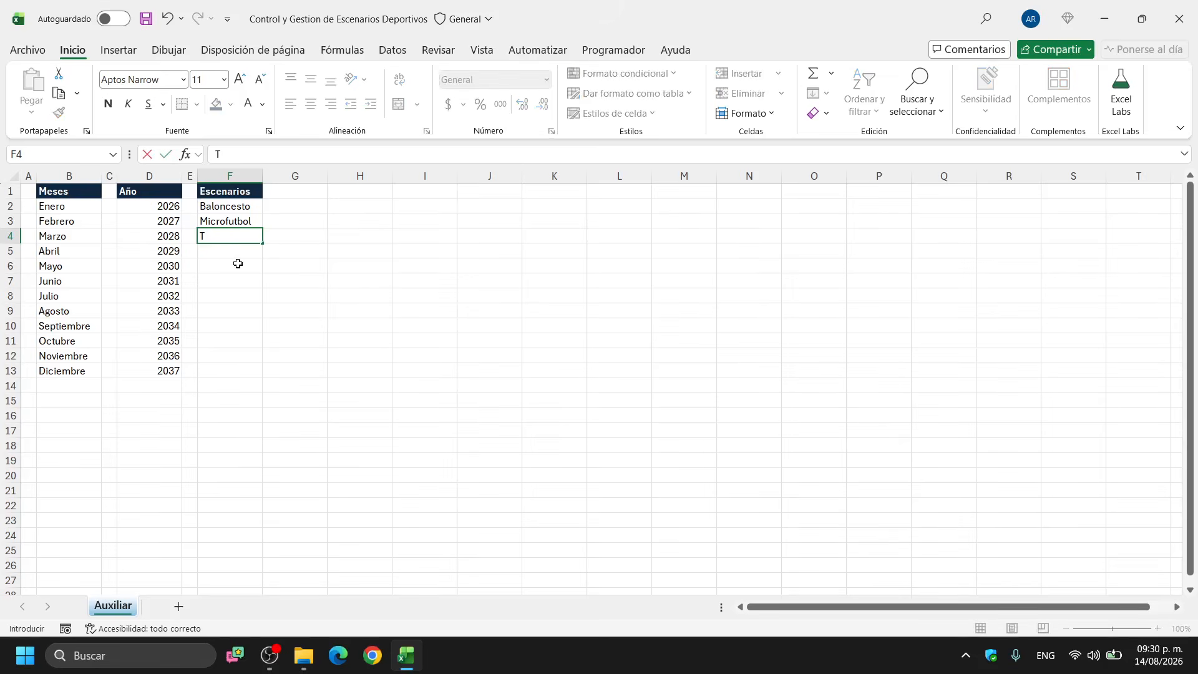
pyautogui.write('enia')
pyautogui.press('Return')
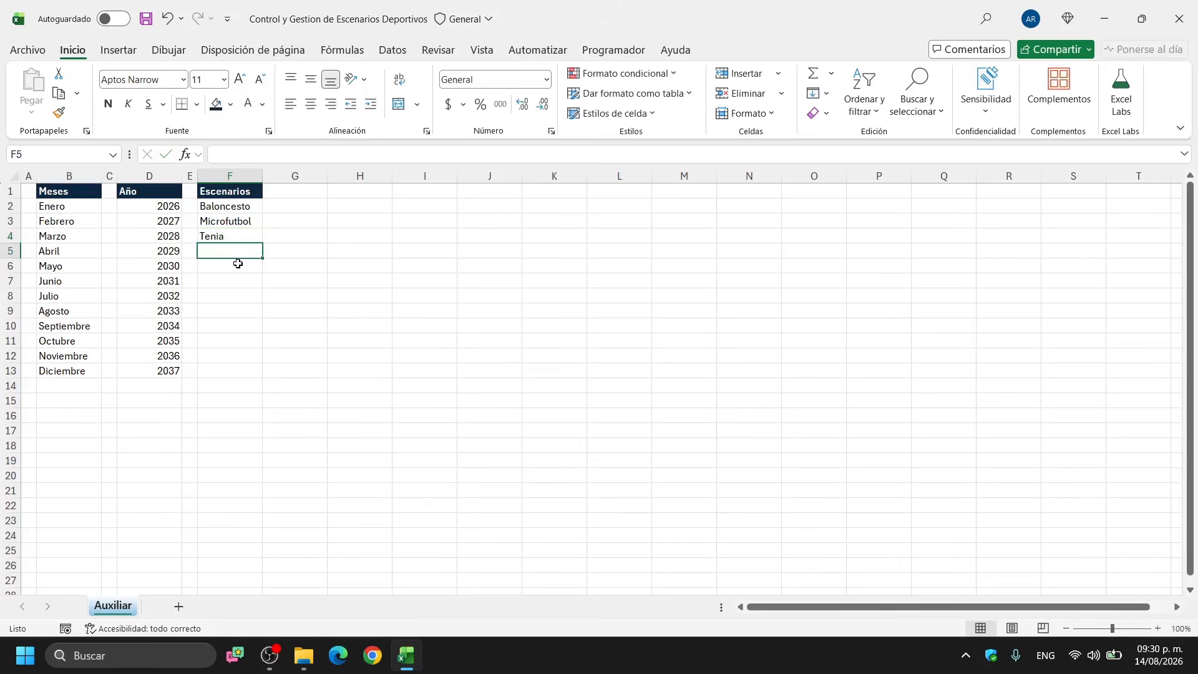
# Set the width of column G on the Auxiliar sheet to 2, matching column E
pyautogui.click(294, 175)
pyautogui.rightClick(298, 176)
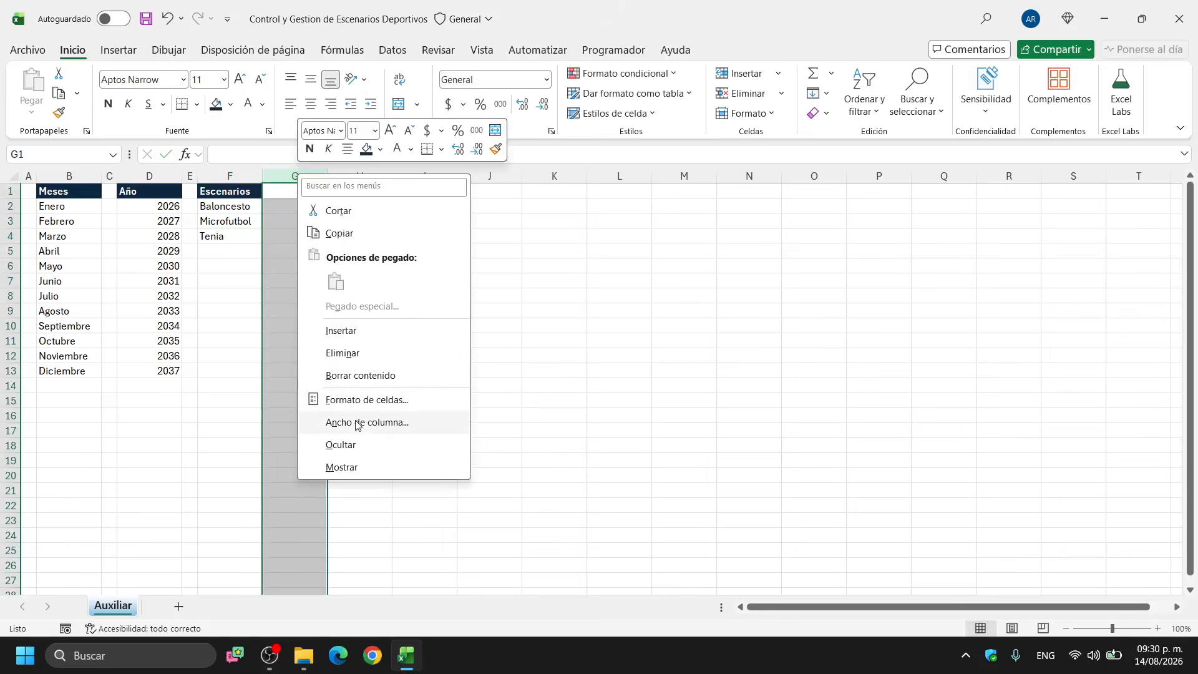
pyautogui.click(348, 422)
pyautogui.write('3')
pyautogui.press('Return')
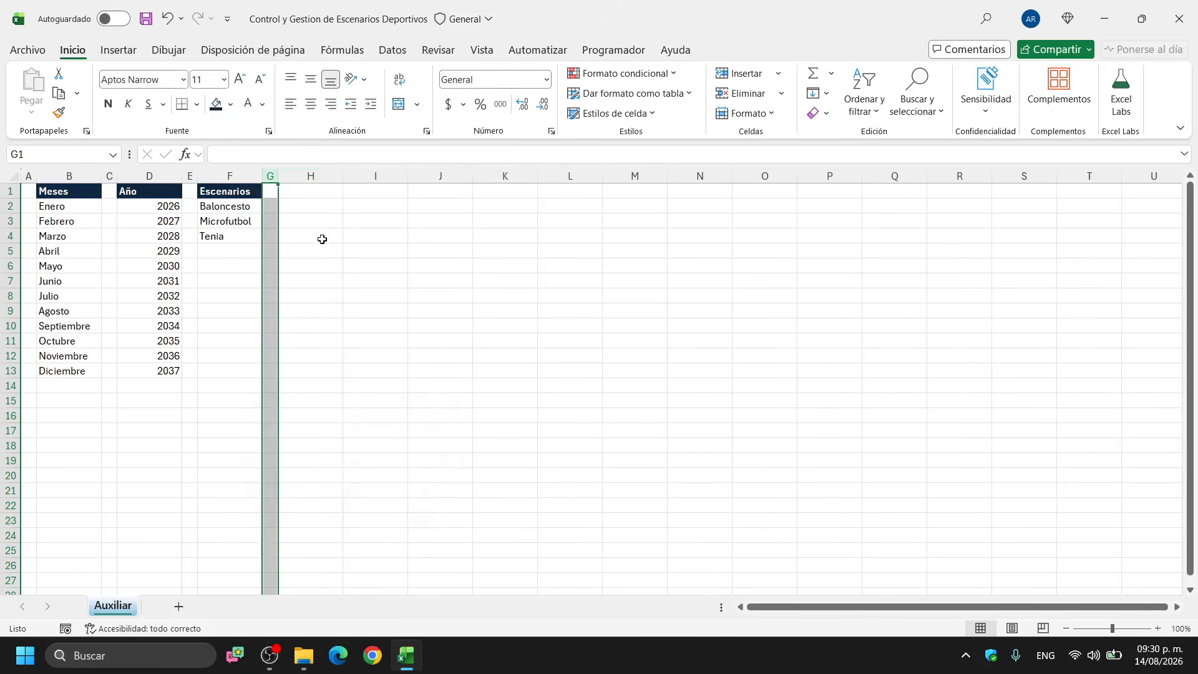
pyautogui.click(313, 190)
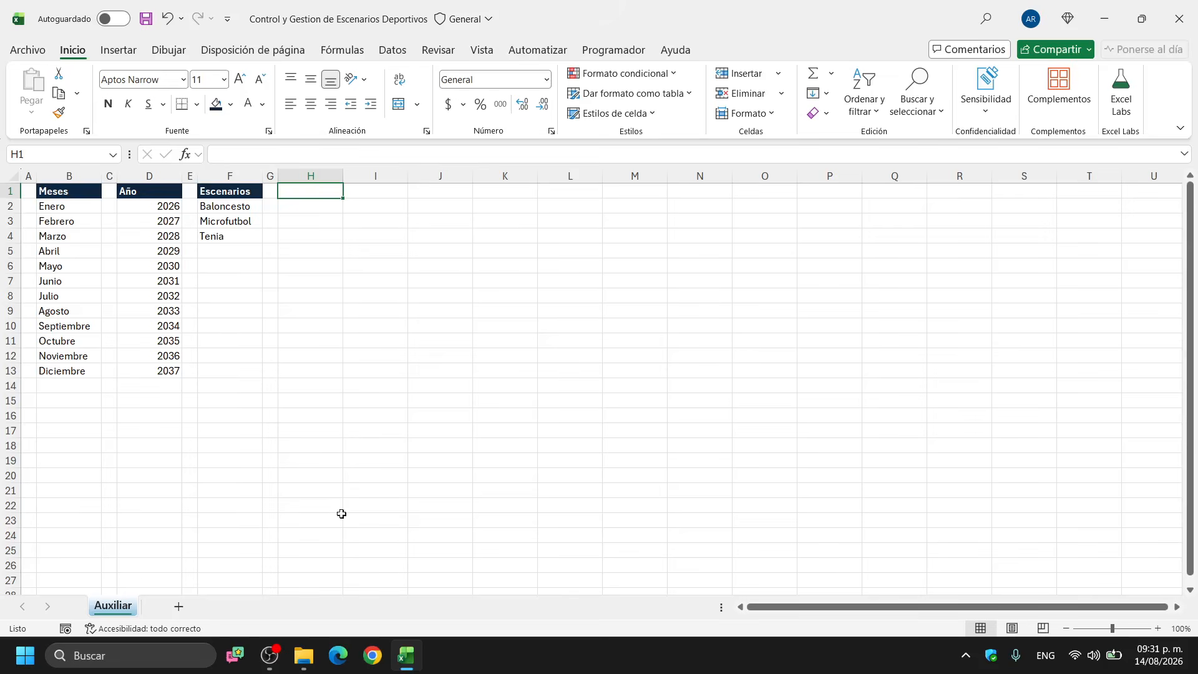
# Add a new worksheet after Auxiliar and set the width of its column A to 2
pyautogui.click(178, 606)
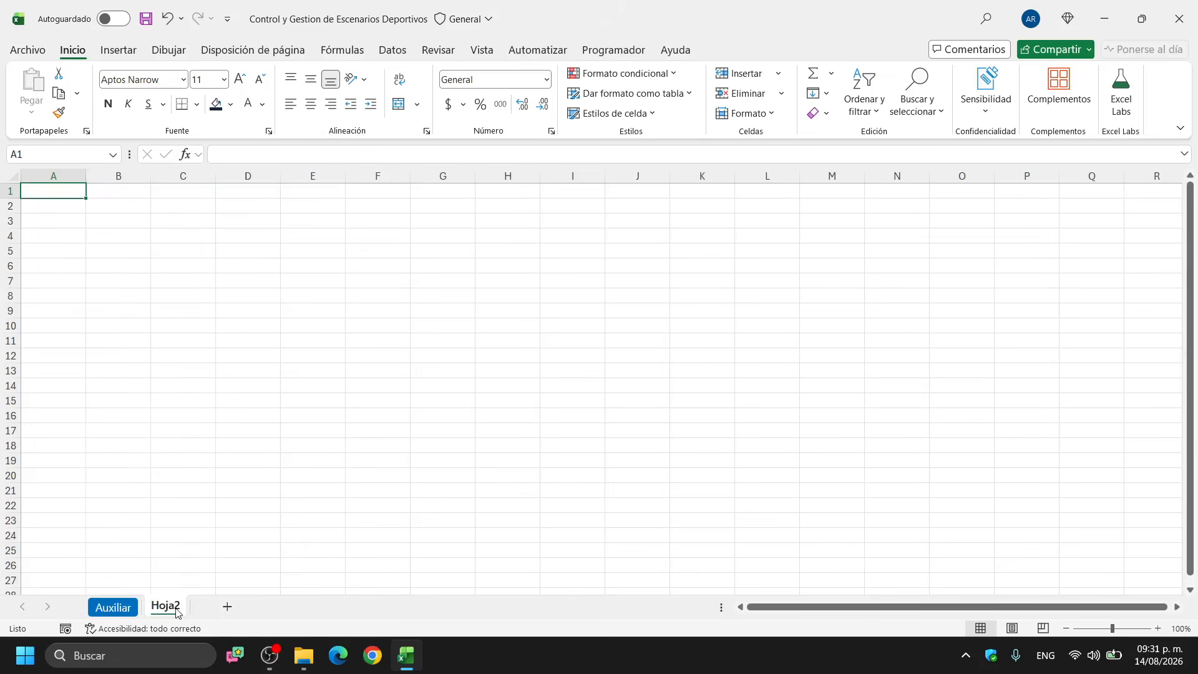
pyautogui.rightClick(62, 177)
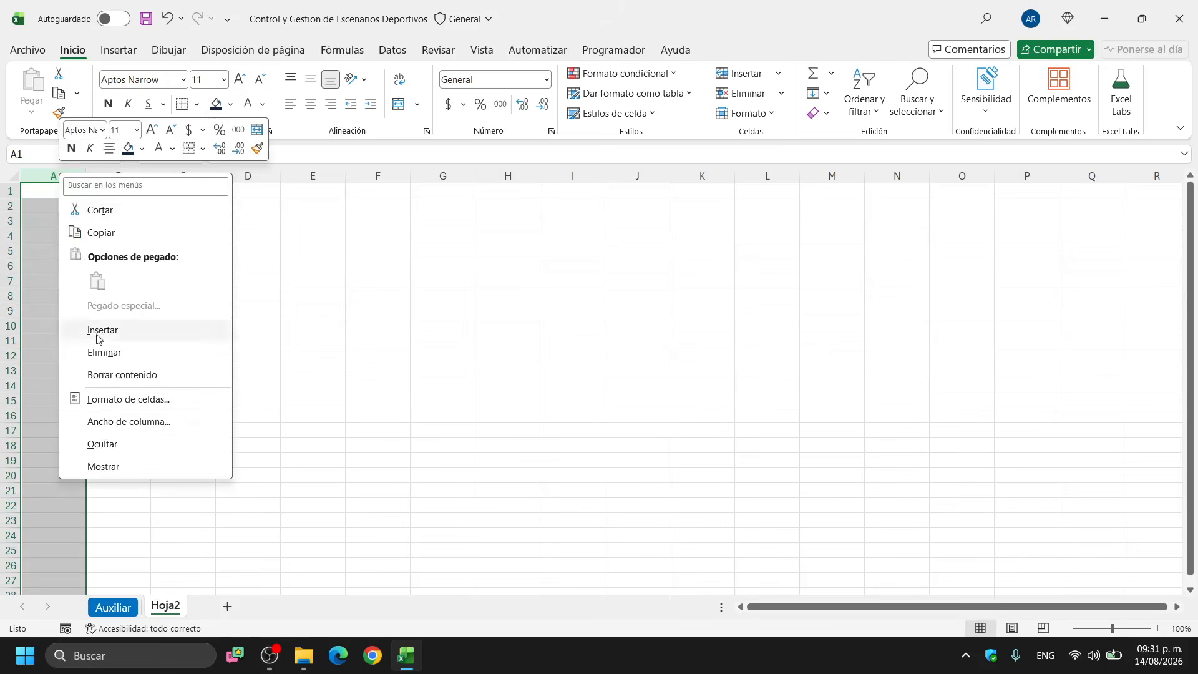
pyautogui.click(109, 421)
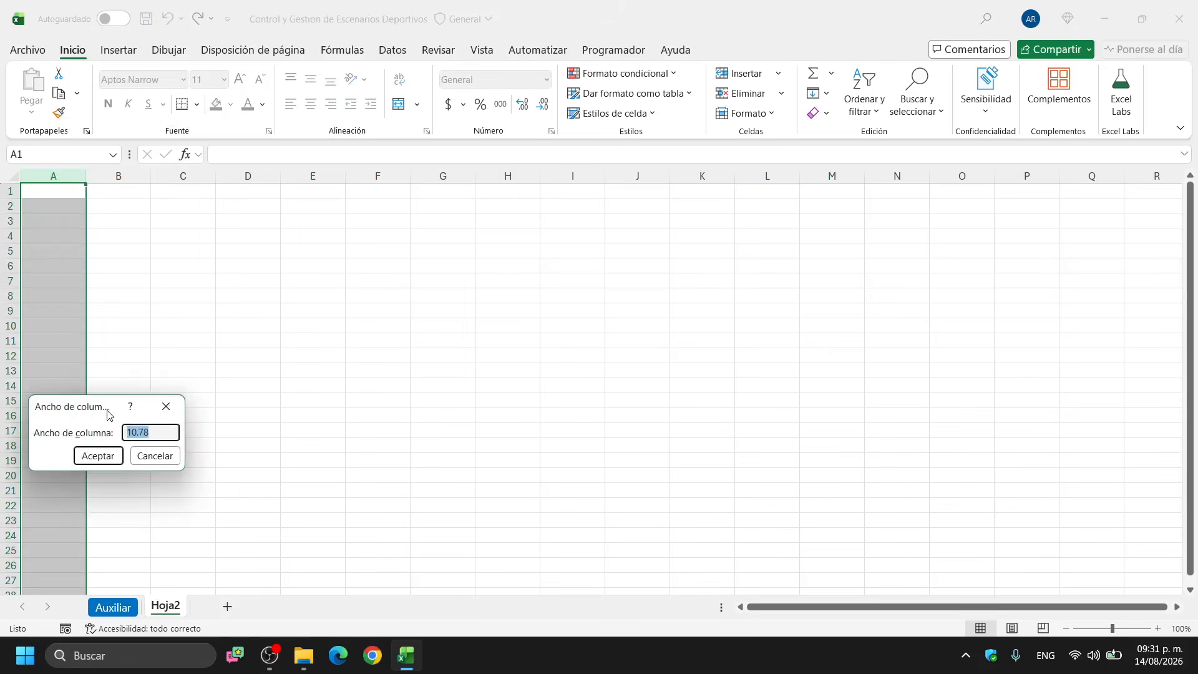
pyautogui.write('2')
pyautogui.press('Return')
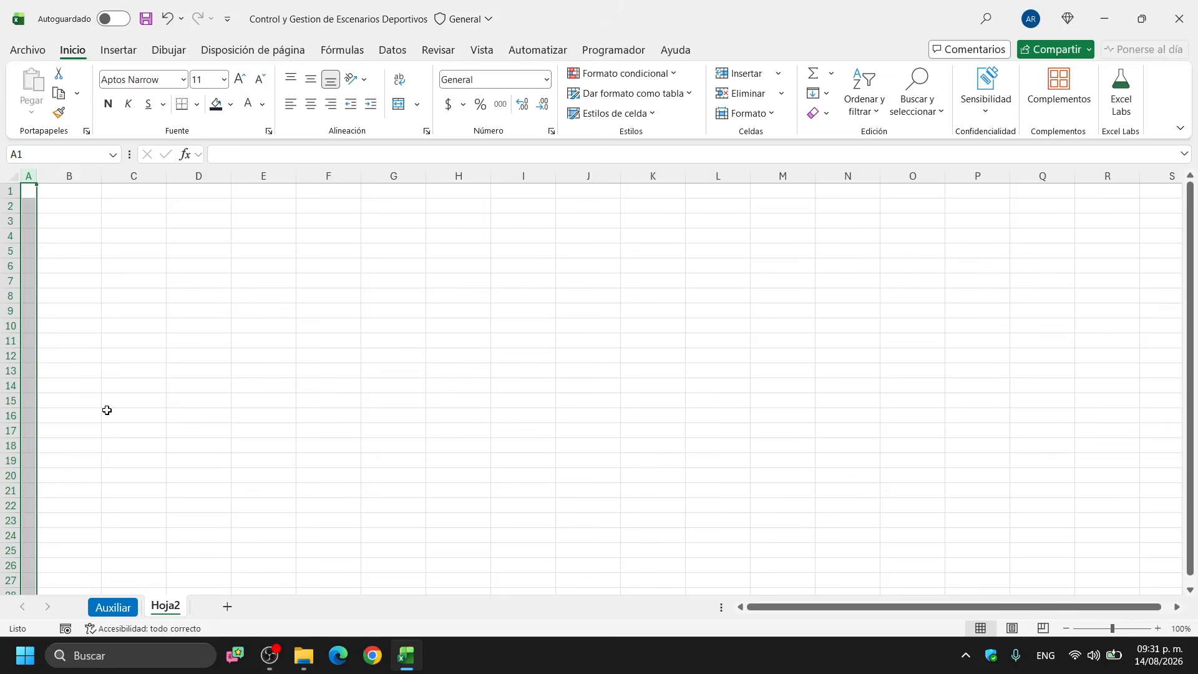
pyautogui.click(74, 190)
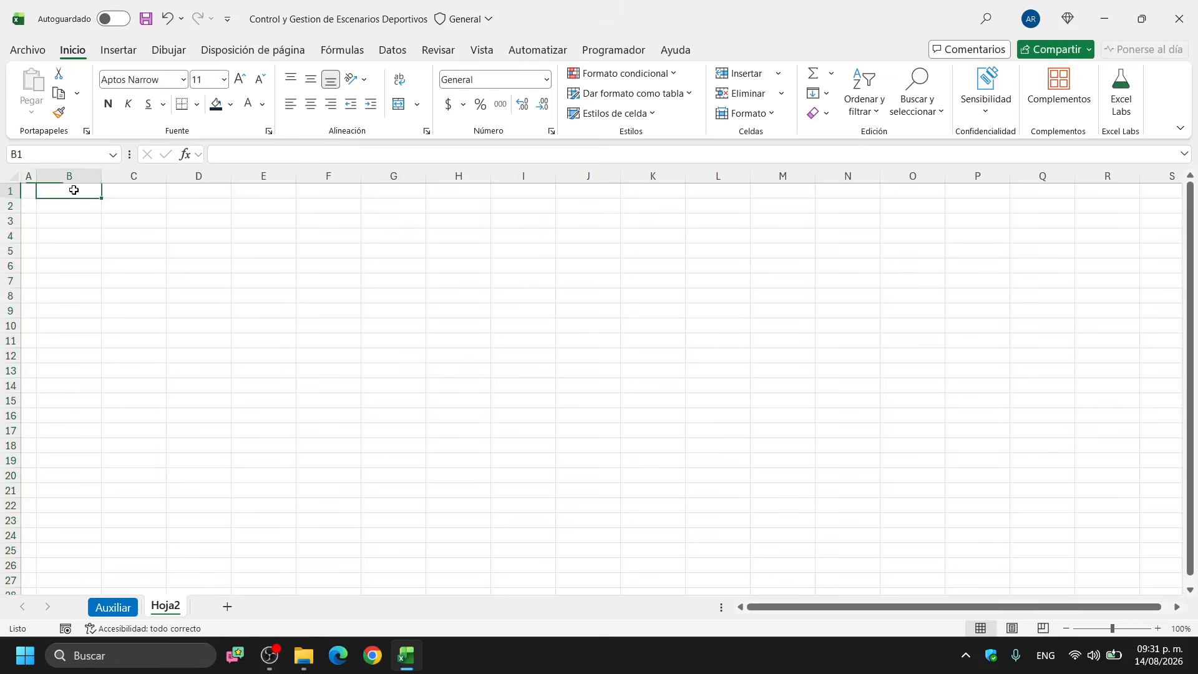
# Set the width of column B on the new sheet to 4
pyautogui.click(29, 176)
pyautogui.click(53, 172)
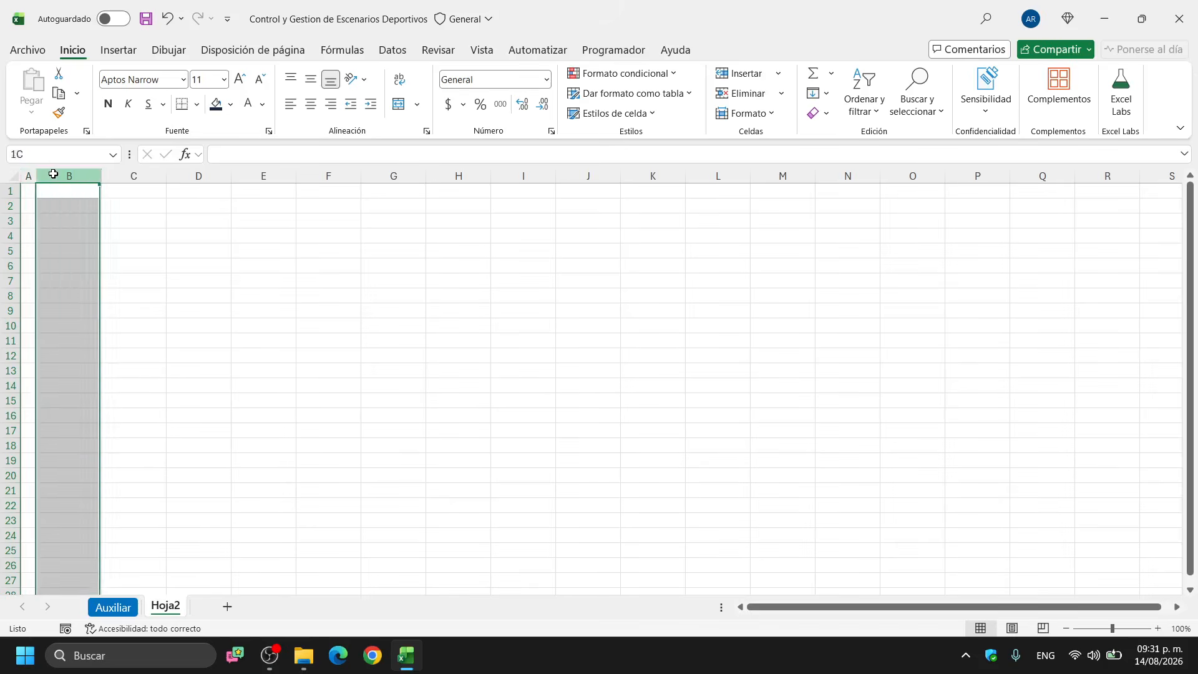
pyautogui.rightClick(53, 173)
pyautogui.click(147, 422)
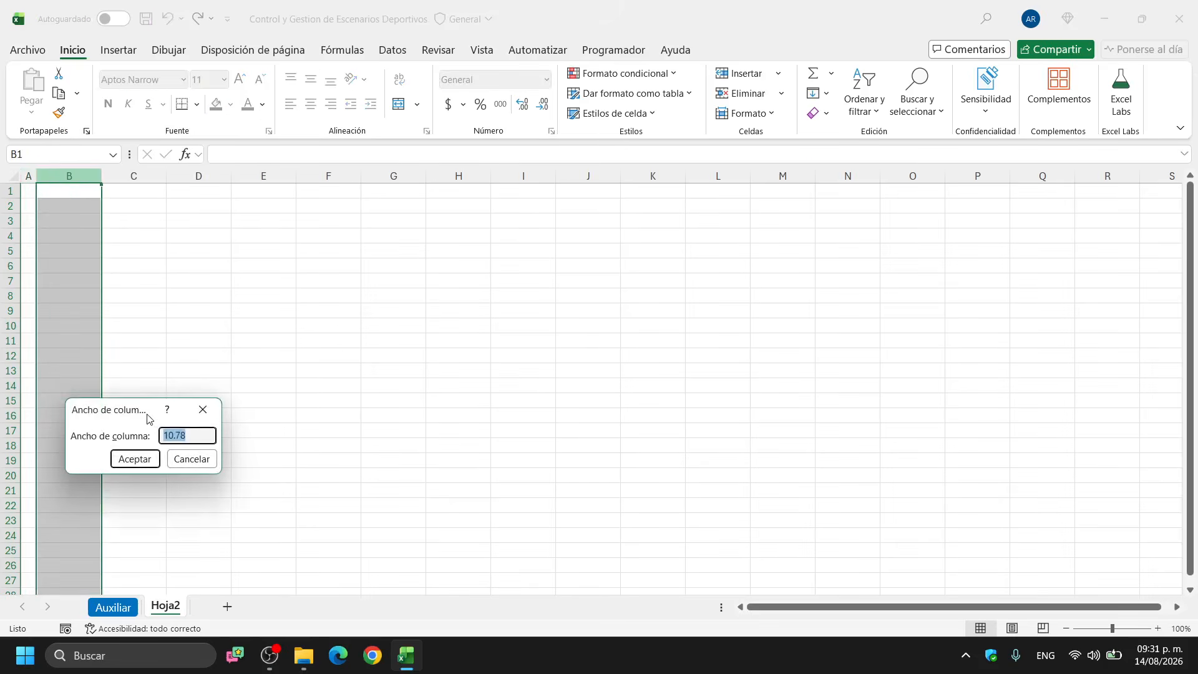
pyautogui.write('4')
pyautogui.press('Return')
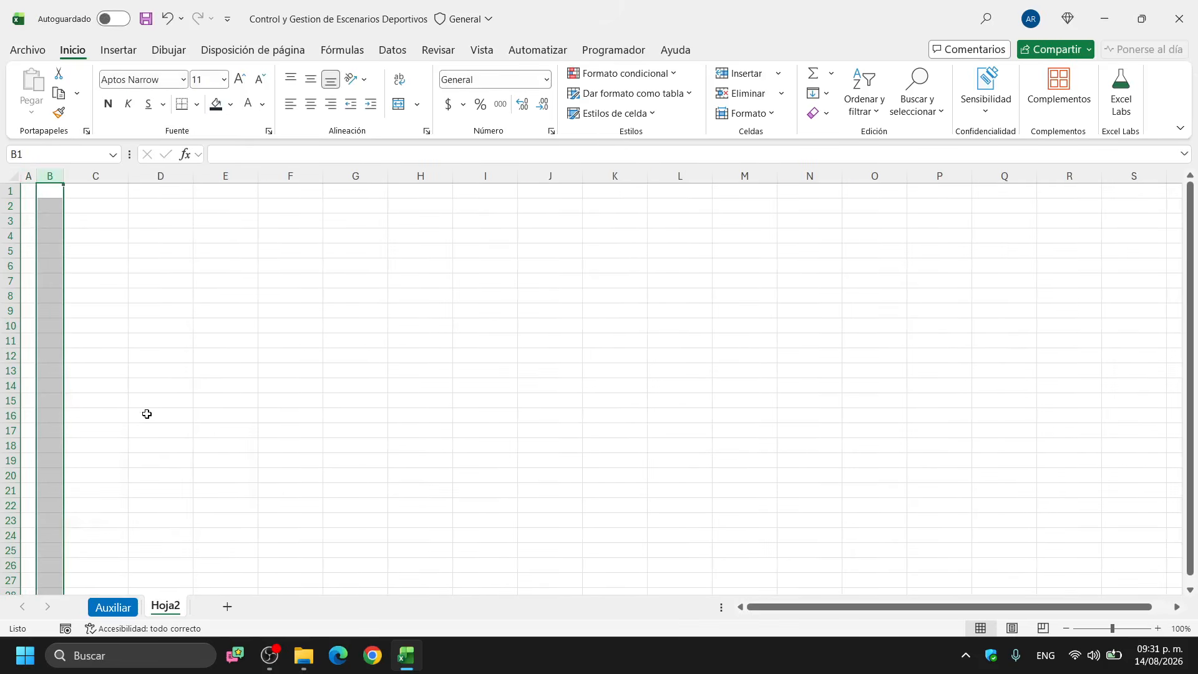
# Set the width of column C to 21 and of column D to 13
pyautogui.rightClick(95, 175)
pyautogui.click(186, 422)
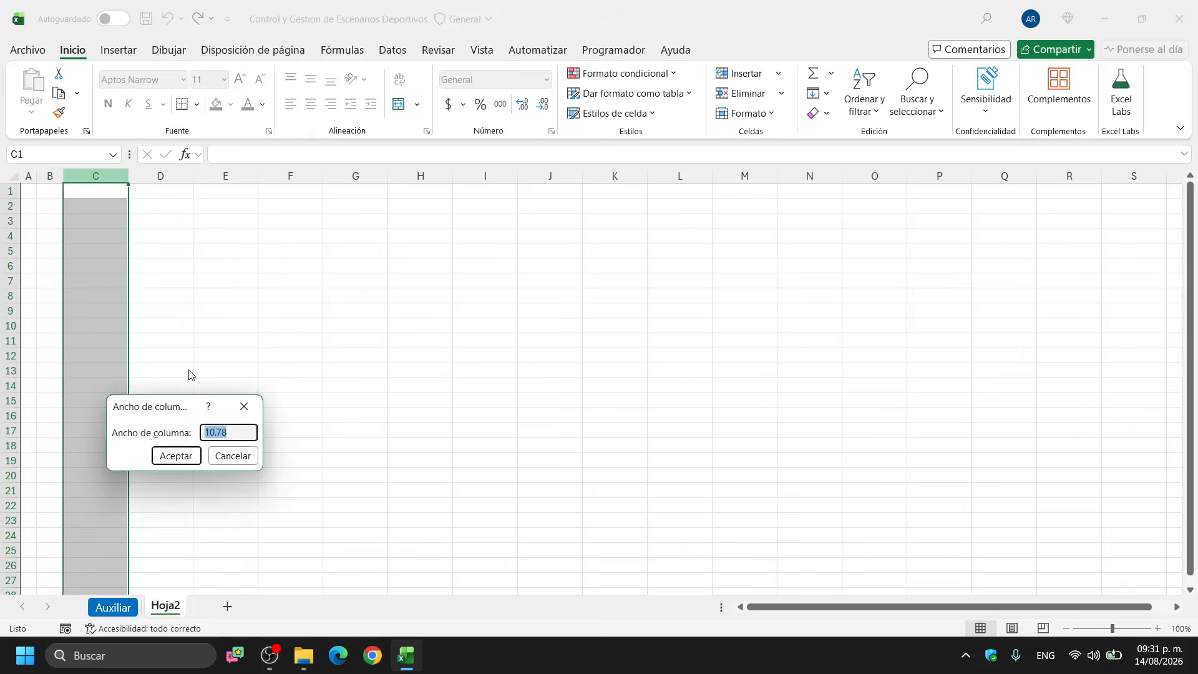
pyautogui.write('20')
pyautogui.press('Return')
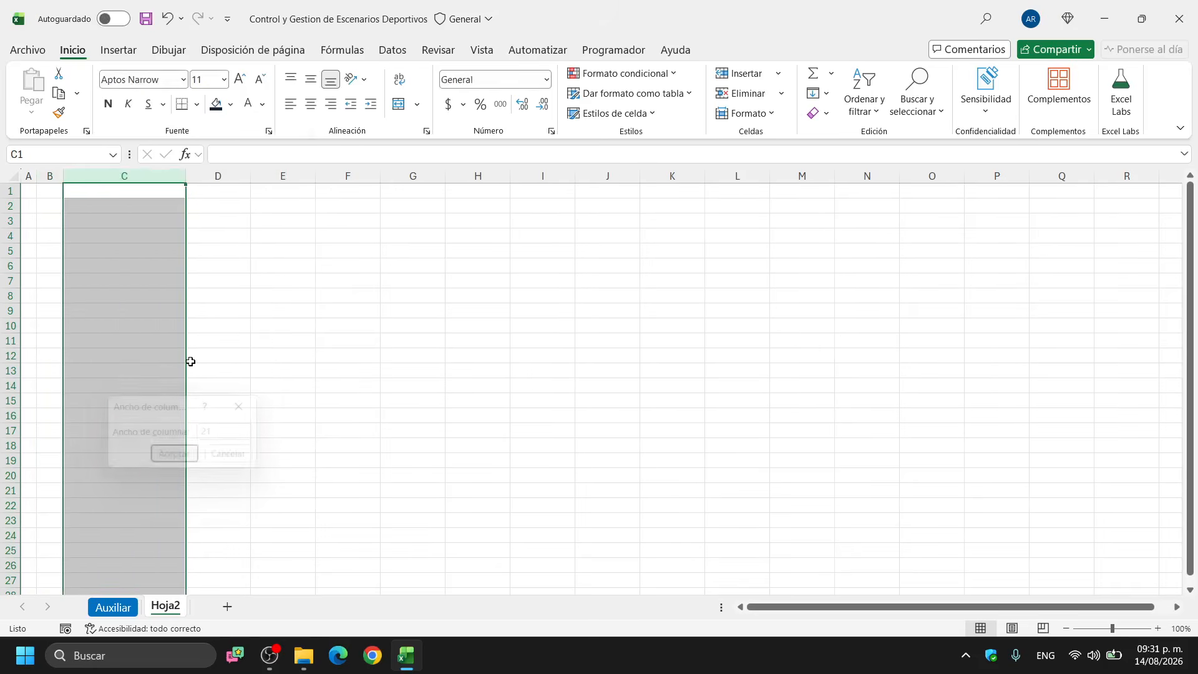
pyautogui.rightClick(195, 177)
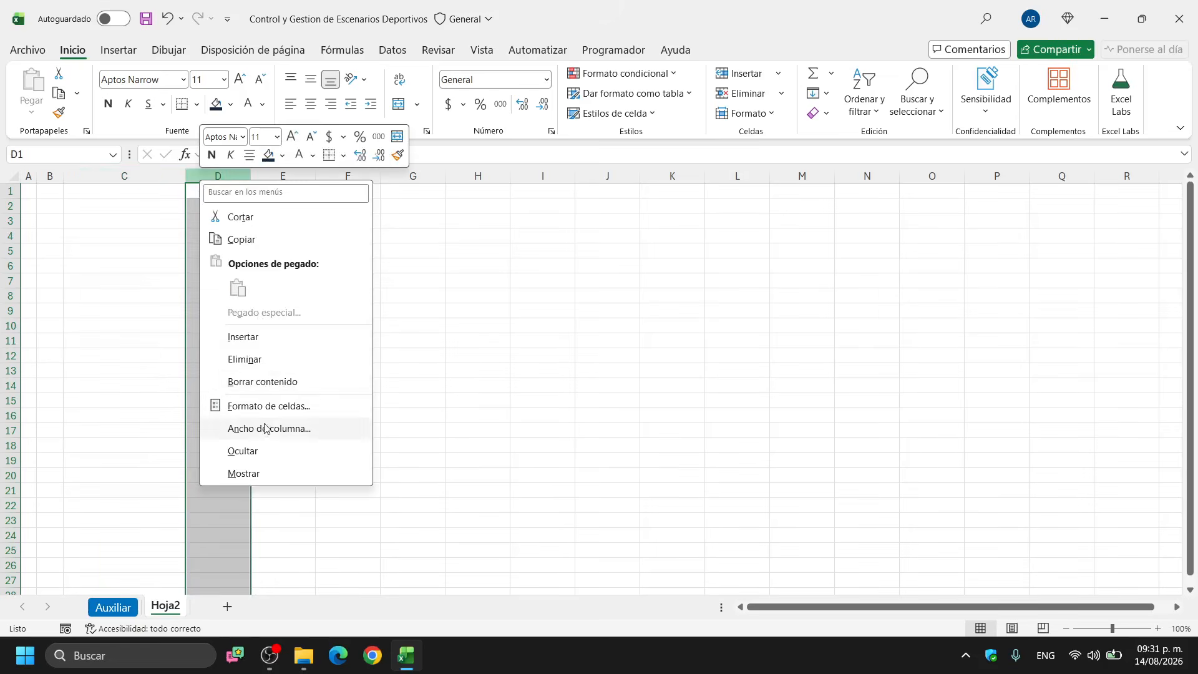
pyautogui.click(267, 428)
pyautogui.write('13')
pyautogui.press('Return')
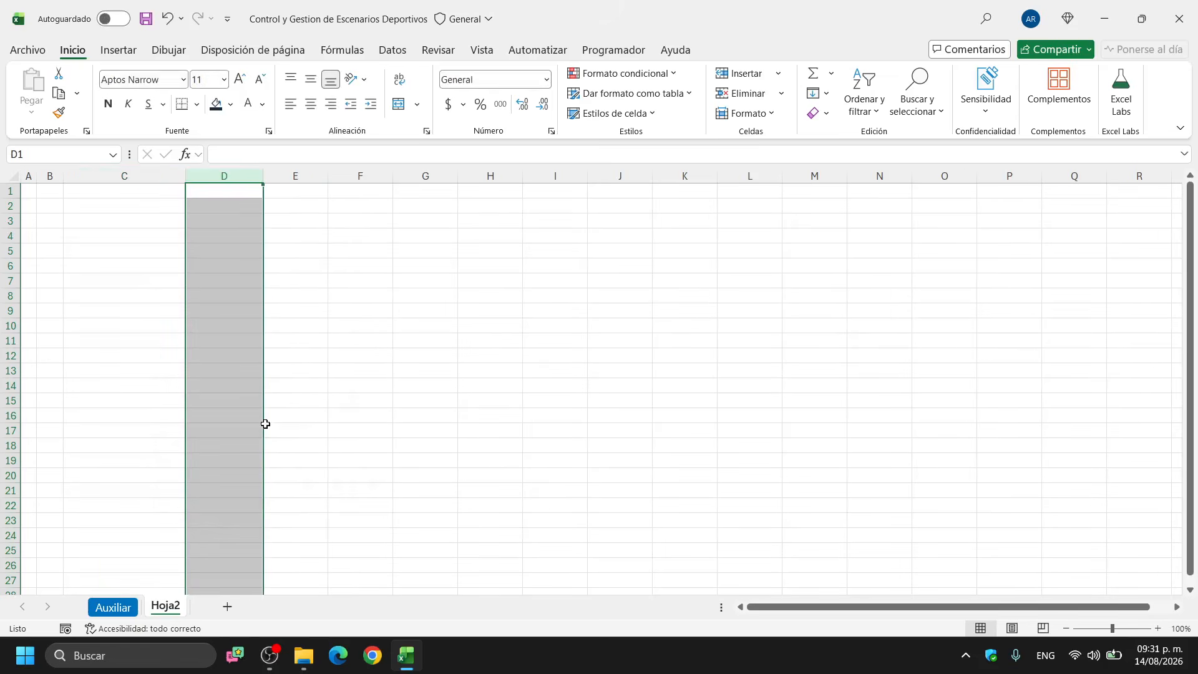
# Set the width of column E to 7 and of column F to 8
pyautogui.rightClick(297, 178)
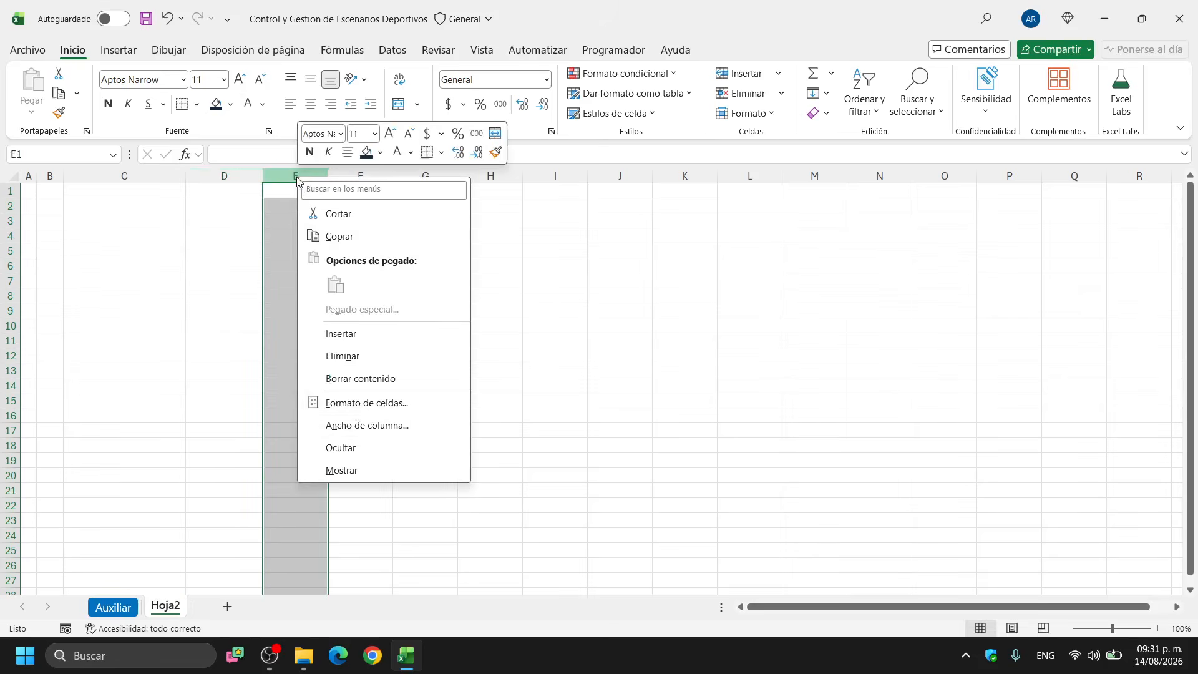
pyautogui.click(363, 426)
pyautogui.write('6')
pyautogui.press('Return')
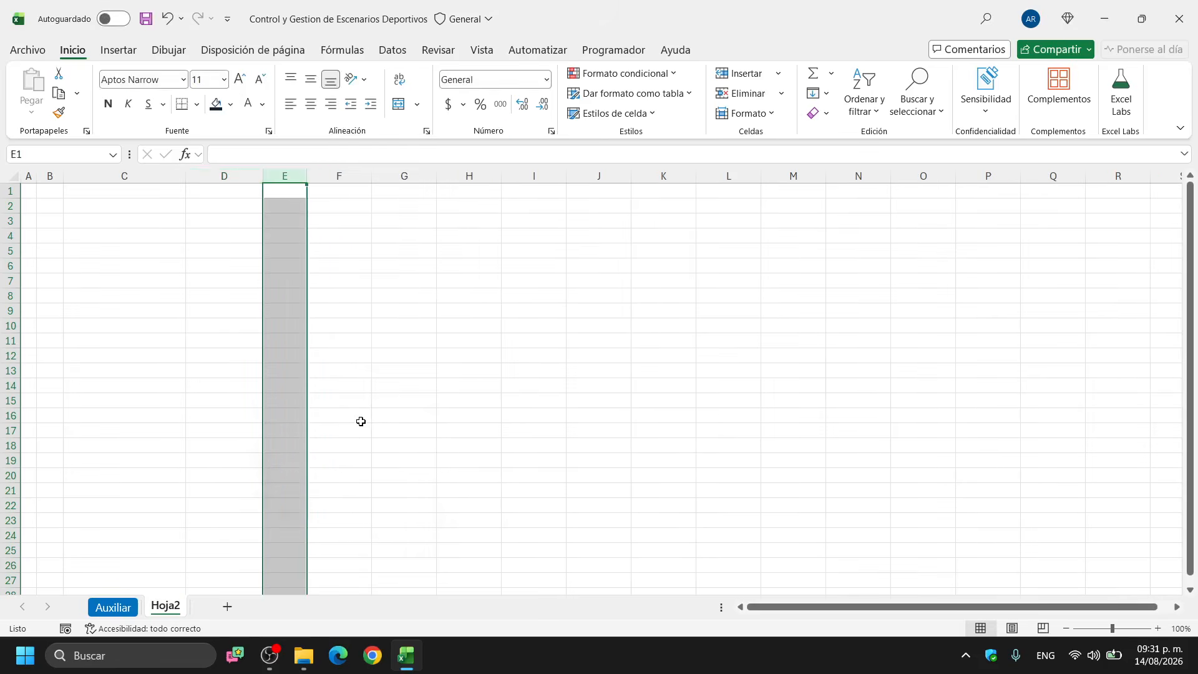
pyautogui.rightClick(339, 174)
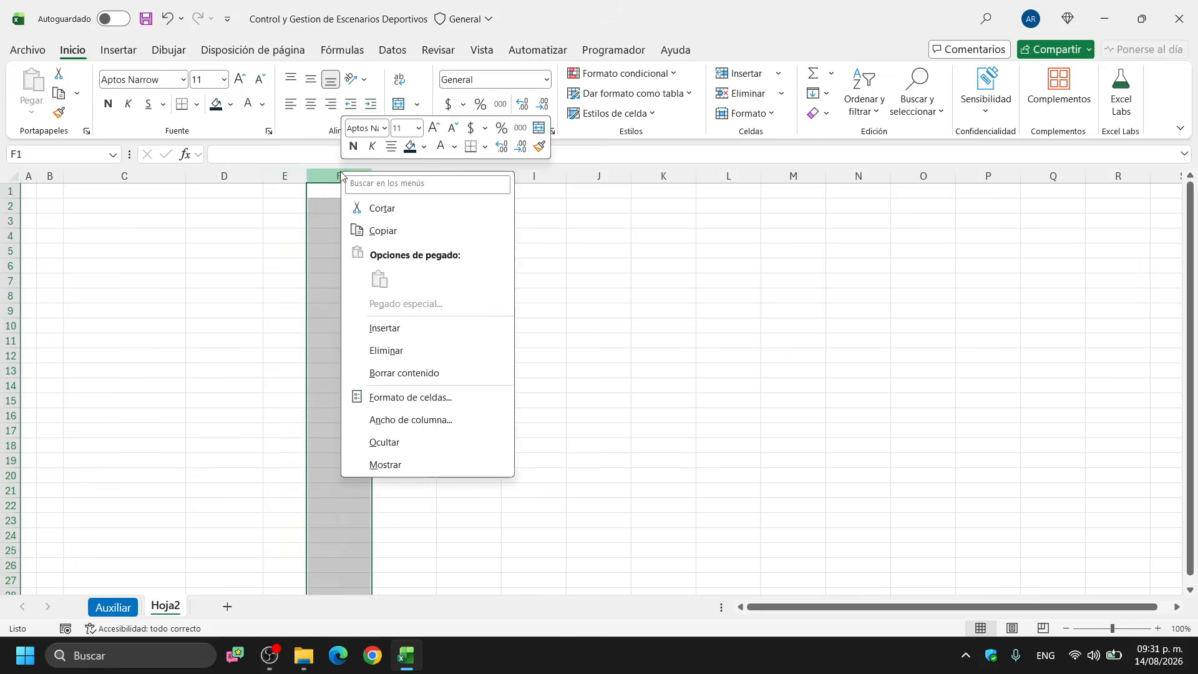
pyautogui.click(418, 419)
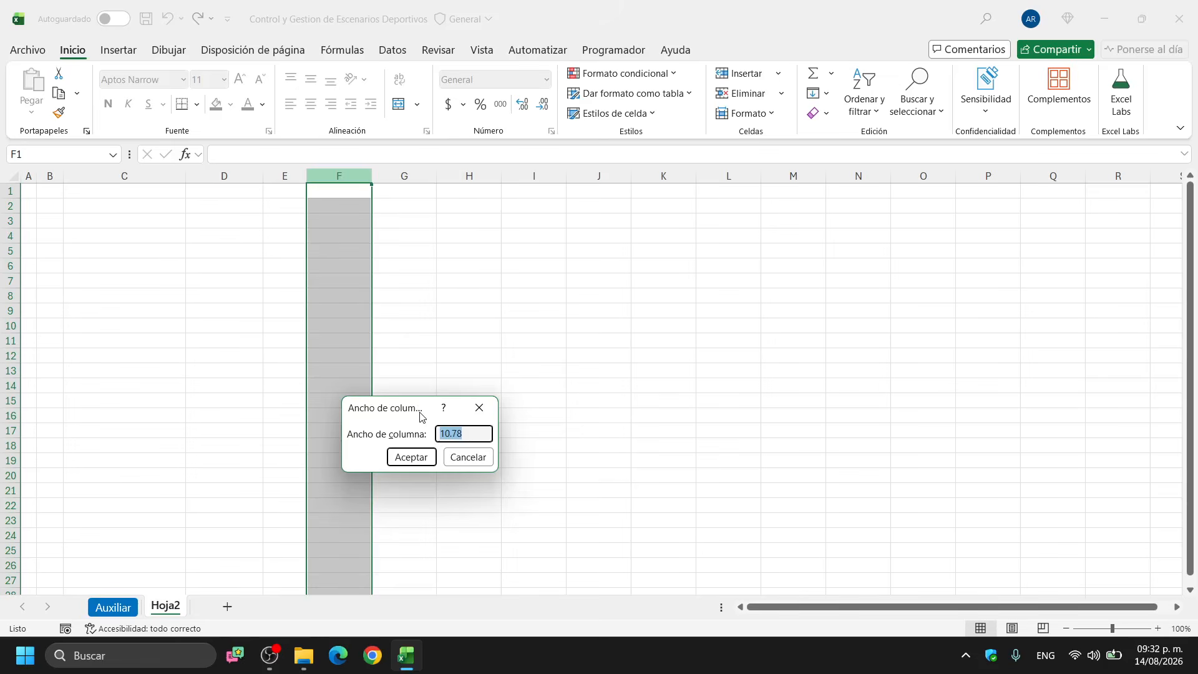
pyautogui.write('8')
pyautogui.press('Return')
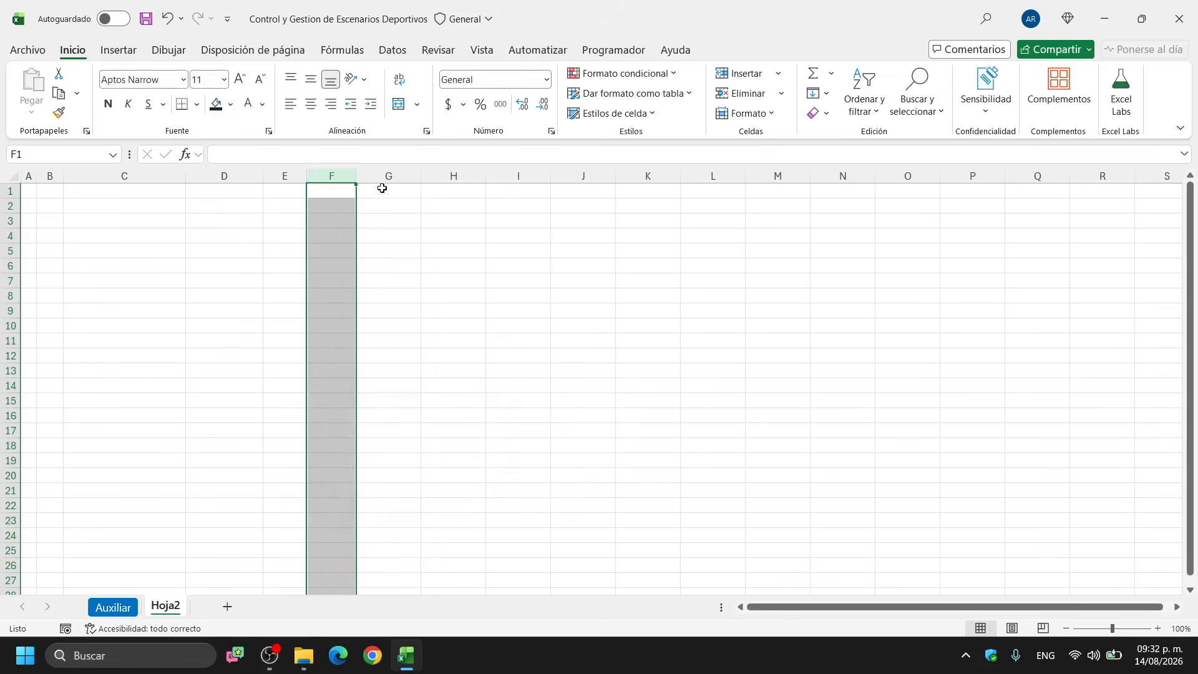
# Set the width of column G on the new sheet to 9
pyautogui.rightClick(384, 177)
pyautogui.click(446, 419)
pyautogui.write('9')
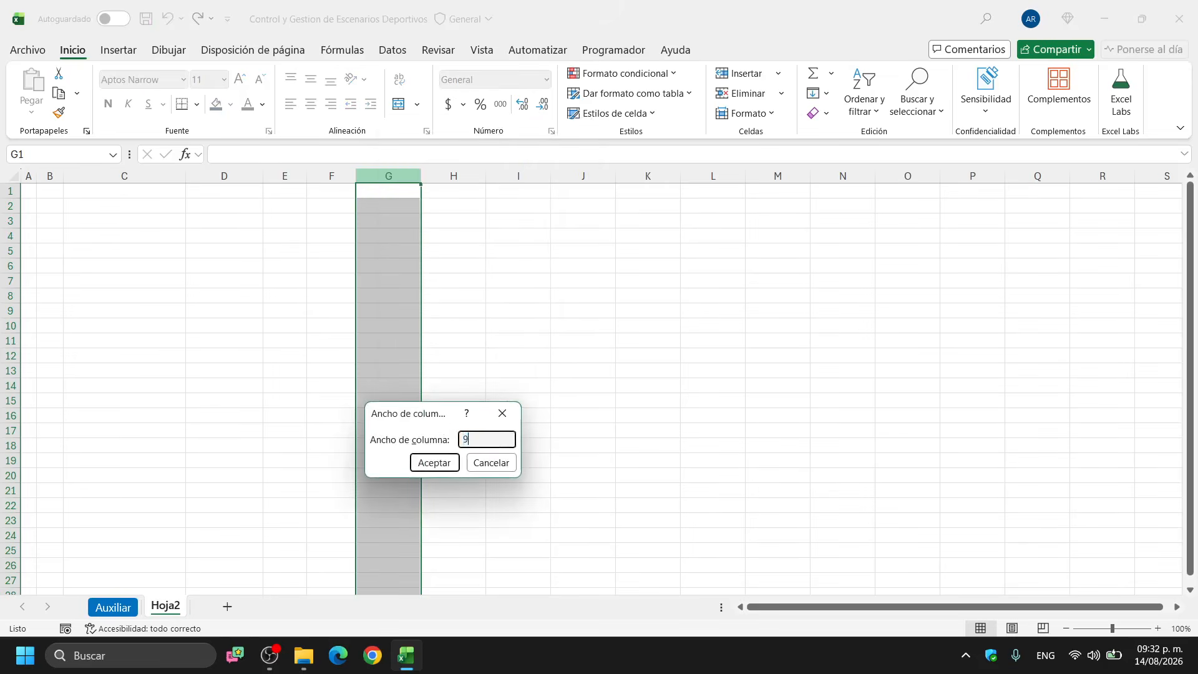
pyautogui.press('Return')
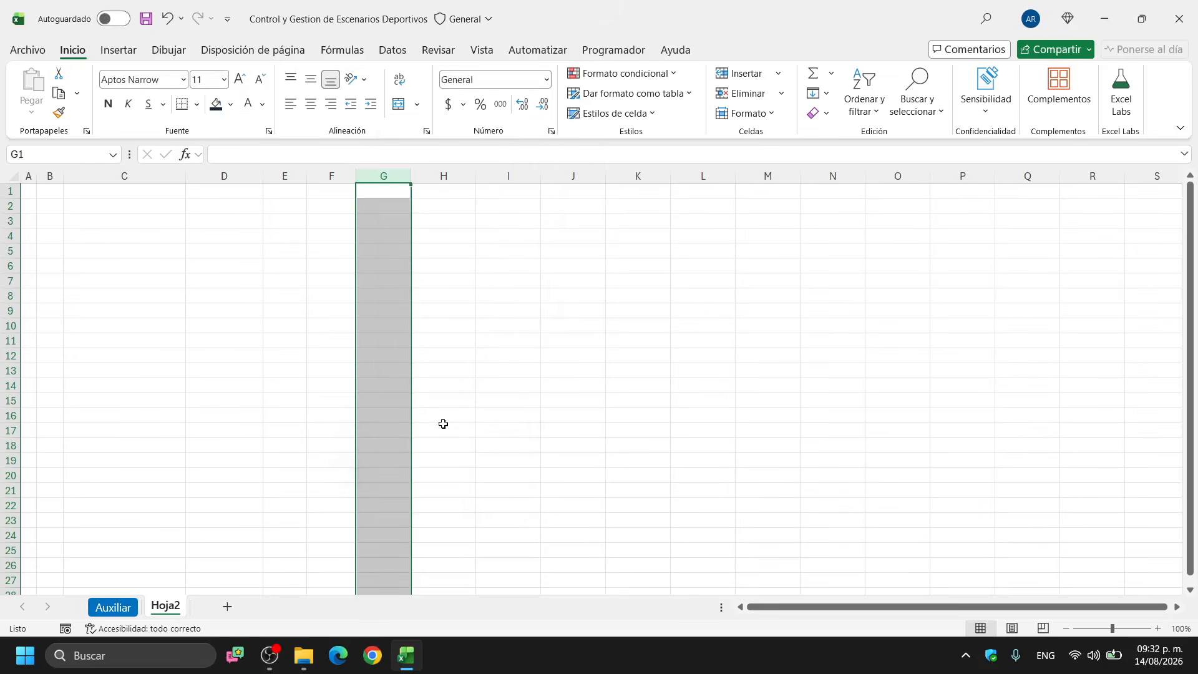
pyautogui.click(29, 175)
pyautogui.click(43, 175)
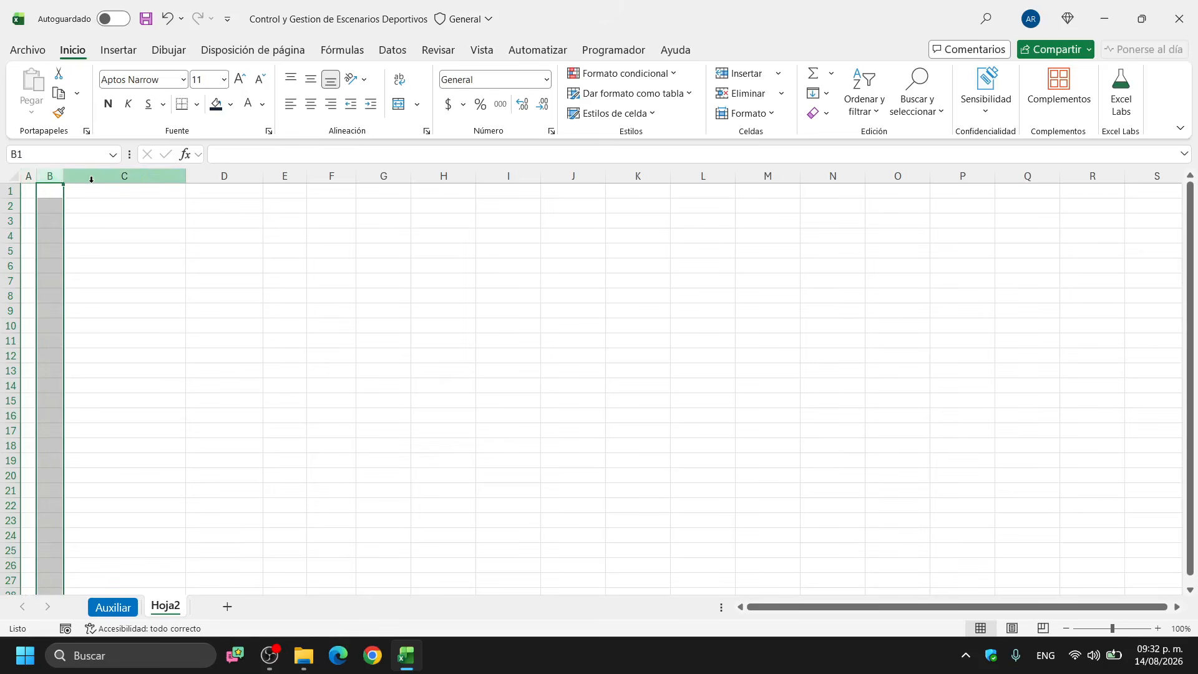
pyautogui.click(91, 180)
pyautogui.click(210, 175)
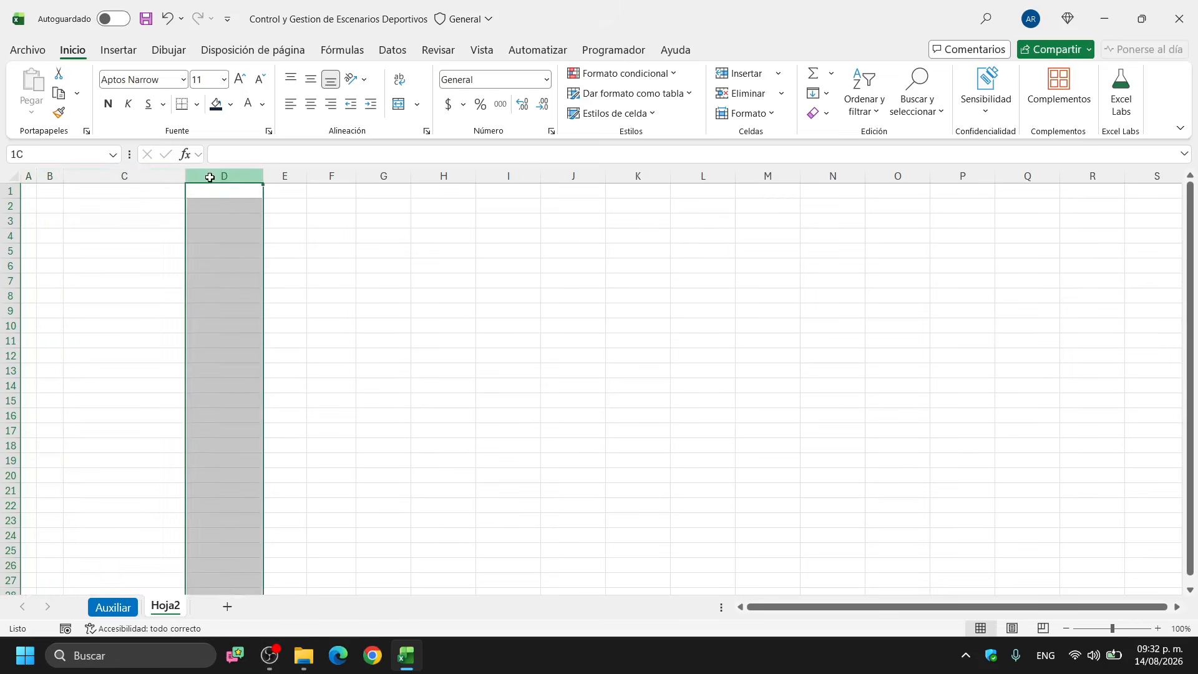
pyautogui.click(291, 175)
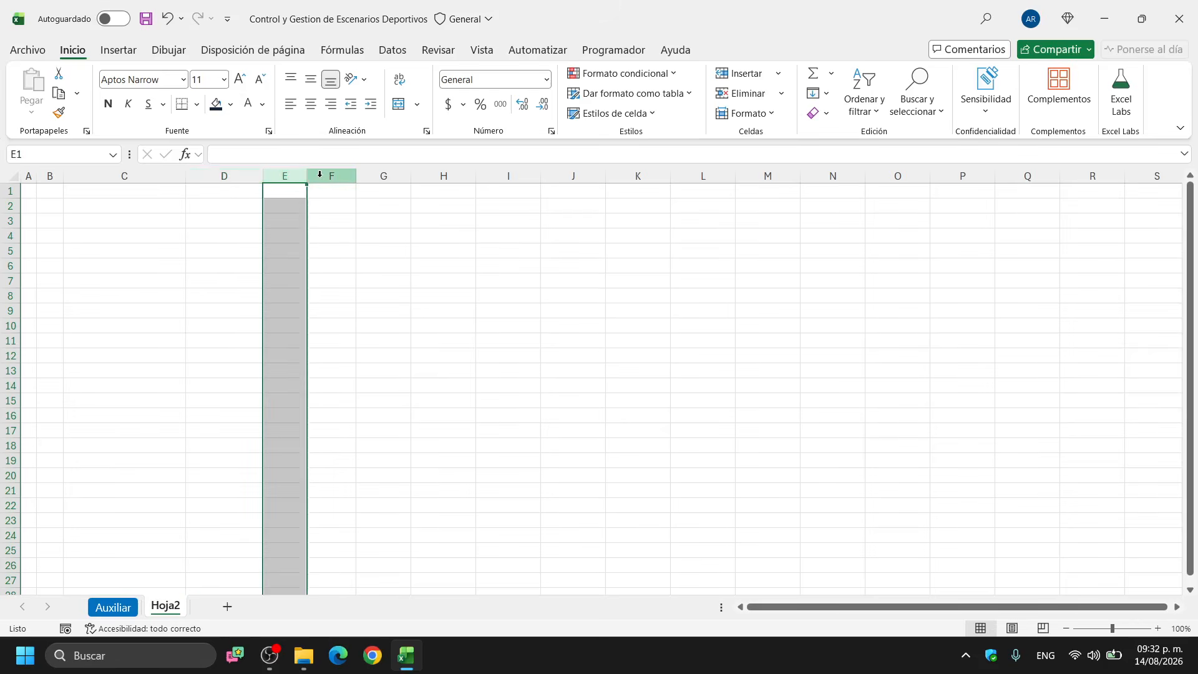
pyautogui.click(340, 173)
pyautogui.click(374, 172)
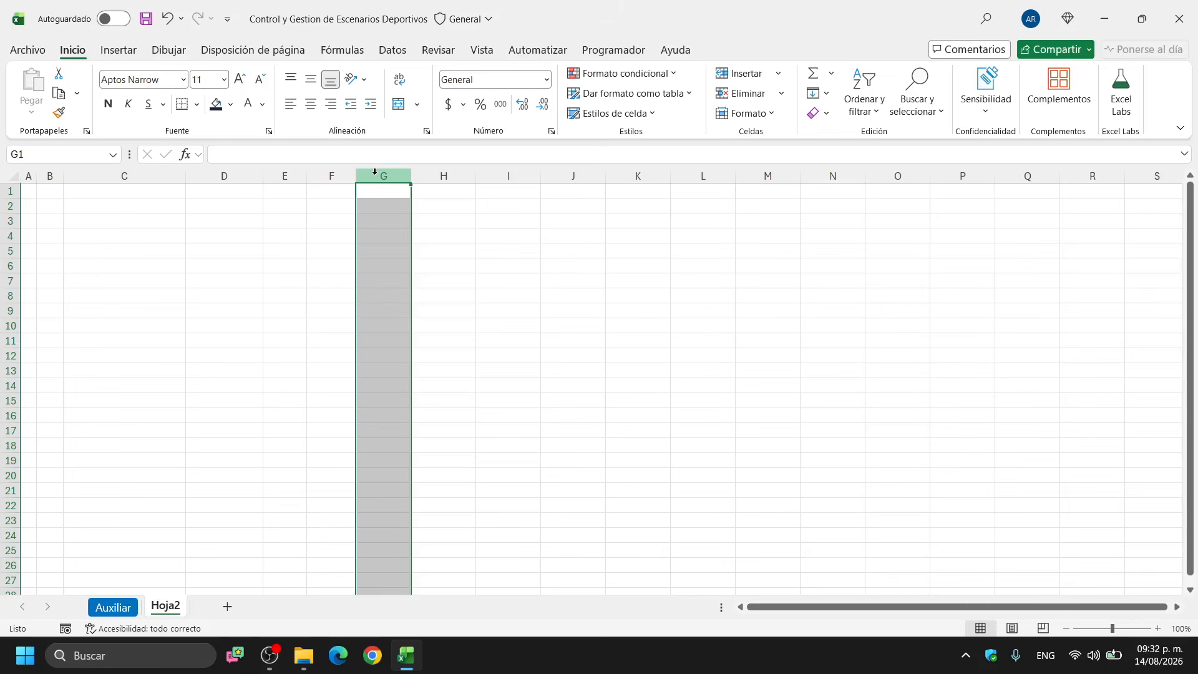
# Set the width of columns H and I together to 2
pyautogui.moveTo(441, 176); pyautogui.dragTo(507, 175)
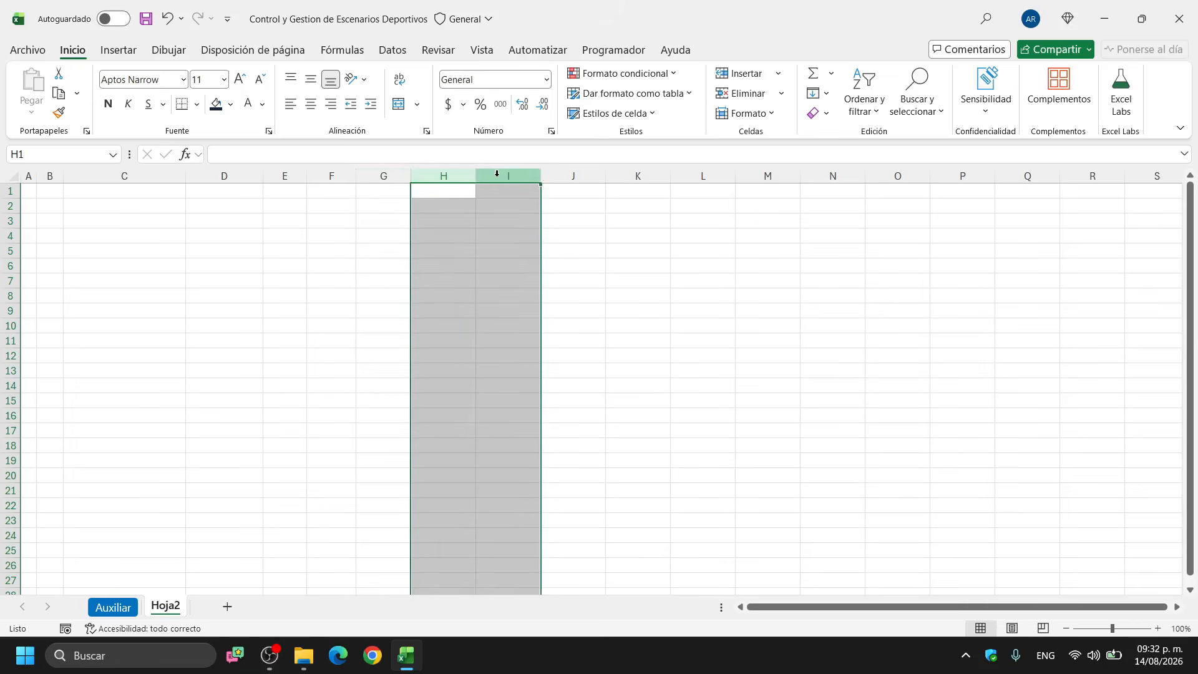
pyautogui.rightClick(497, 173)
pyautogui.click(543, 425)
pyautogui.write('2')
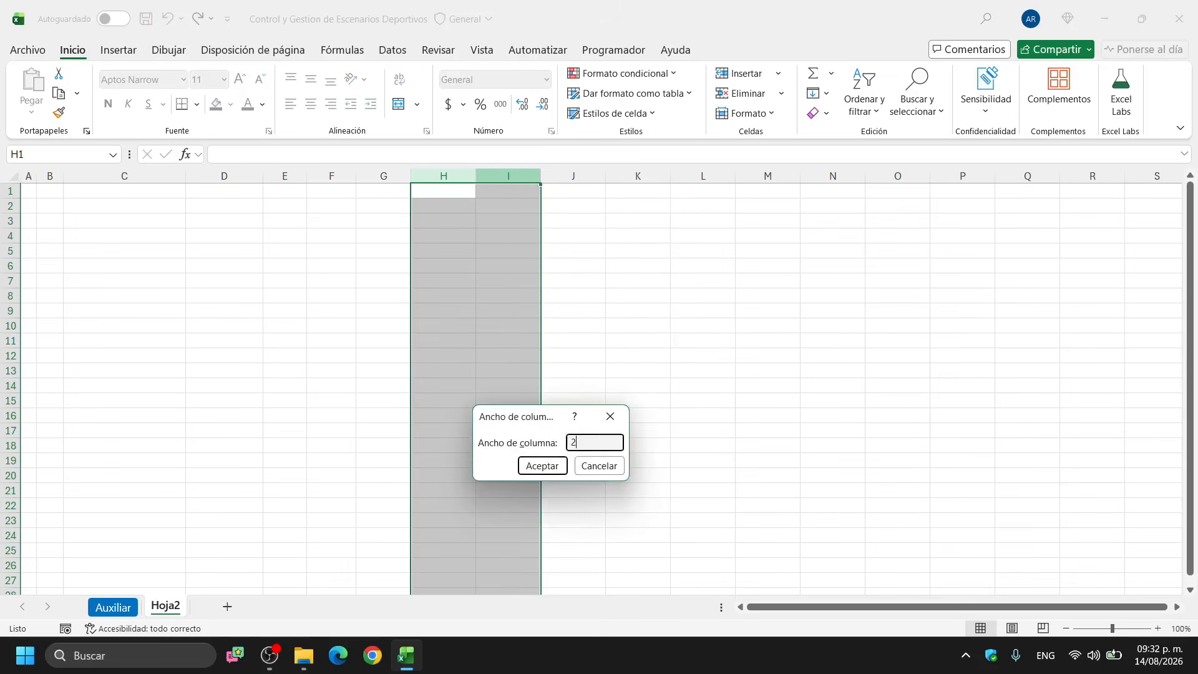
pyautogui.press('Return')
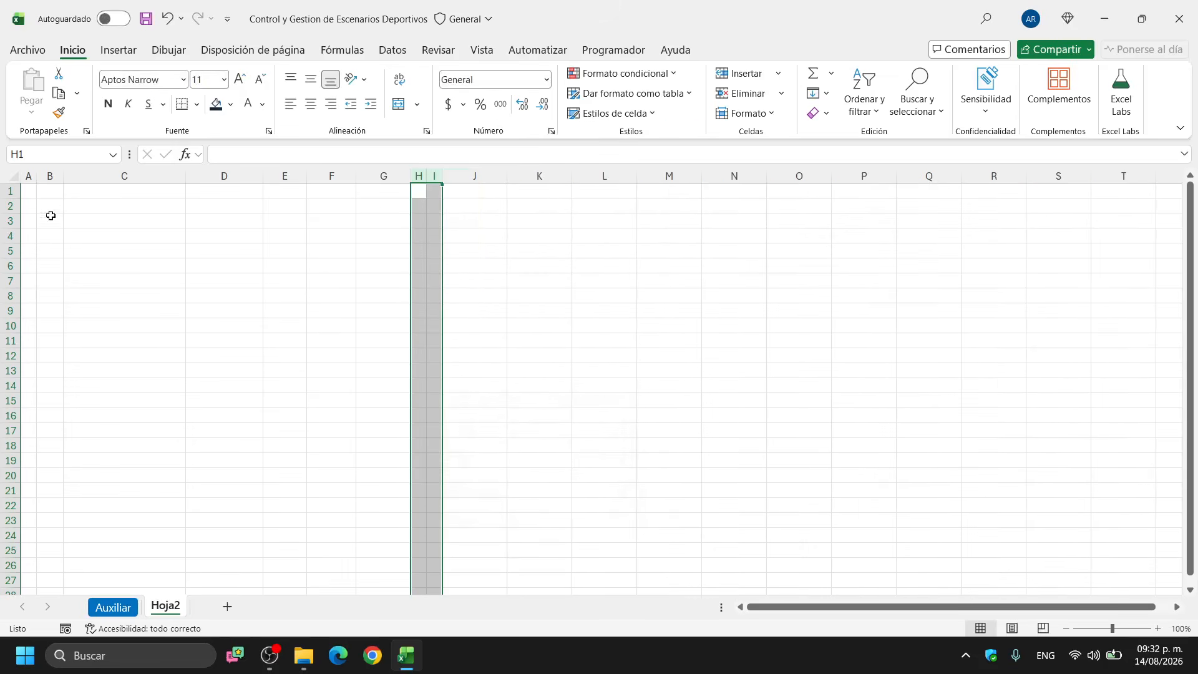
# Enter the label "Por favor, seleccione un mes:" in B1 and fill it down to B2
pyautogui.click(50, 190)
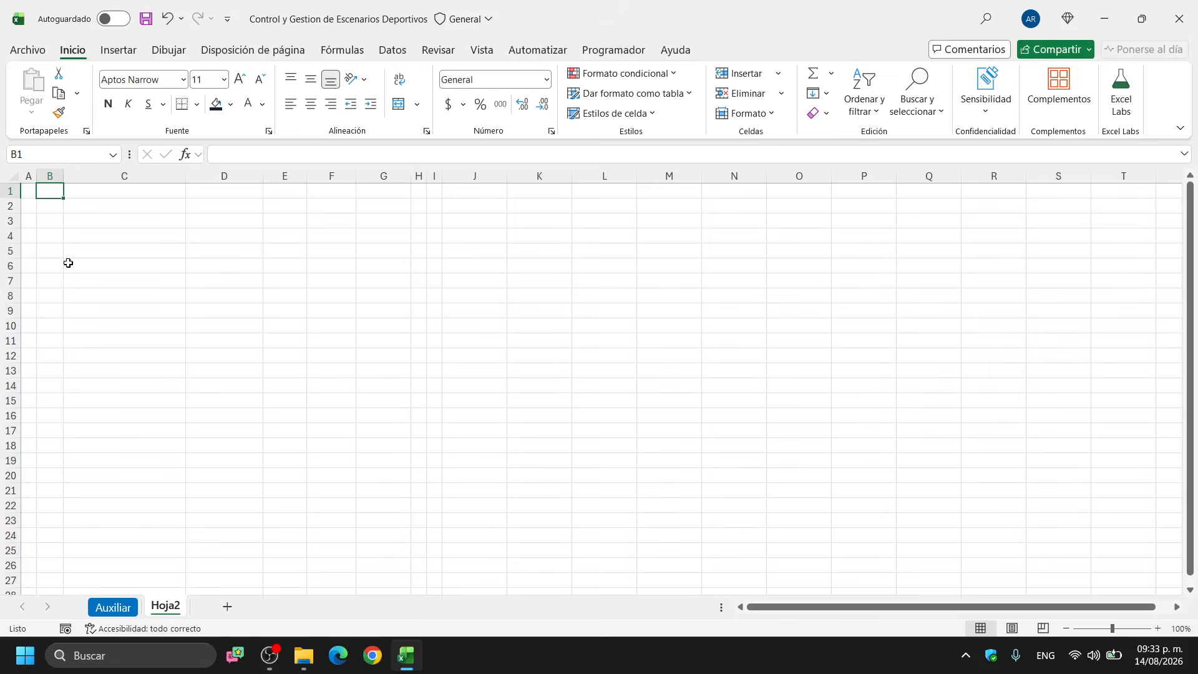
pyautogui.write('Po')
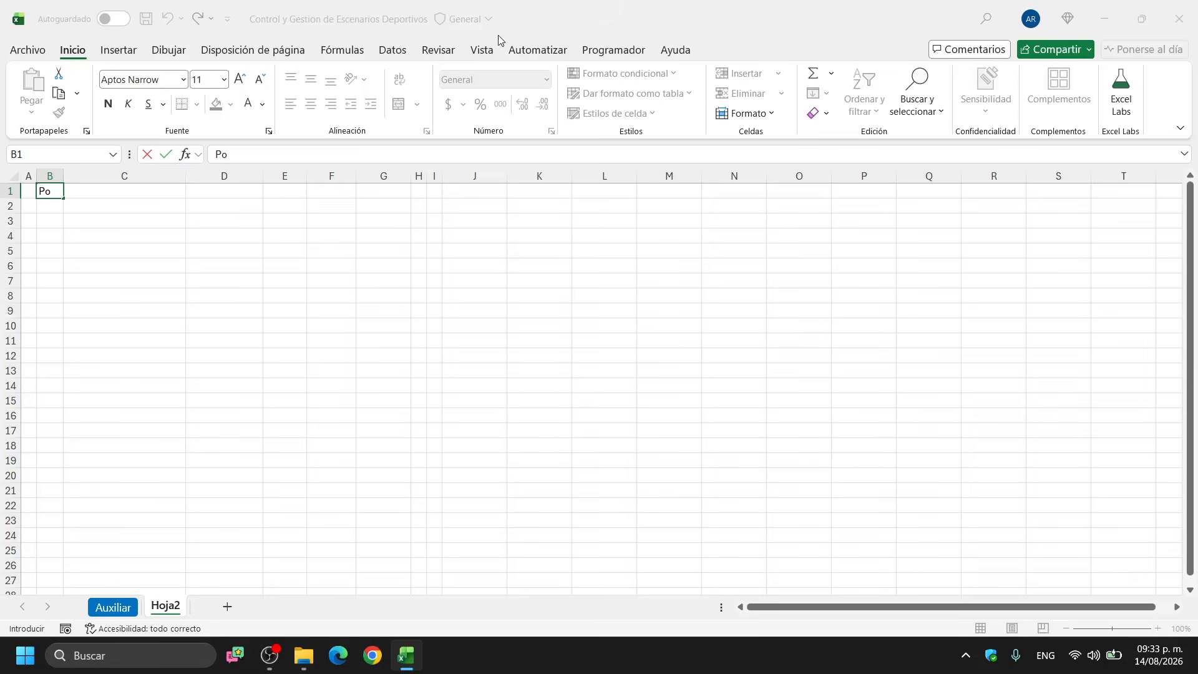
pyautogui.click(553, 13)
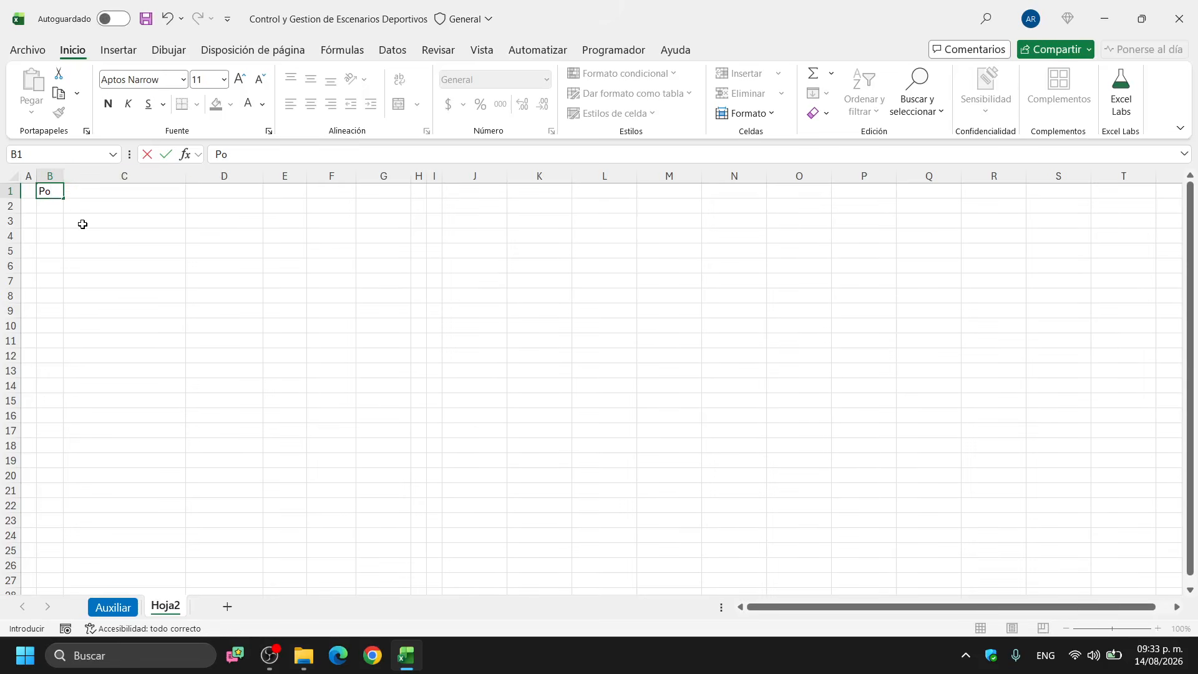
pyautogui.write('r favor, seleccione un mes')
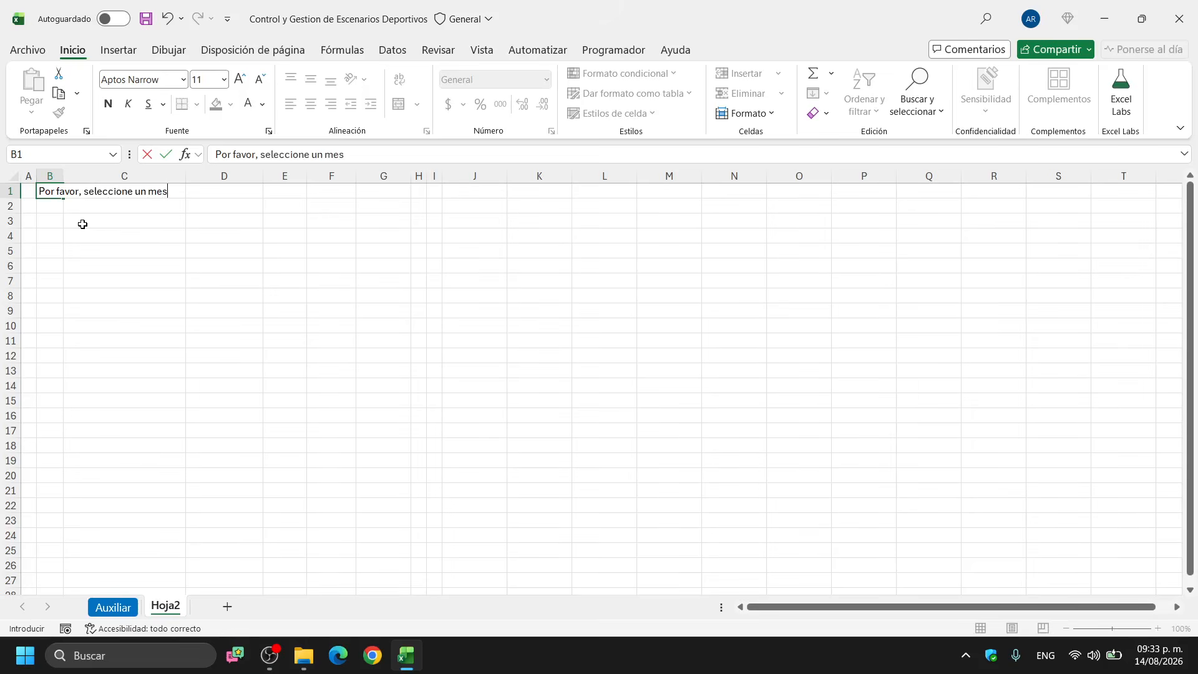
pyautogui.write(':')
pyautogui.hotkey('ctrl', 'Return')
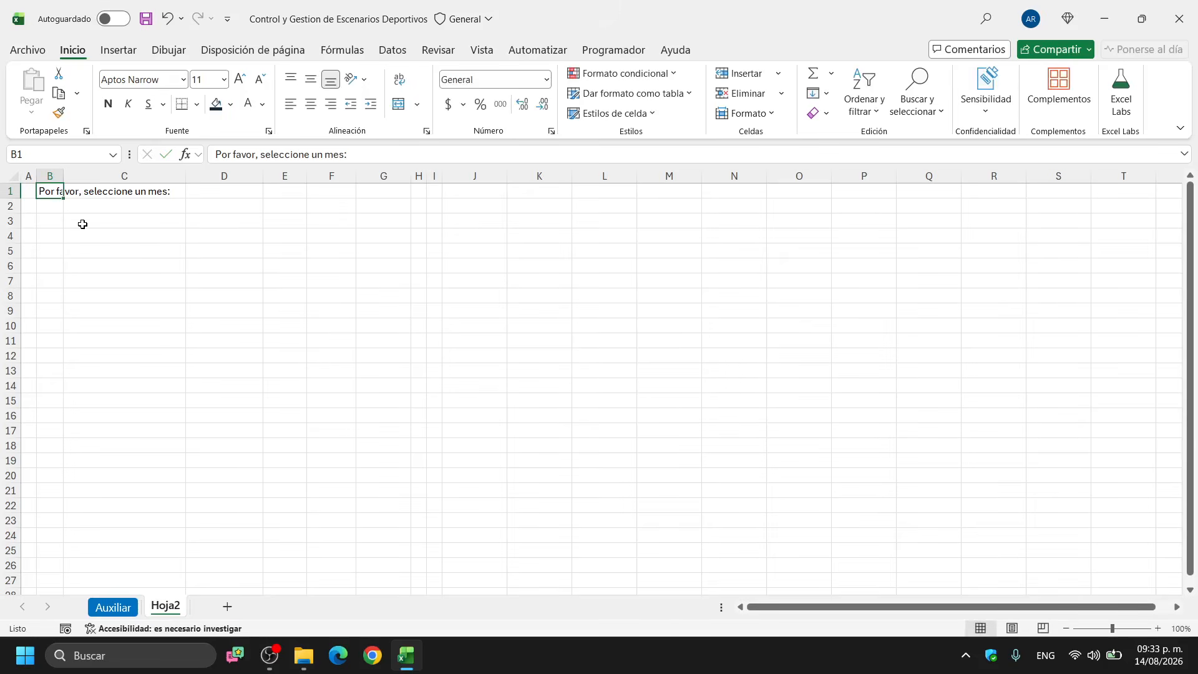
pyautogui.moveTo(64, 198); pyautogui.dragTo(66, 208)
pyautogui.click(54, 206)
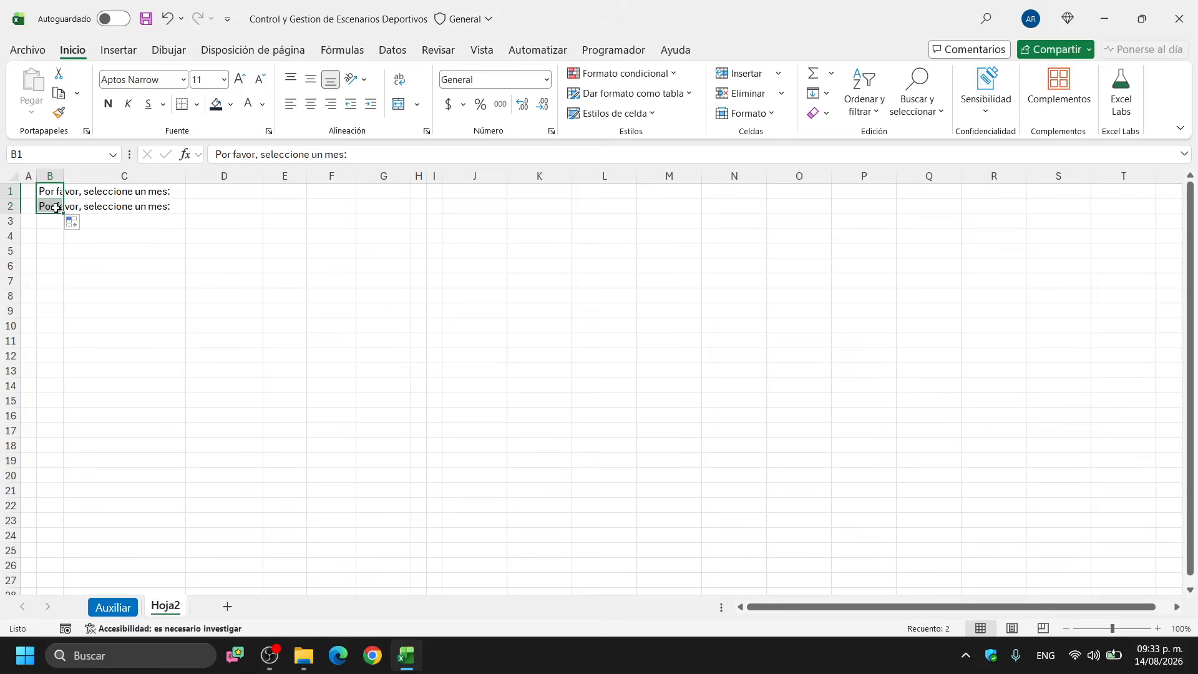
# Change the label in B2 to "Por favor, seleccione un año:"
pyautogui.click(340, 155)
pyautogui.moveTo(341, 155); pyautogui.dragTo(324, 155)
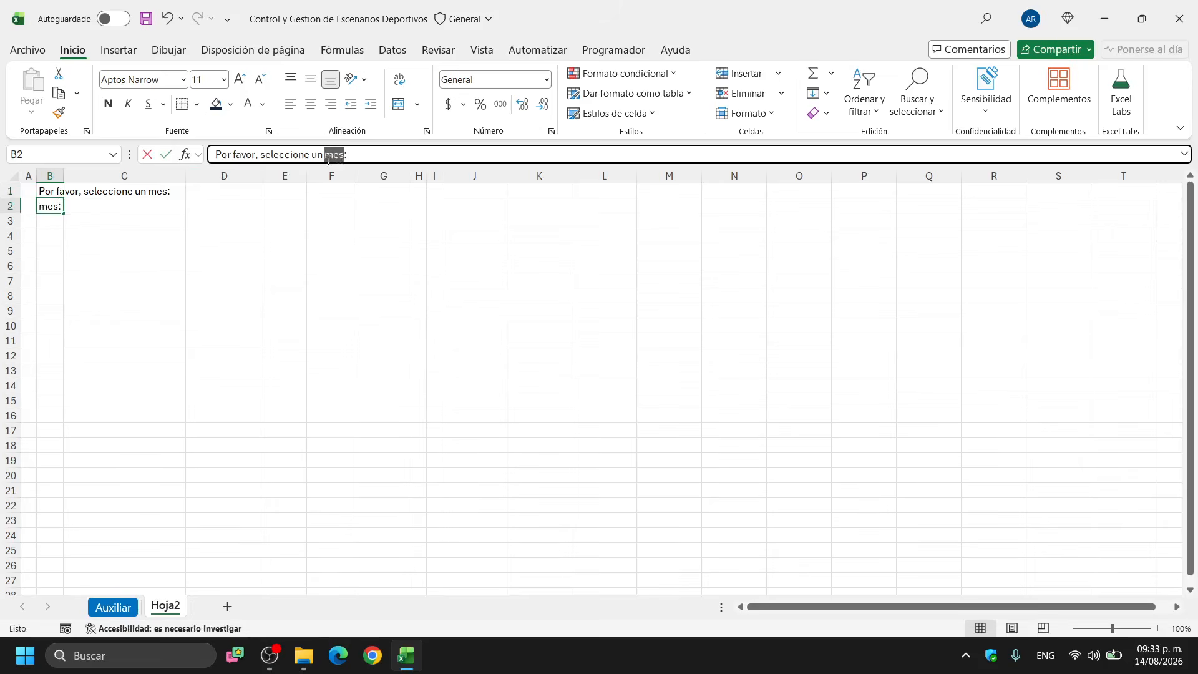
pyautogui.write('a')
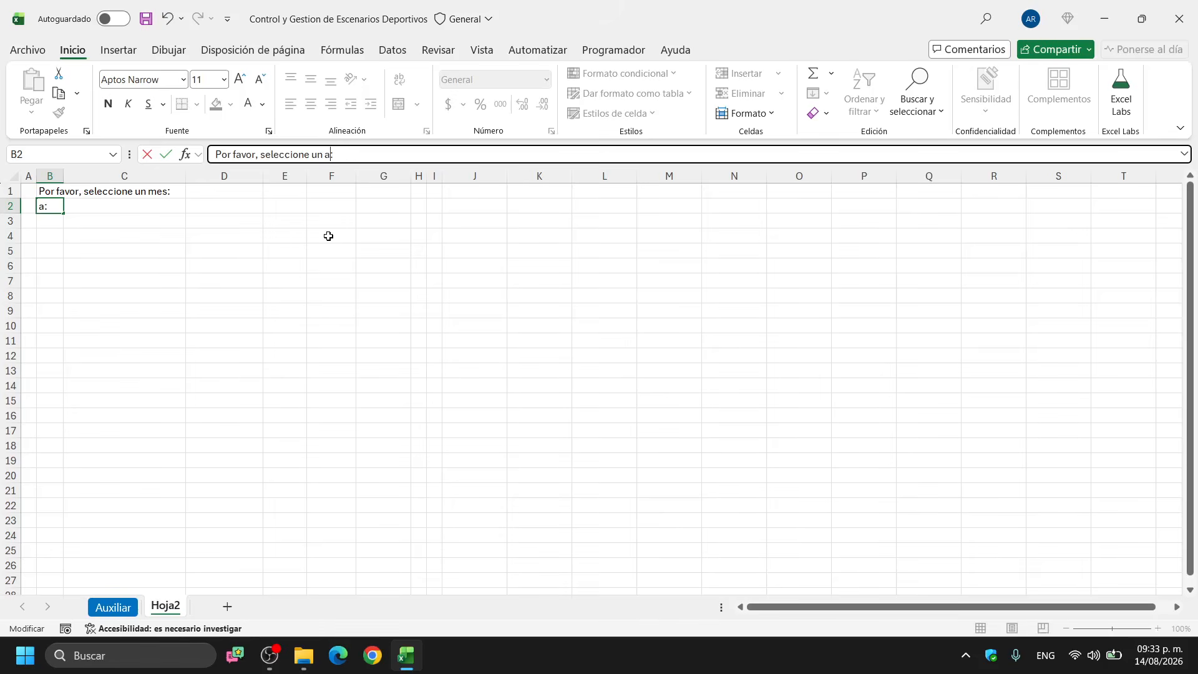
pyautogui.write('ño')
pyautogui.hotkey('ctrl', 'Return')
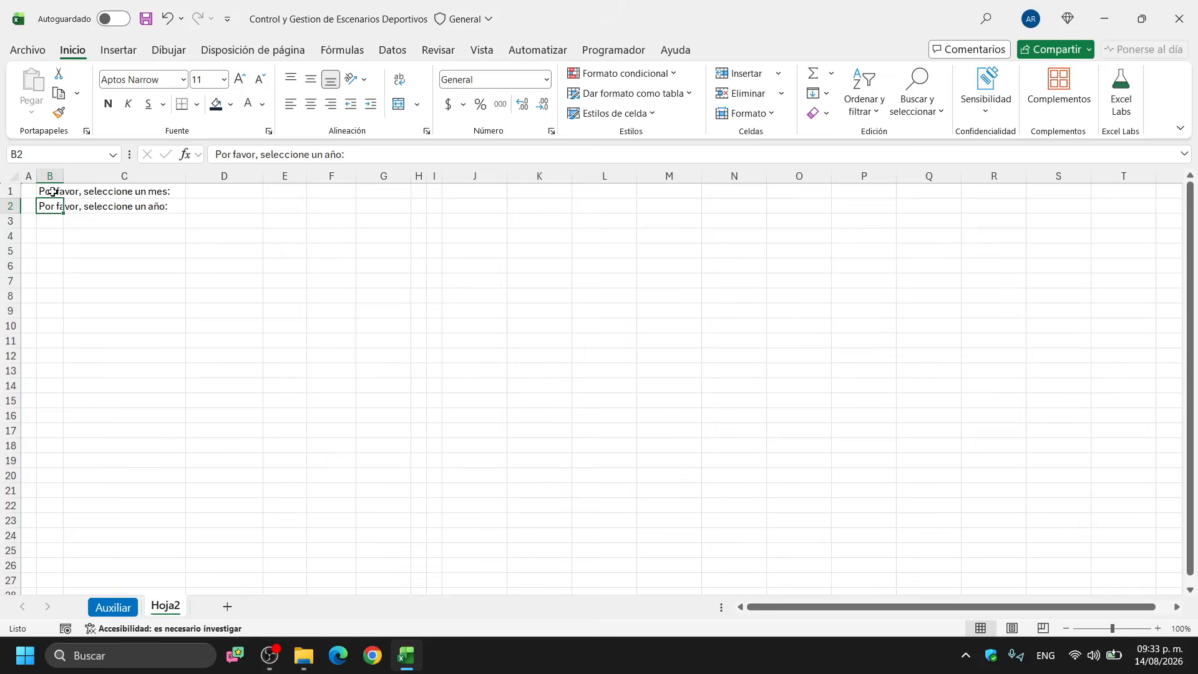
# Add a bottom border to B1:D1 and another to B2:D2
pyautogui.moveTo(48, 192); pyautogui.dragTo(200, 189)
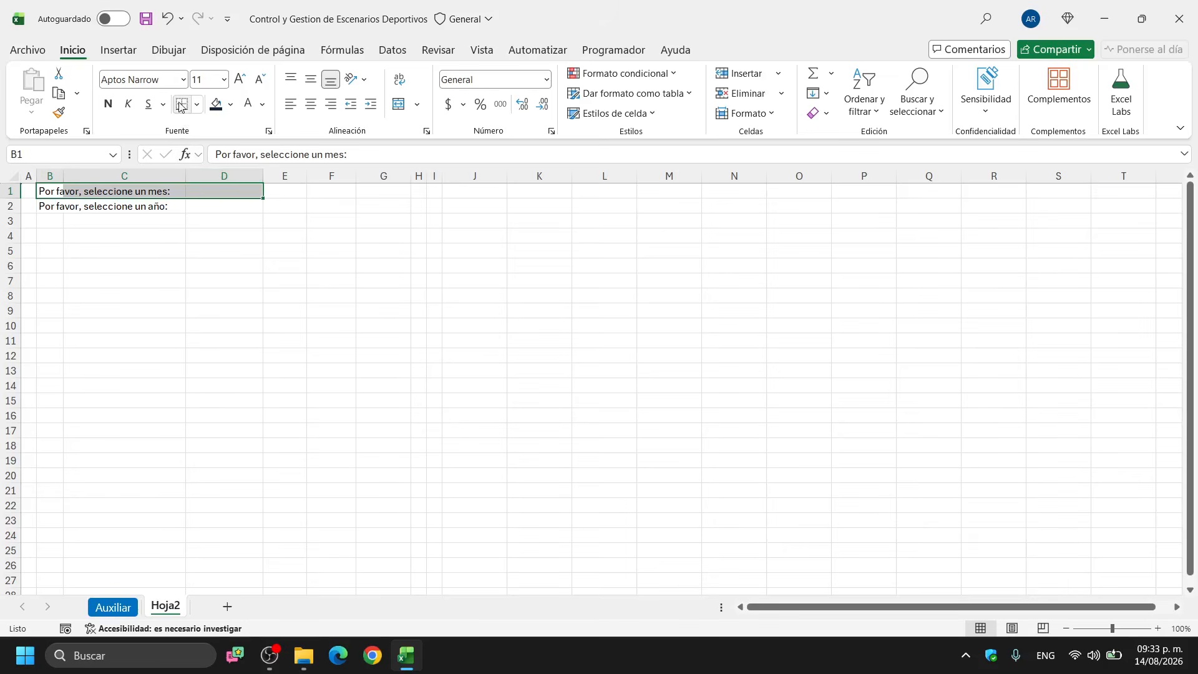
pyautogui.moveTo(47, 208); pyautogui.dragTo(261, 201)
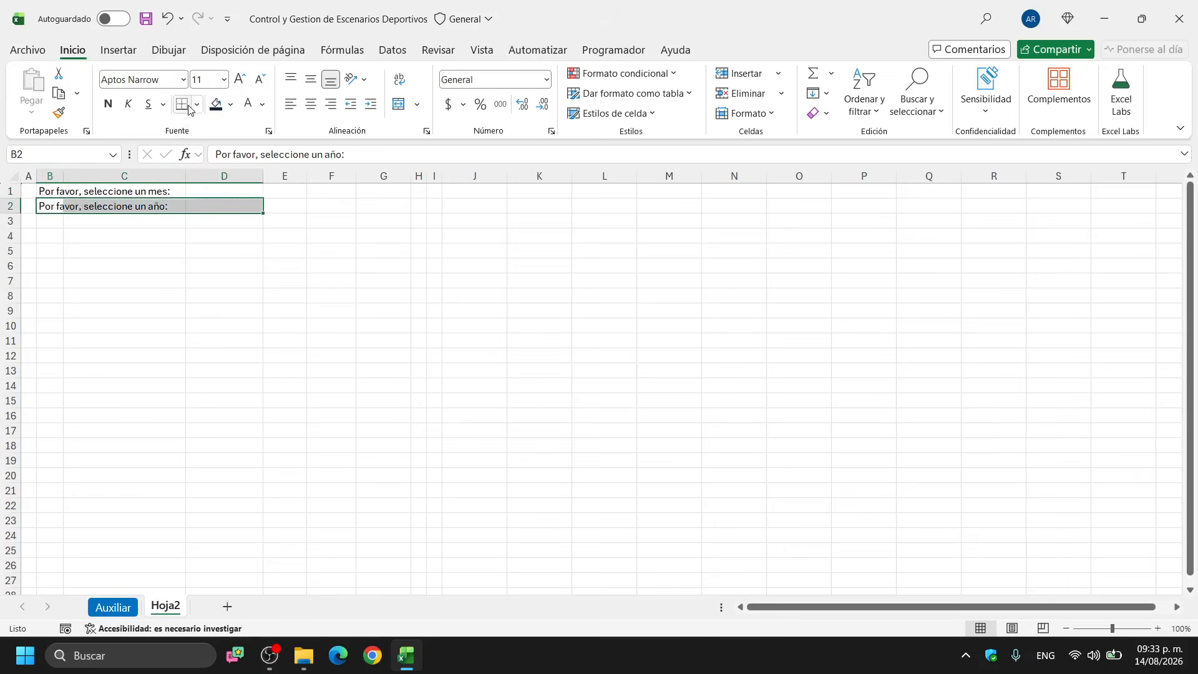
pyautogui.click(50, 240)
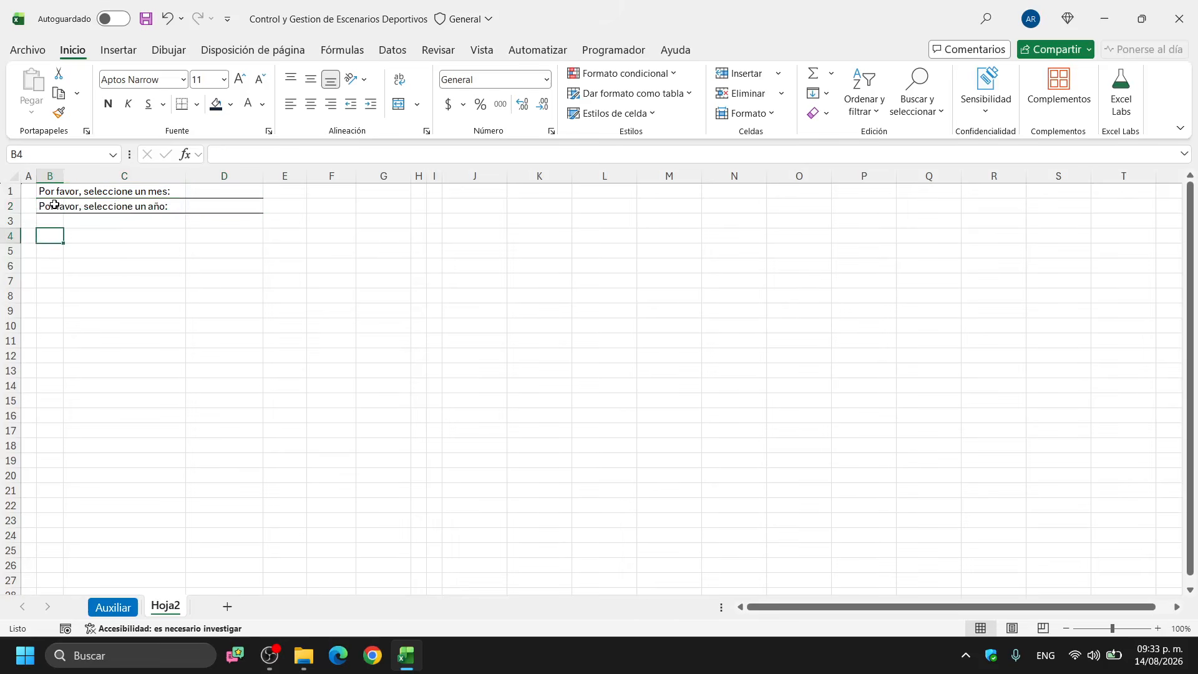
# Format the month and year labels in B1:C2 with a dark blue fill and bold white text
pyautogui.moveTo(52, 190); pyautogui.dragTo(137, 189)
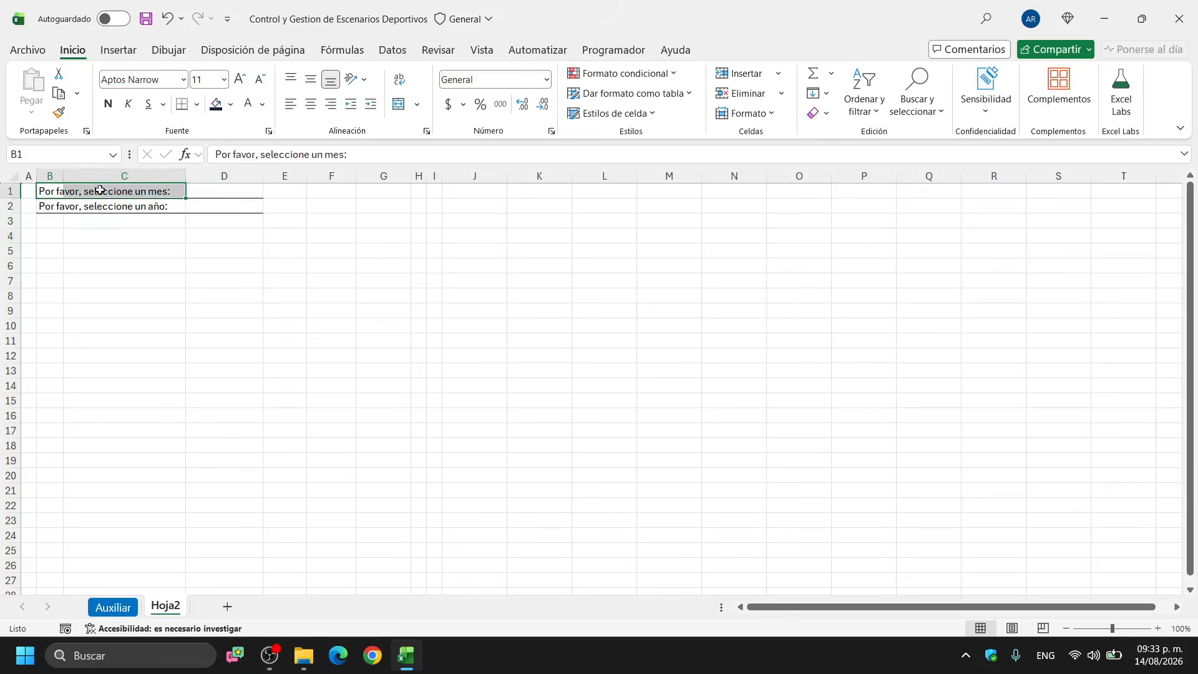
pyautogui.moveTo(45, 191); pyautogui.dragTo(145, 200)
pyautogui.click(216, 104)
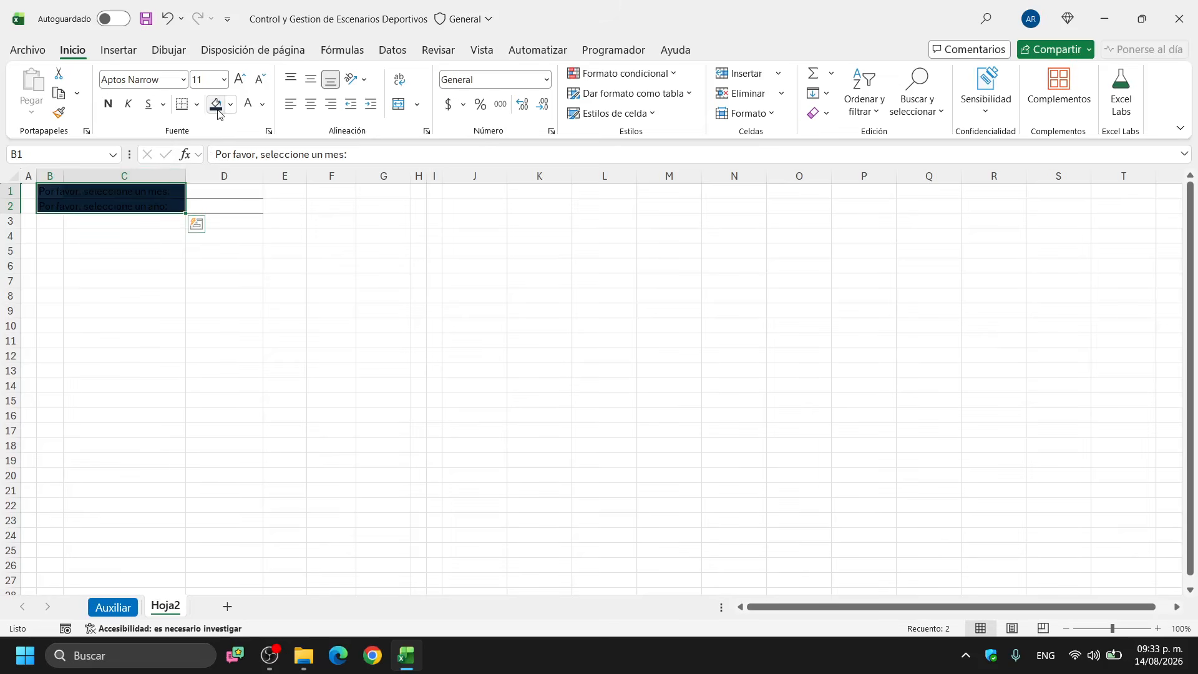
pyautogui.click(247, 104)
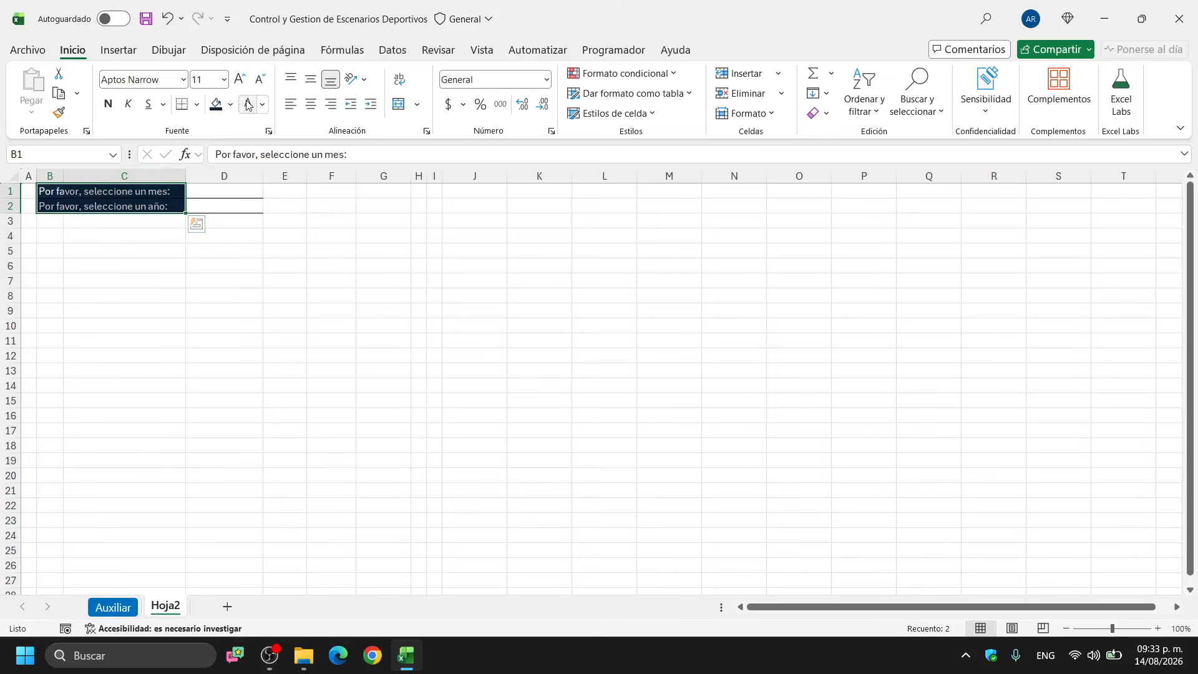
pyautogui.click(108, 104)
# Fill the input cells D1:D2 with light green and align them right
pyautogui.moveTo(218, 190); pyautogui.dragTo(219, 204)
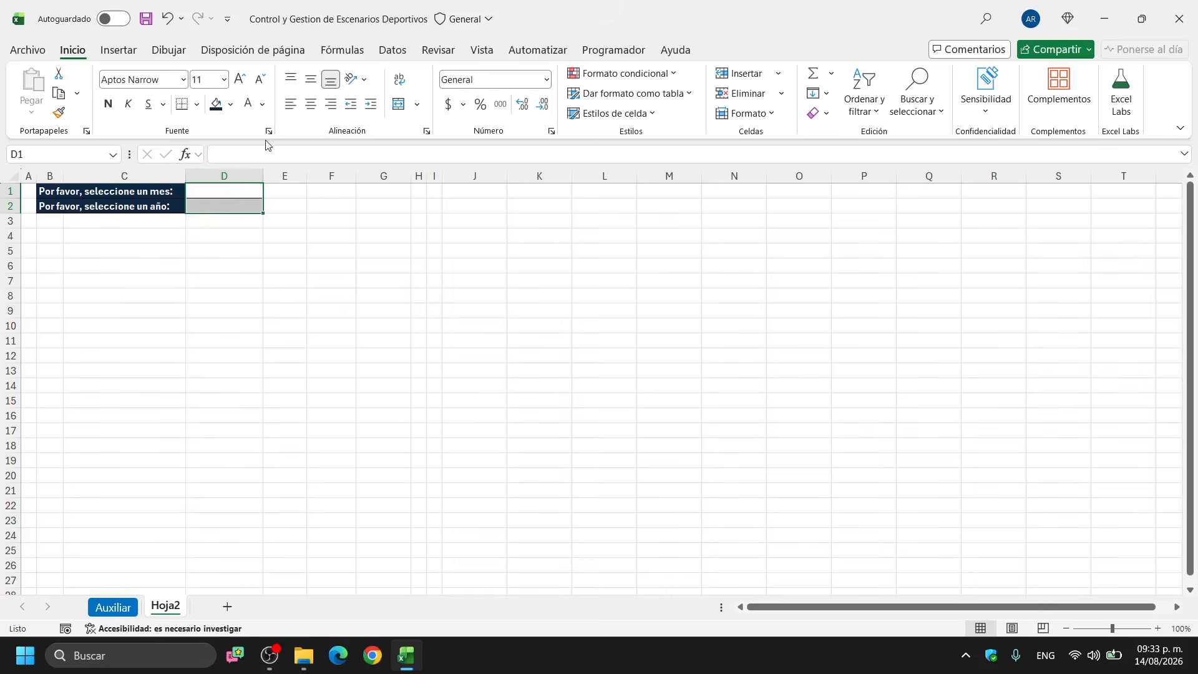
pyautogui.click(230, 104)
pyautogui.click(344, 211)
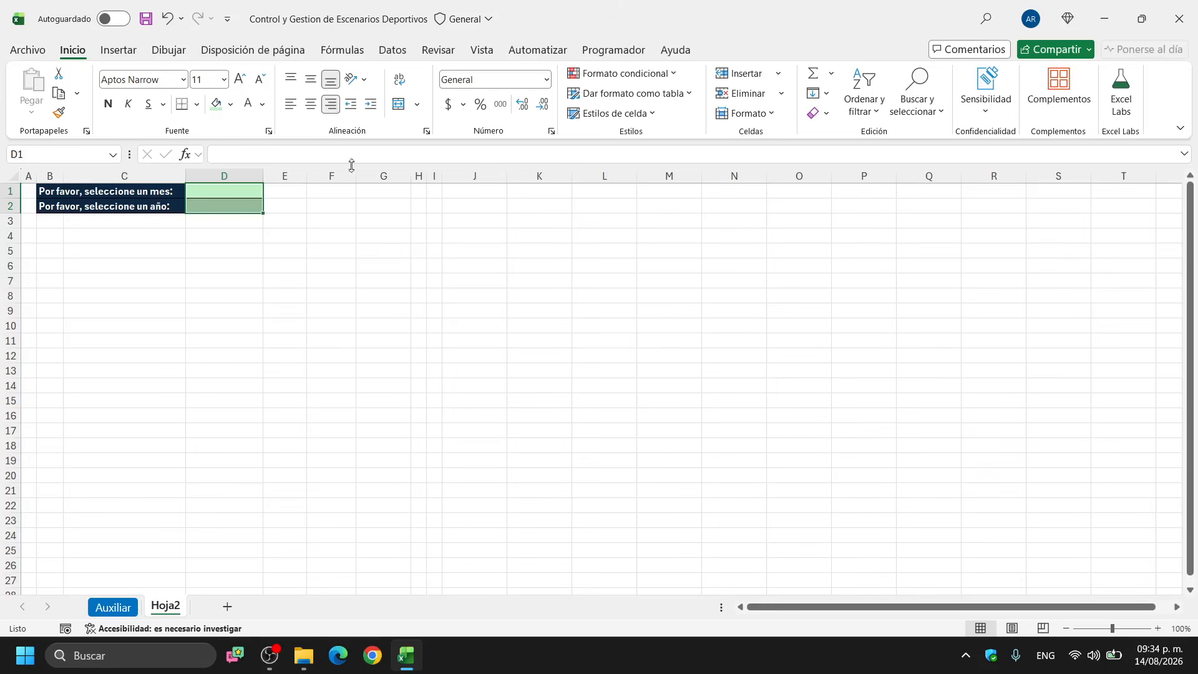
# Enter the label "Registros y reservas del día:" in B4
pyautogui.click(46, 238)
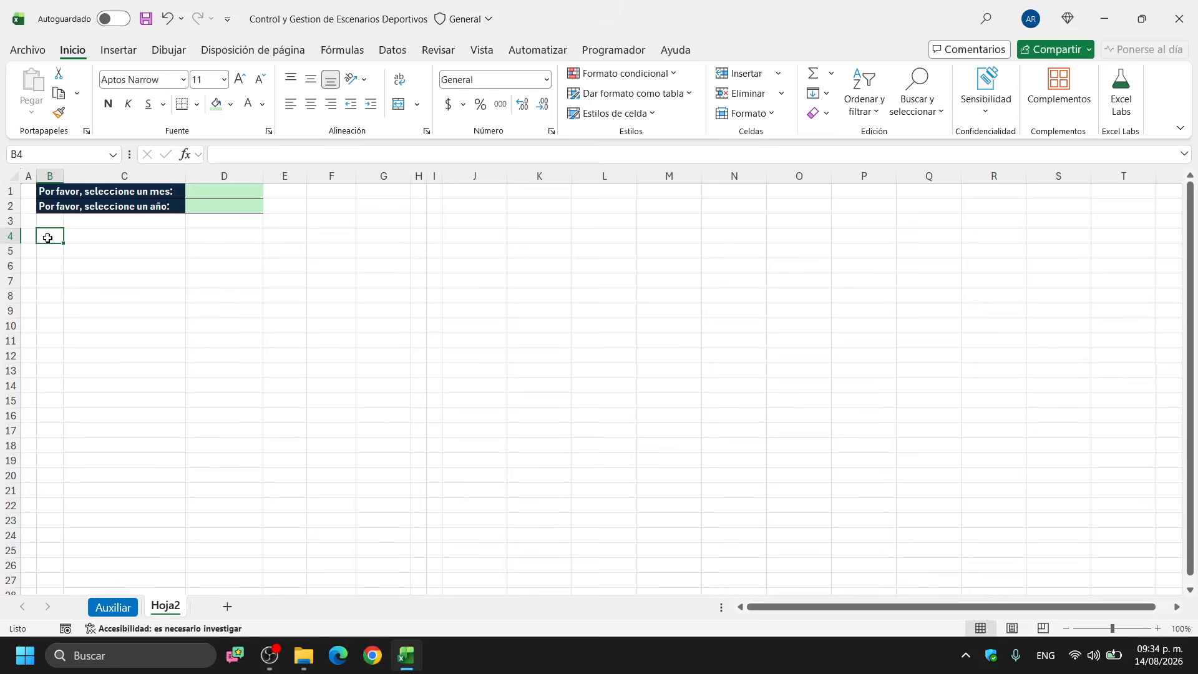
pyautogui.moveTo(237, 219); pyautogui.dragTo(48, 221)
pyautogui.click(54, 237)
pyautogui.write('Re')
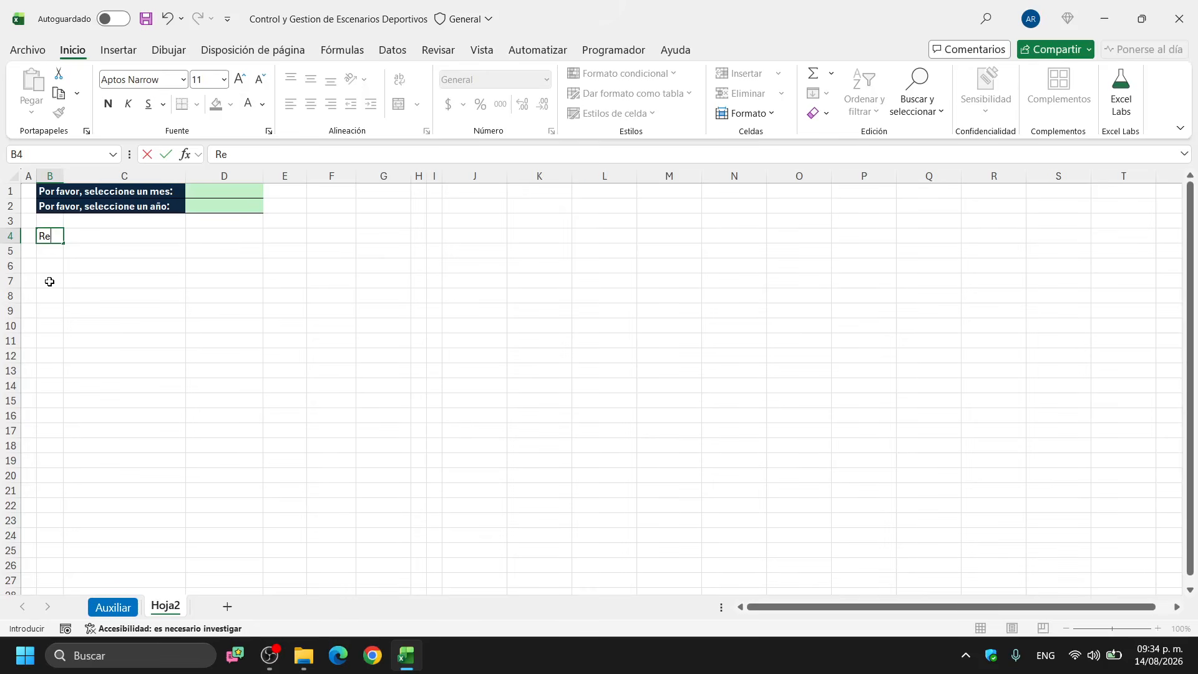
pyautogui.write('gistros y reservas')
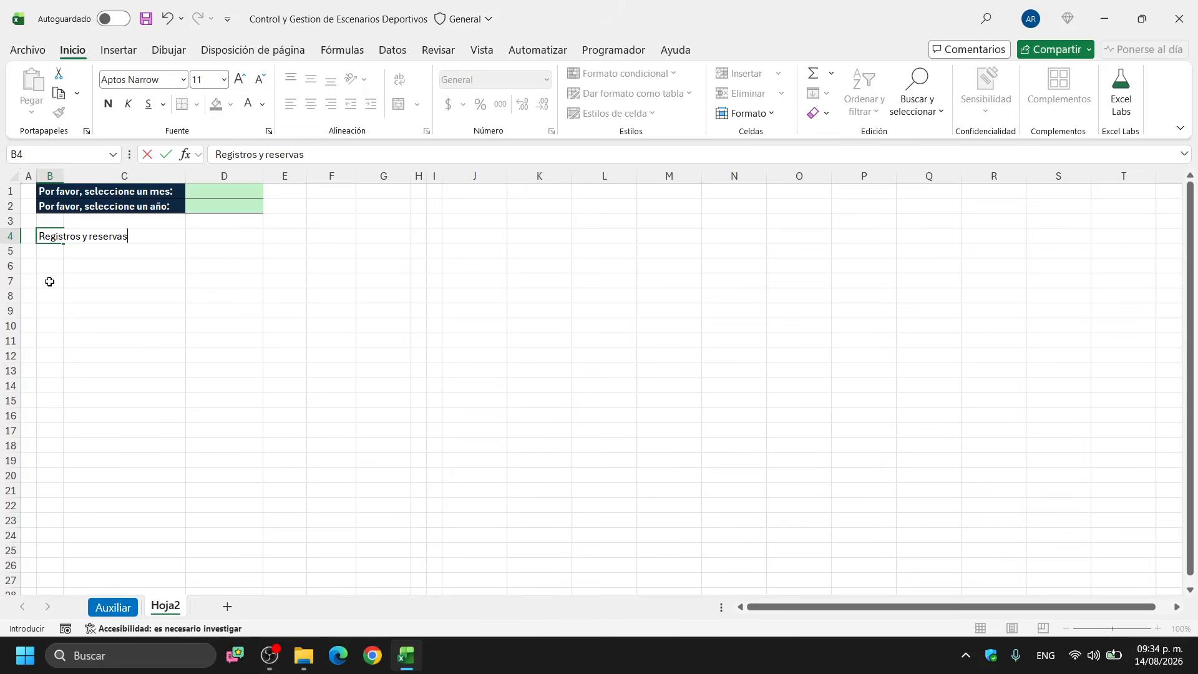
pyautogui.write(' de')
pyautogui.write('l día:')
pyautogui.press('Return')
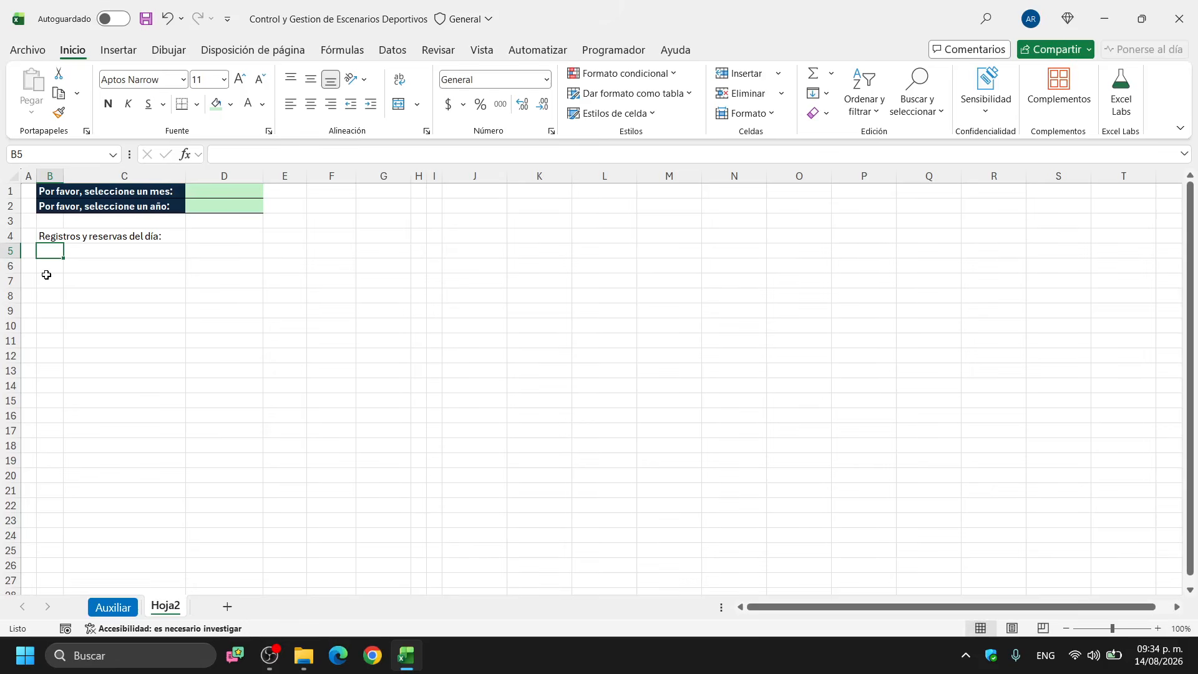
# Enter the label "Elegir un escenario deportivo:" in B7
pyautogui.click(48, 278)
pyautogui.moveTo(49, 253); pyautogui.dragTo(211, 267)
pyautogui.click(45, 280)
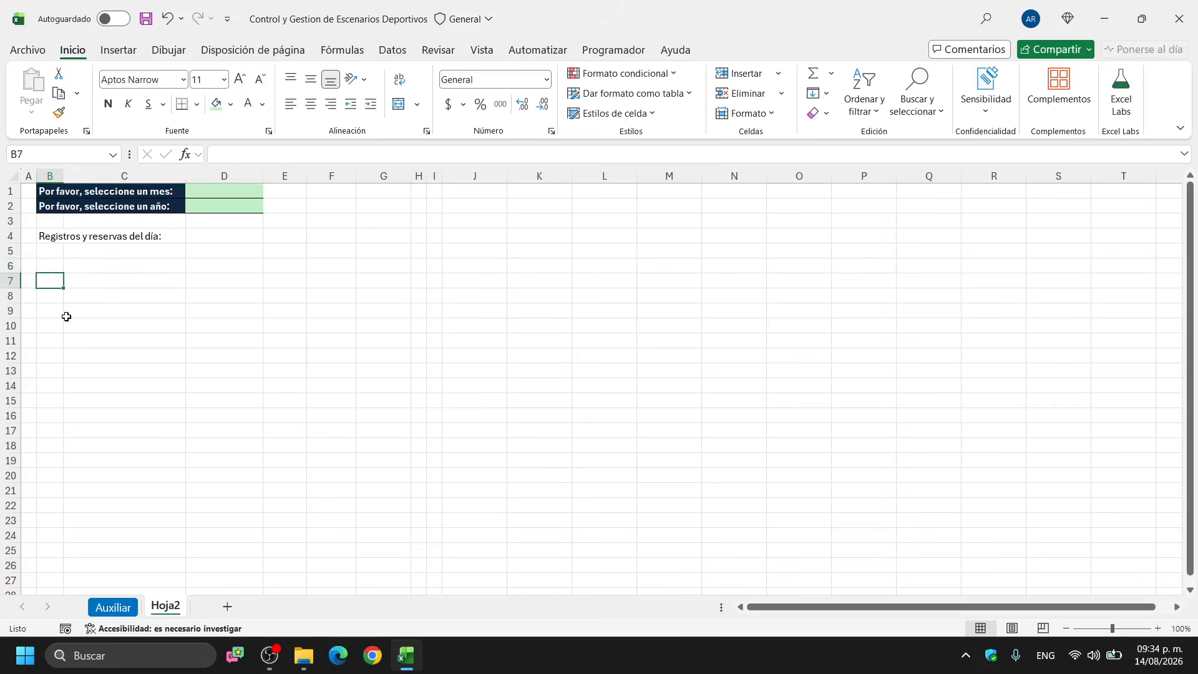
pyautogui.write('ELe')
pyautogui.press('BackSpace')
pyautogui.press('BackSpace')
pyautogui.write('l')
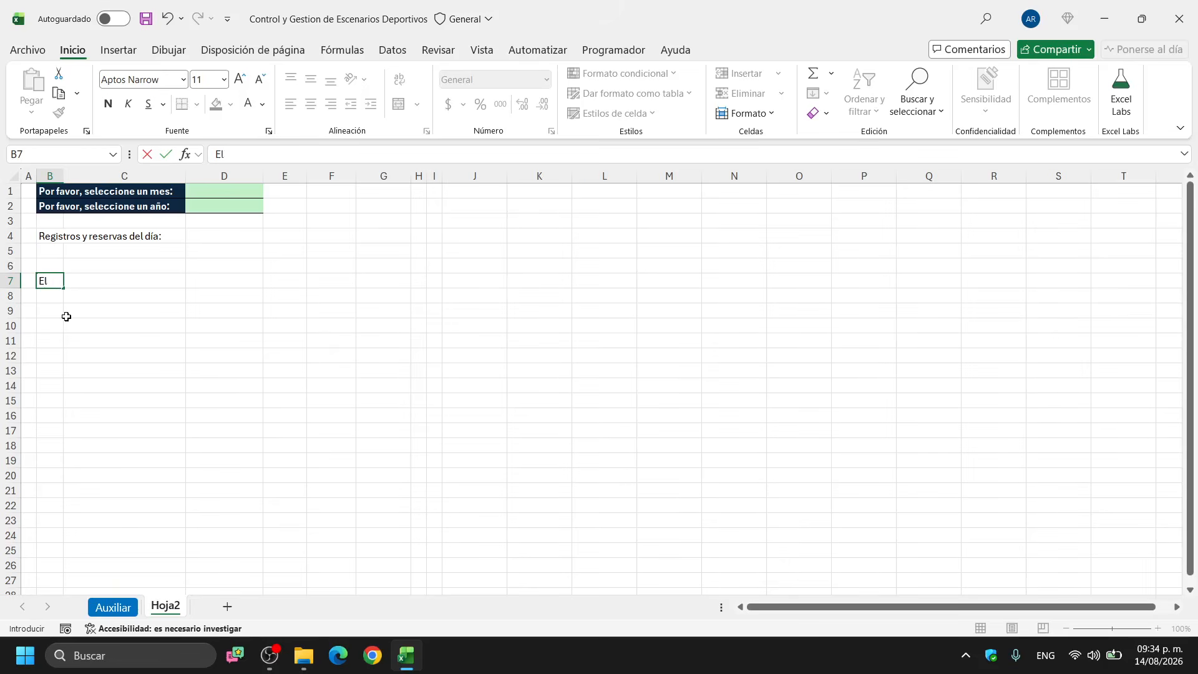
pyautogui.write('egir un escenario deportivo:')
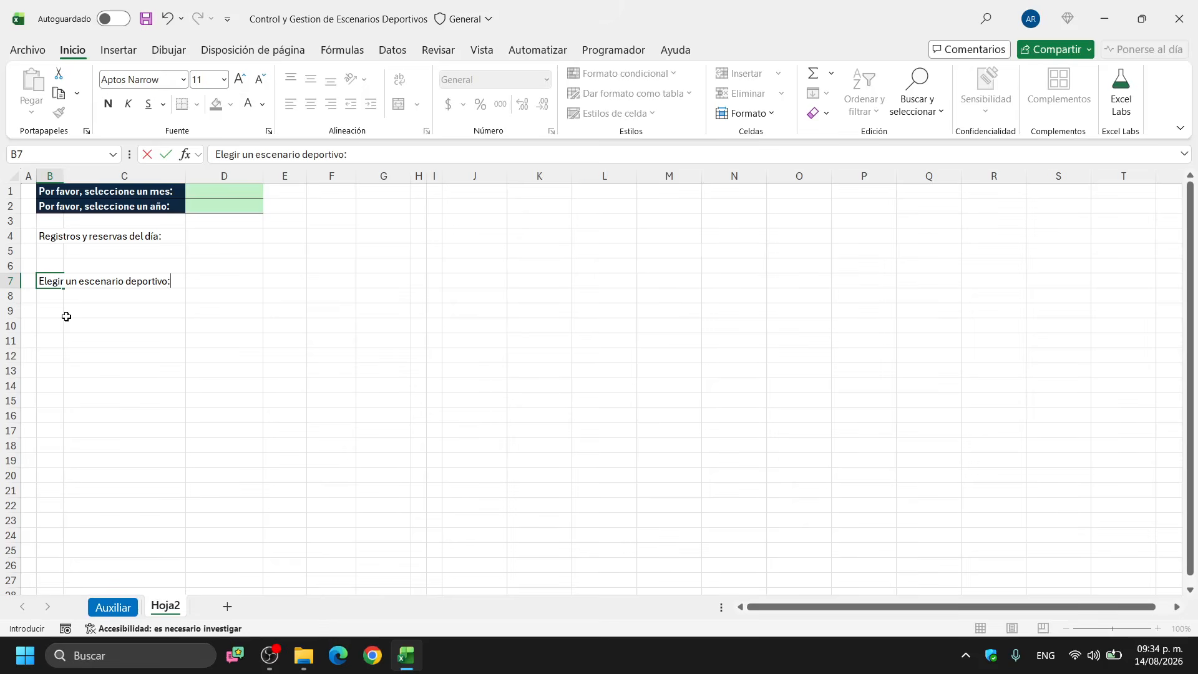
pyautogui.hotkey('ctrl', 'Return')
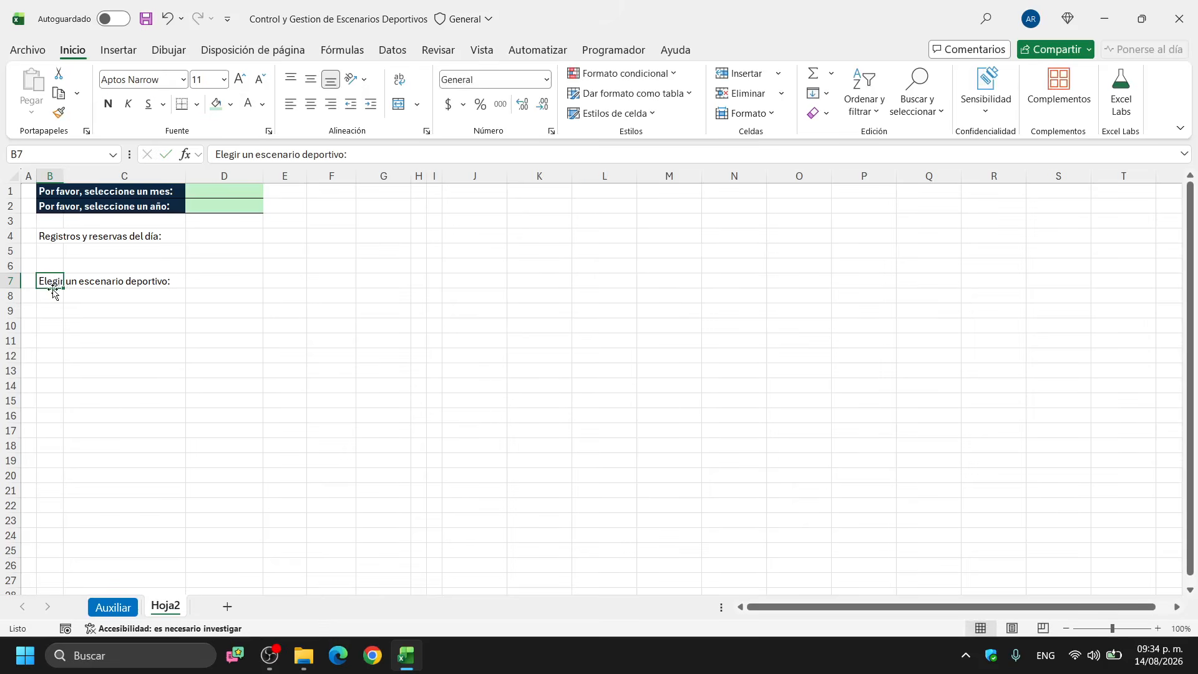
# Add a bottom border to B7:D7, then fill D7 with light green and align it right
pyautogui.moveTo(48, 280); pyautogui.dragTo(218, 281)
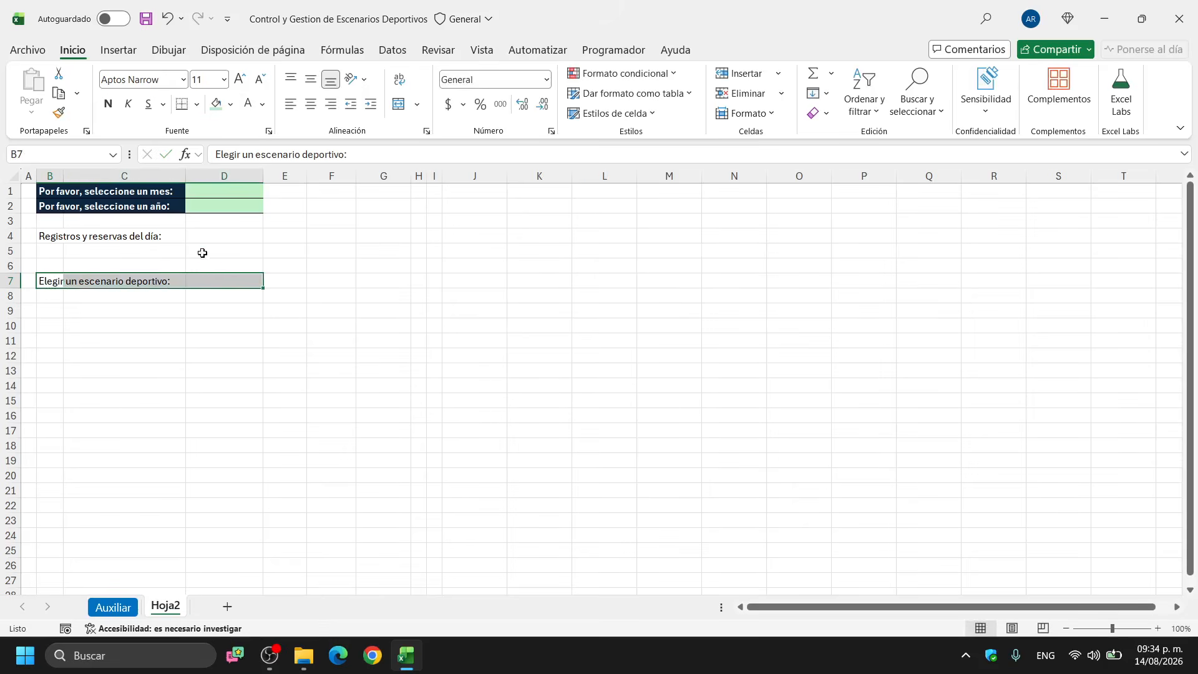
pyautogui.click(186, 106)
pyautogui.click(237, 278)
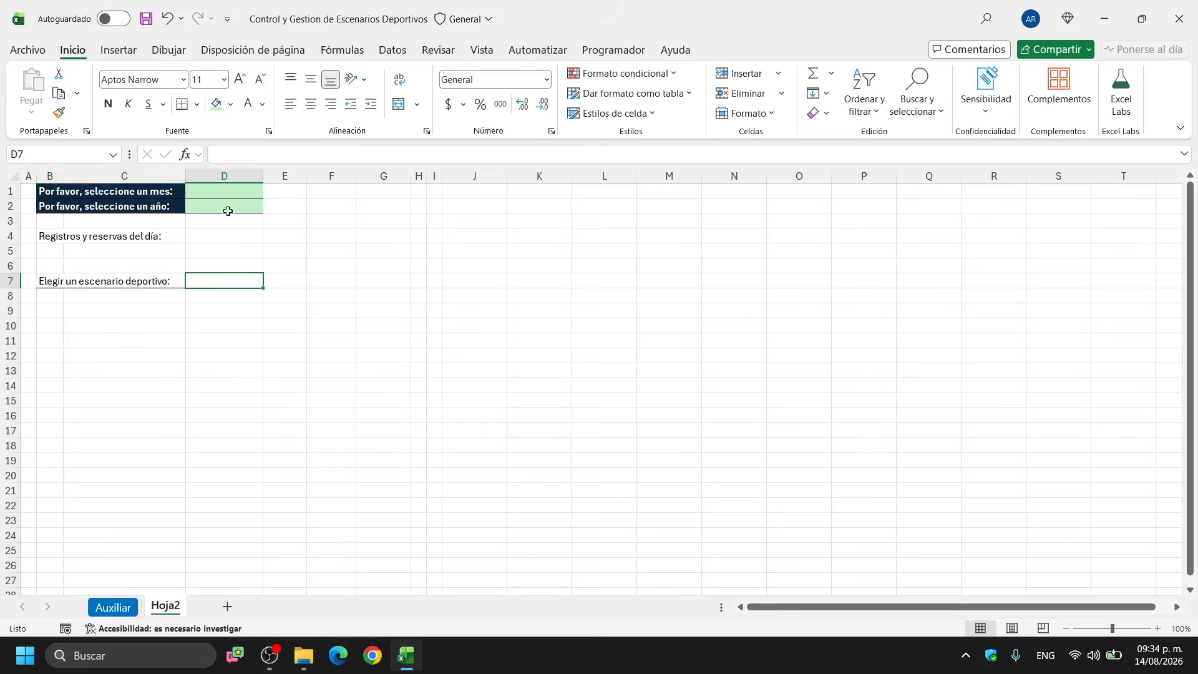
pyautogui.click(215, 105)
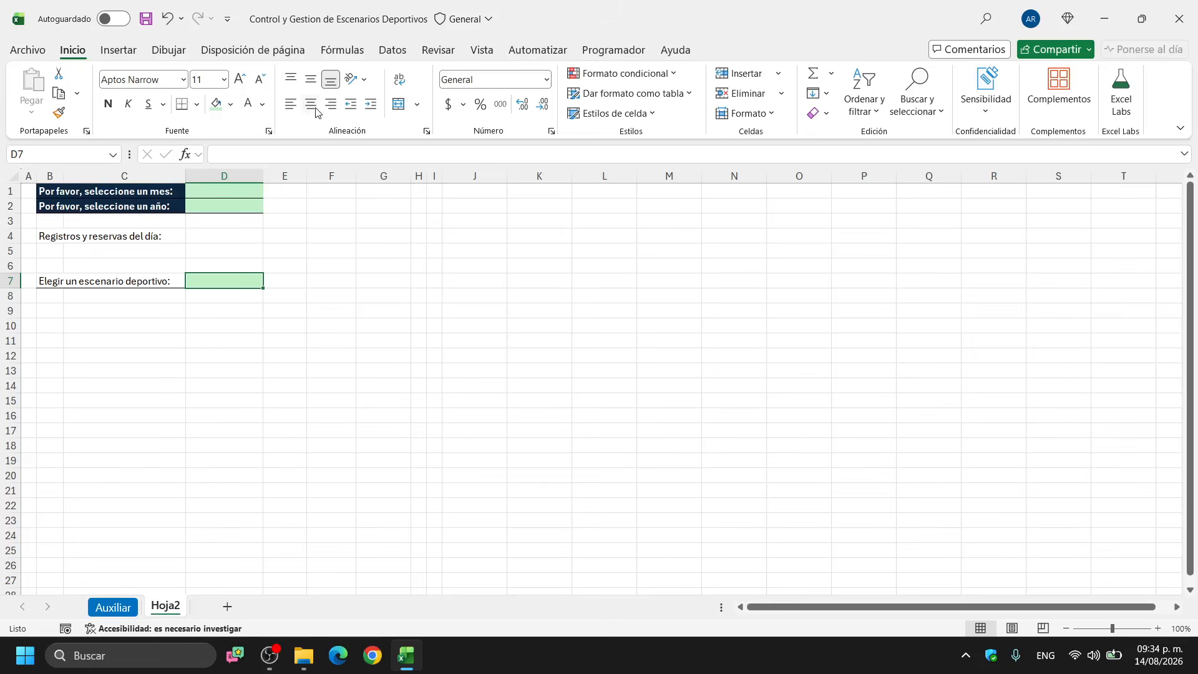
# Add a bottom border to B4:D4, then fill D4 with light green and align it right
pyautogui.moveTo(42, 235); pyautogui.dragTo(208, 236)
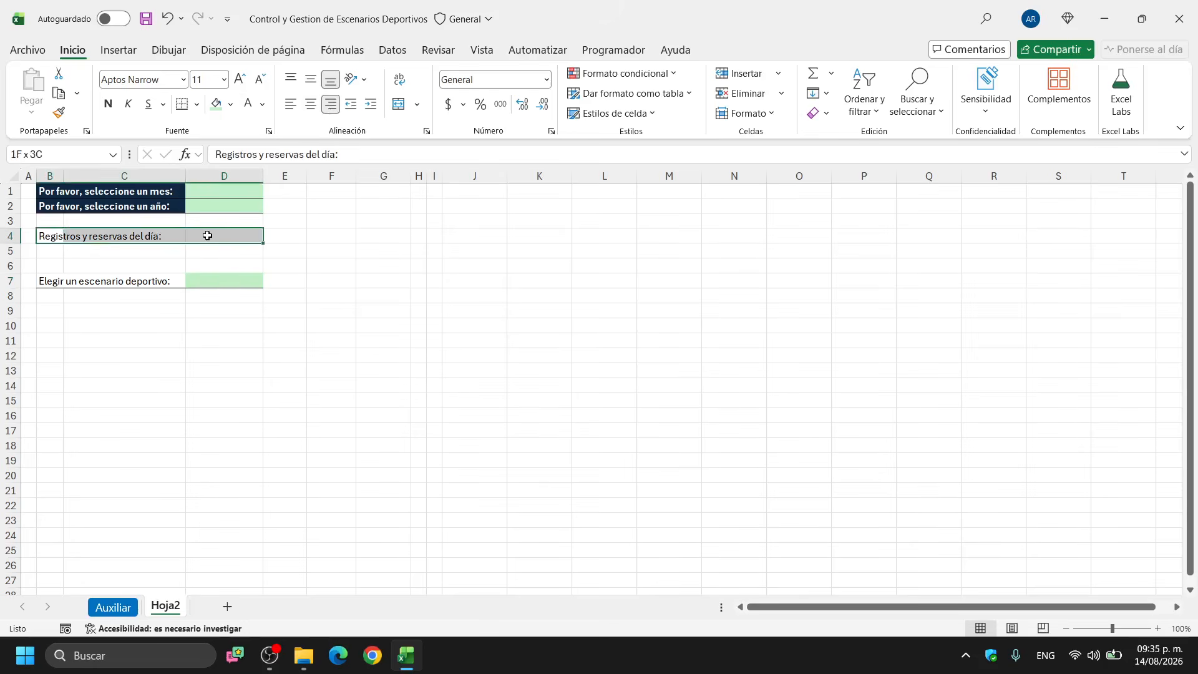
pyautogui.click(182, 104)
pyautogui.click(222, 235)
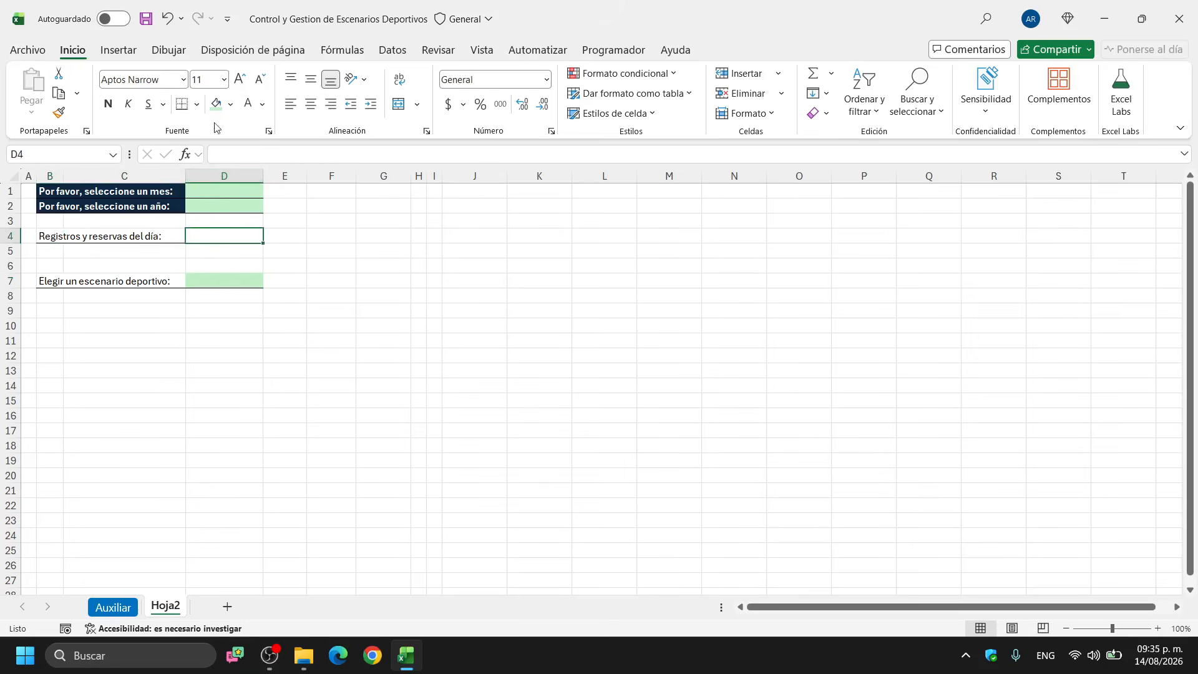
pyautogui.click(215, 104)
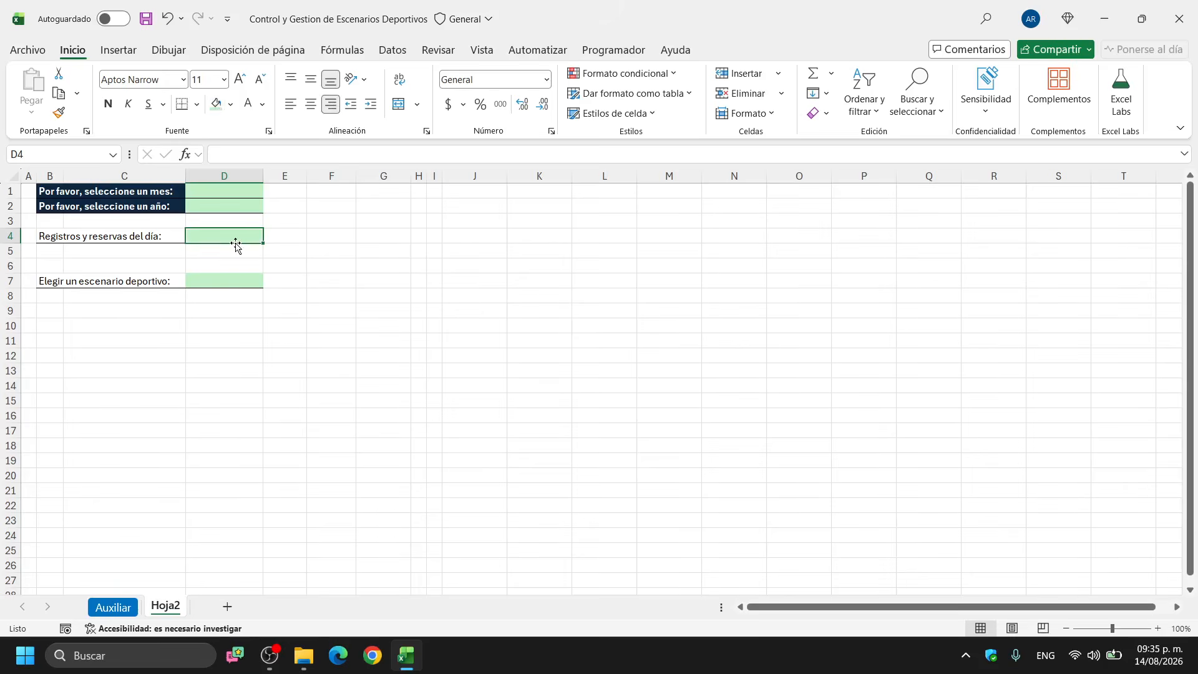
pyautogui.click(238, 281)
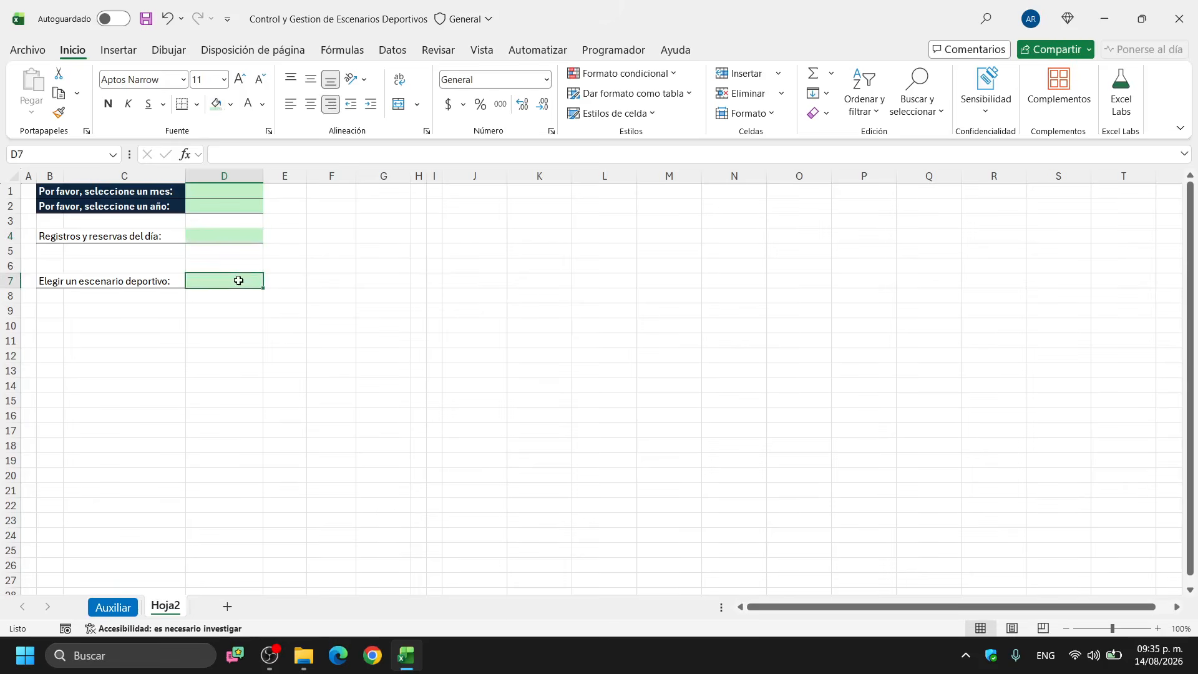
# Make the labels in B4 and B7 bold
pyautogui.click(51, 236)
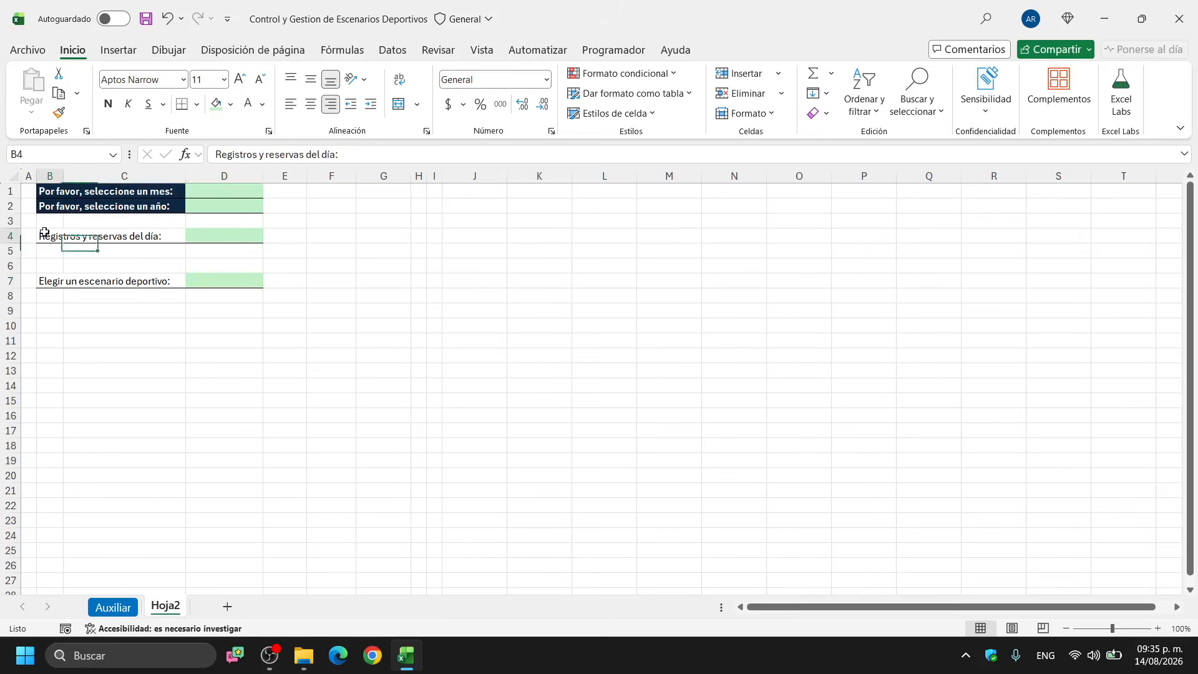
pyautogui.click(108, 104)
pyautogui.click(49, 280)
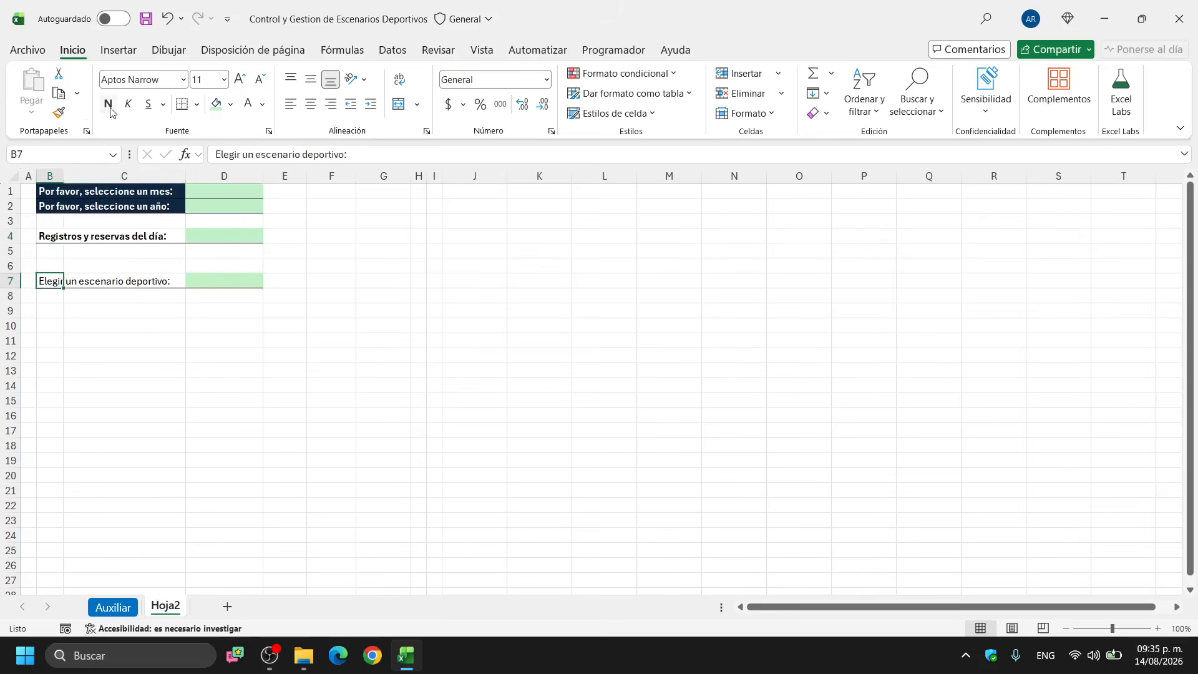
pyautogui.click(108, 104)
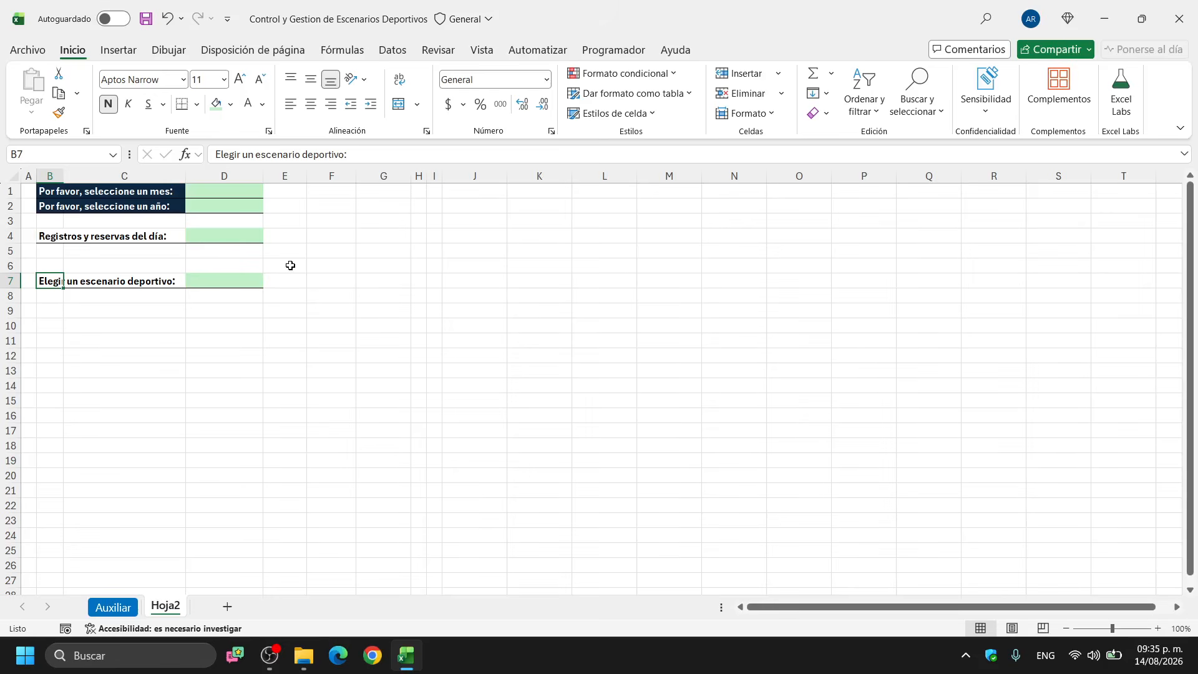
# Add a drop-down list to D1 sourced from Auxiliar!$B$2:$B$13 and choose Agosto from it
pyautogui.click(248, 193)
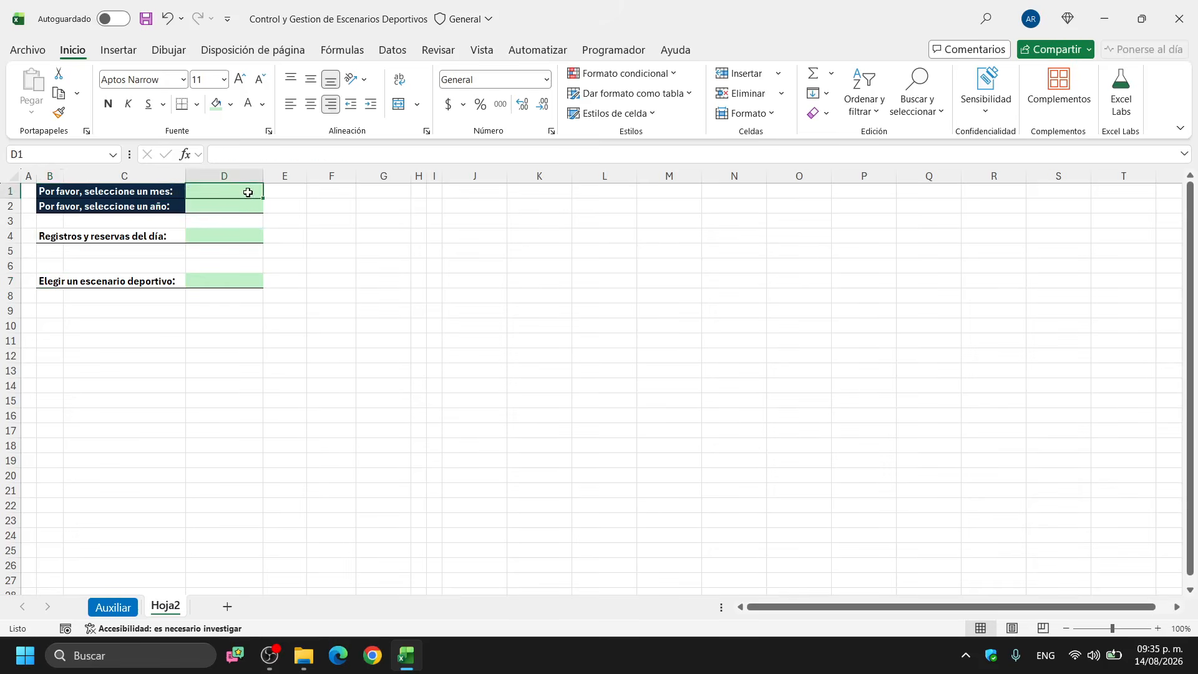
pyautogui.click(398, 53)
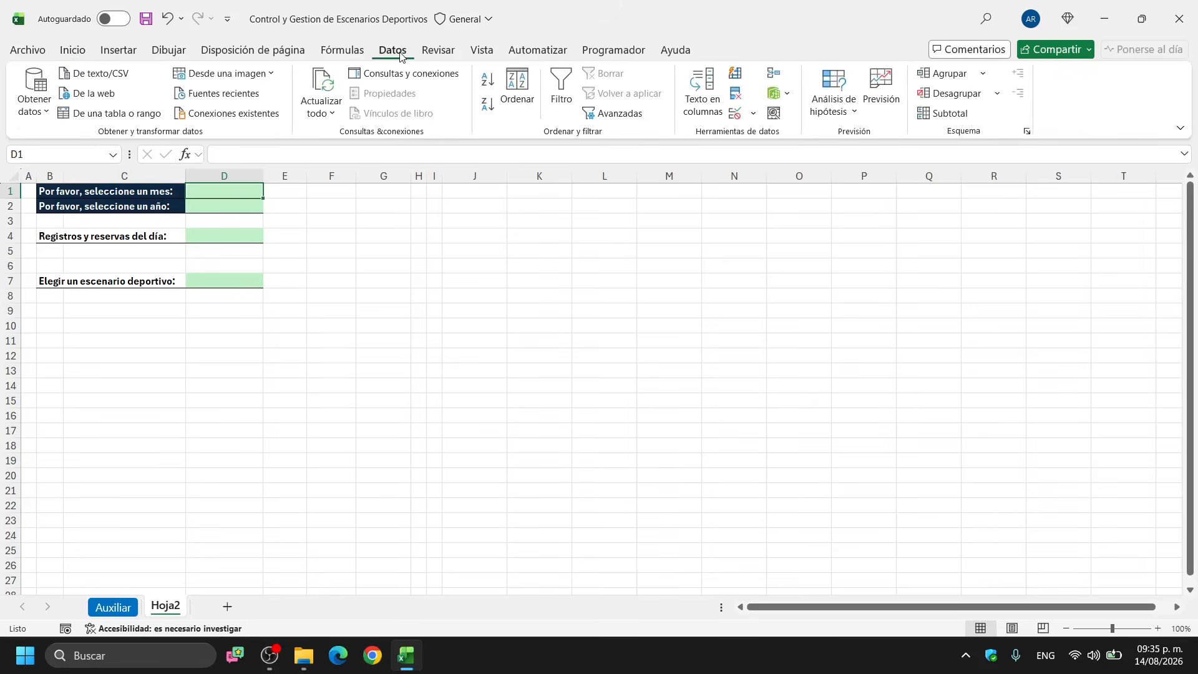
pyautogui.click(733, 117)
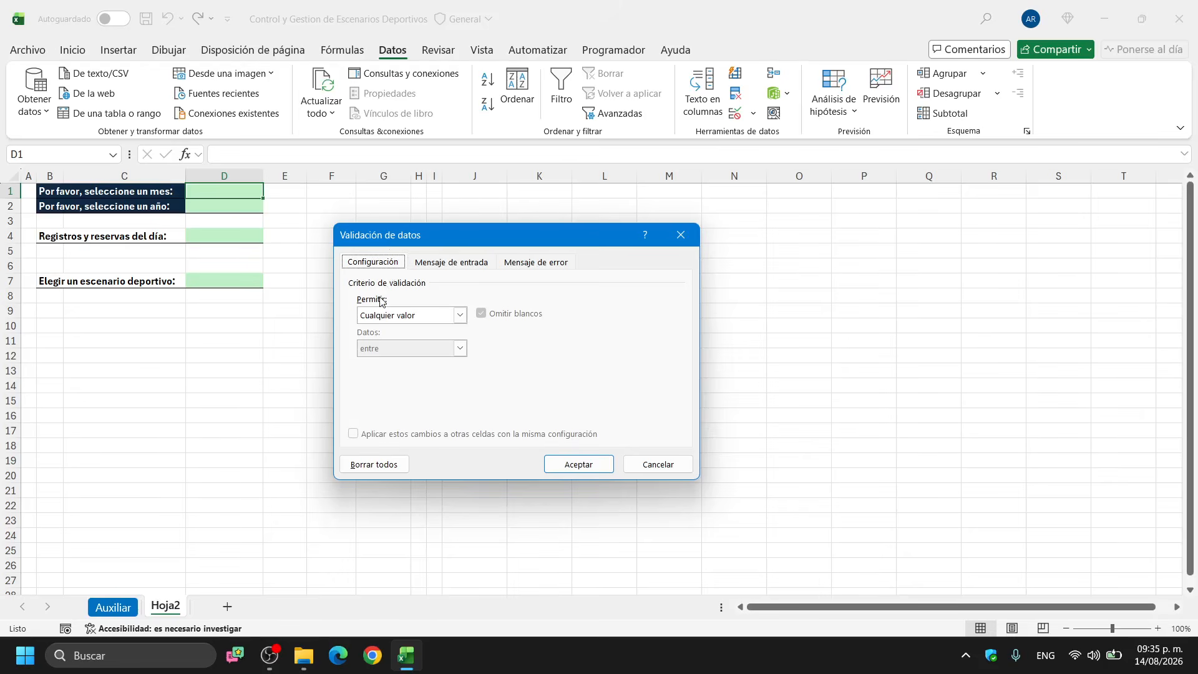
pyautogui.click(460, 315)
pyautogui.click(392, 360)
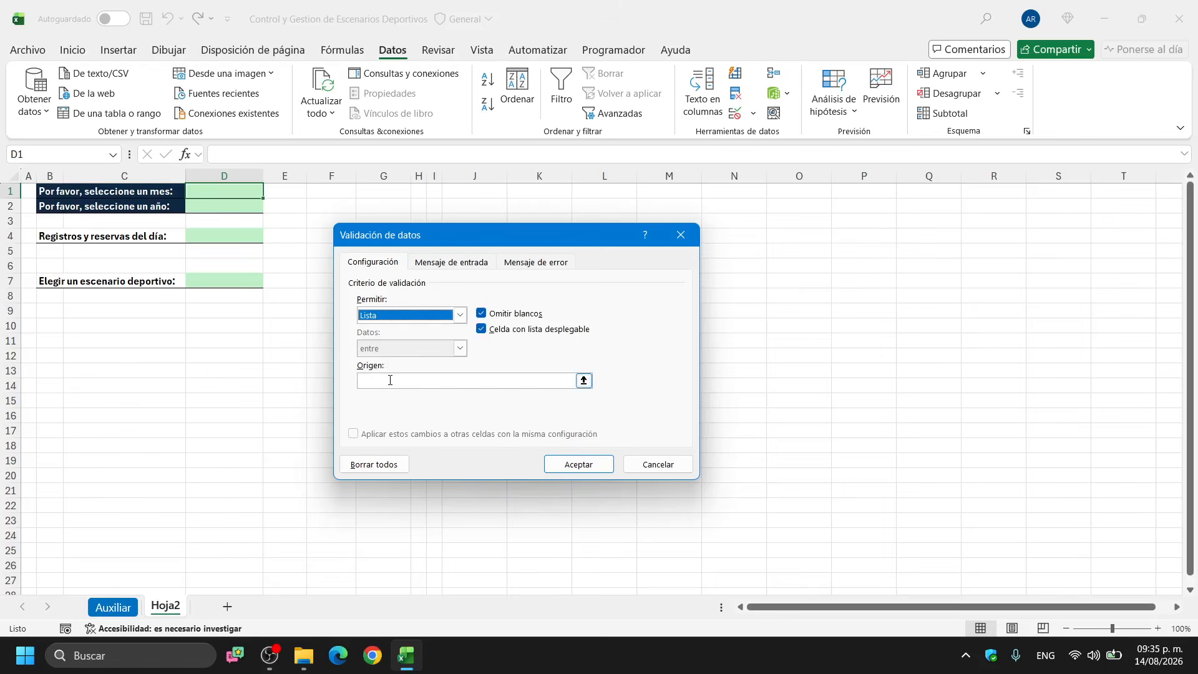
pyautogui.click(390, 380)
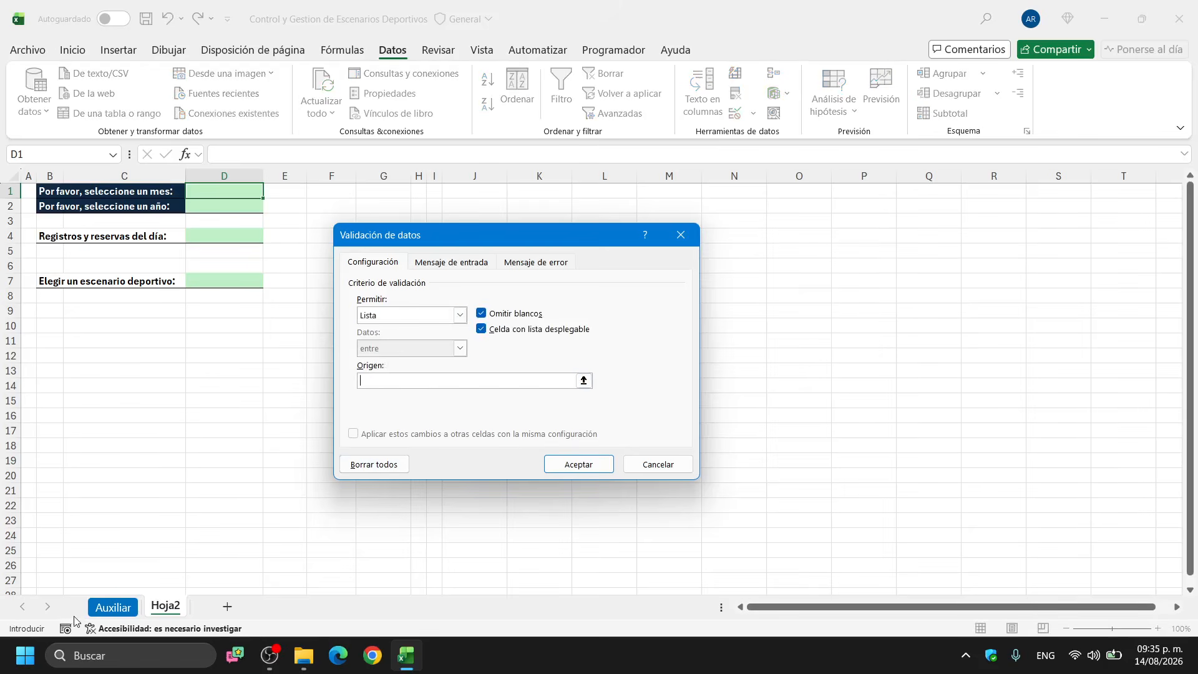
pyautogui.click(113, 606)
pyautogui.moveTo(73, 206); pyautogui.dragTo(70, 372)
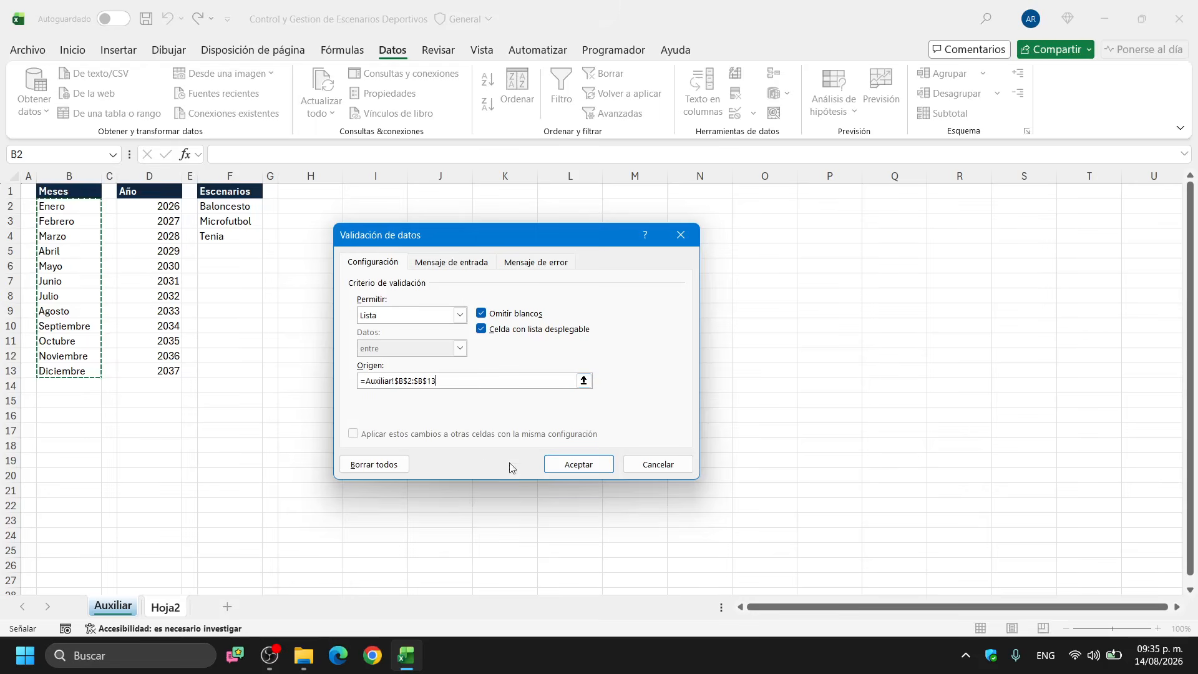
pyautogui.click(575, 468)
pyautogui.click(270, 191)
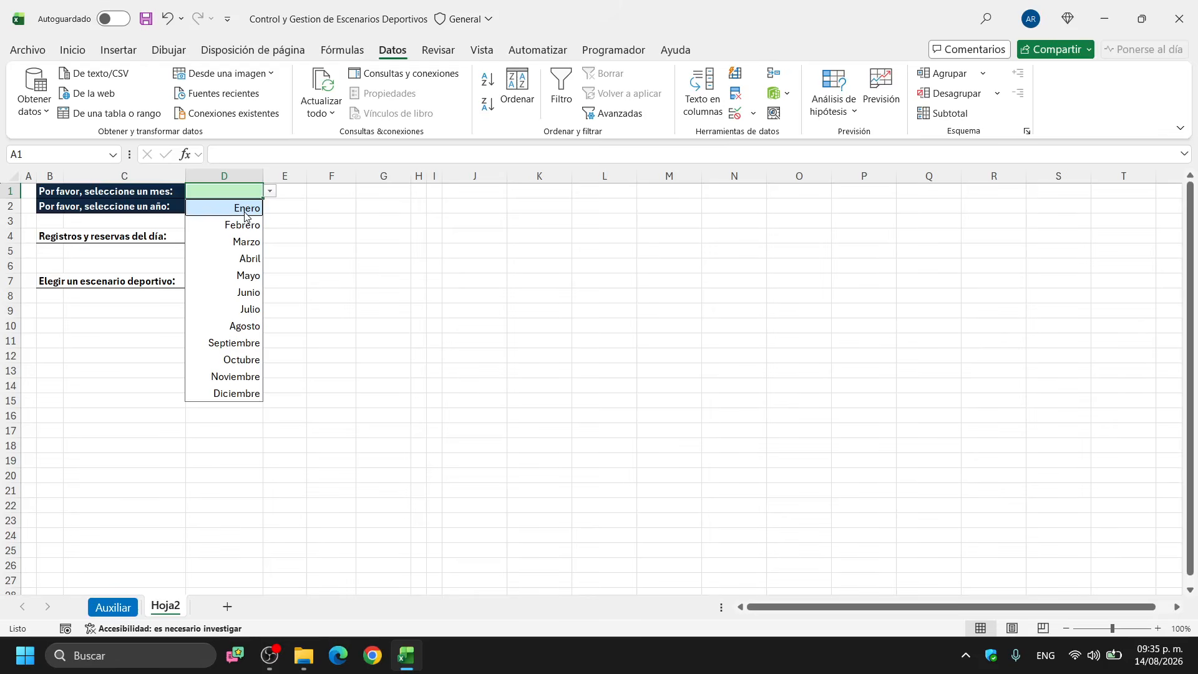
pyautogui.click(244, 326)
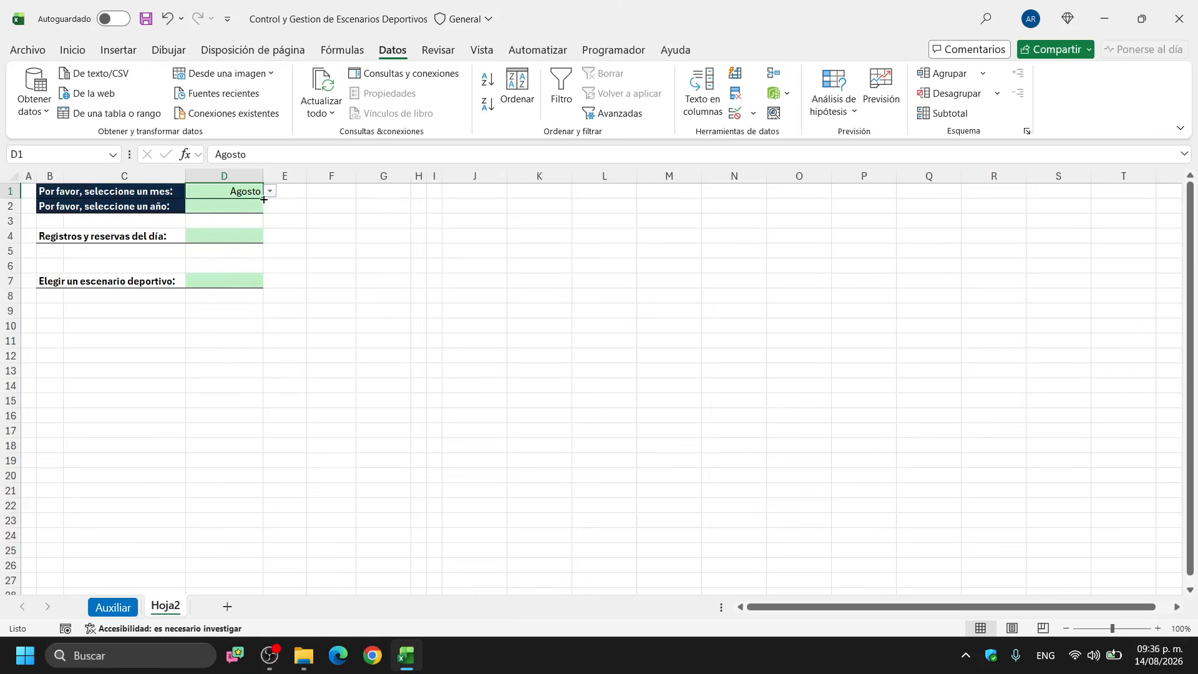
# Add a drop-down list to D2 sourced from Auxiliar!$D$2:$D$13 and choose 2026 from it
pyautogui.click(237, 210)
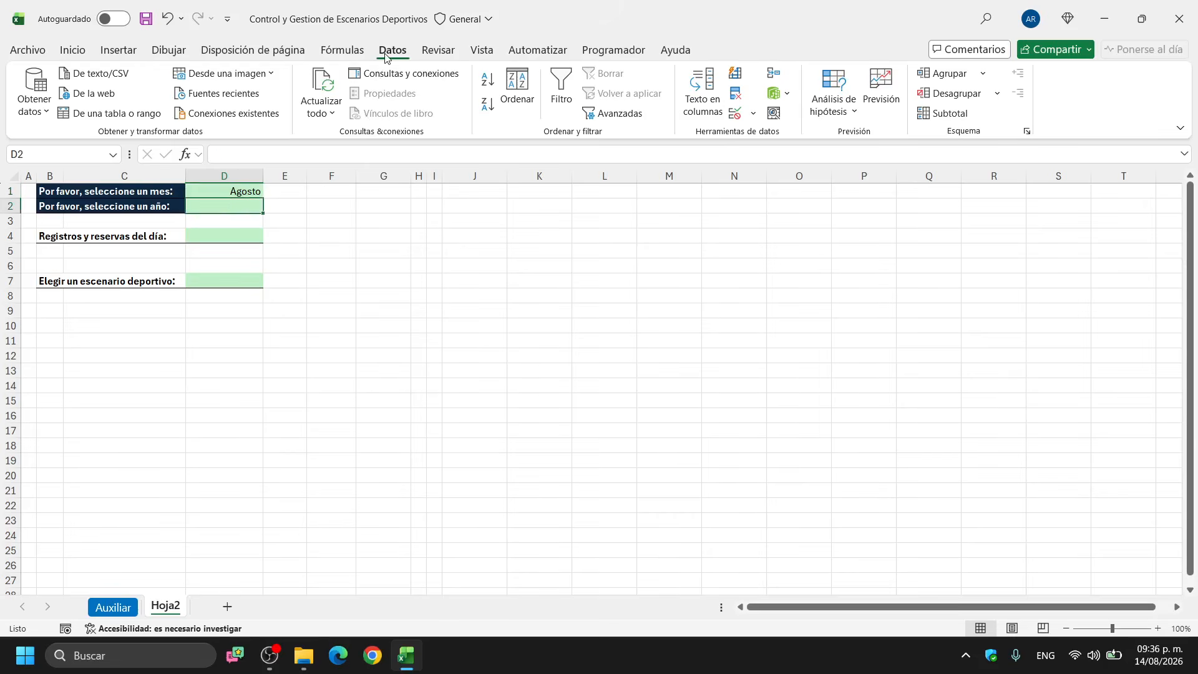
pyautogui.click(735, 113)
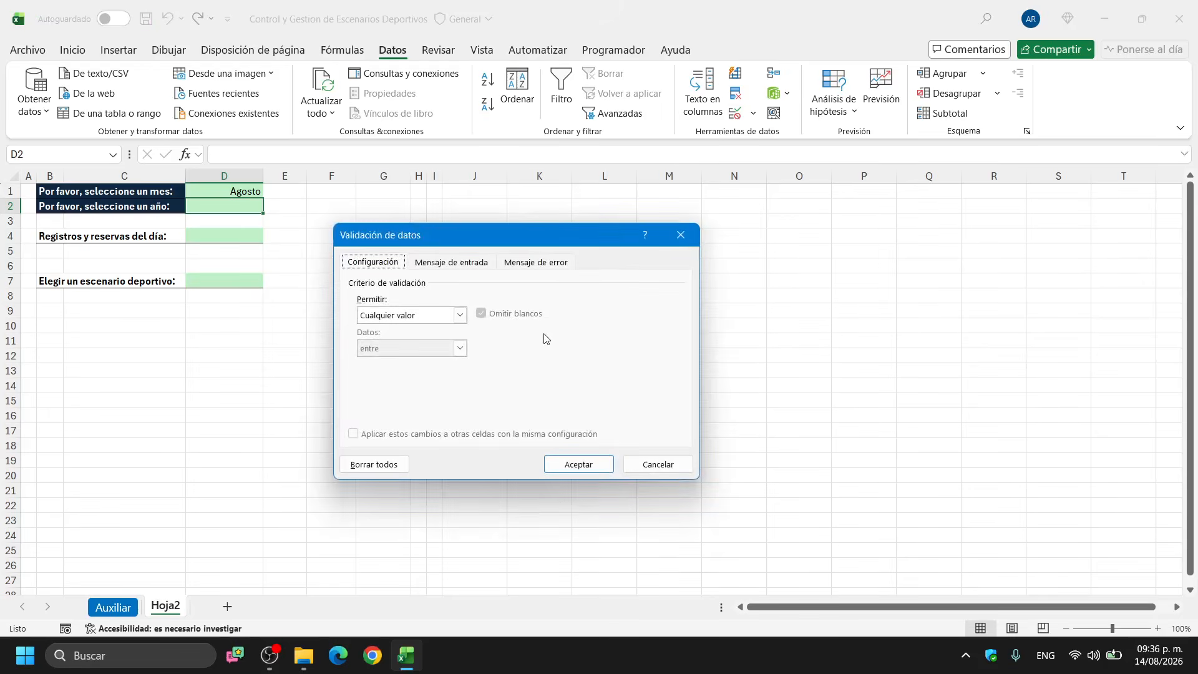
pyautogui.click(458, 318)
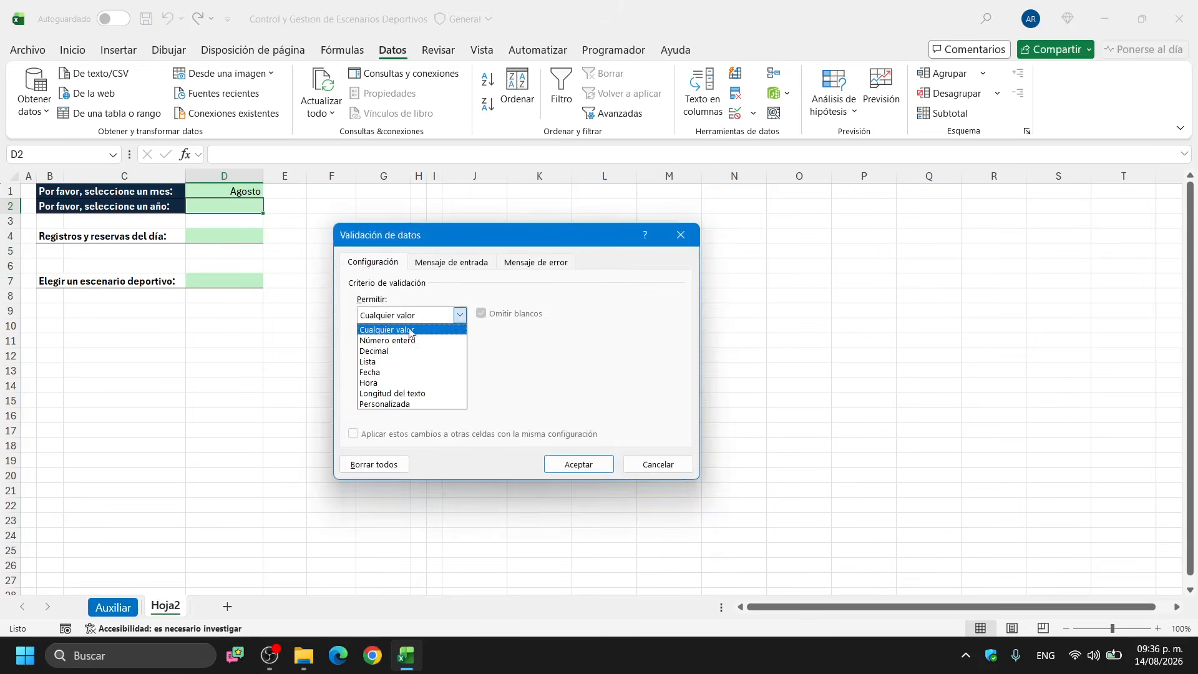
pyautogui.click(368, 361)
pyautogui.click(374, 380)
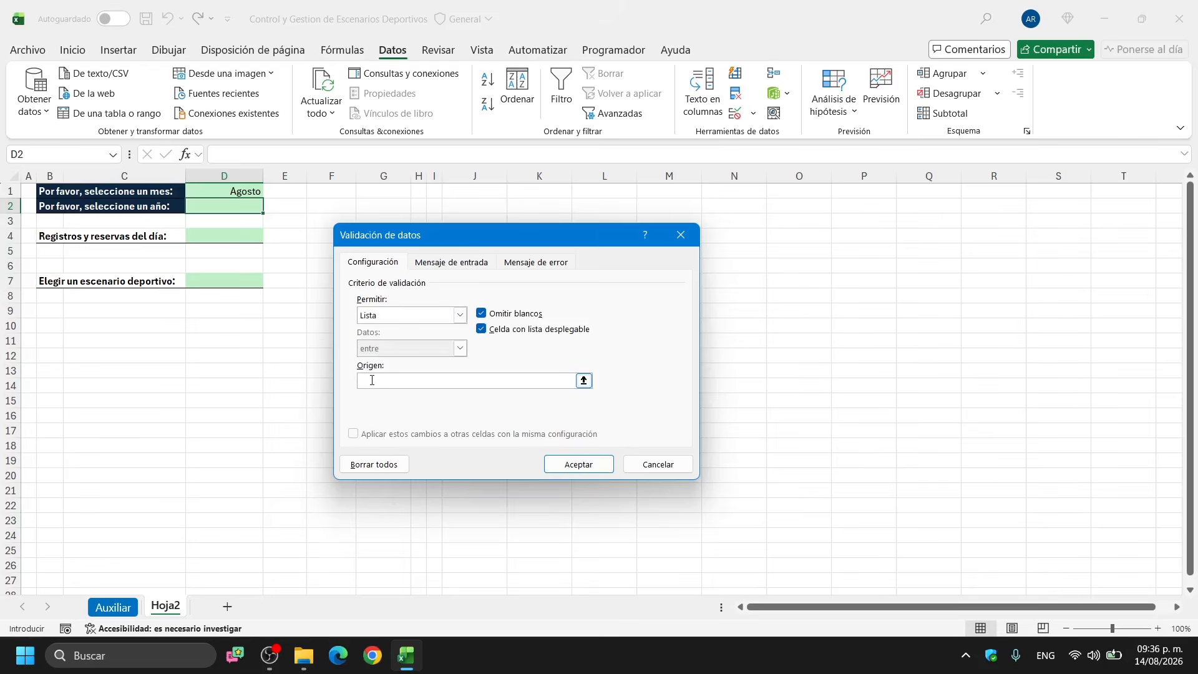
pyautogui.click(104, 608)
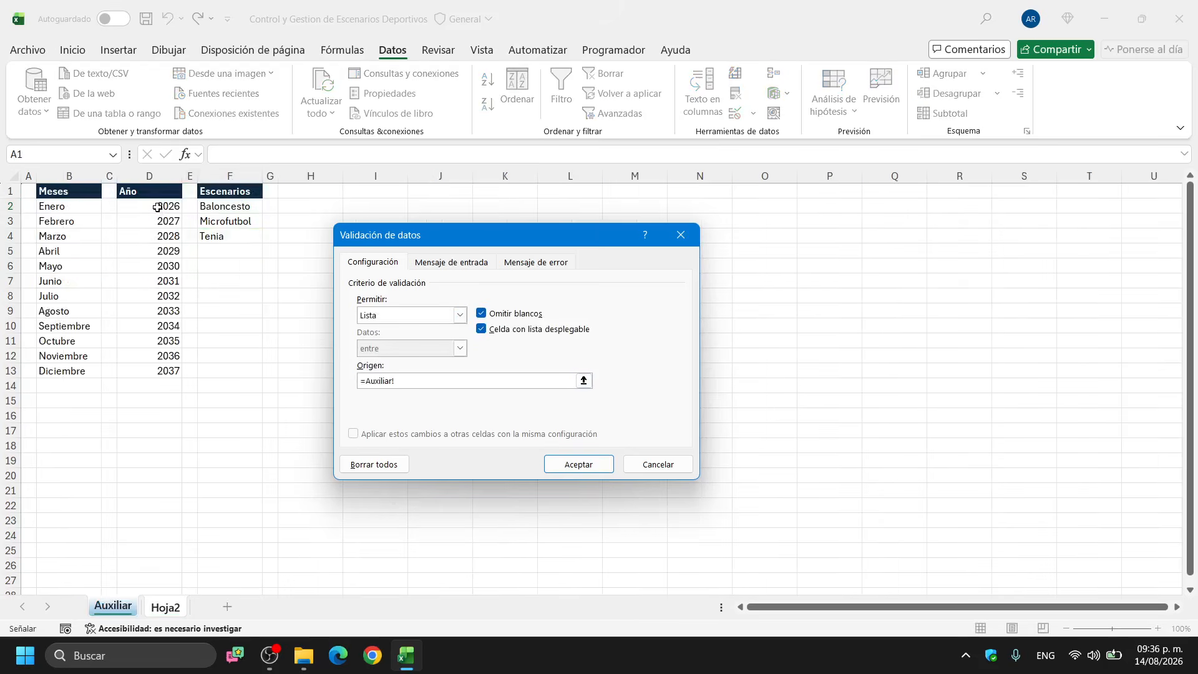
pyautogui.moveTo(157, 207); pyautogui.dragTo(146, 372)
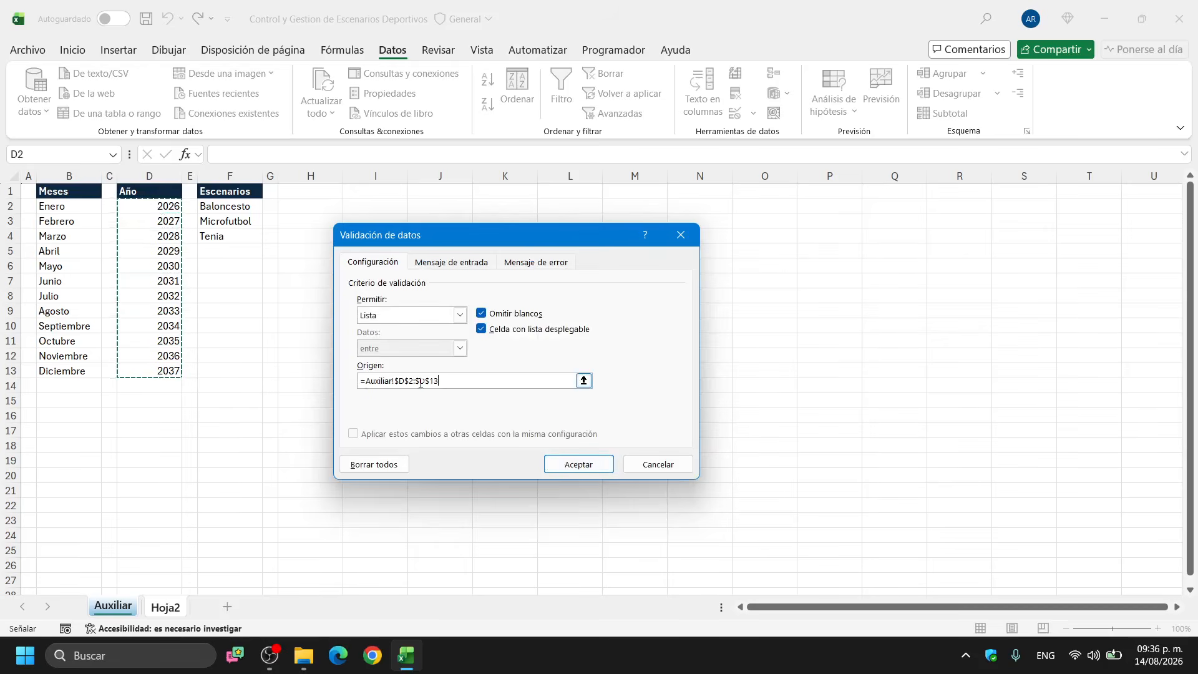
pyautogui.click(565, 465)
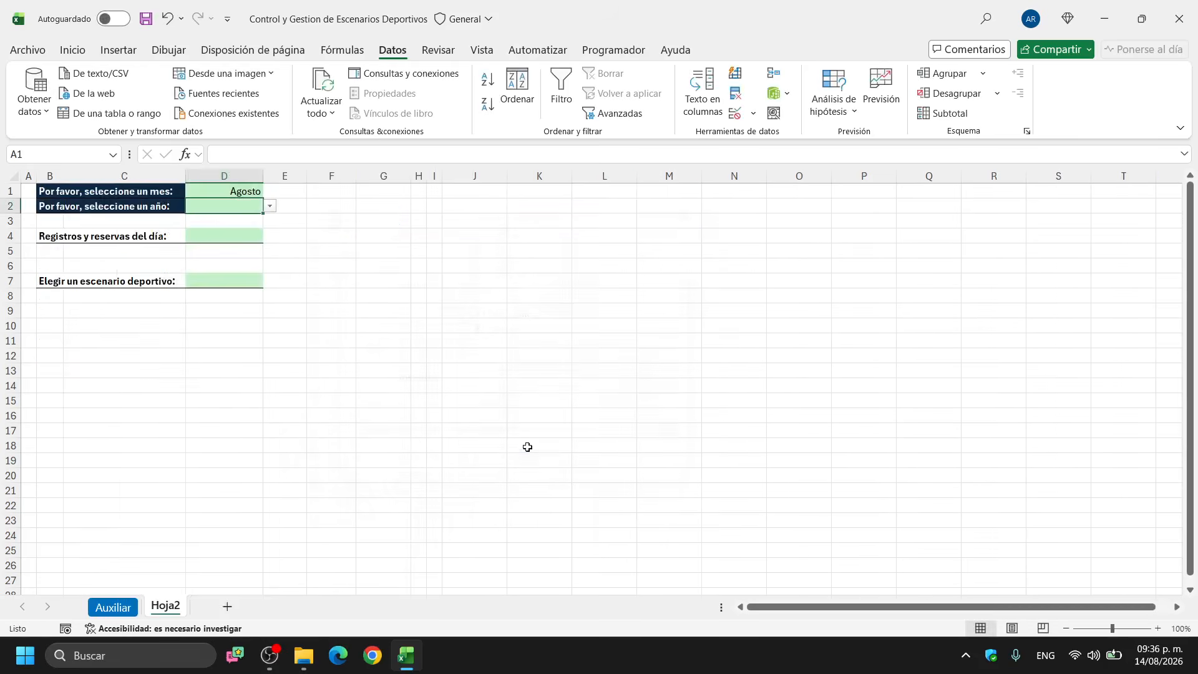
pyautogui.click(270, 206)
pyautogui.click(246, 248)
# Format D4 as a short date and enter 14/8/26 in it
pyautogui.click(244, 235)
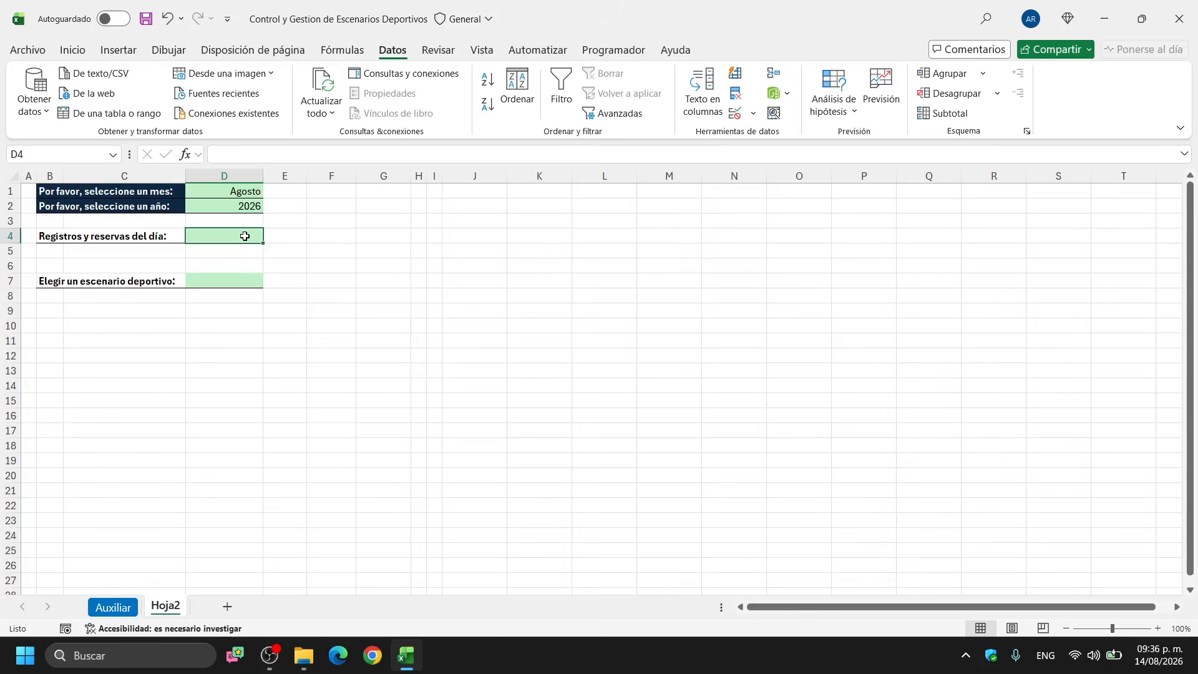
pyautogui.click(73, 50)
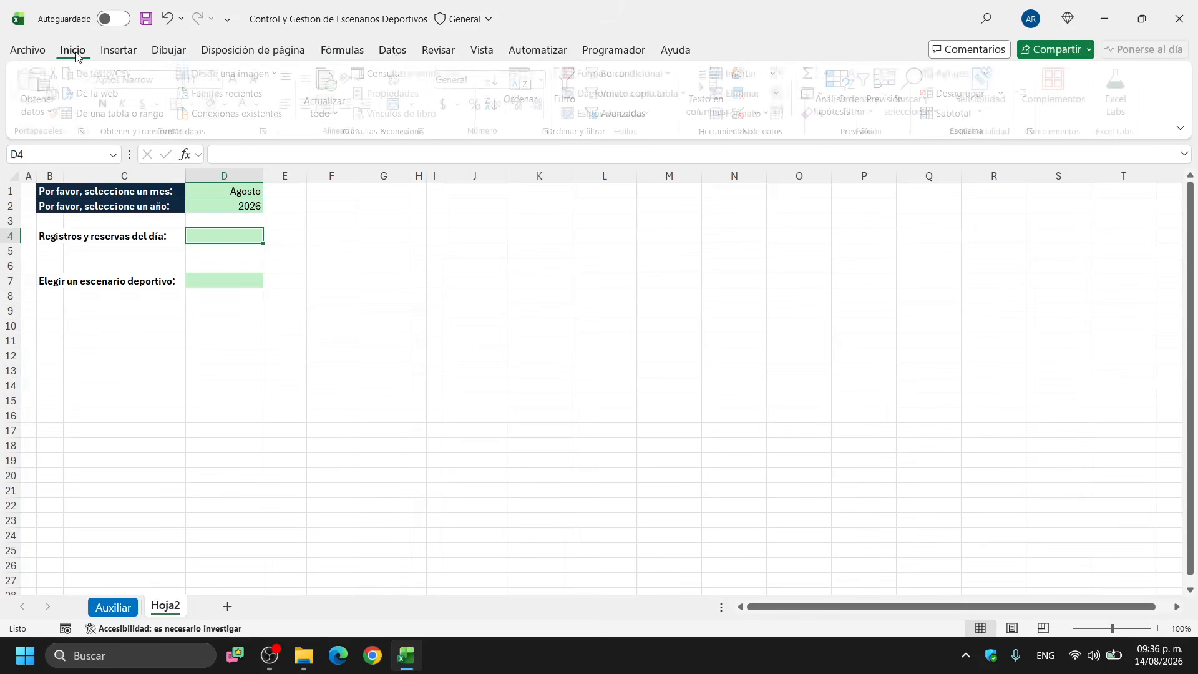
pyautogui.click(547, 79)
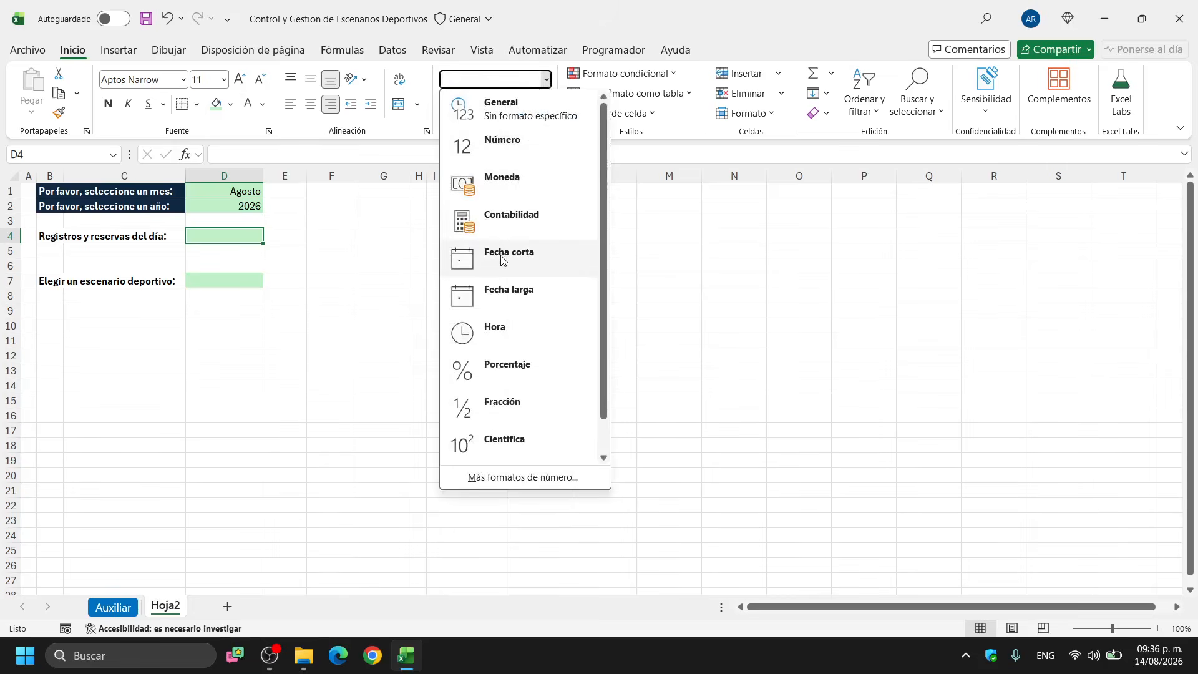
pyautogui.click(501, 260)
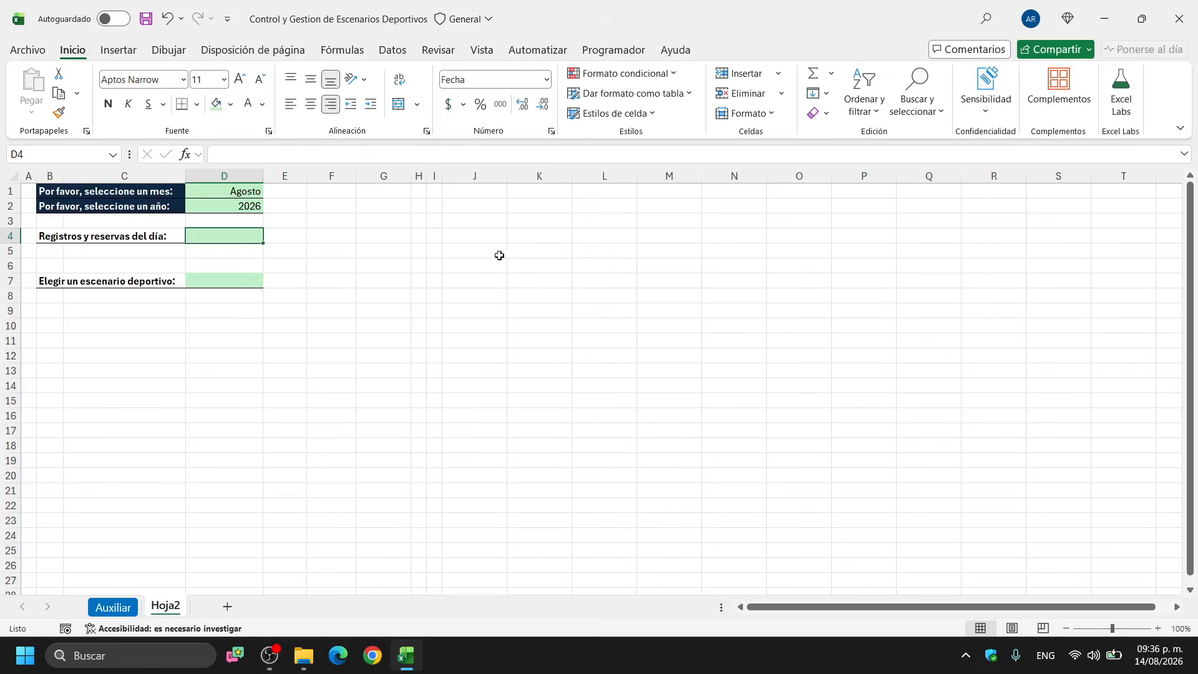
pyautogui.click(332, 105)
pyautogui.write('14/8/26')
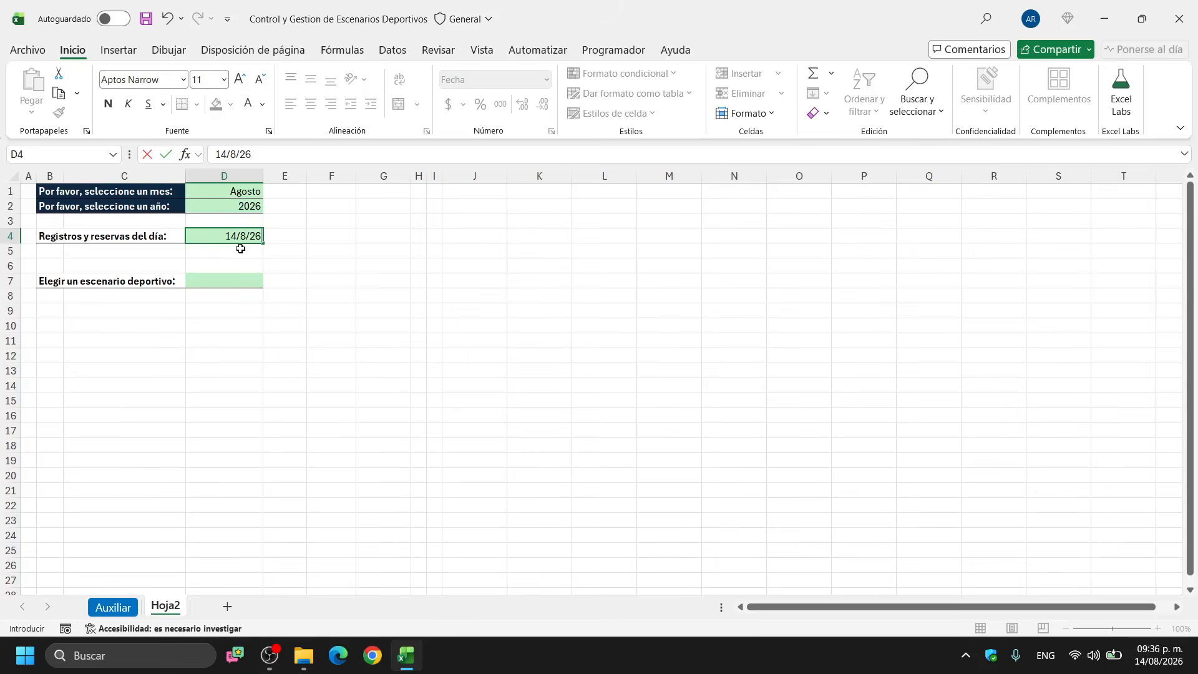
pyautogui.press('Return')
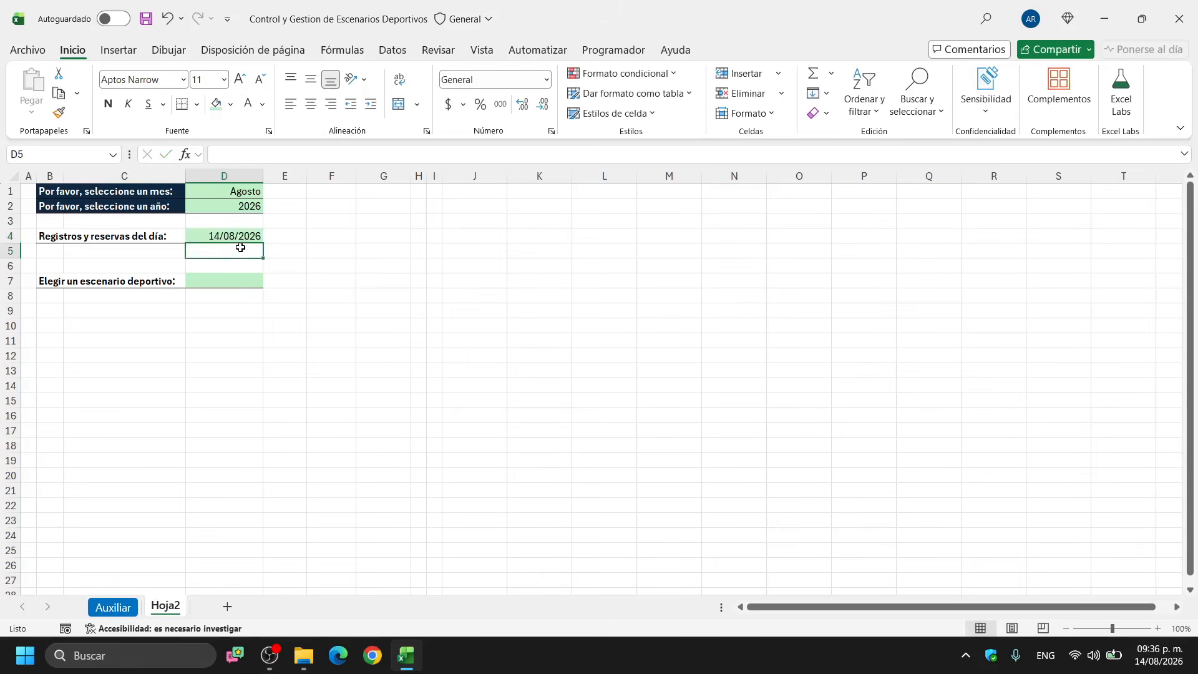
pyautogui.click(240, 241)
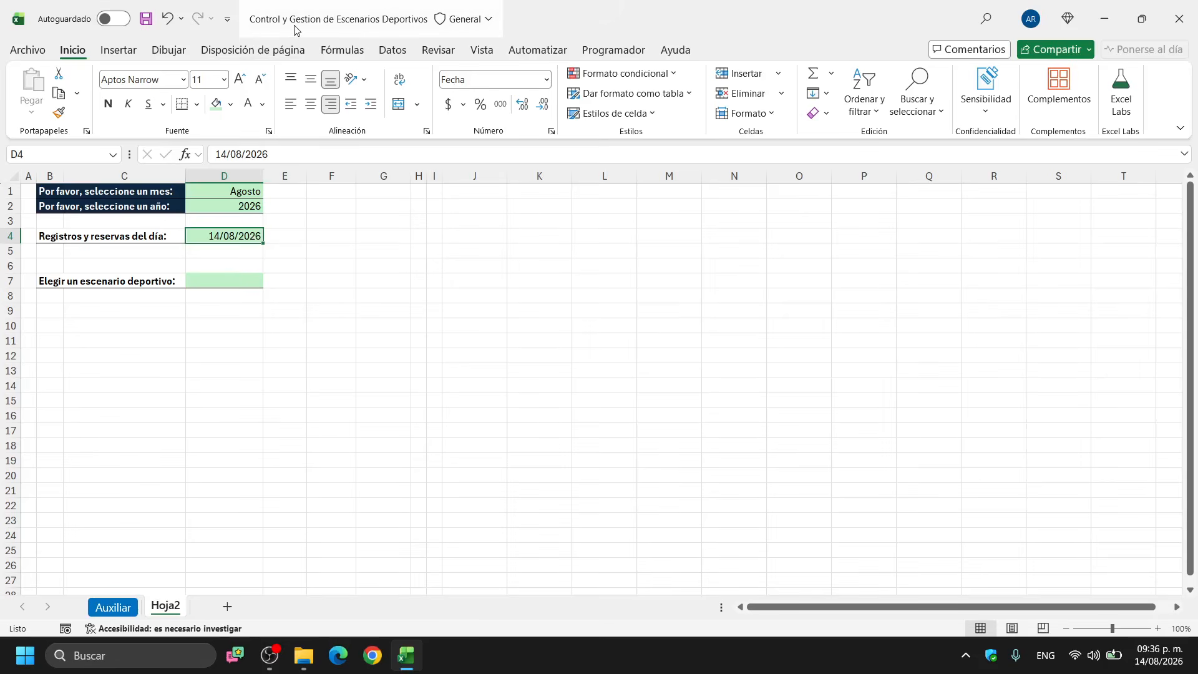
# Add a drop-down list to D7 sourced from Auxiliar!$F$2:$F$4 and choose Microfutbol from it
pyautogui.click(249, 287)
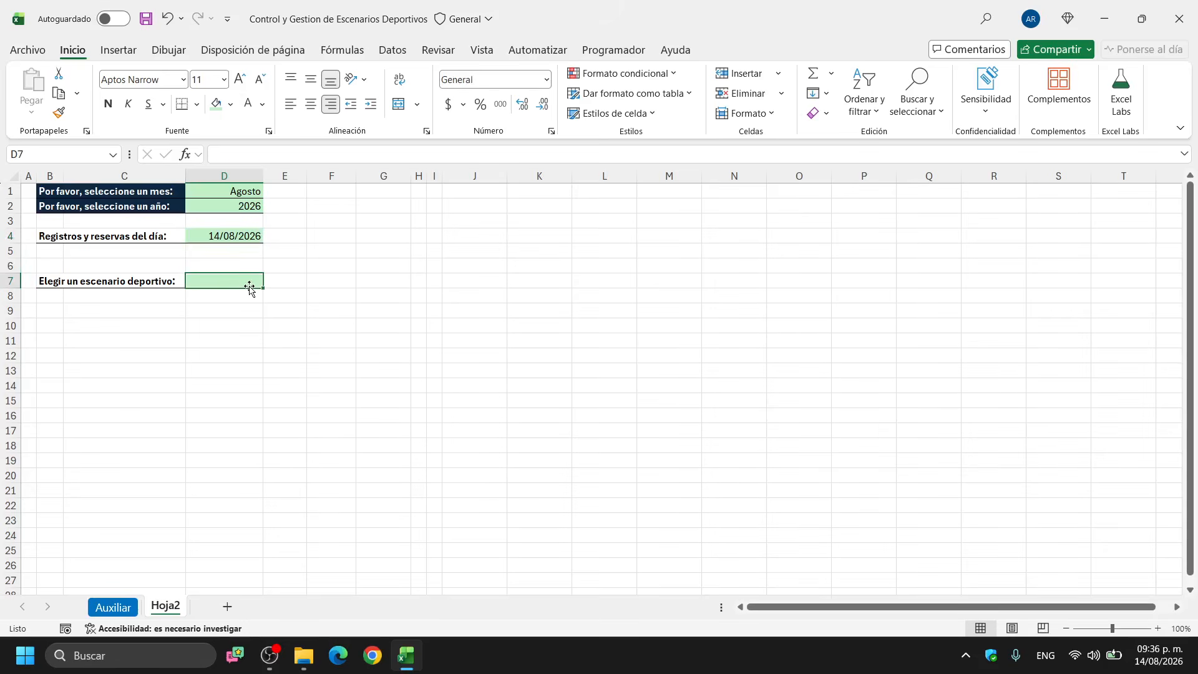
pyautogui.click(393, 52)
pyautogui.click(734, 114)
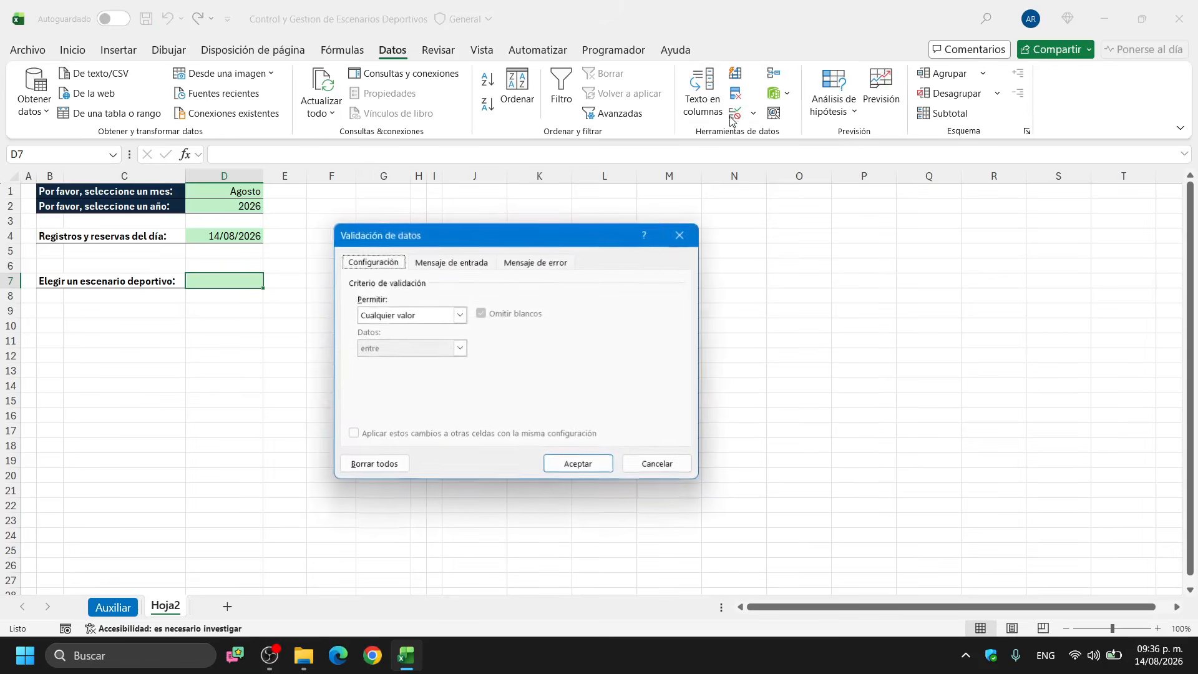
pyautogui.click(461, 315)
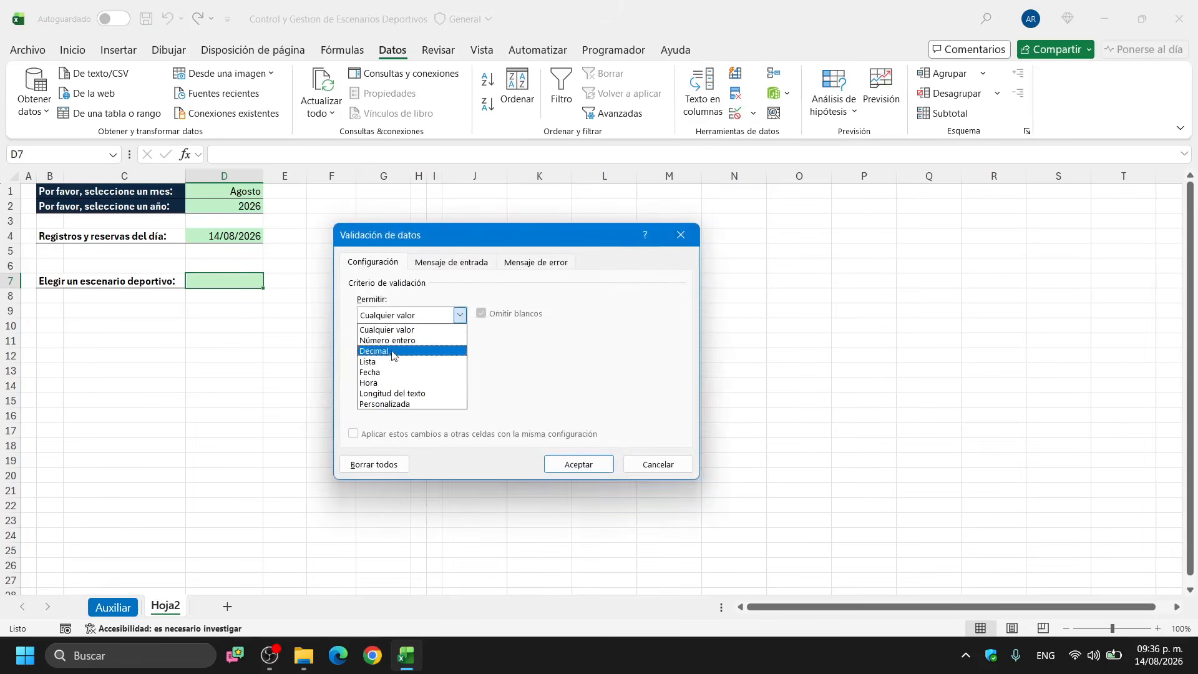
pyautogui.click(377, 362)
pyautogui.click(371, 383)
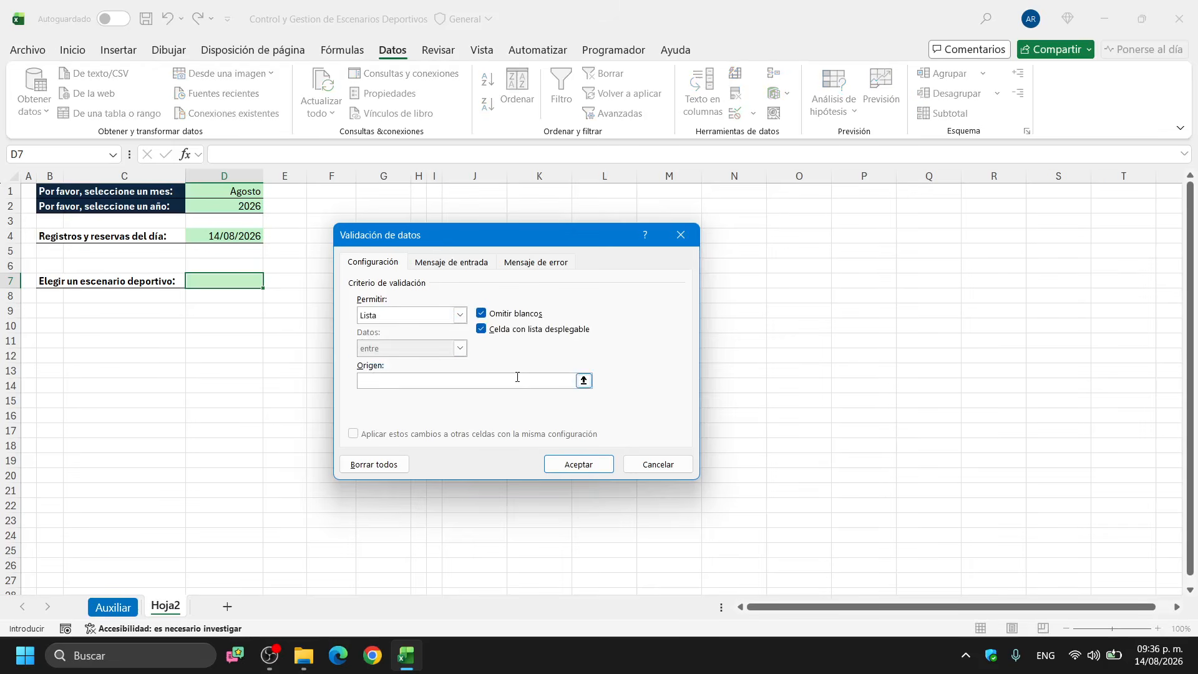
pyautogui.click(113, 607)
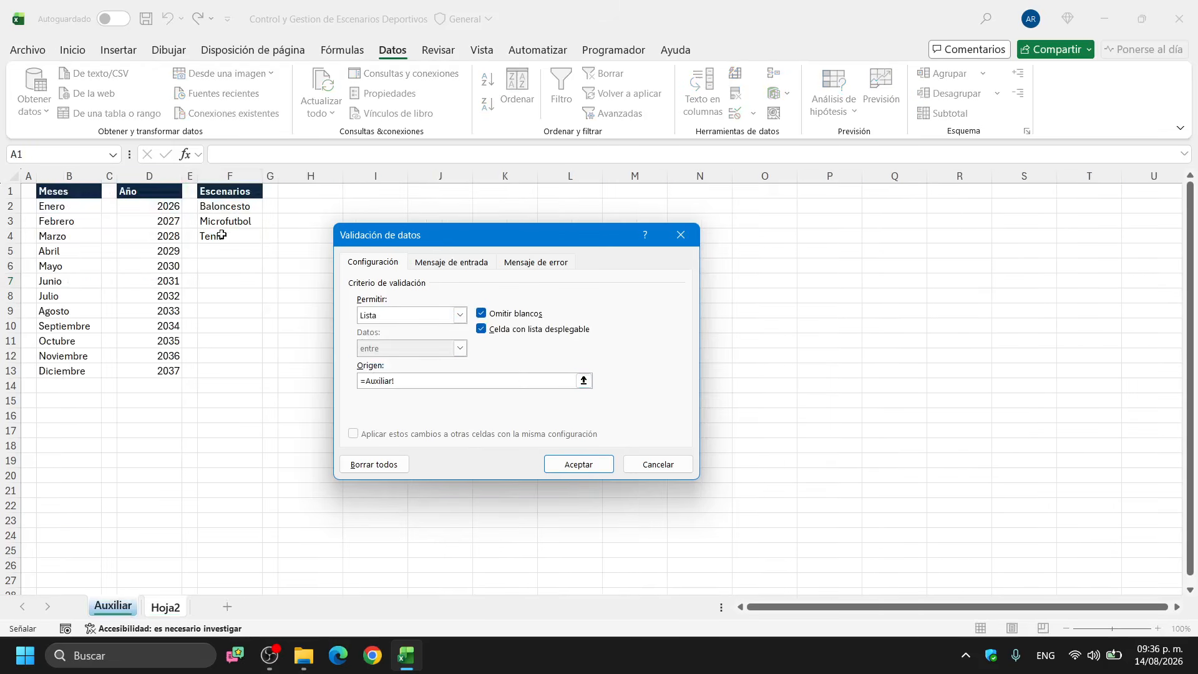
pyautogui.moveTo(226, 206); pyautogui.dragTo(227, 238)
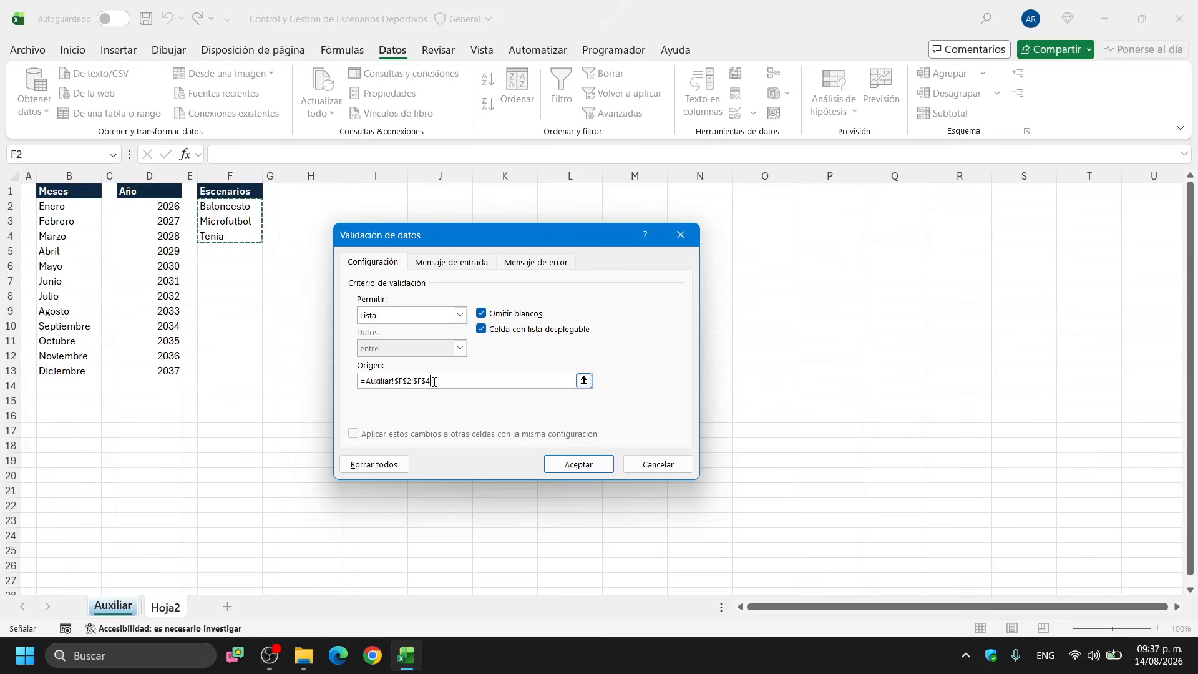
pyautogui.click(561, 464)
pyautogui.click(270, 282)
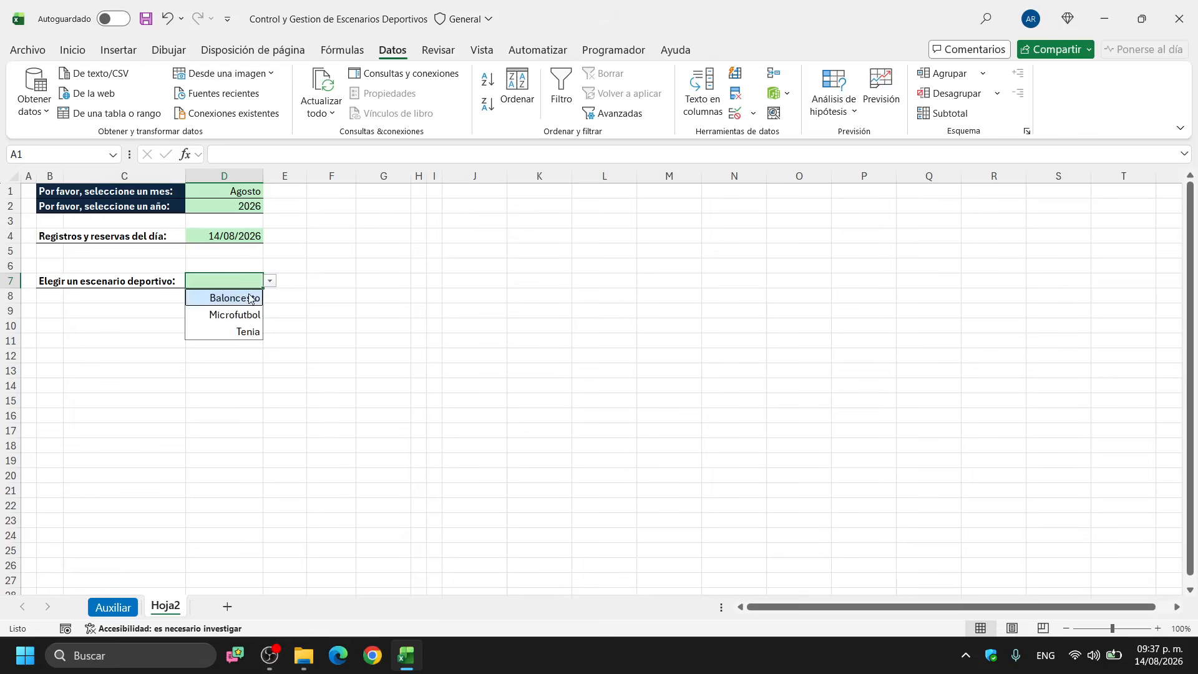
pyautogui.click(253, 315)
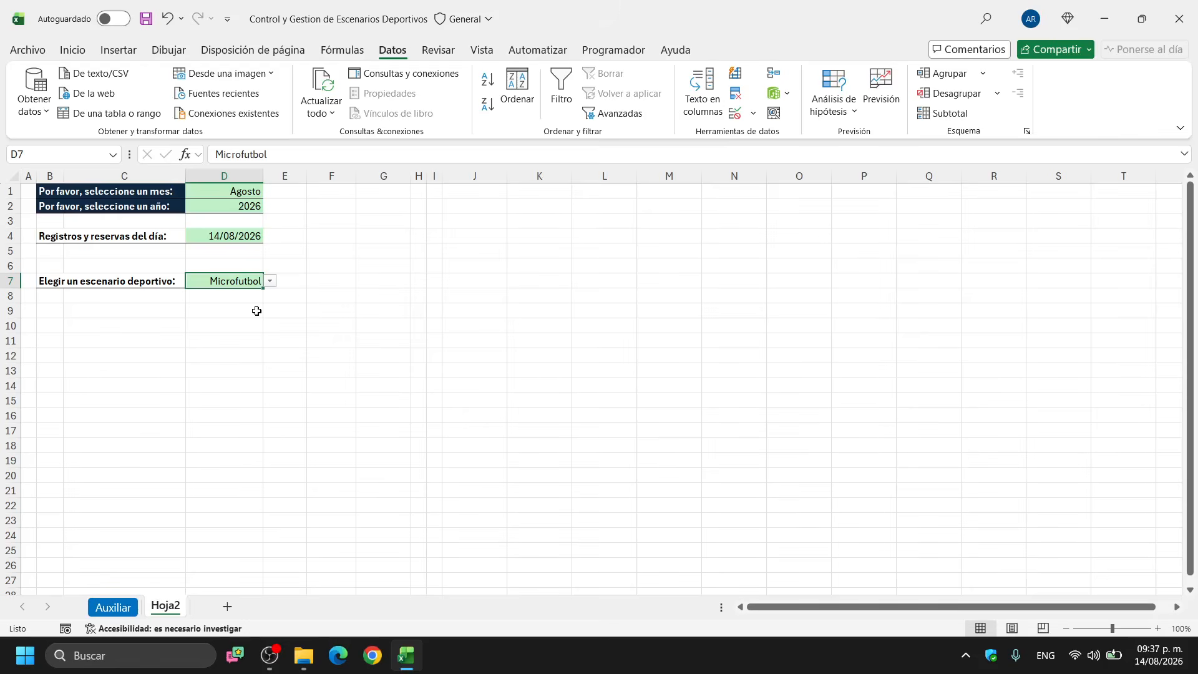
# Enter the label "seleccione una fecha" in F4 and make it bold
pyautogui.click(314, 236)
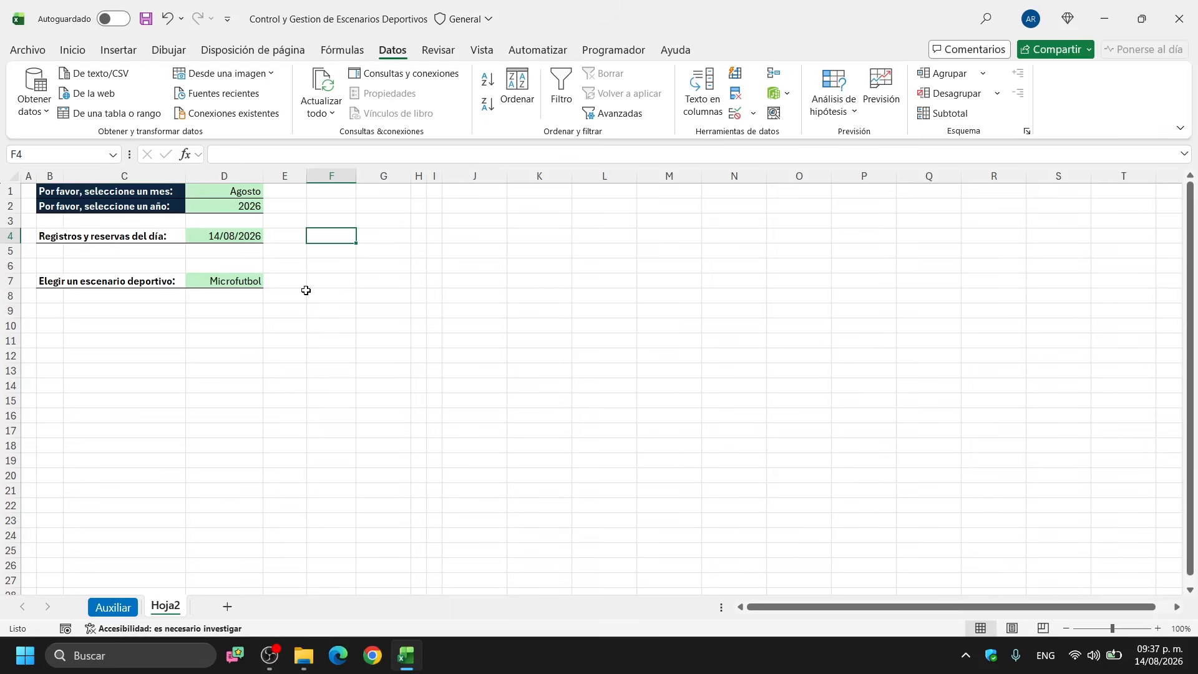
pyautogui.write('seleccione')
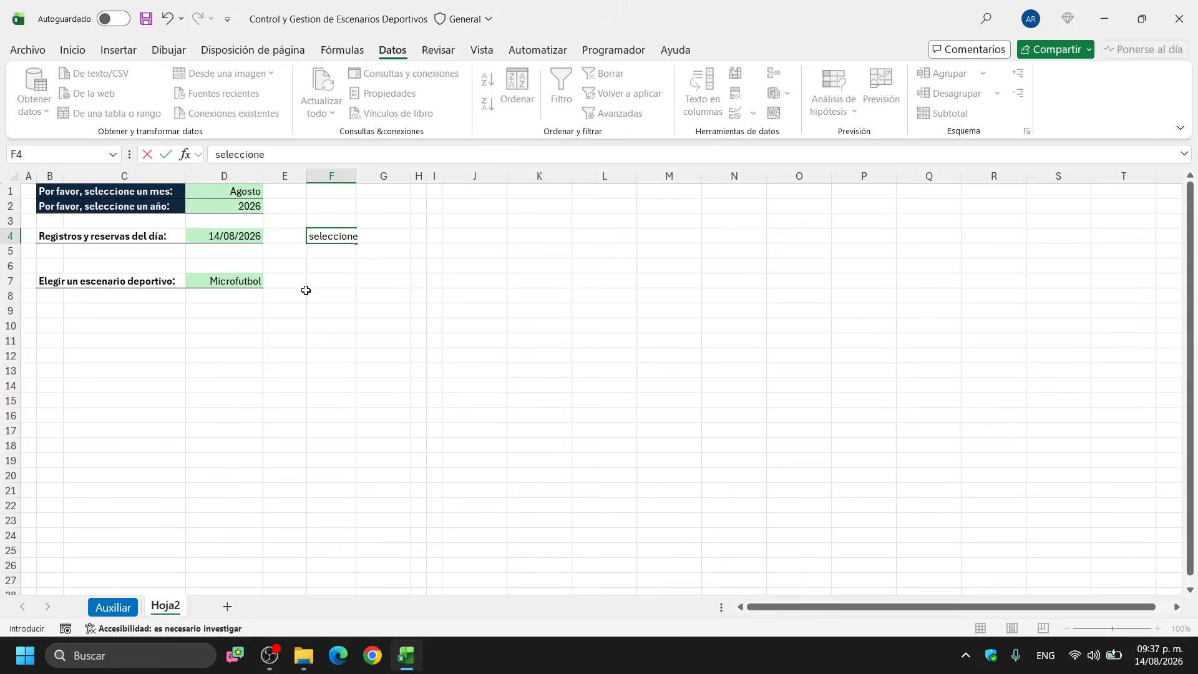
pyautogui.write(' una fecha')
pyautogui.press('Return')
pyautogui.click(332, 237)
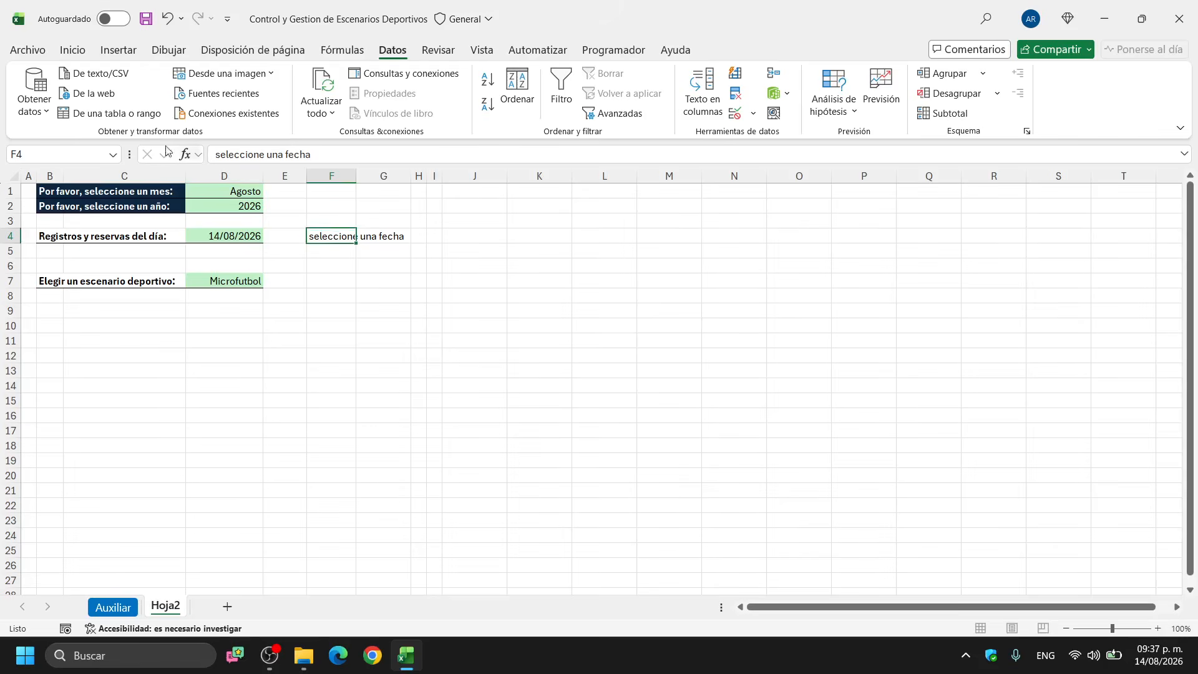
pyautogui.click(72, 50)
pyautogui.click(108, 104)
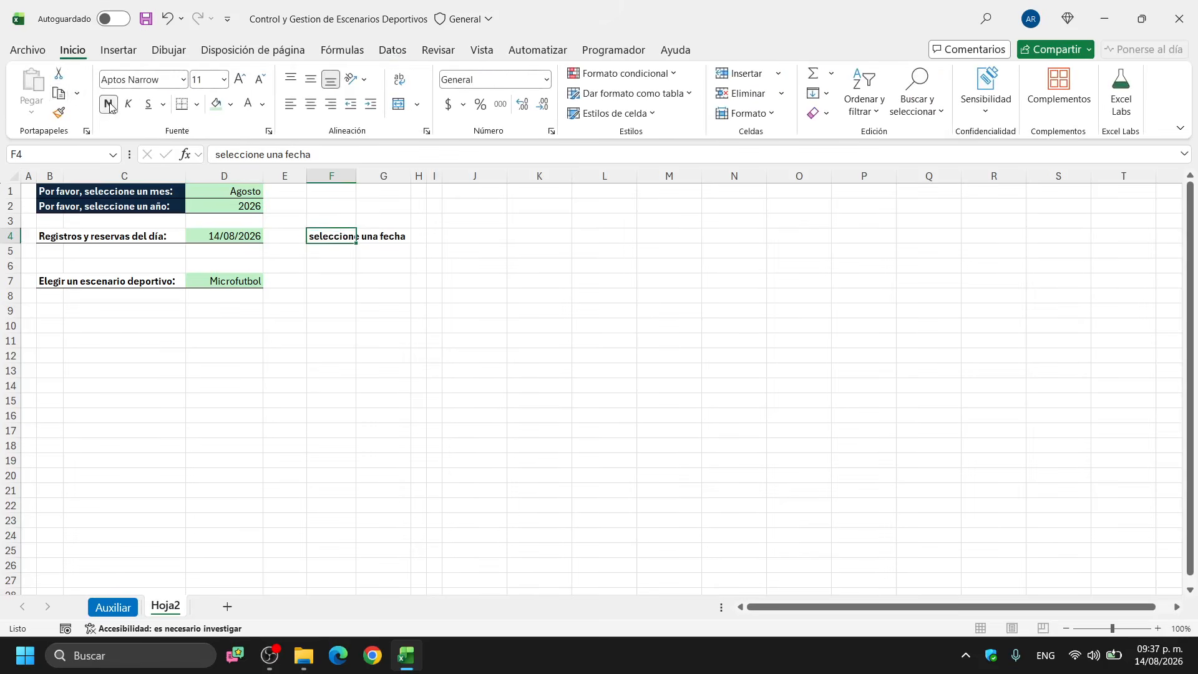
# Draw a horizontal straight arrow about 3.45 cm long above the "seleccione una fecha" label and nudge it slightly left
pyautogui.moveTo(337, 222); pyautogui.dragTo(385, 230)
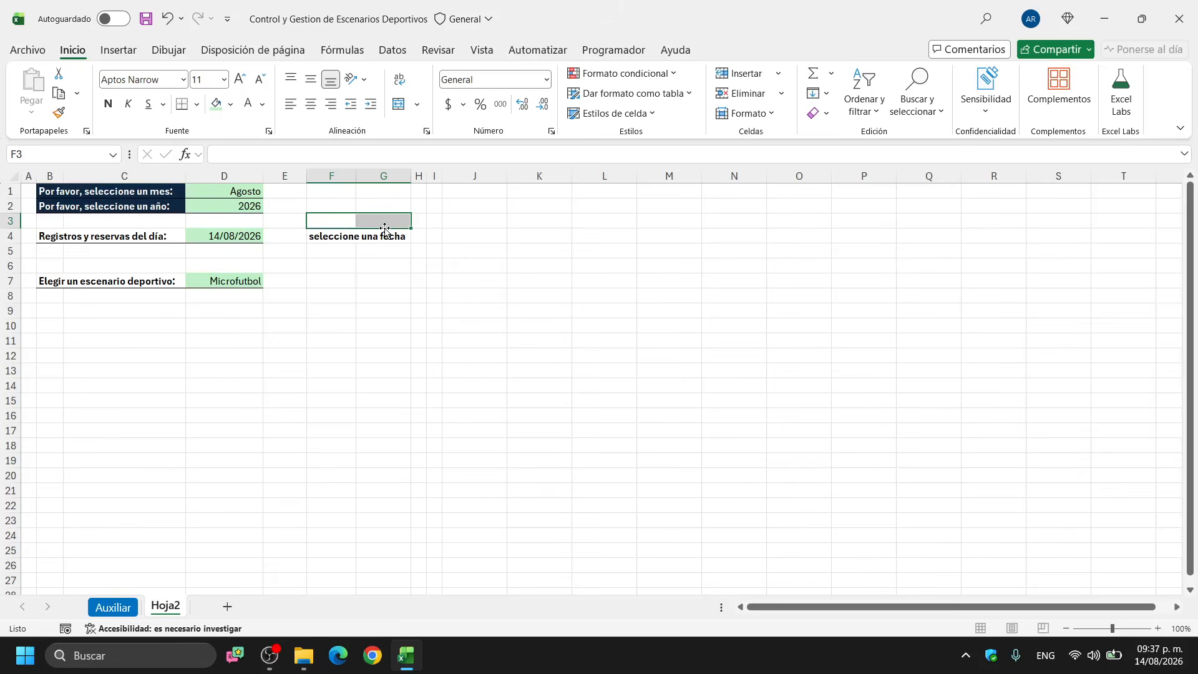
pyautogui.click(386, 190)
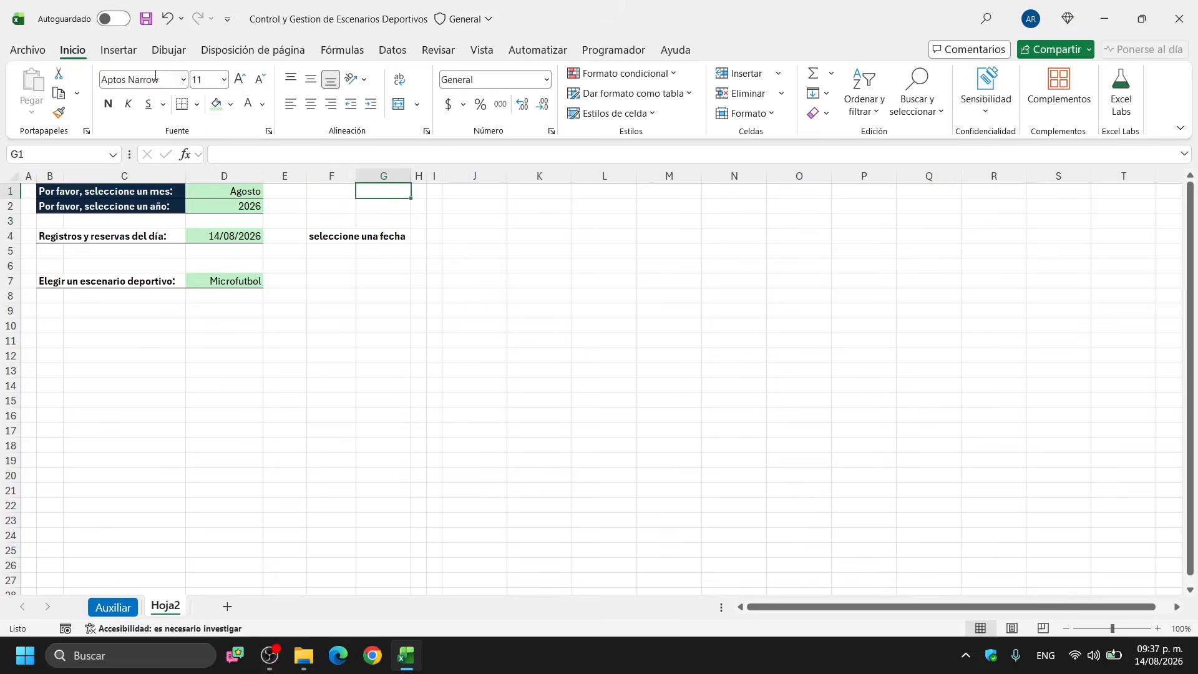
pyautogui.click(131, 53)
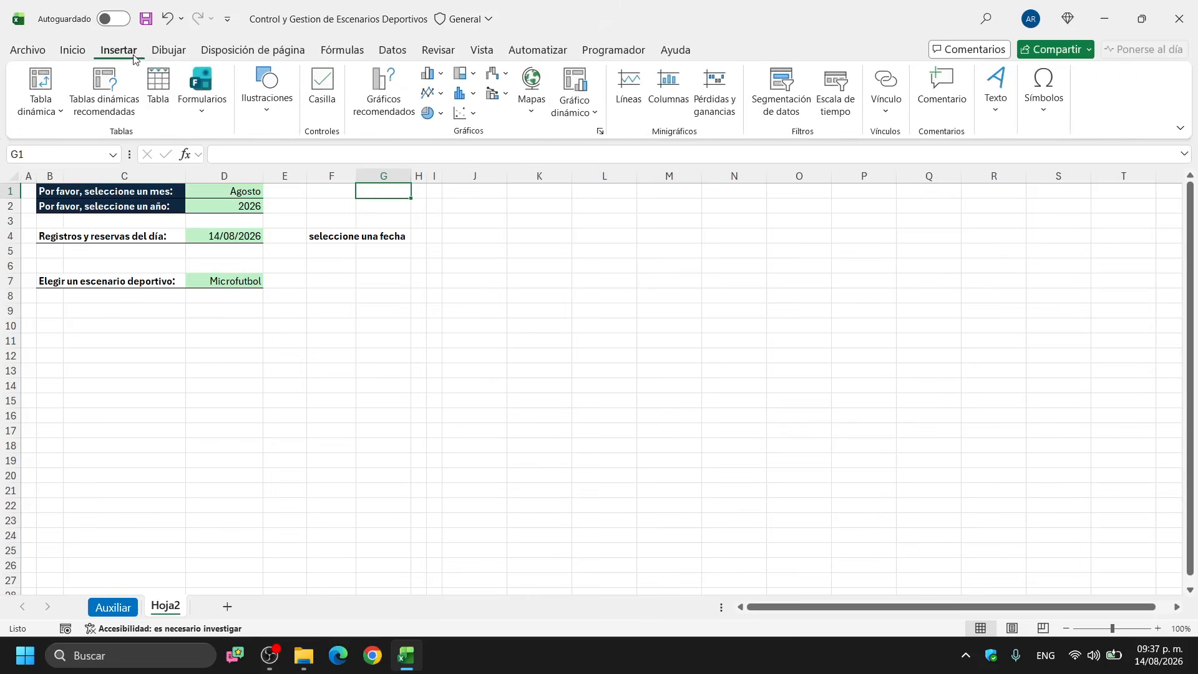
pyautogui.click(267, 111)
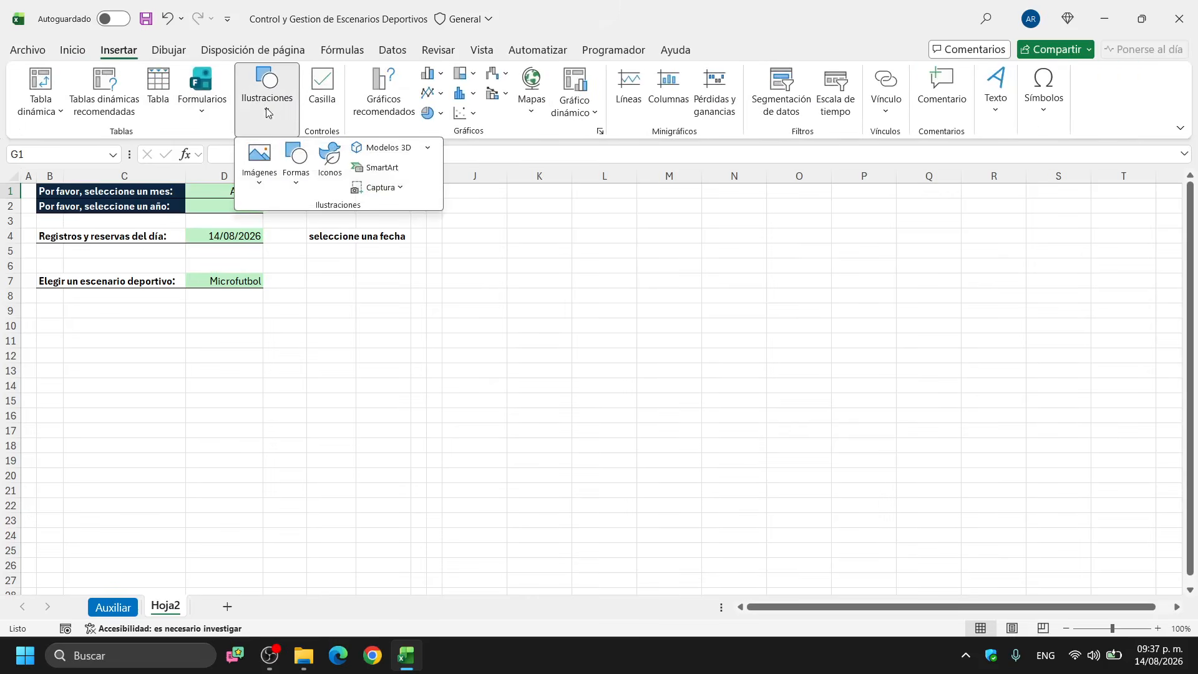
pyautogui.click(291, 180)
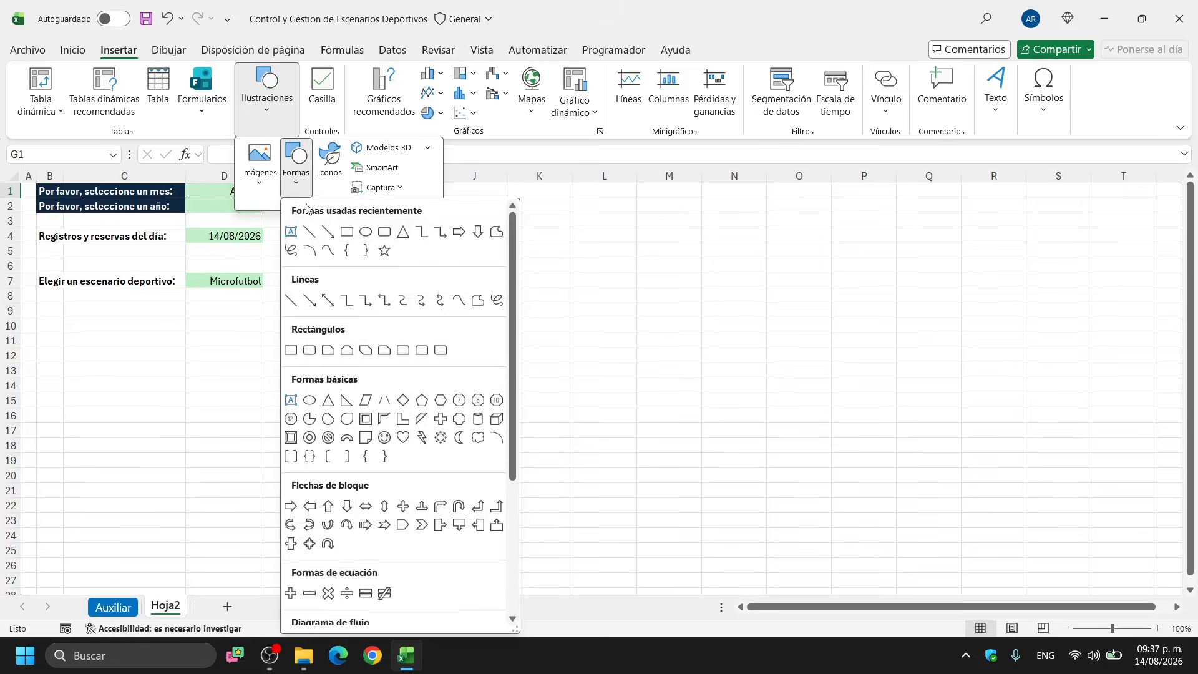
pyautogui.click(328, 232)
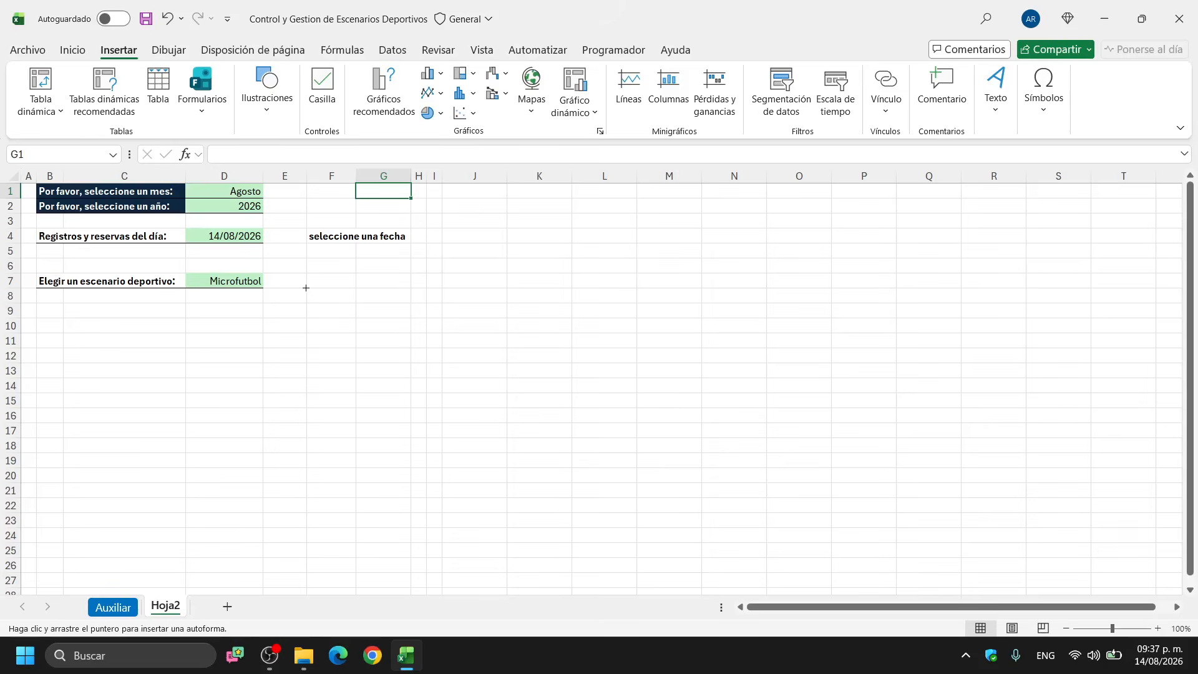
pyautogui.moveTo(305, 288)
pyautogui.mouseDown()
pyautogui.moveTo(406, 293)
pyautogui.moveTo(373, 210)
pyautogui.moveTo(384, 224)
pyautogui.mouseUp()
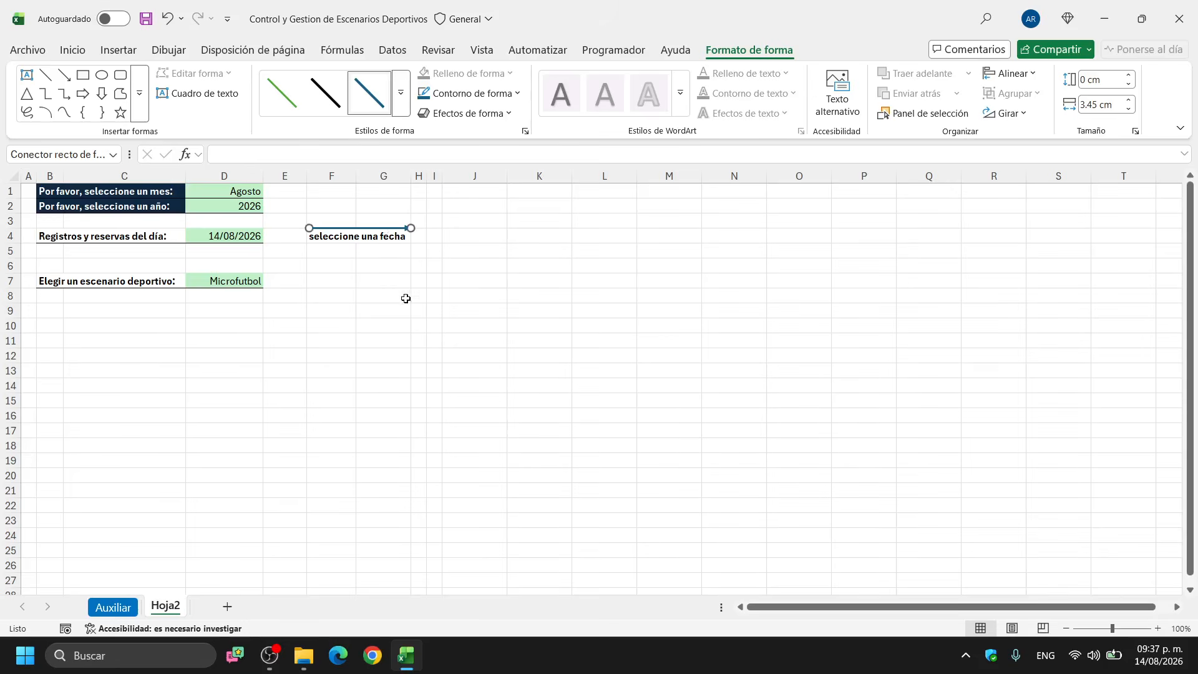
pyautogui.press('Left')
pyautogui.press('Left')
pyautogui.press('Left')
pyautogui.press('Escape')
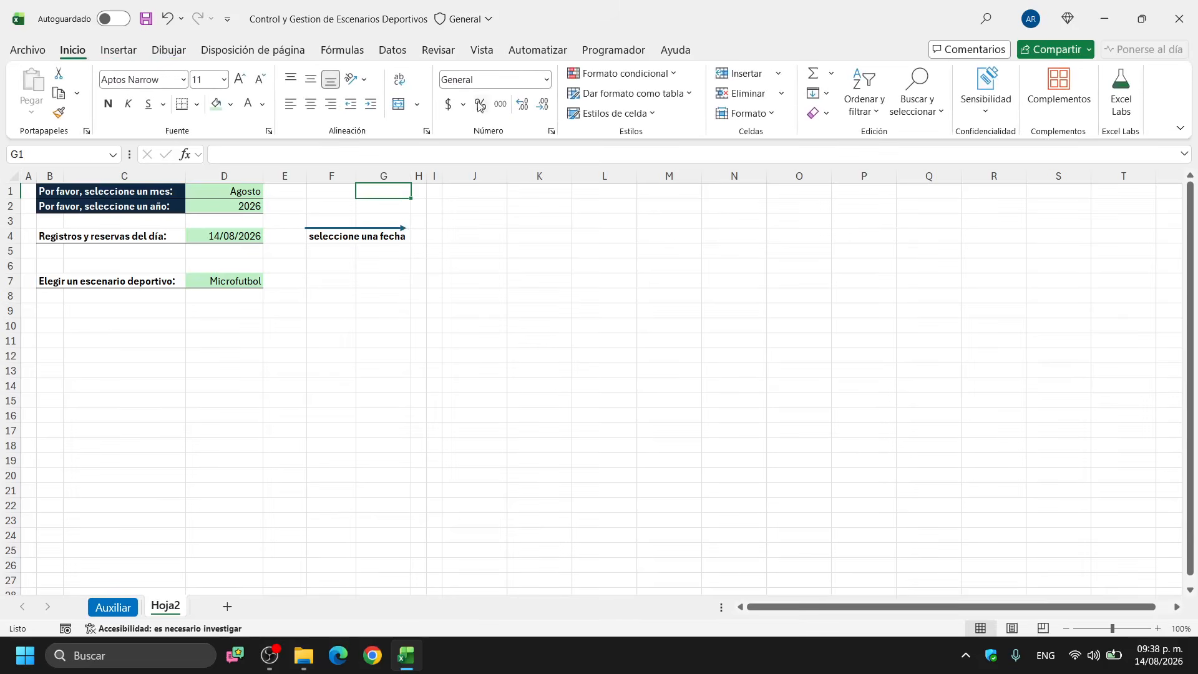
# Hide the sheet's gridlines and nudge the arrow slightly up, away from the "seleccione una fecha" label
pyautogui.click(490, 55)
pyautogui.click(501, 93)
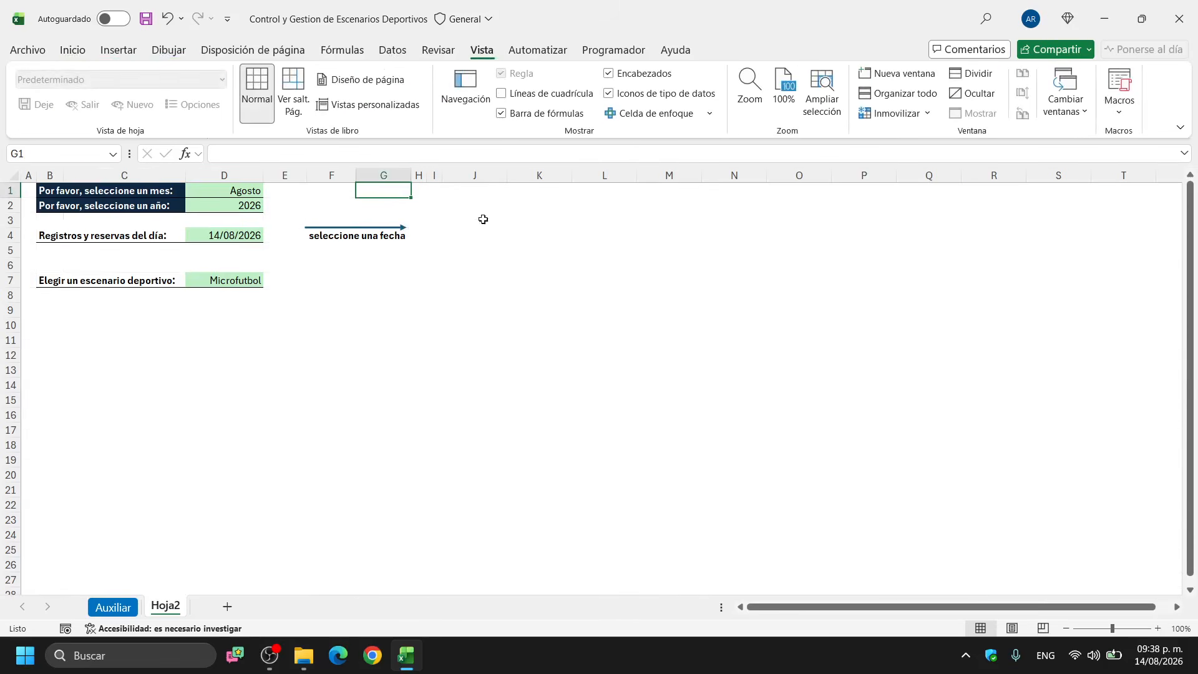
pyautogui.click(394, 227)
pyautogui.press('Up')
pyautogui.press('Up')
pyautogui.press('Up')
pyautogui.press('Up')
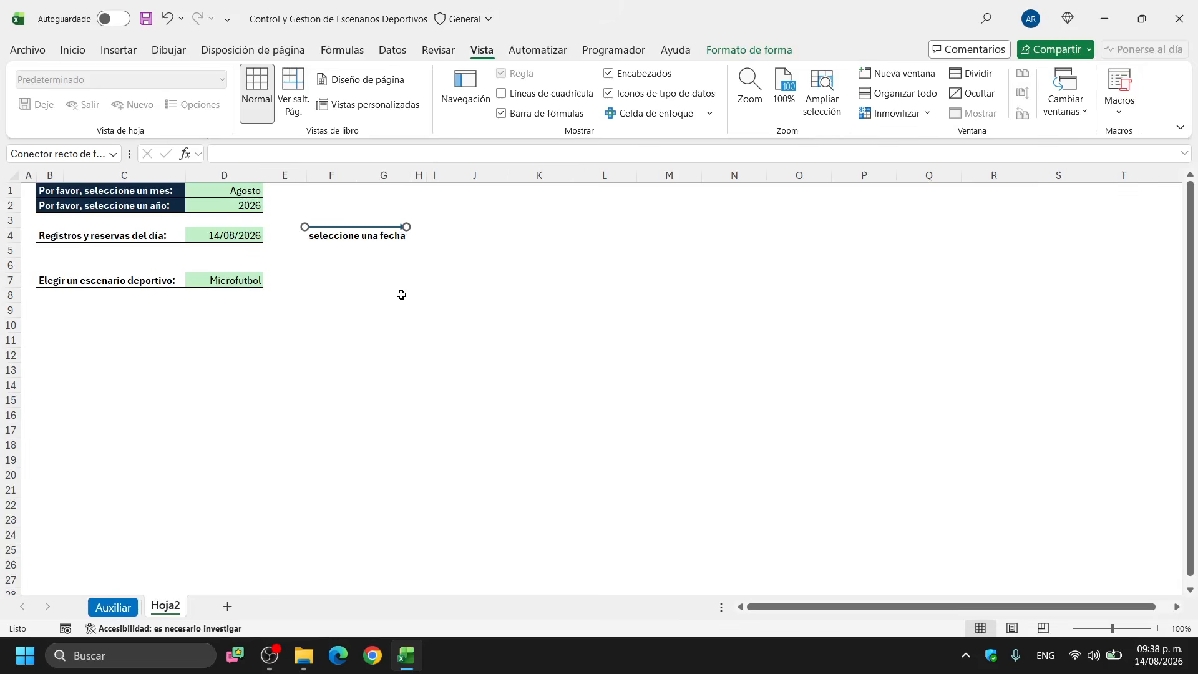
pyautogui.press('Up')
pyautogui.press('Escape')
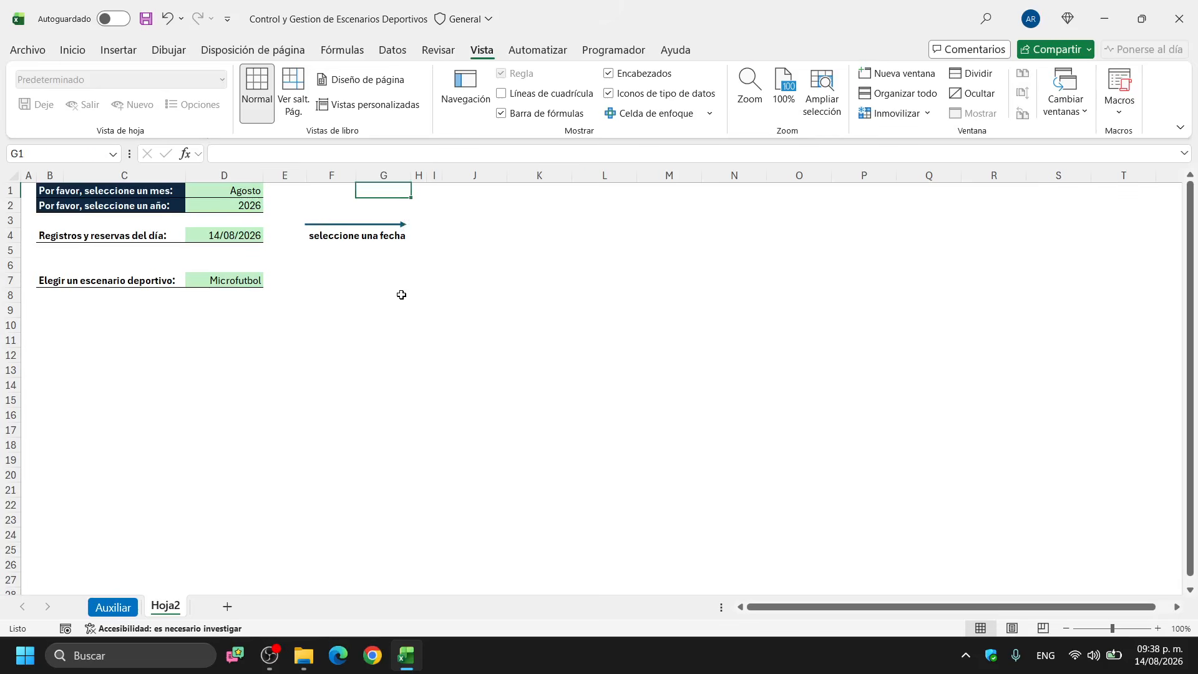
# Set the arrow's width to 3.3 cm and nudge it right to align with the label below
pyautogui.click(381, 224)
pyautogui.click(748, 50)
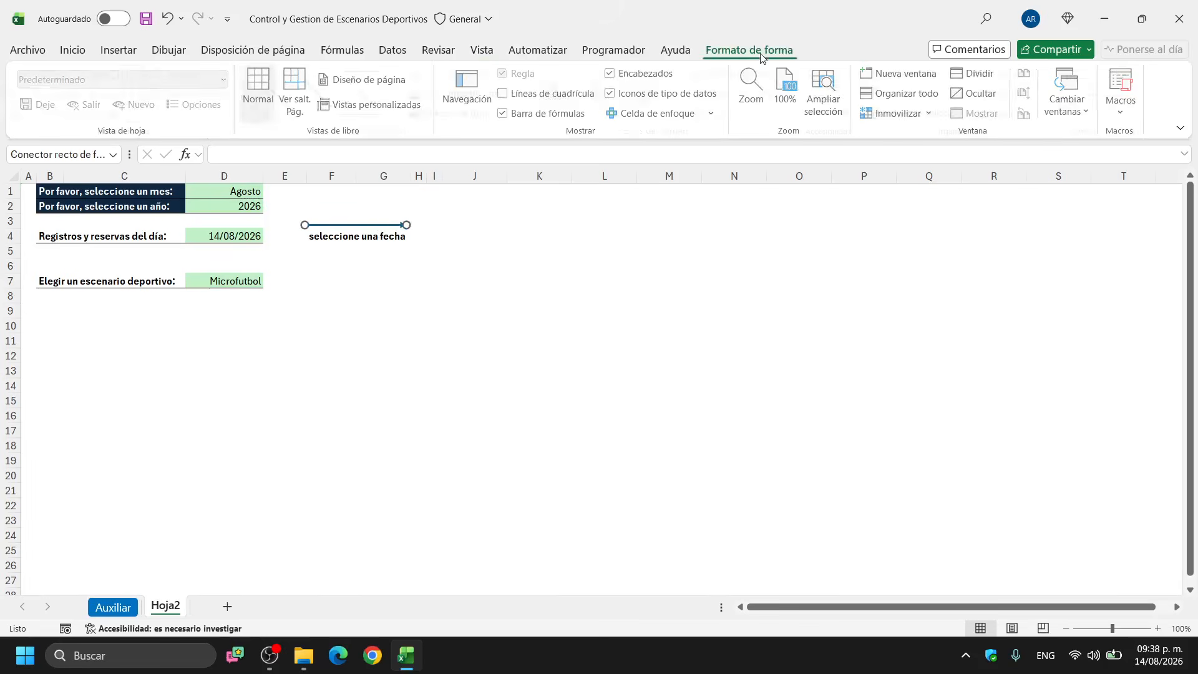
pyautogui.click(1128, 109)
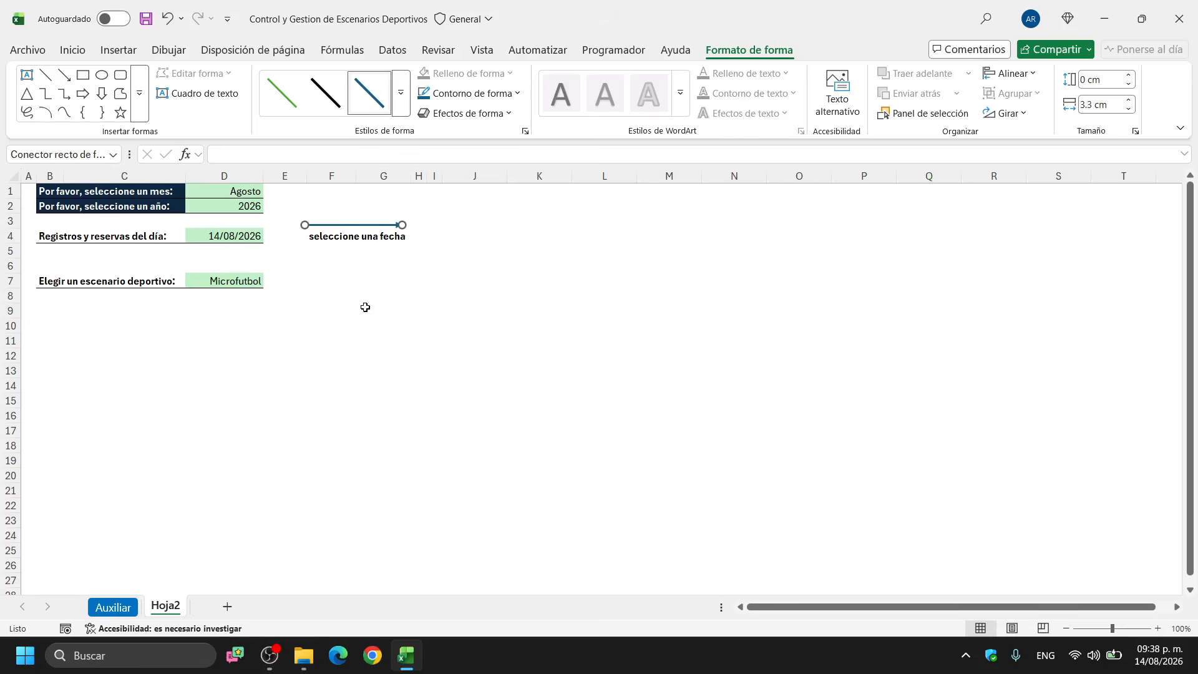
pyautogui.press('Right')
pyautogui.press('Right')
pyautogui.press('Right')
pyautogui.press('Right')
pyautogui.press('Right')
pyautogui.press('Right')
pyautogui.press('Escape')
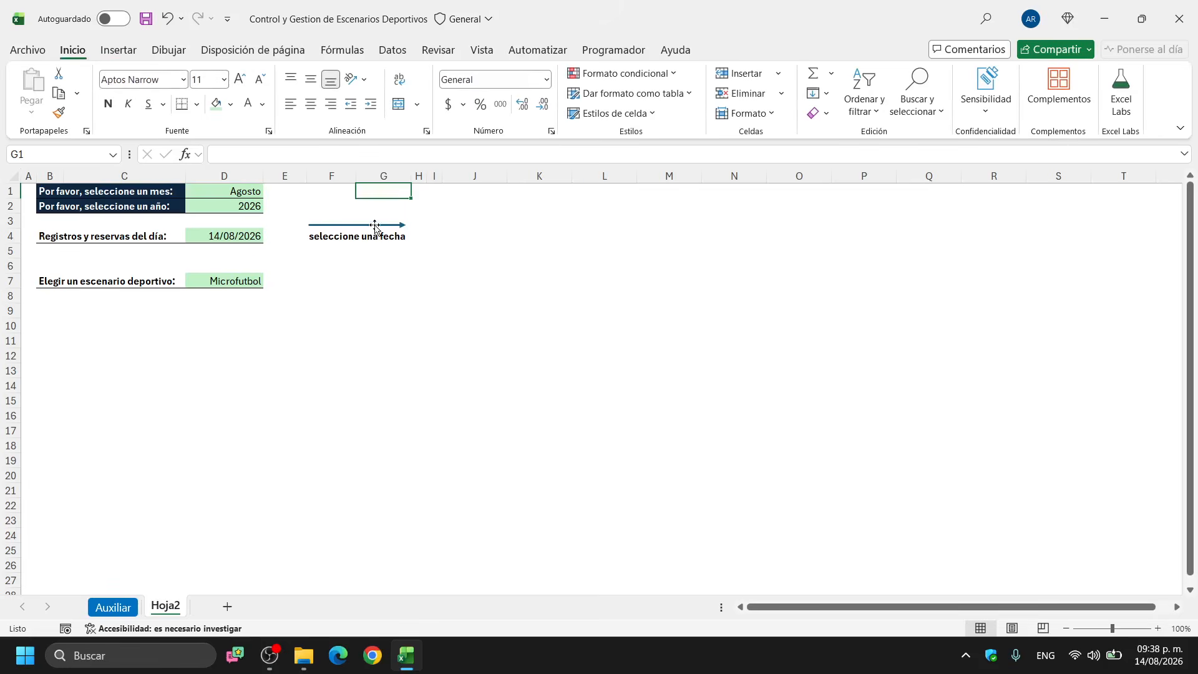
# Show the sheet's gridlines again and save the workbook
pyautogui.click(481, 52)
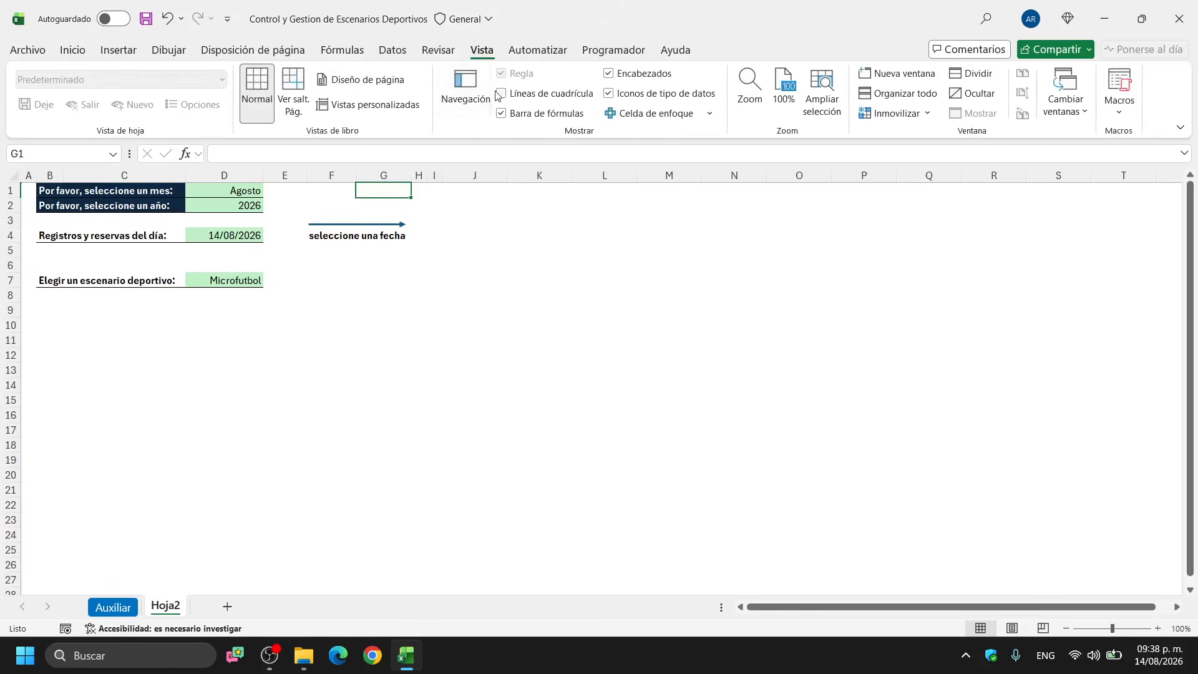
pyautogui.click(500, 94)
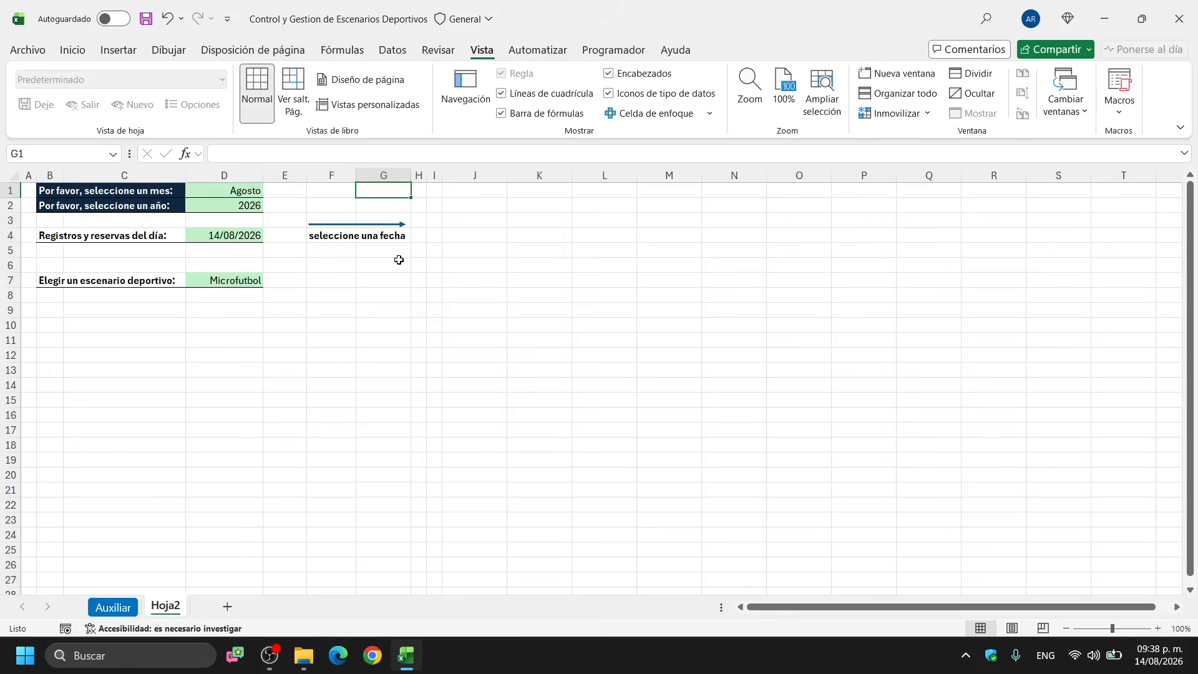
pyautogui.click(465, 188)
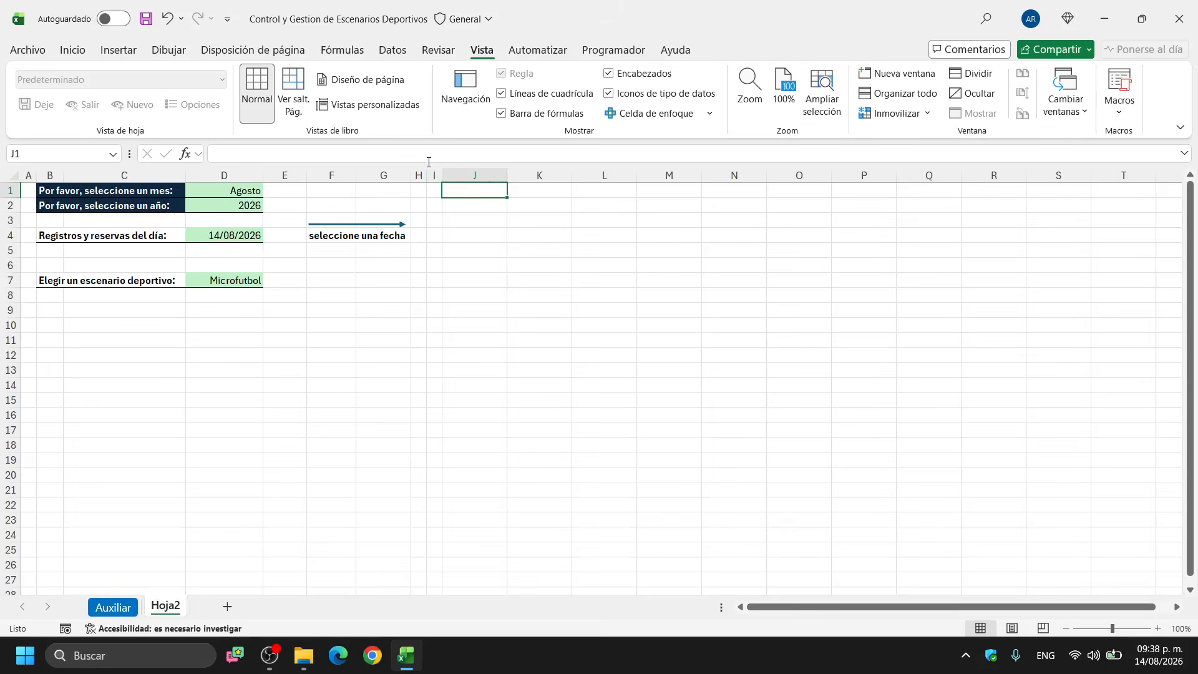
pyautogui.click(69, 57)
pyautogui.click(145, 21)
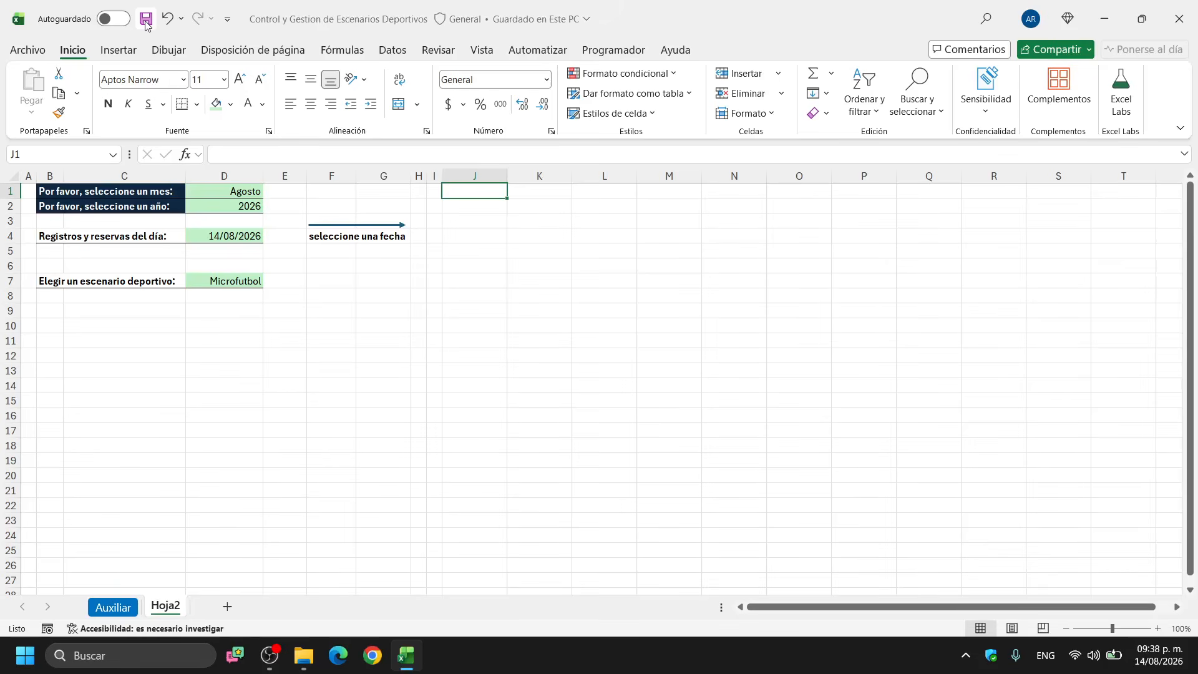
# Set the default font size for new workbooks to 15 in the Excel options and accept the restart notice
pyautogui.click(28, 50)
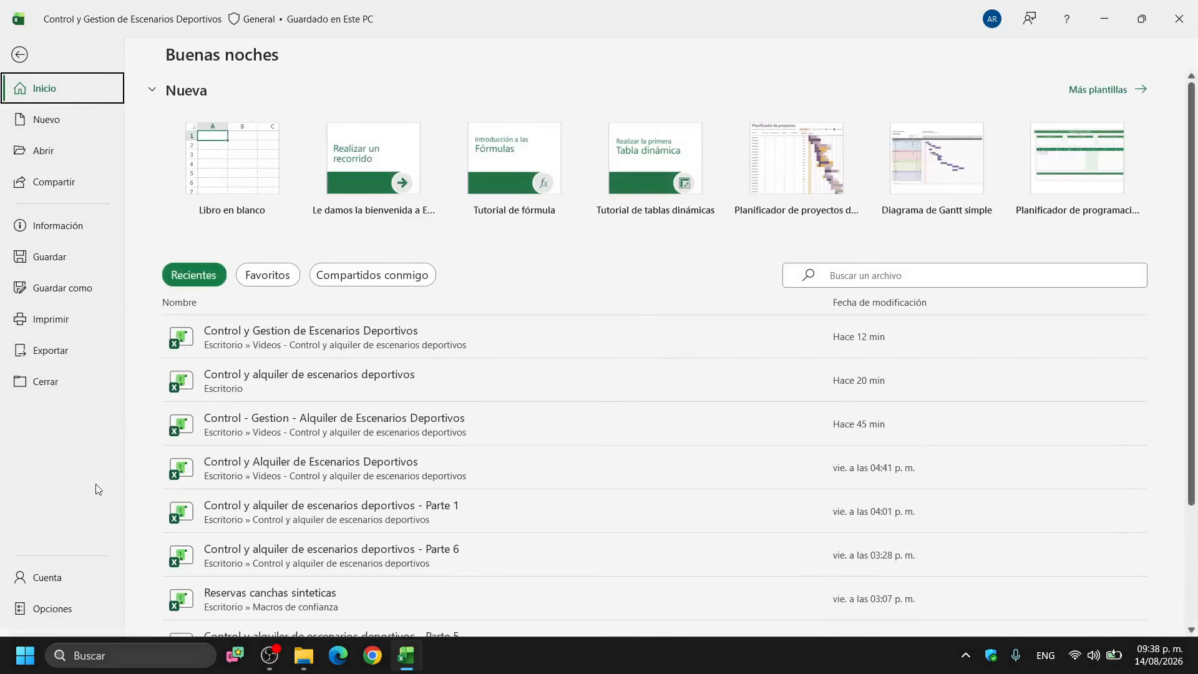
pyautogui.click(73, 609)
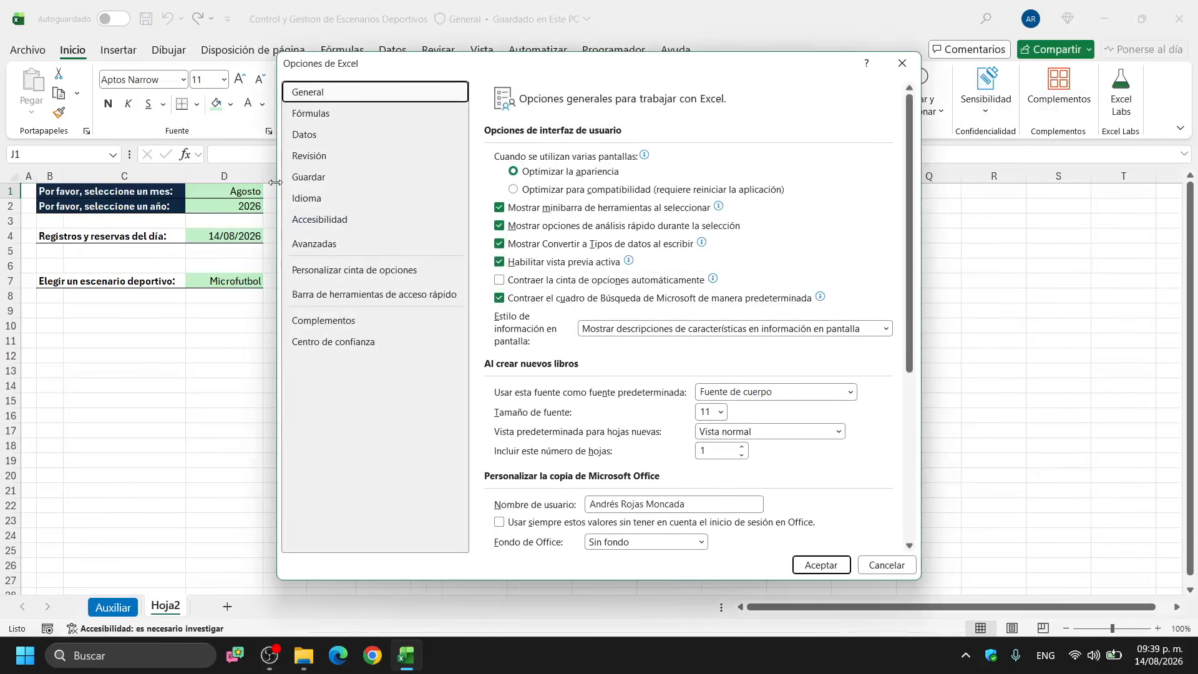
pyautogui.click(700, 413)
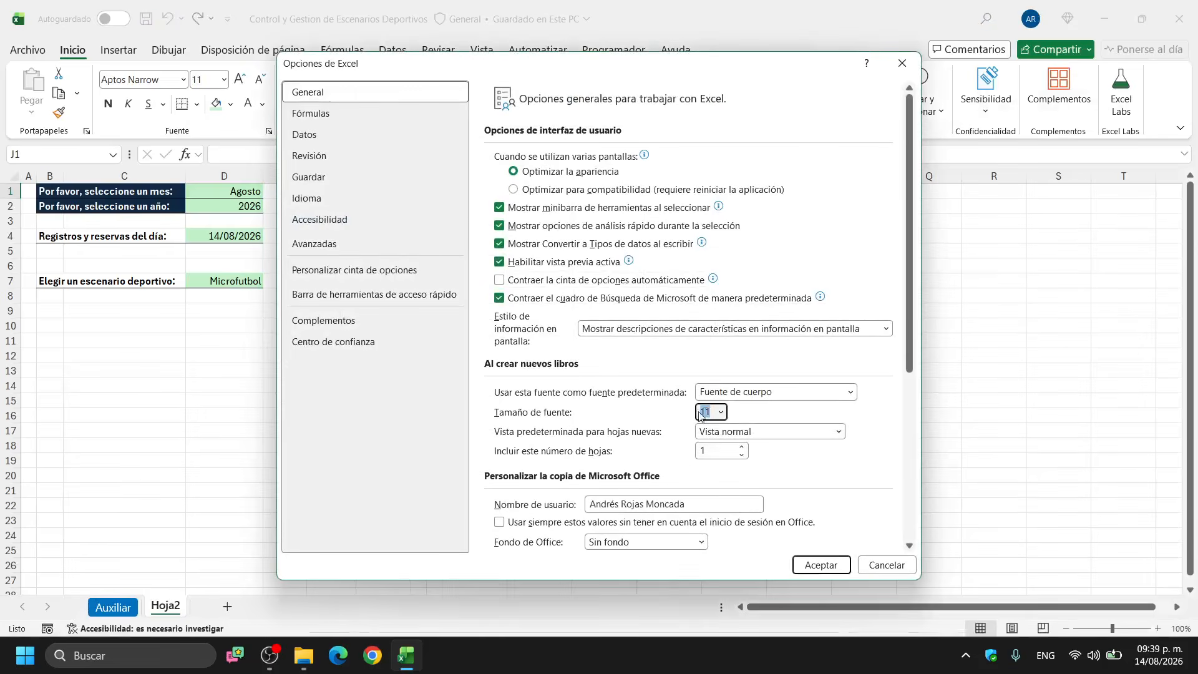
pyautogui.write('15')
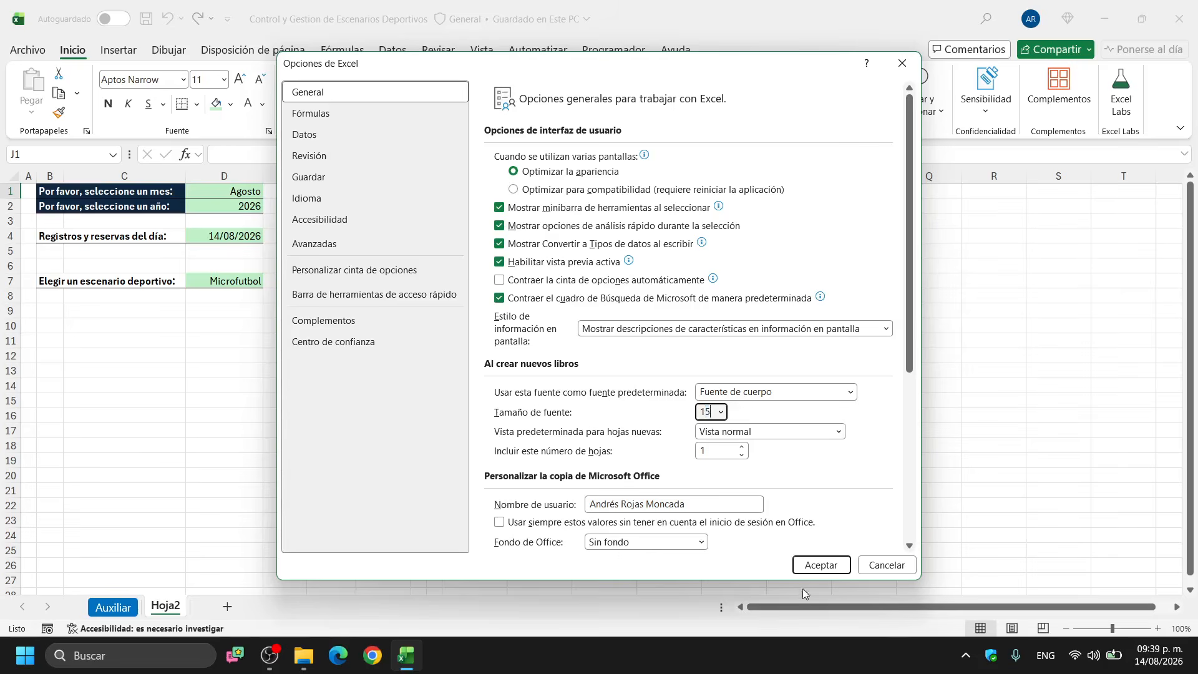
pyautogui.click(839, 563)
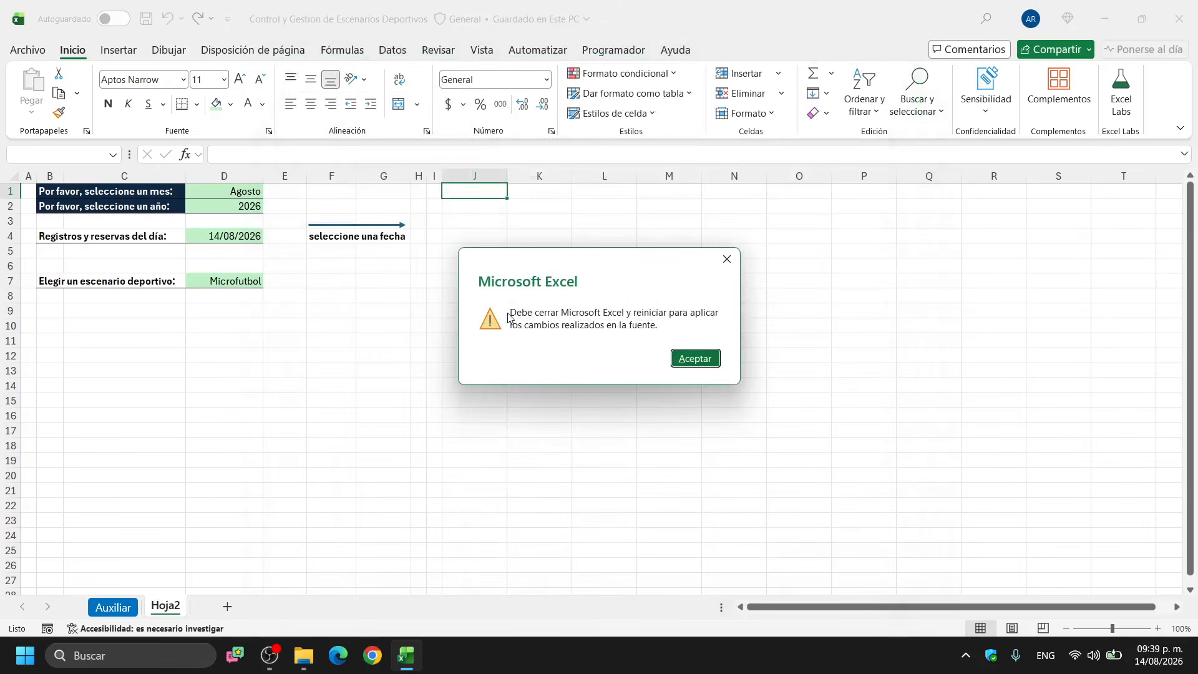
pyautogui.click(688, 360)
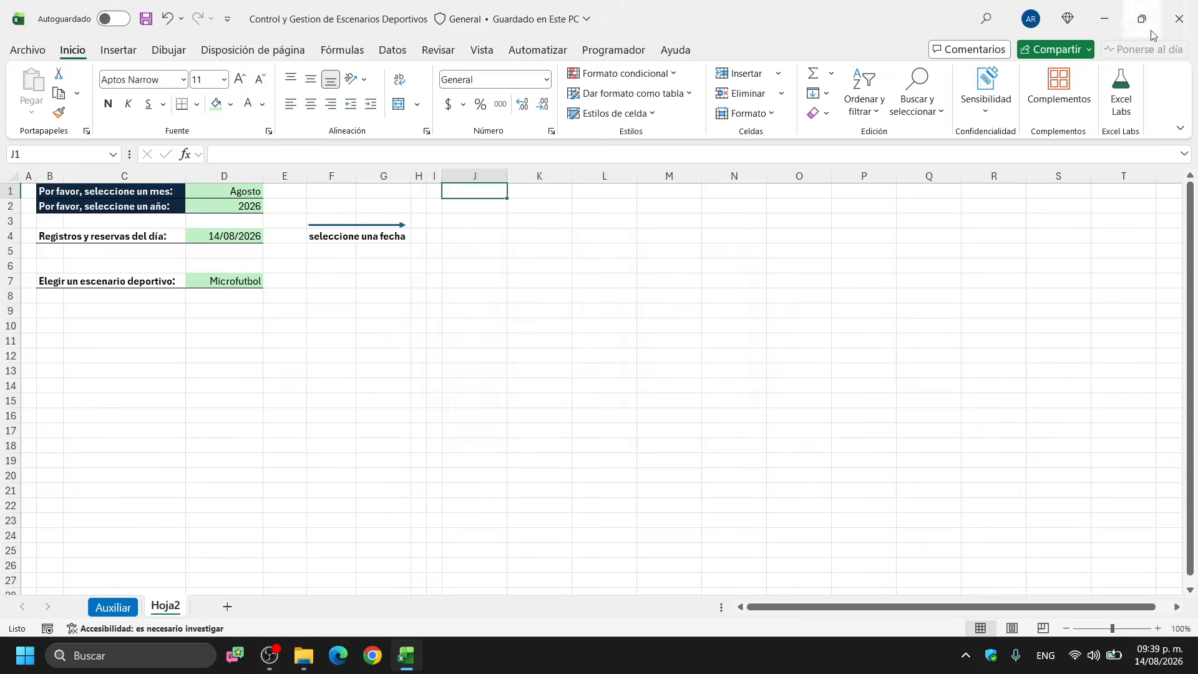
# Close Excel and reopen the workbook Control y Gestion de Escenarios Deportivos from its folder
pyautogui.click(1179, 19)
pyautogui.click(272, 137)
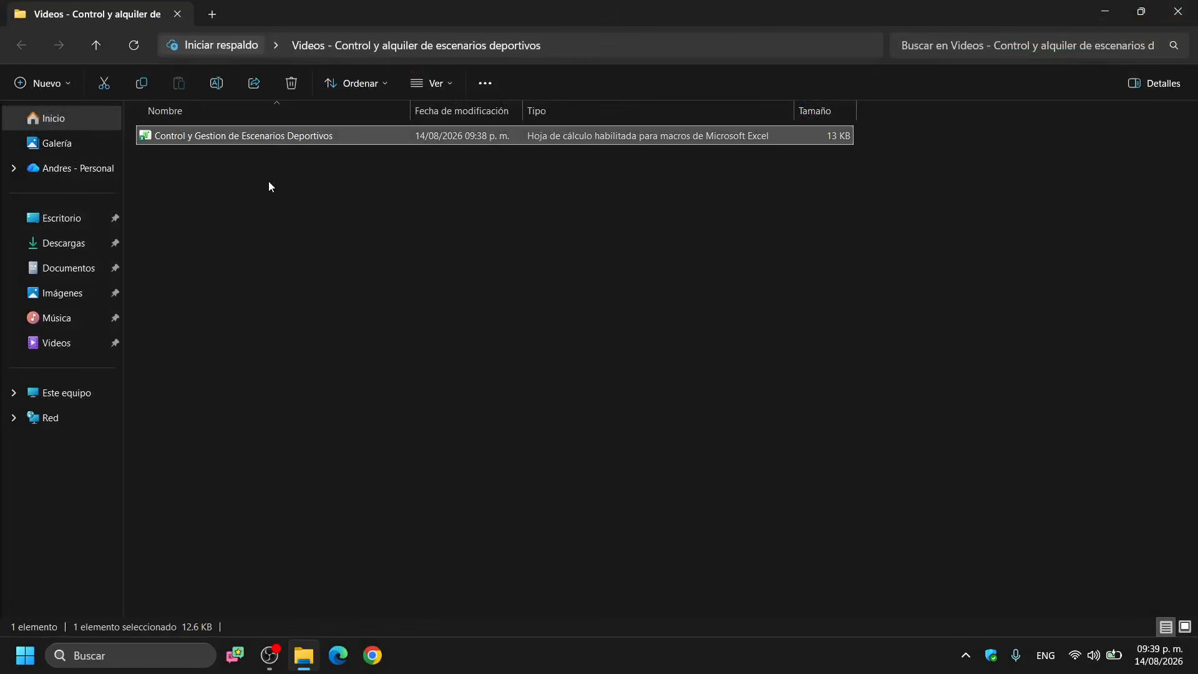
pyautogui.press('Return')
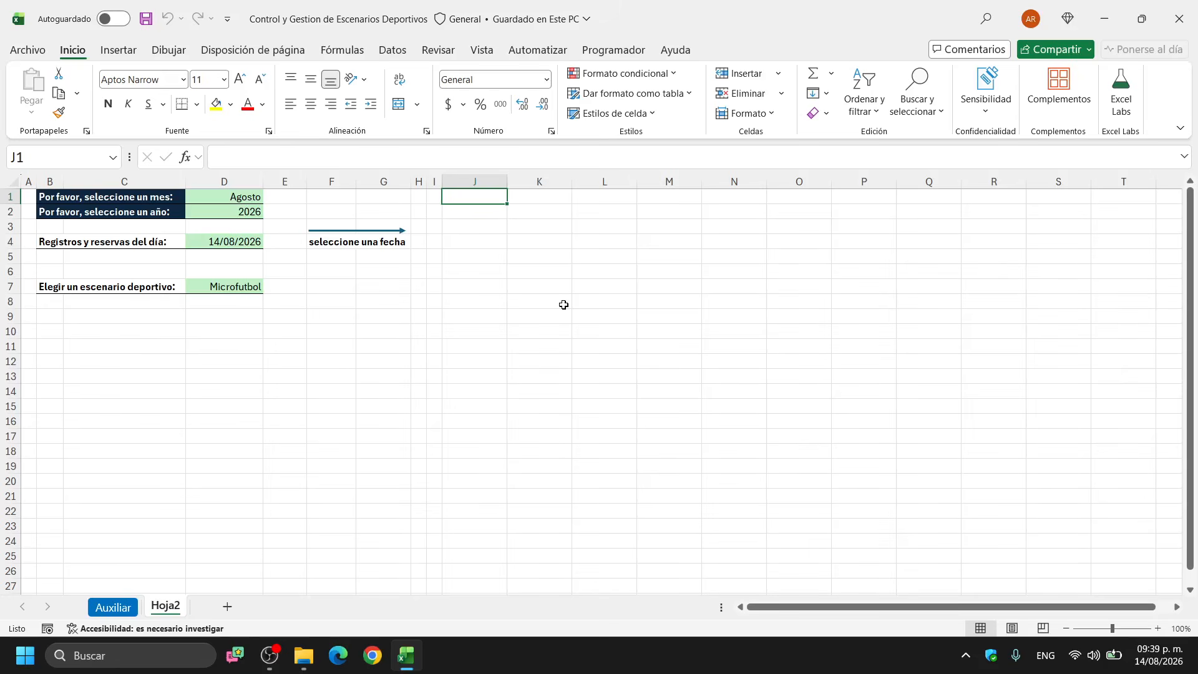
# Start a formula in J2 referencing J4:J7, evaluate the reference to examine the vertical array's separators, and restore the range
pyautogui.click(478, 214)
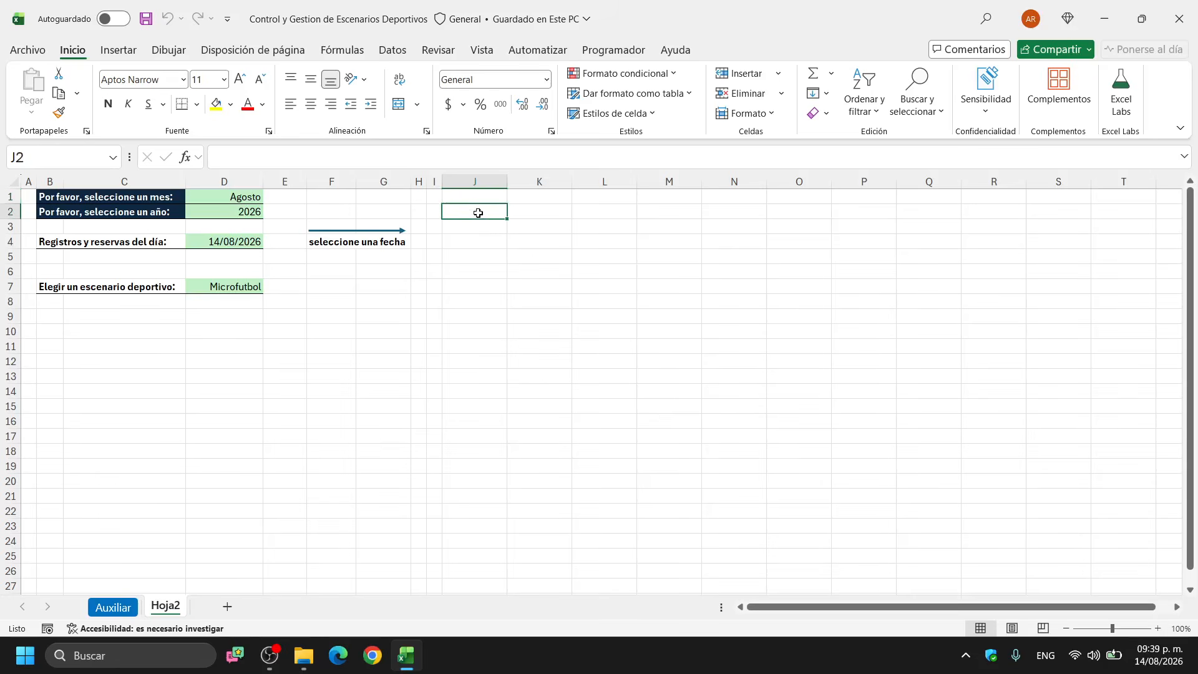
pyautogui.click(470, 157)
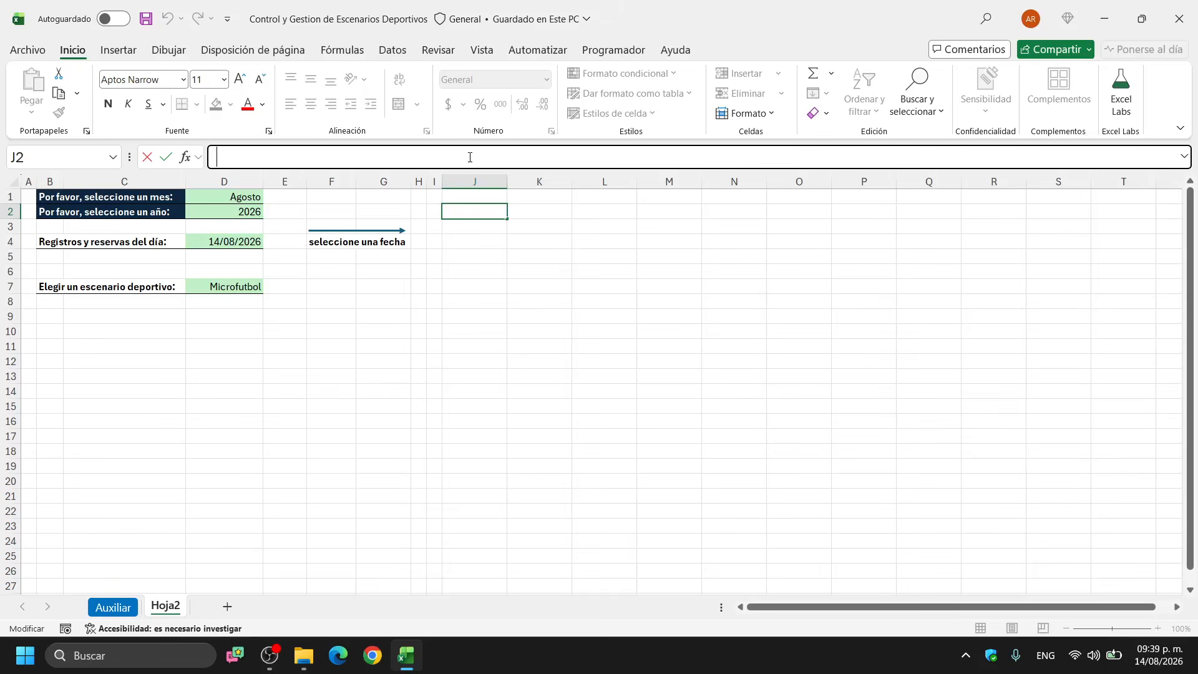
pyautogui.write('=')
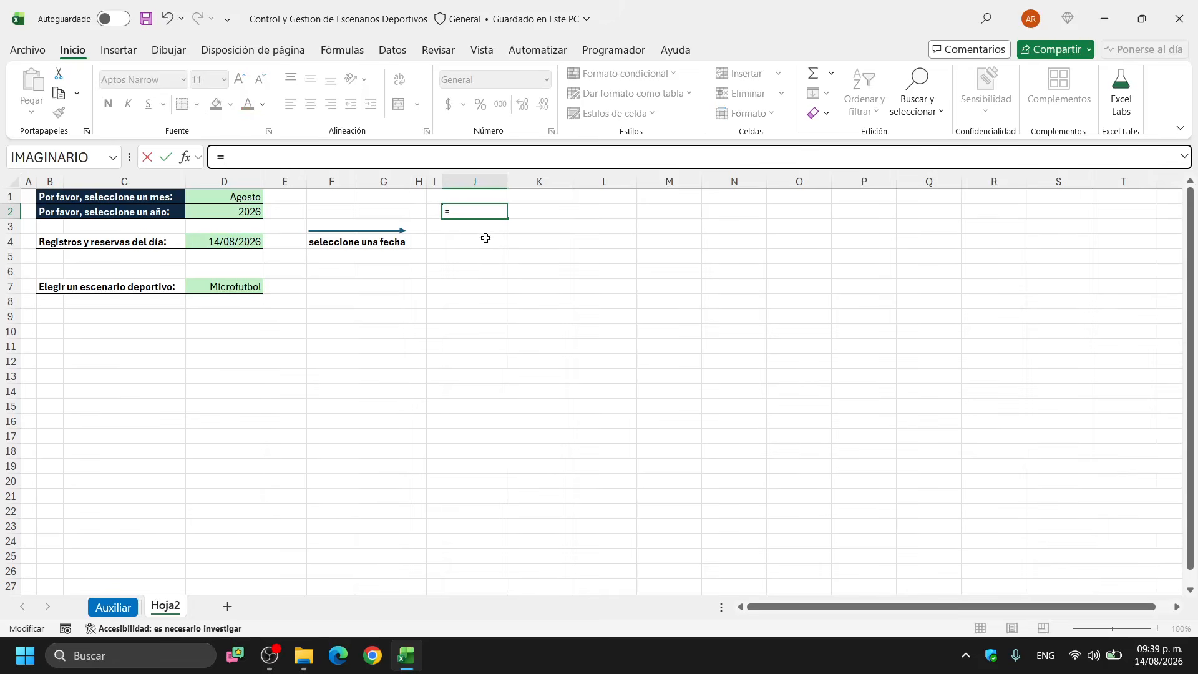
pyautogui.moveTo(485, 239); pyautogui.dragTo(486, 288)
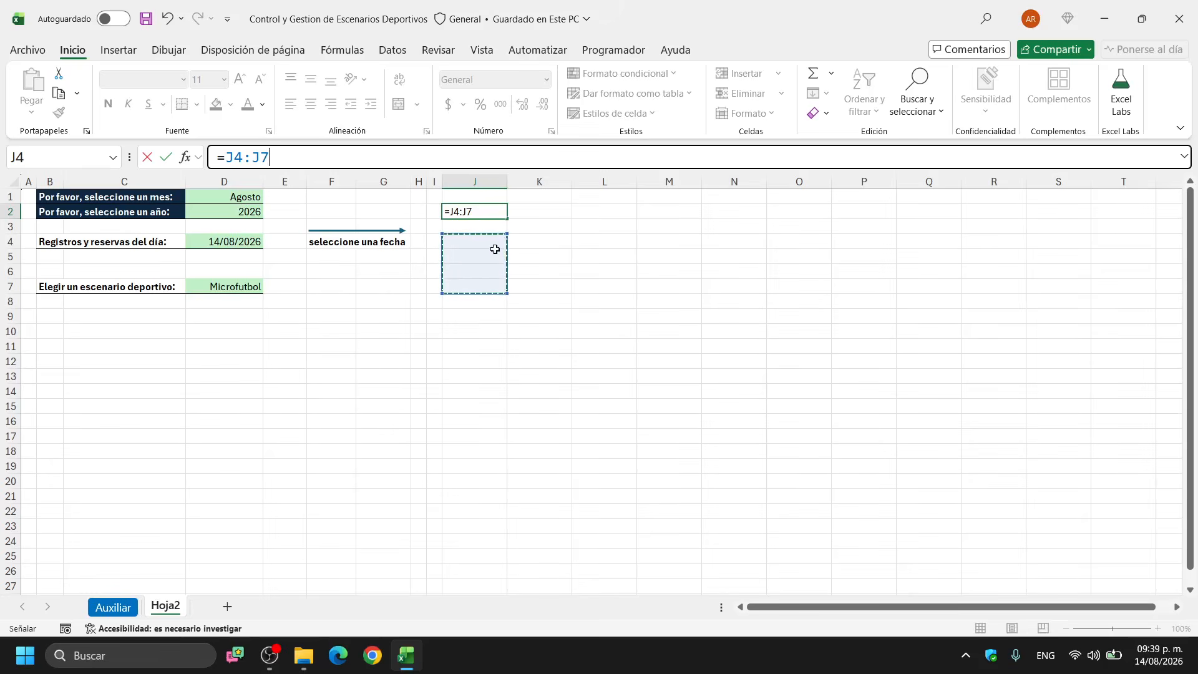
pyautogui.moveTo(226, 157); pyautogui.dragTo(281, 159)
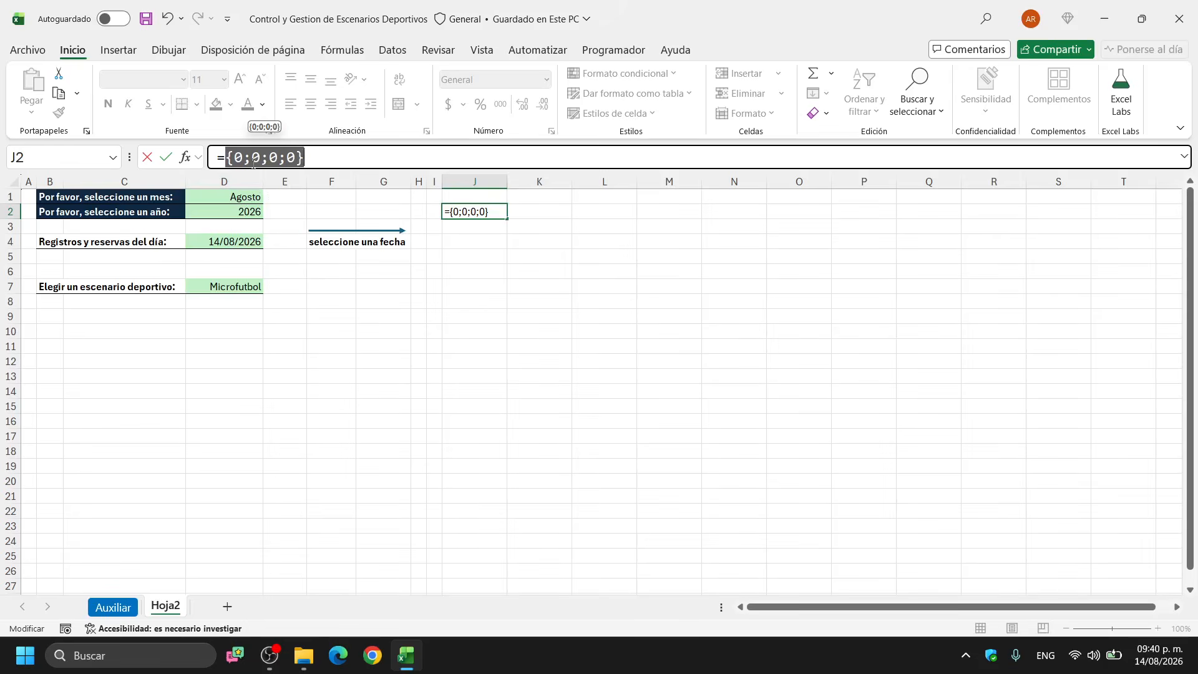
pyautogui.click(247, 157)
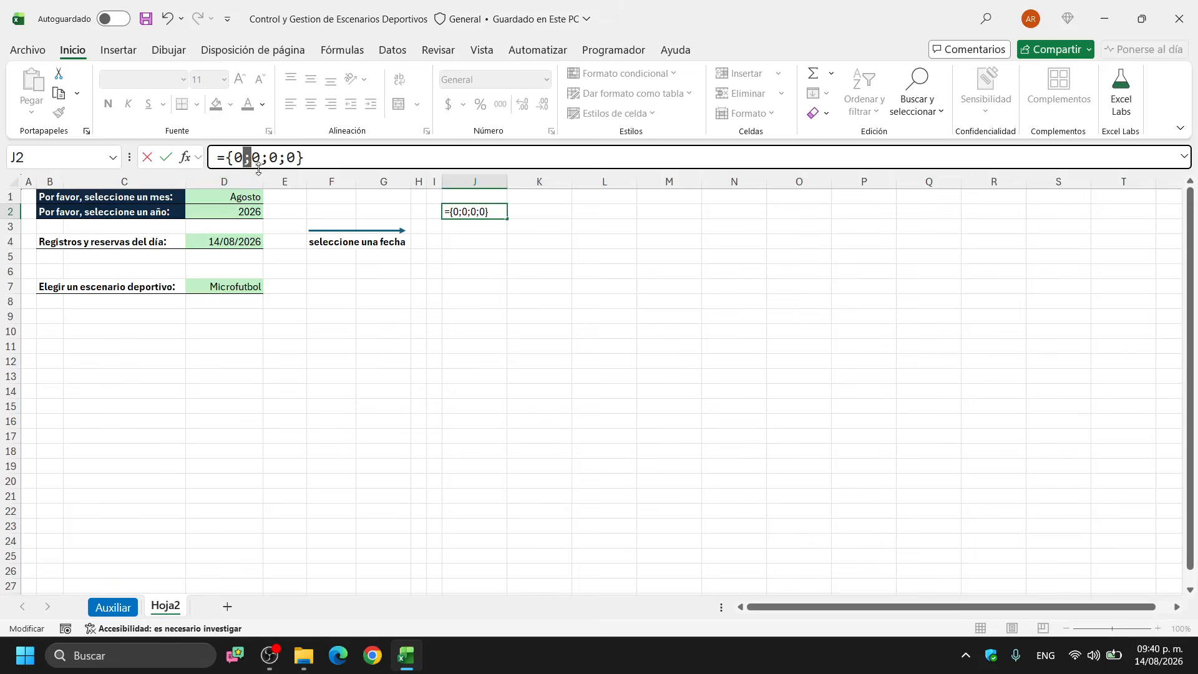
pyautogui.moveTo(270, 159); pyautogui.dragTo(279, 158)
pyautogui.moveTo(306, 159); pyautogui.dragTo(229, 159)
pyautogui.moveTo(474, 241); pyautogui.dragTo(474, 286)
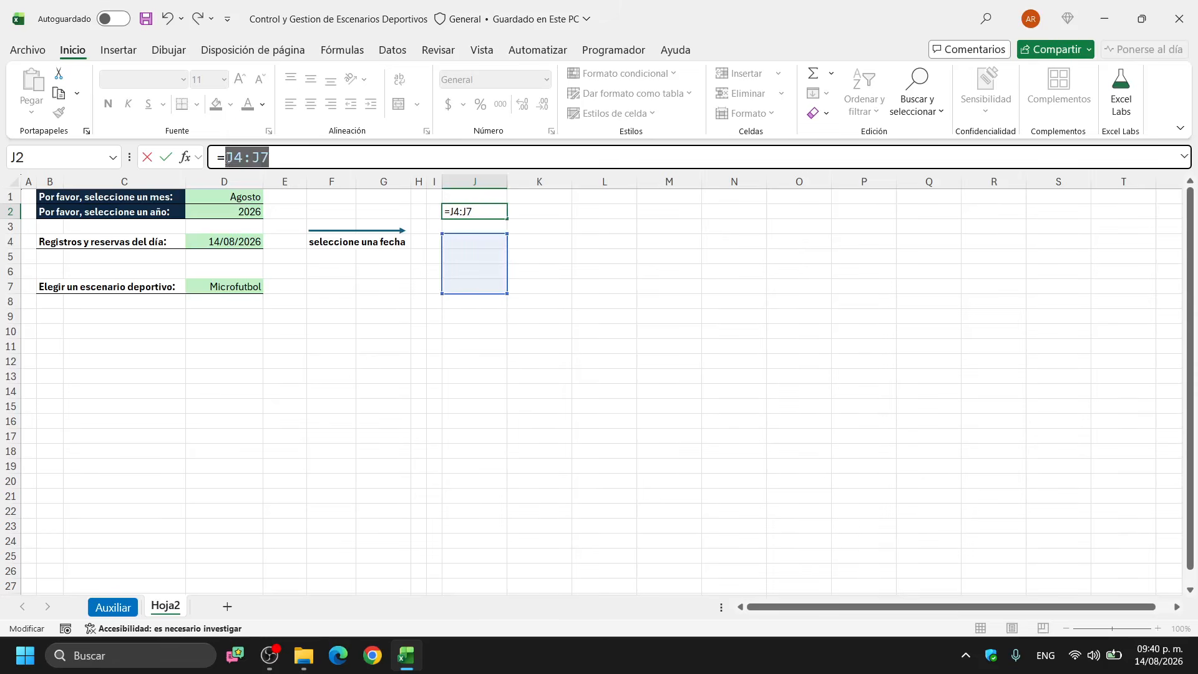
# Change the reference in the J2 formula to the horizontal range J4:M4
pyautogui.click(476, 241)
pyautogui.moveTo(477, 240); pyautogui.dragTo(652, 243)
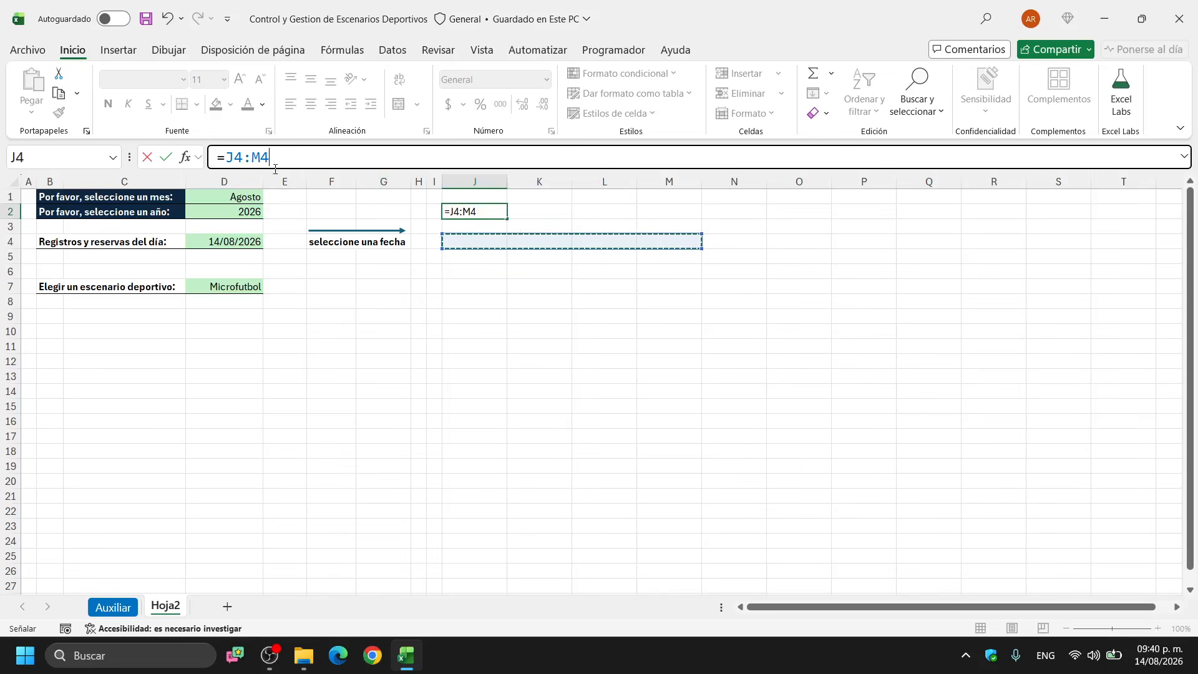
# Evaluate the J4:M4 reference in cell J2's formula as an array constant, examine its elements and separators, and discard the entry
pyautogui.moveTo(276, 157); pyautogui.dragTo(226, 158)
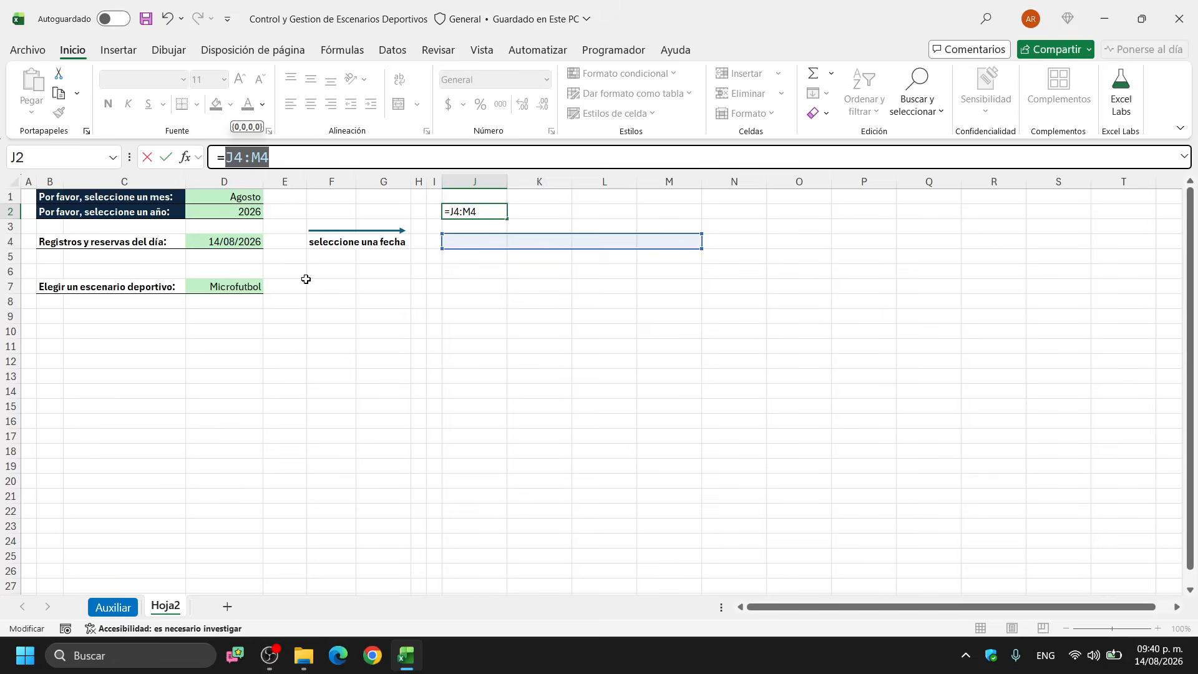
pyautogui.press('F9')
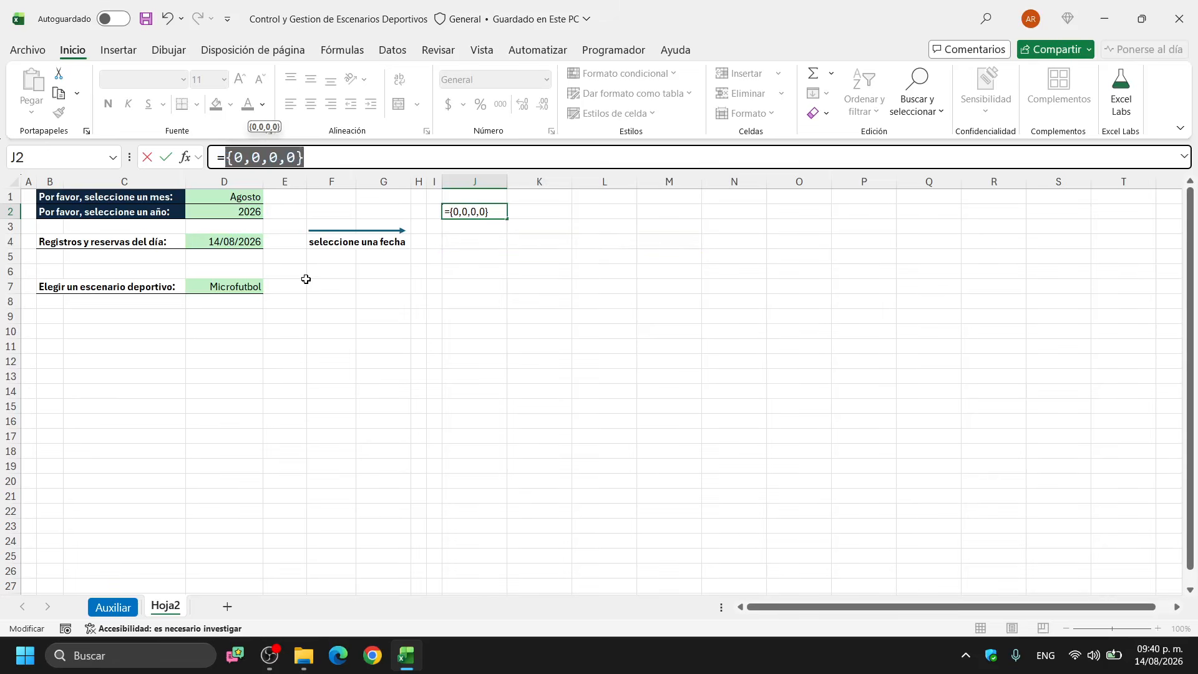
pyautogui.click(248, 157)
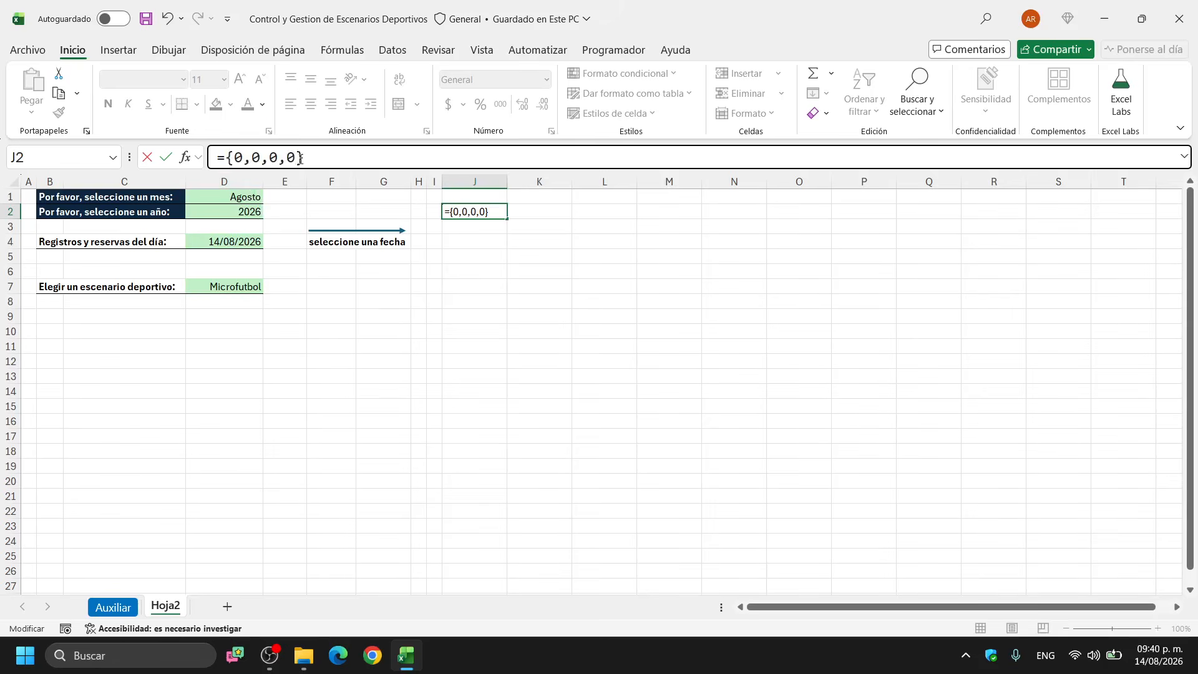
pyautogui.doubleClick(298, 158)
pyautogui.doubleClick(230, 159)
pyautogui.doubleClick(247, 158)
pyautogui.doubleClick(238, 158)
pyautogui.doubleClick(245, 159)
pyautogui.doubleClick(256, 158)
pyautogui.doubleClick(264, 158)
pyautogui.doubleClick(273, 158)
pyautogui.doubleClick(282, 158)
pyautogui.doubleClick(291, 158)
pyautogui.hotkey('ctrl', 'z')
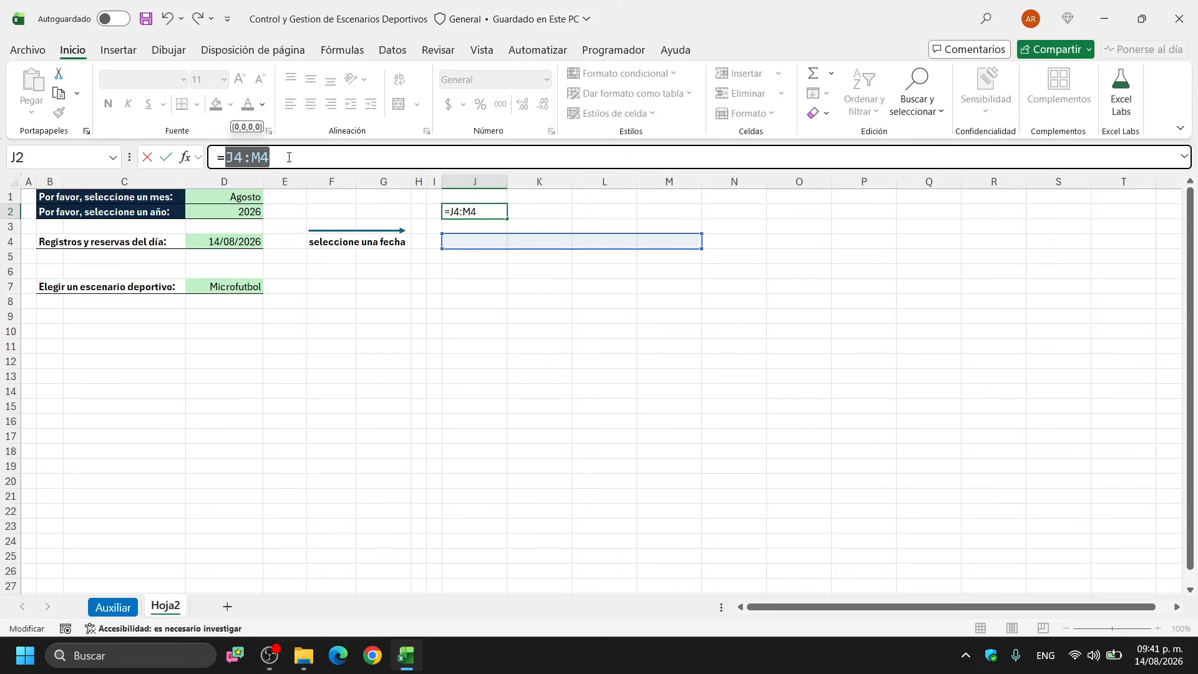
pyautogui.press('Escape')
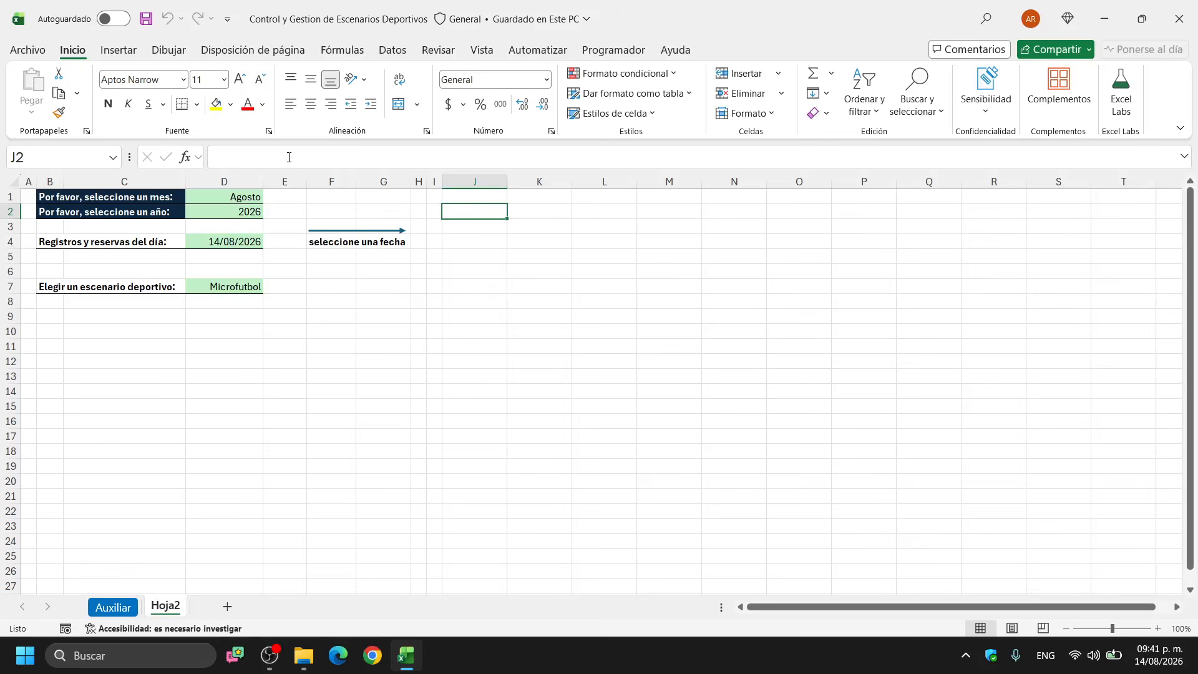
# Check the August 2026 month layout in the system calendar and return to cell J2
pyautogui.moveTo(1164, 668)
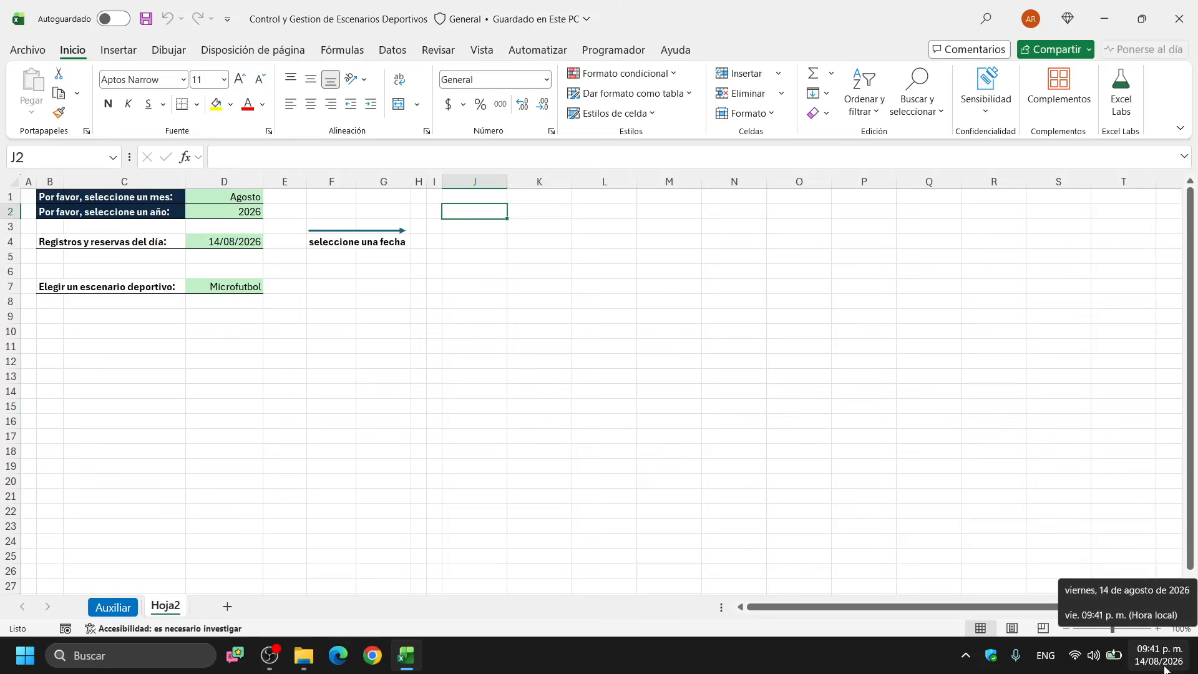
pyautogui.click(1164, 669)
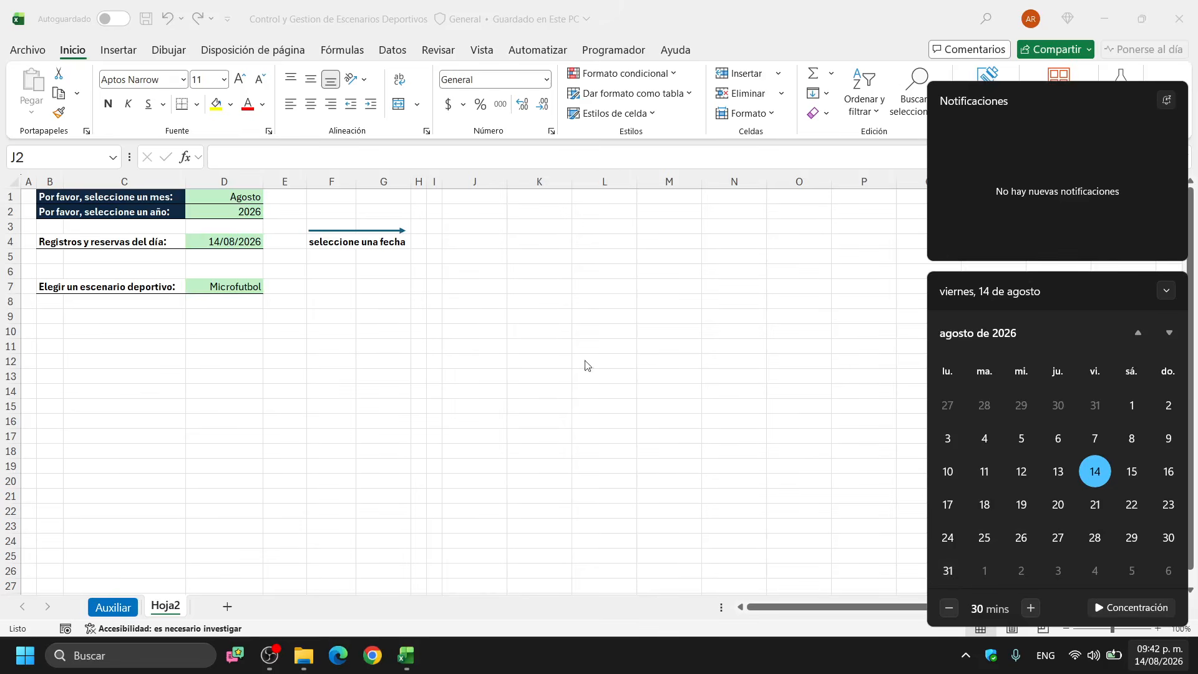
pyautogui.click(488, 215)
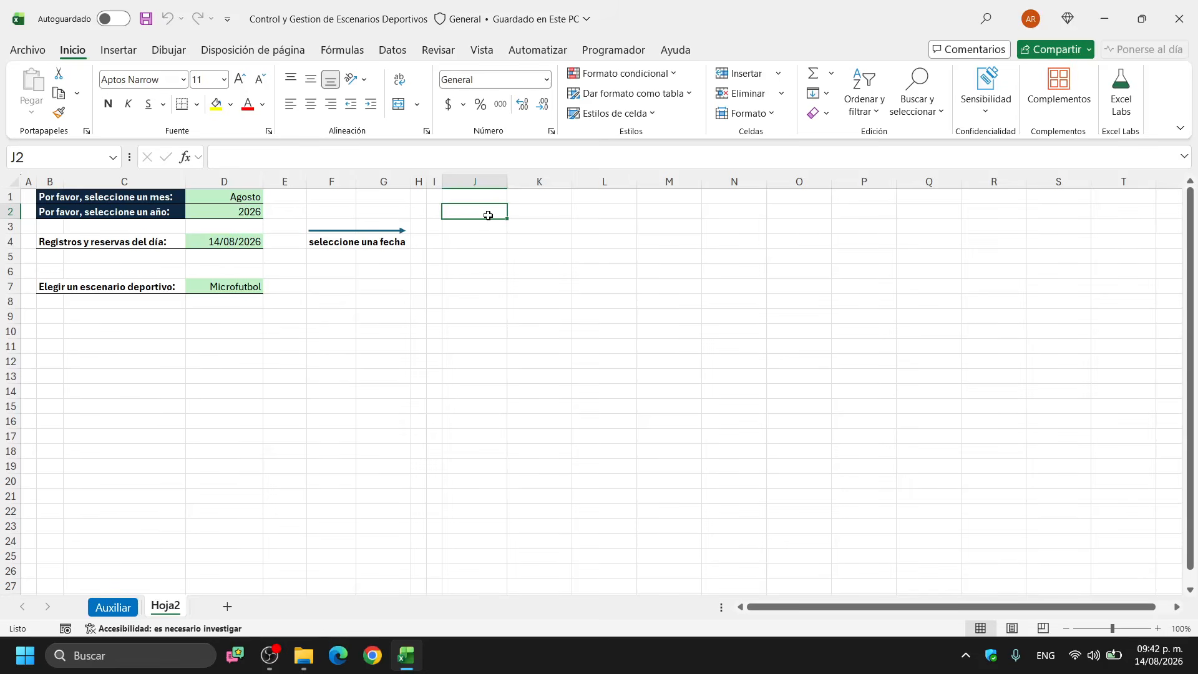
# Apply thin solid grey outline and inside borders to the range J2:P7
pyautogui.moveTo(486, 212); pyautogui.dragTo(850, 209)
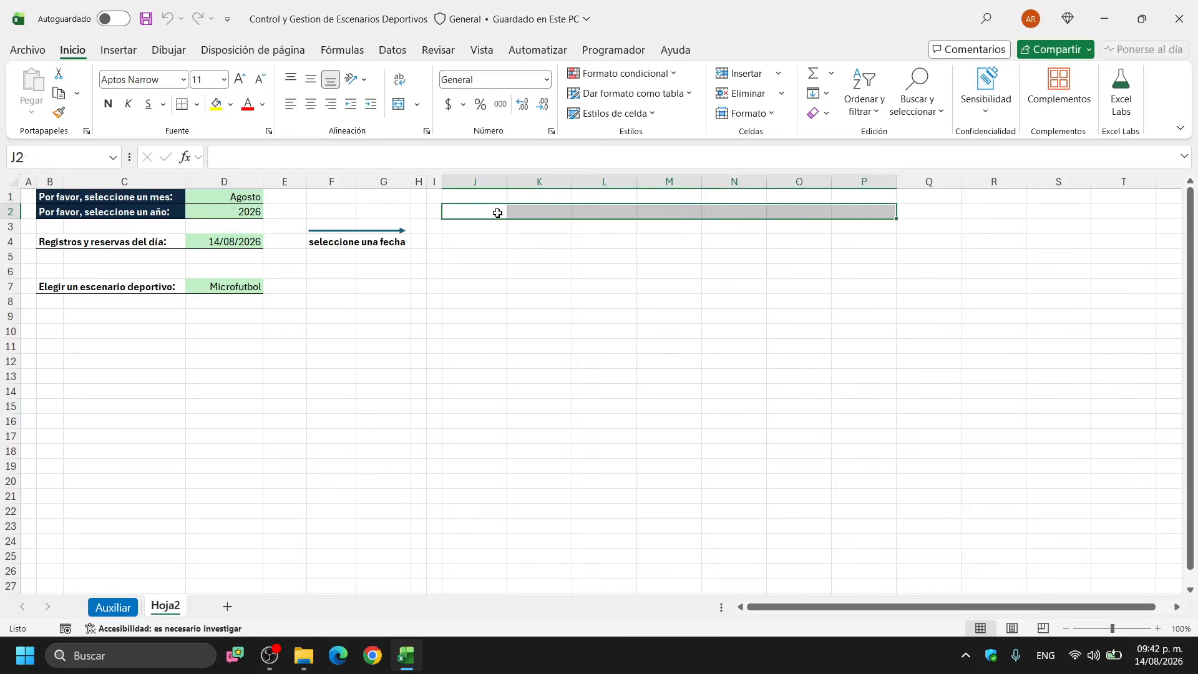
pyautogui.click(496, 212)
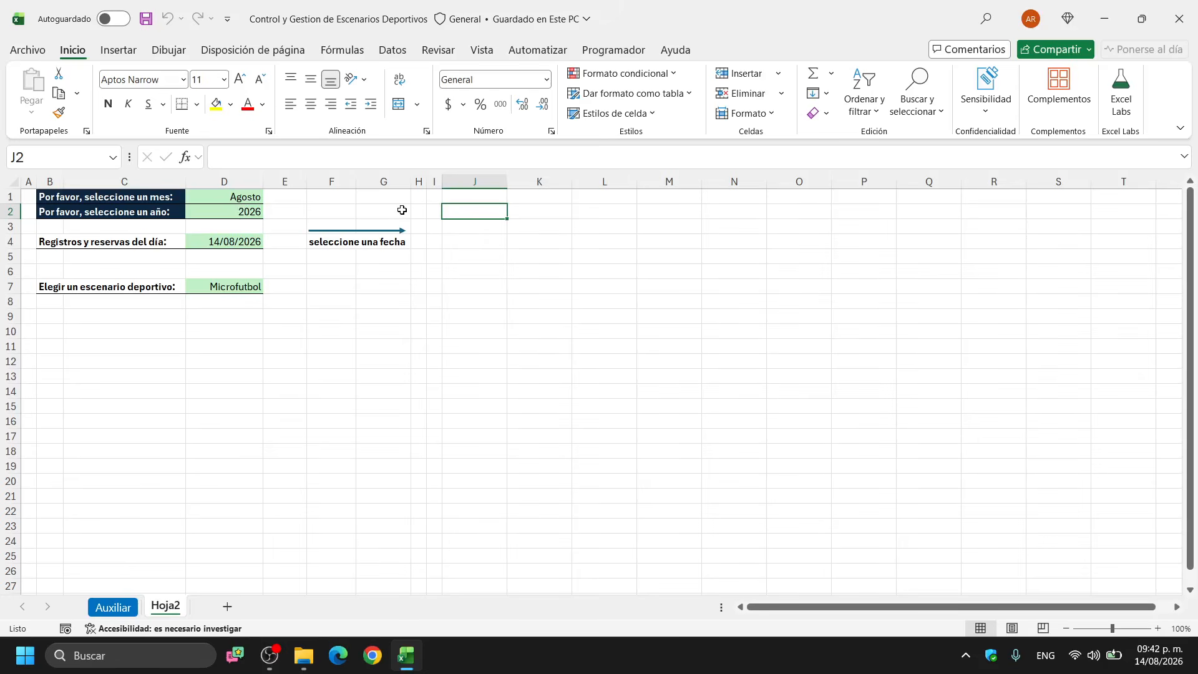
pyautogui.moveTo(473, 208); pyautogui.dragTo(843, 215)
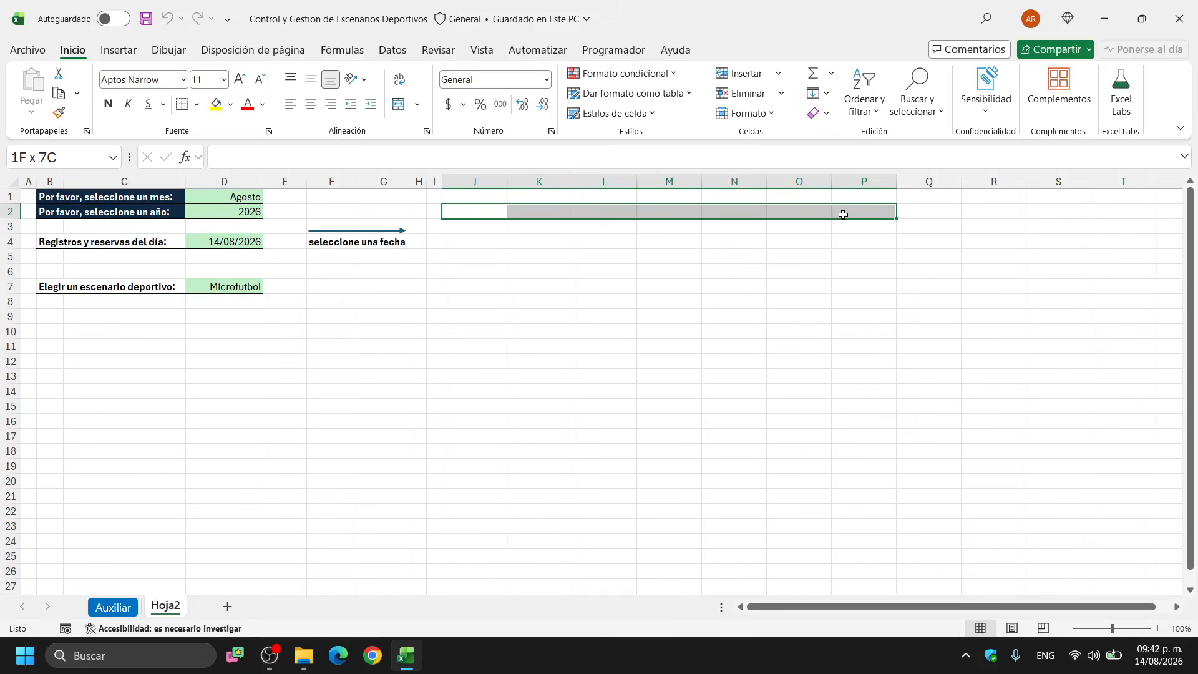
pyautogui.moveTo(843, 214); pyautogui.dragTo(847, 287)
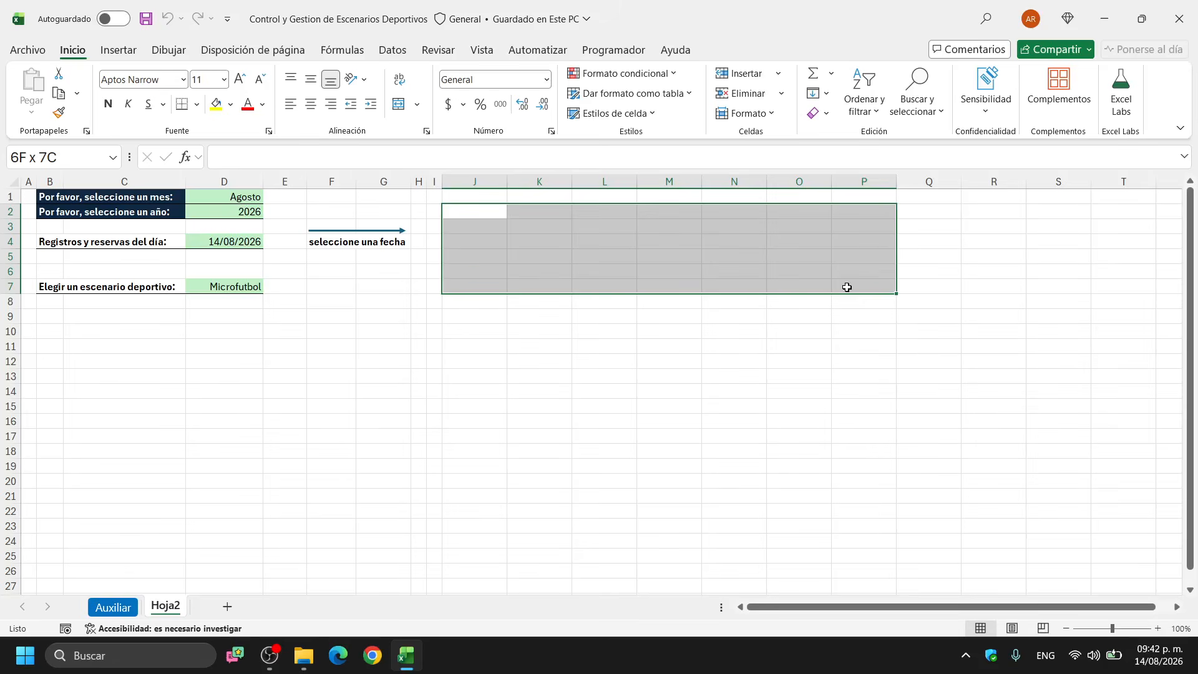
pyautogui.moveTo(847, 286); pyautogui.dragTo(846, 287)
pyautogui.click(197, 105)
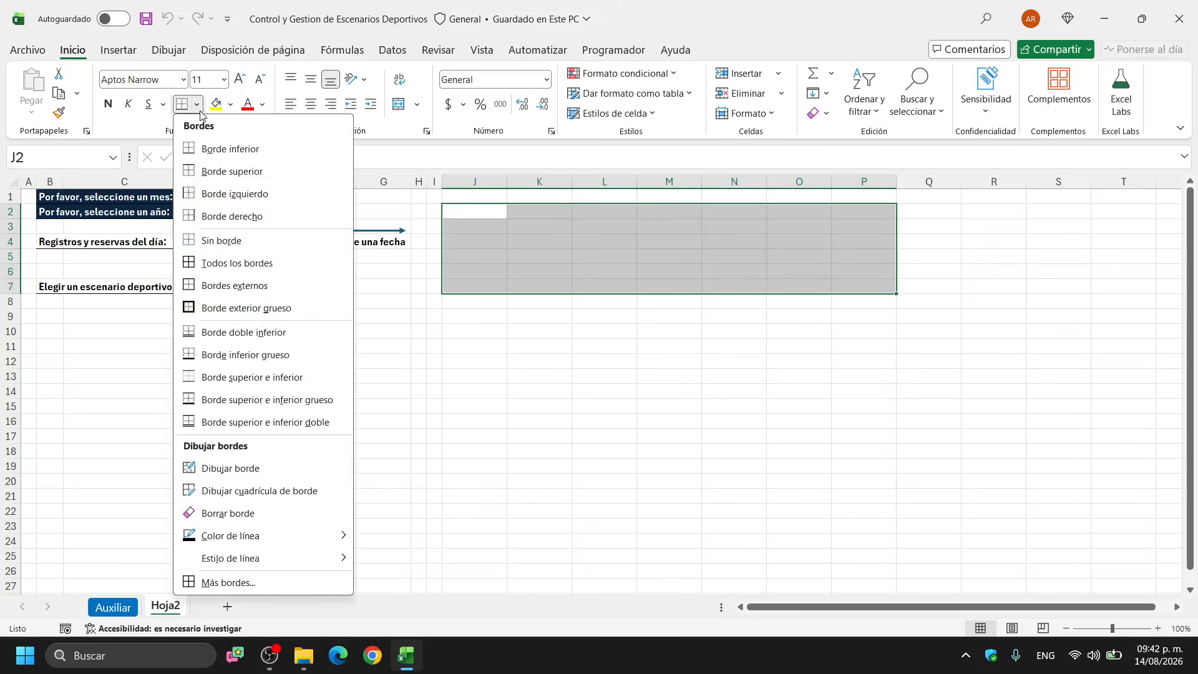
pyautogui.click(273, 583)
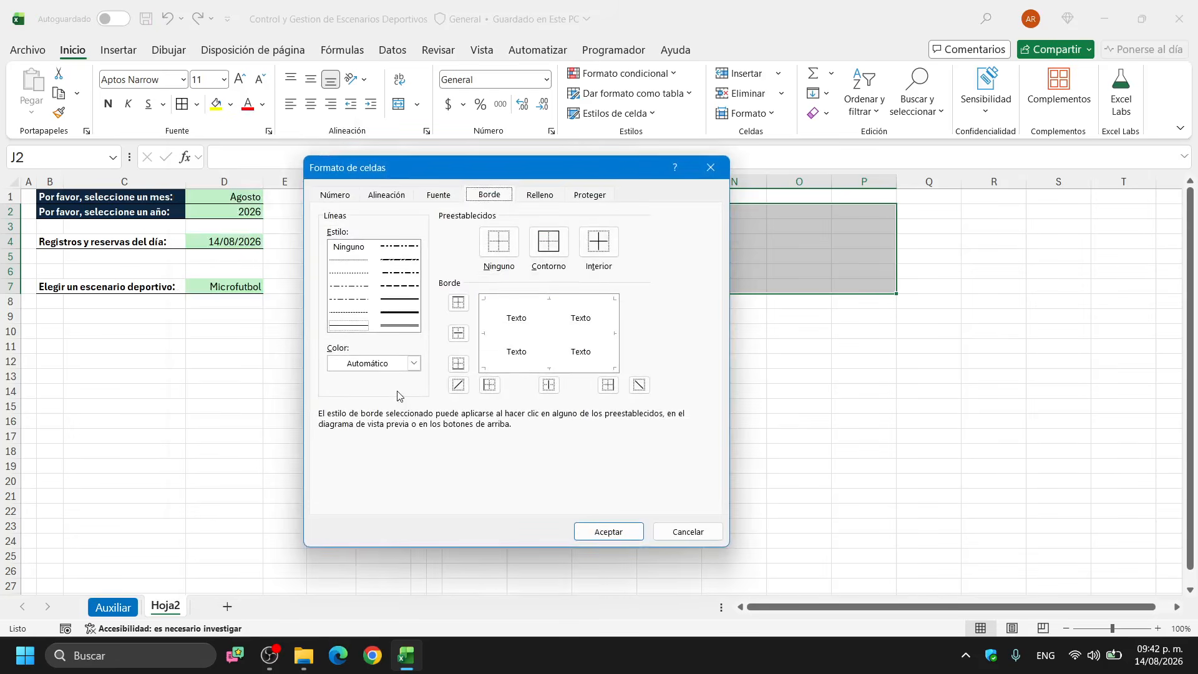
pyautogui.click(363, 325)
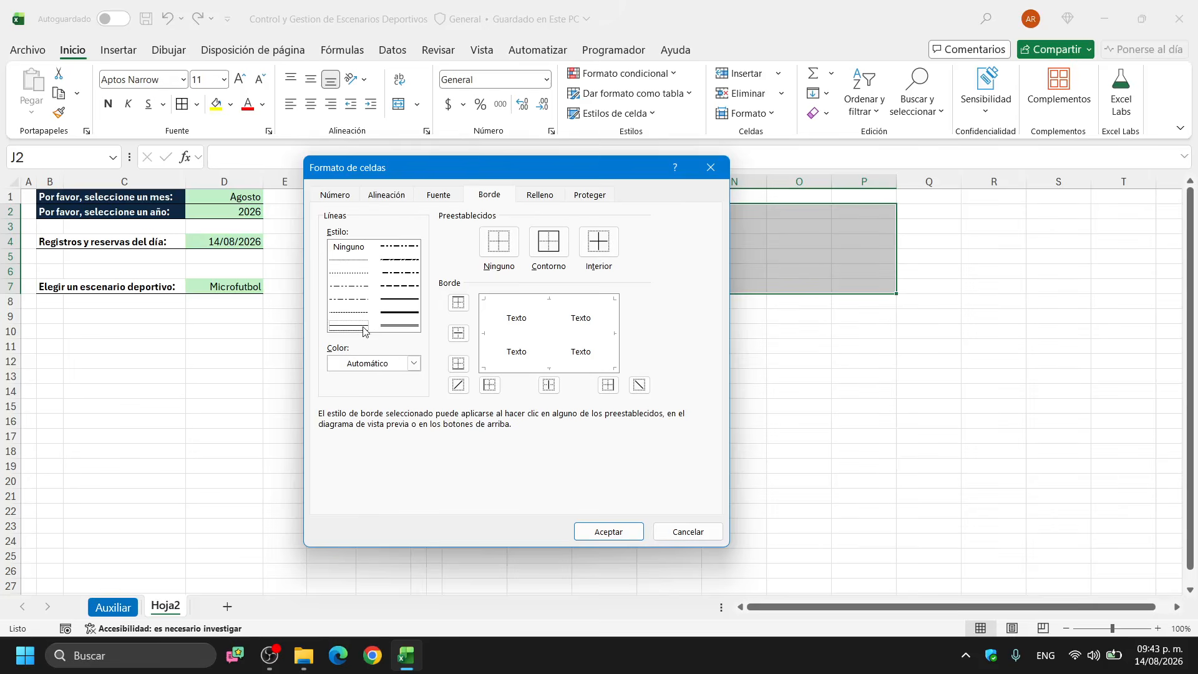
pyautogui.click(414, 363)
pyautogui.click(364, 458)
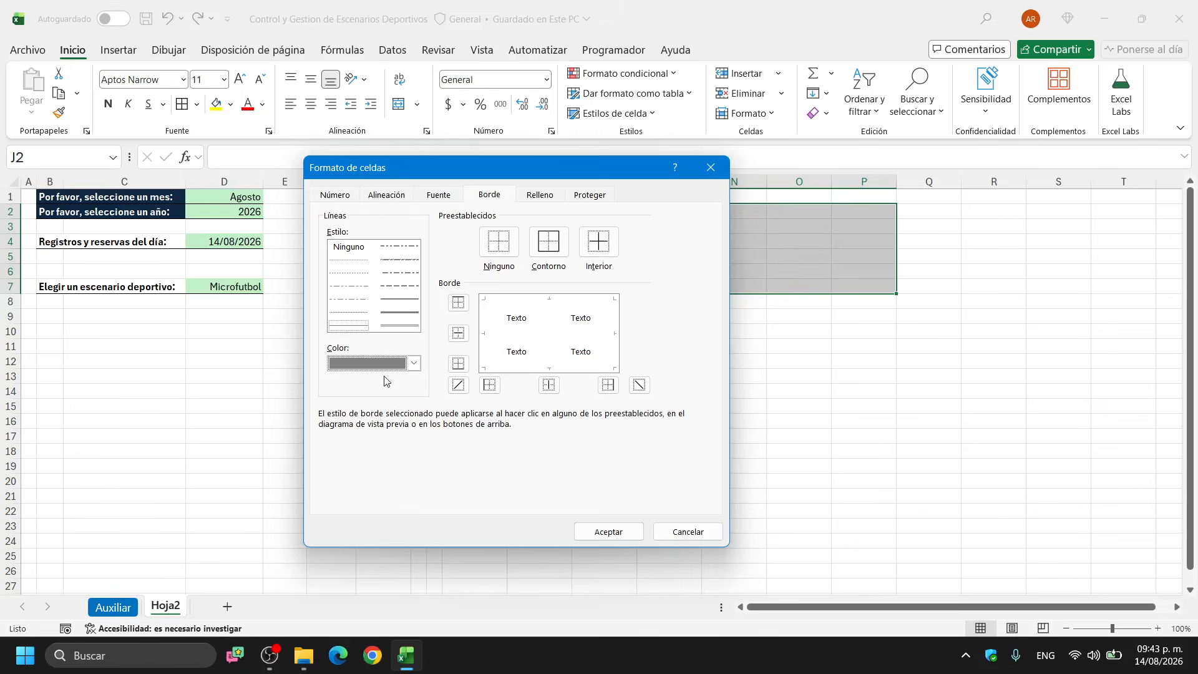
pyautogui.click(549, 244)
pyautogui.click(596, 243)
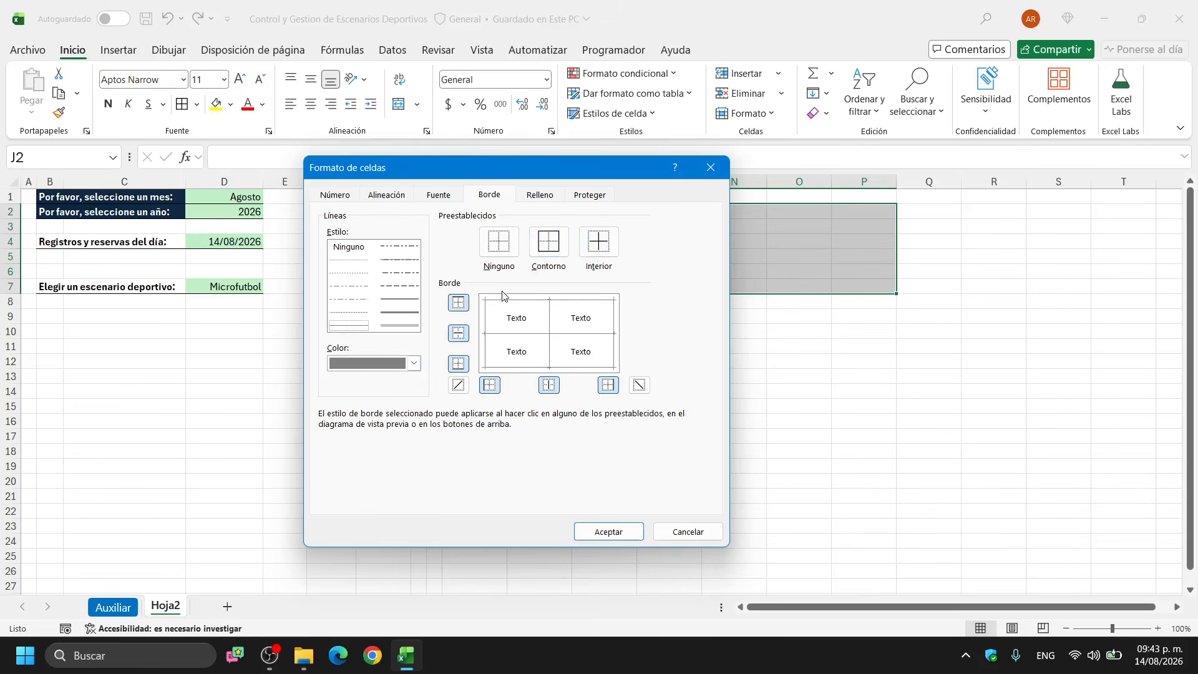
pyautogui.click(606, 531)
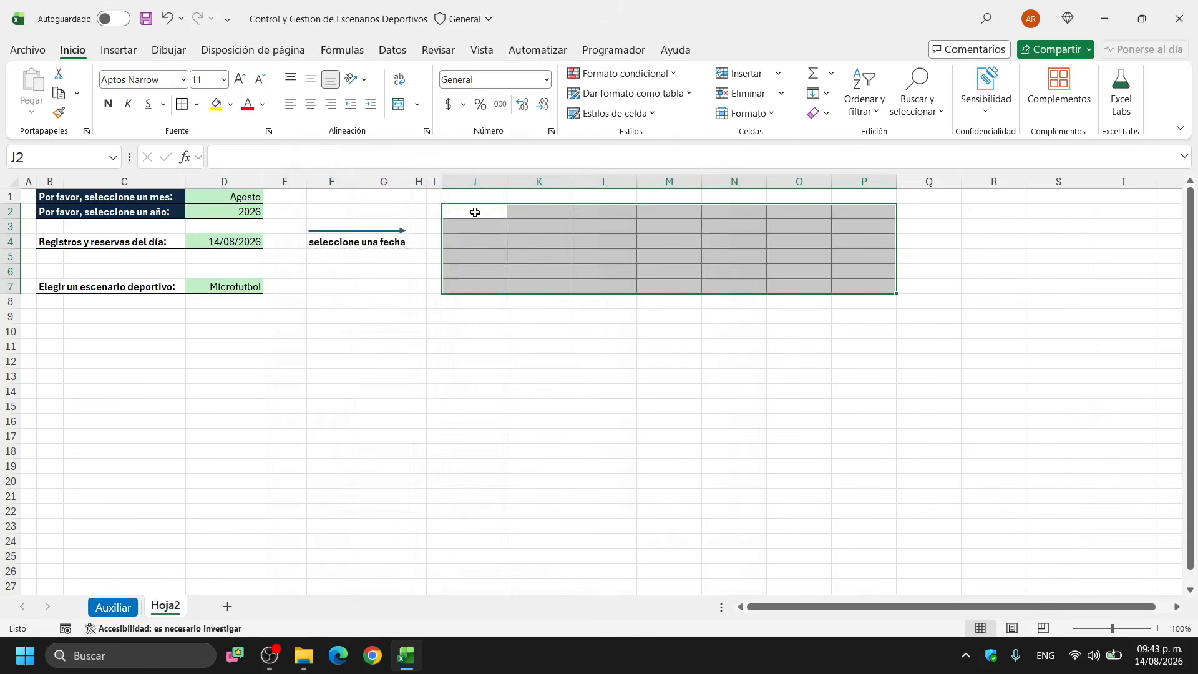
# Start a formula across the range J2:P7 with three empty bracketed terms added together, =()+()+()
pyautogui.click(475, 212)
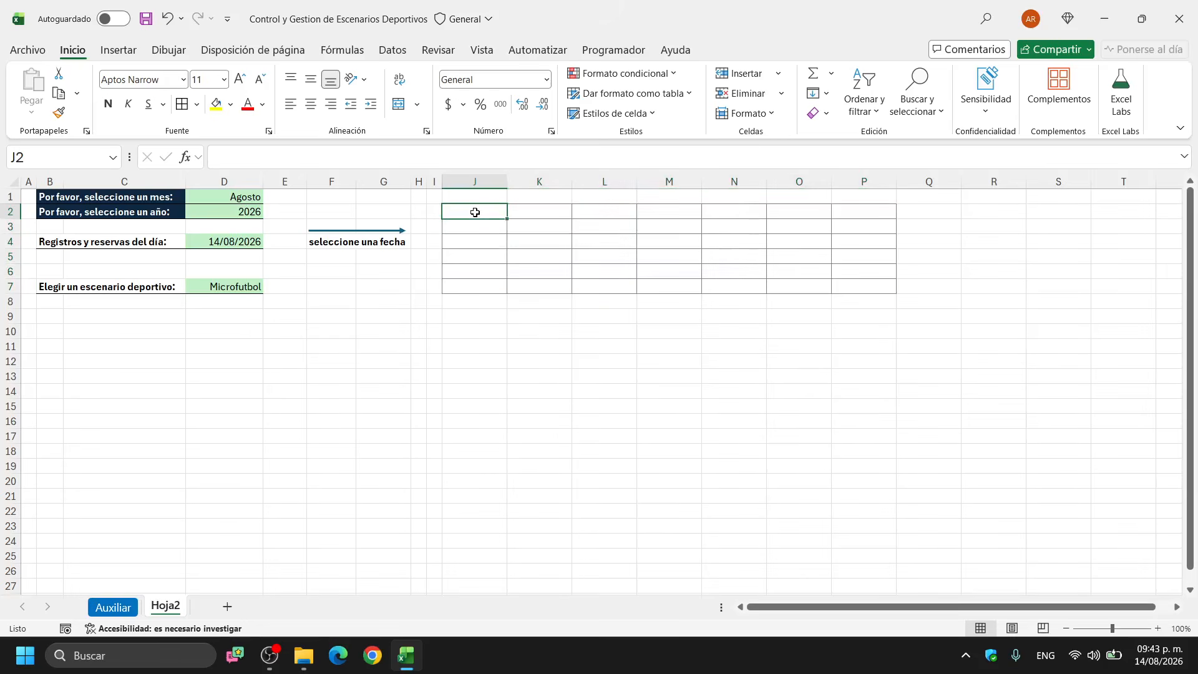
pyautogui.moveTo(475, 212); pyautogui.dragTo(841, 284)
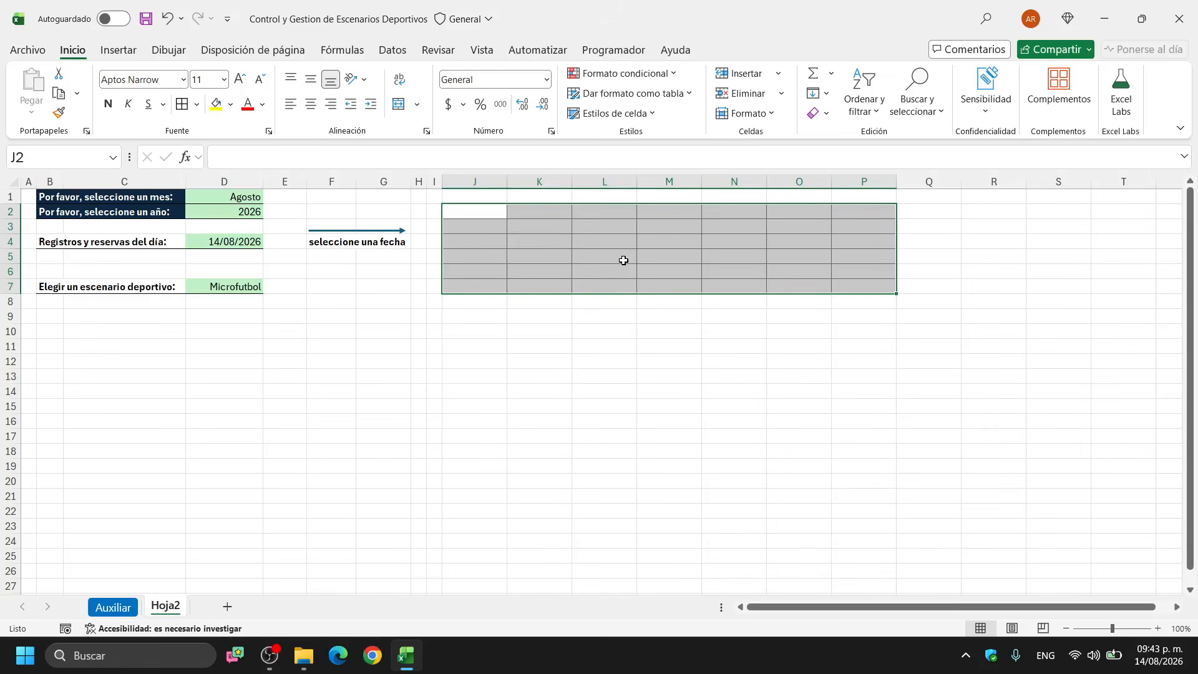
pyautogui.press('F2')
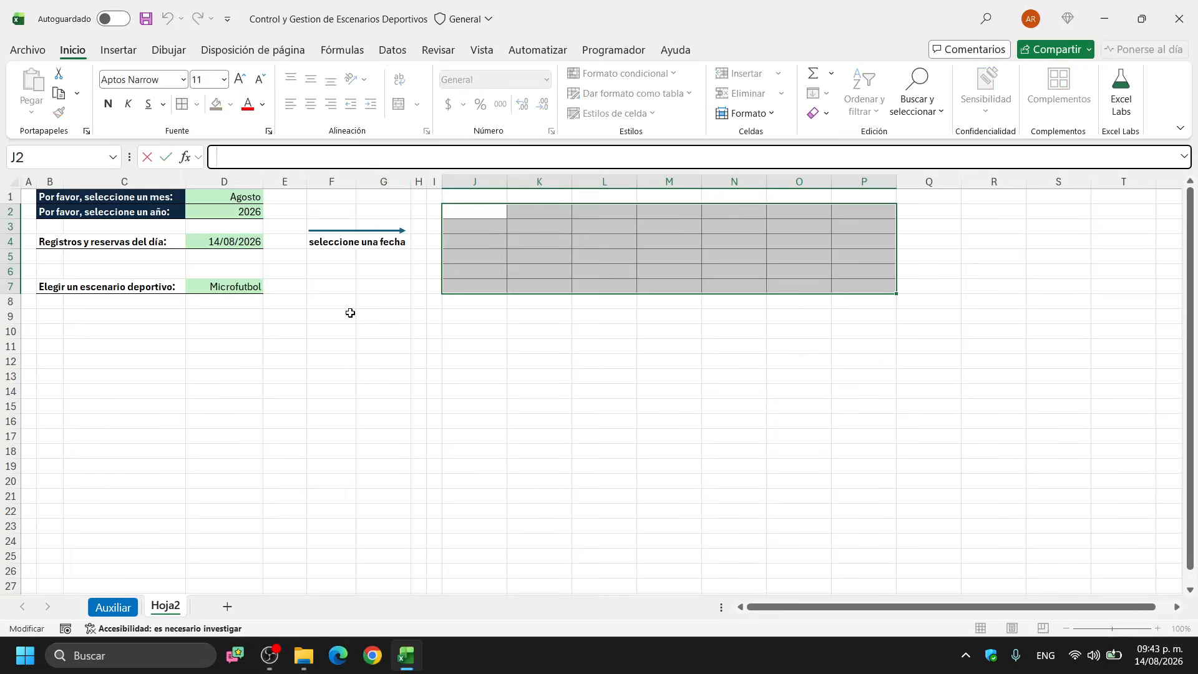
pyautogui.write('=')
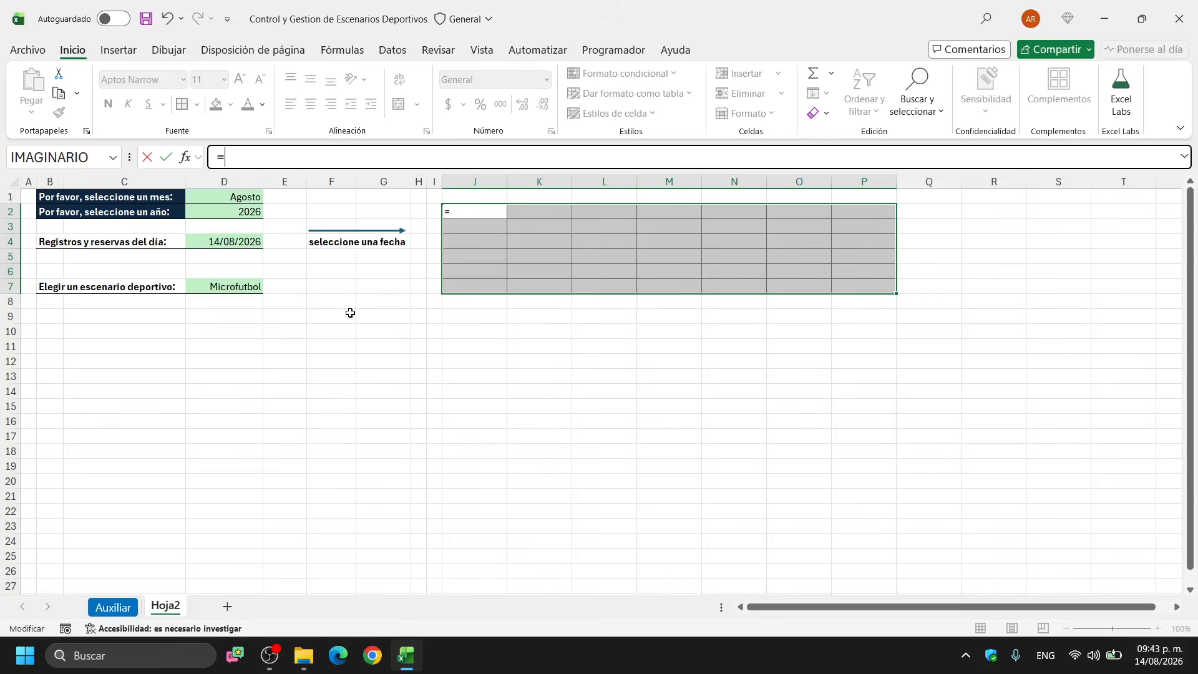
pyautogui.write('()+()+(')
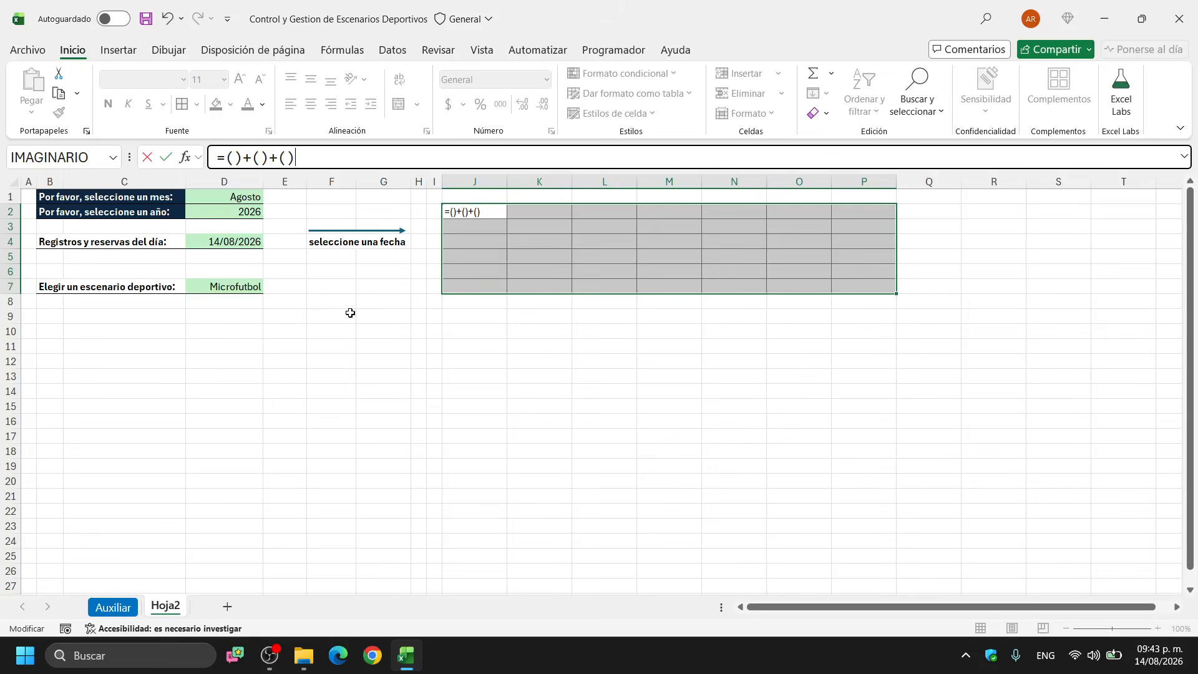
# Fill the formula's first bracket with the horizontal array constant {1,2,3,4,5,6,7}
pyautogui.press('Left')
pyautogui.press('Left')
pyautogui.press('Left')
pyautogui.press('Left')
pyautogui.press('Left')
pyautogui.press('Left')
pyautogui.press('Left')
pyautogui.write('{}')
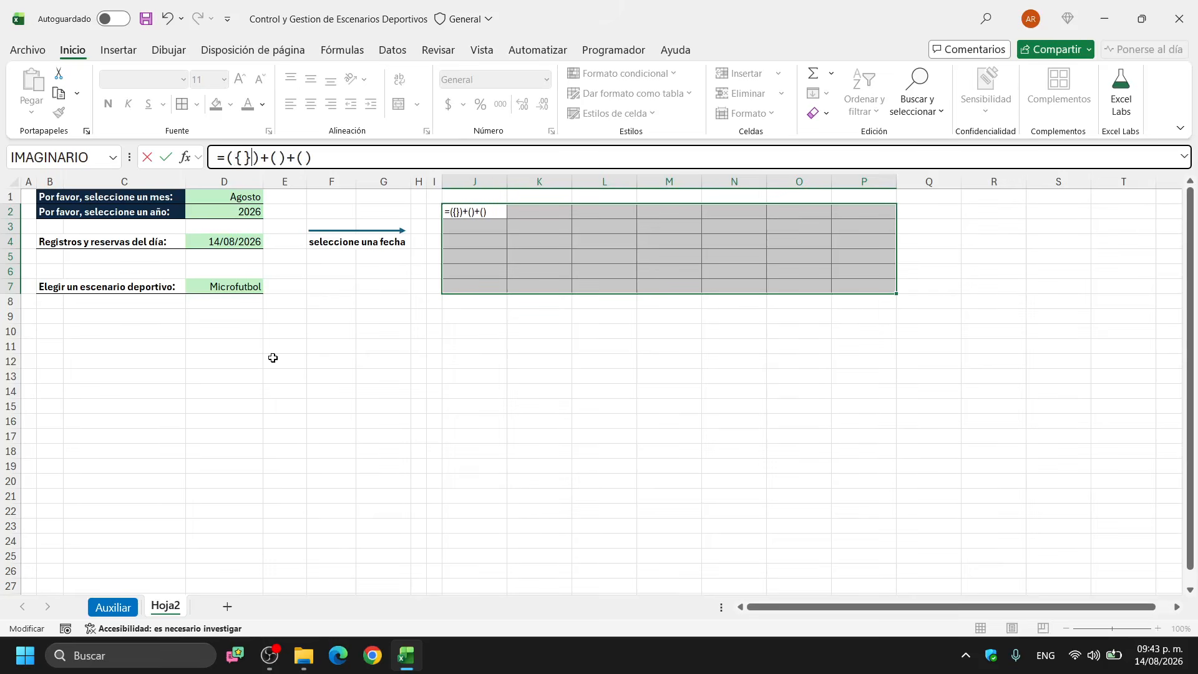
pyautogui.click(243, 157)
pyautogui.write('1,2,')
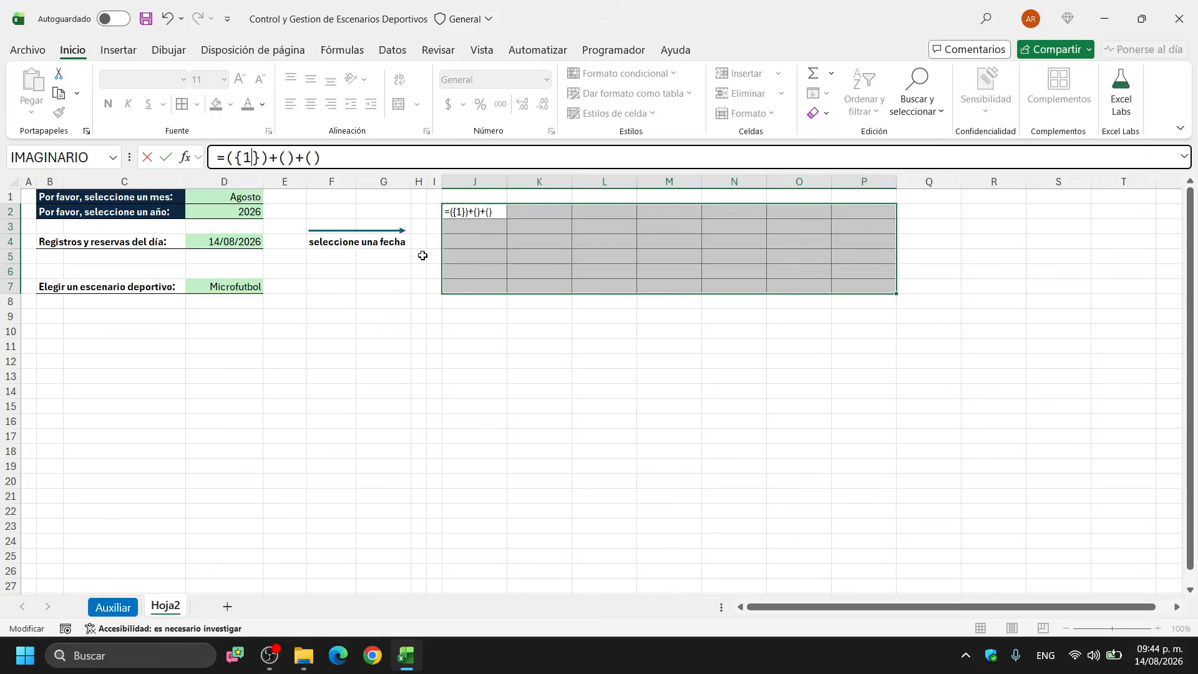
pyautogui.write('3')
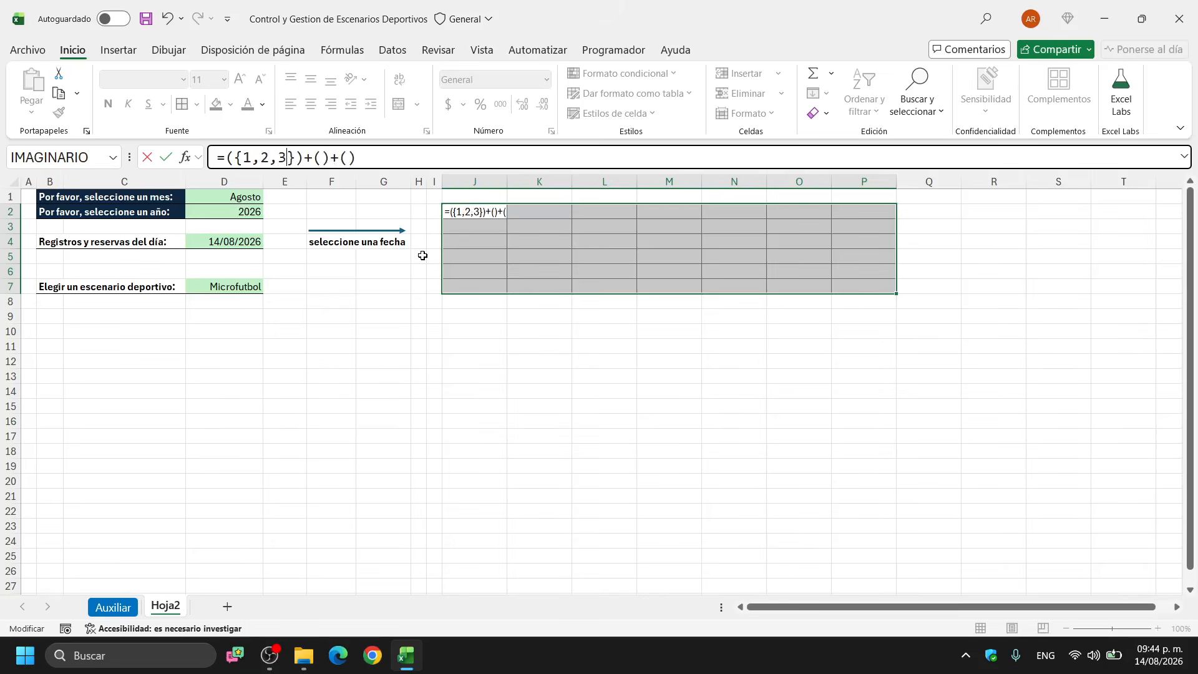
pyautogui.write(',4,5,6')
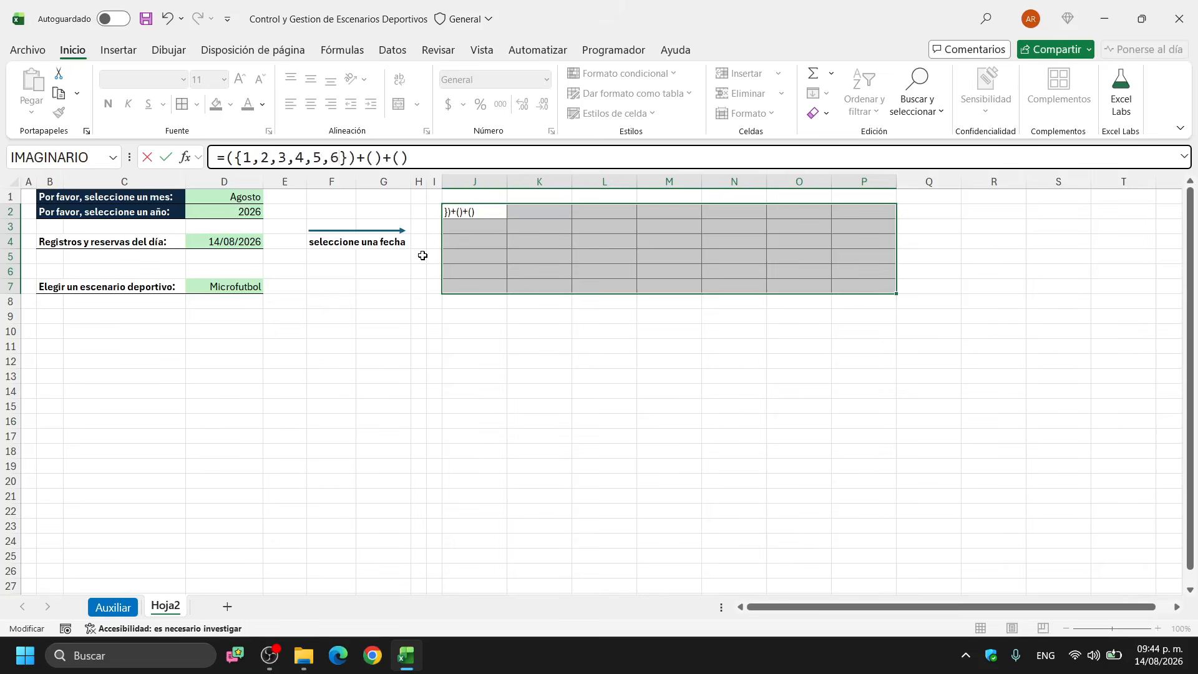
pyautogui.write(',7')
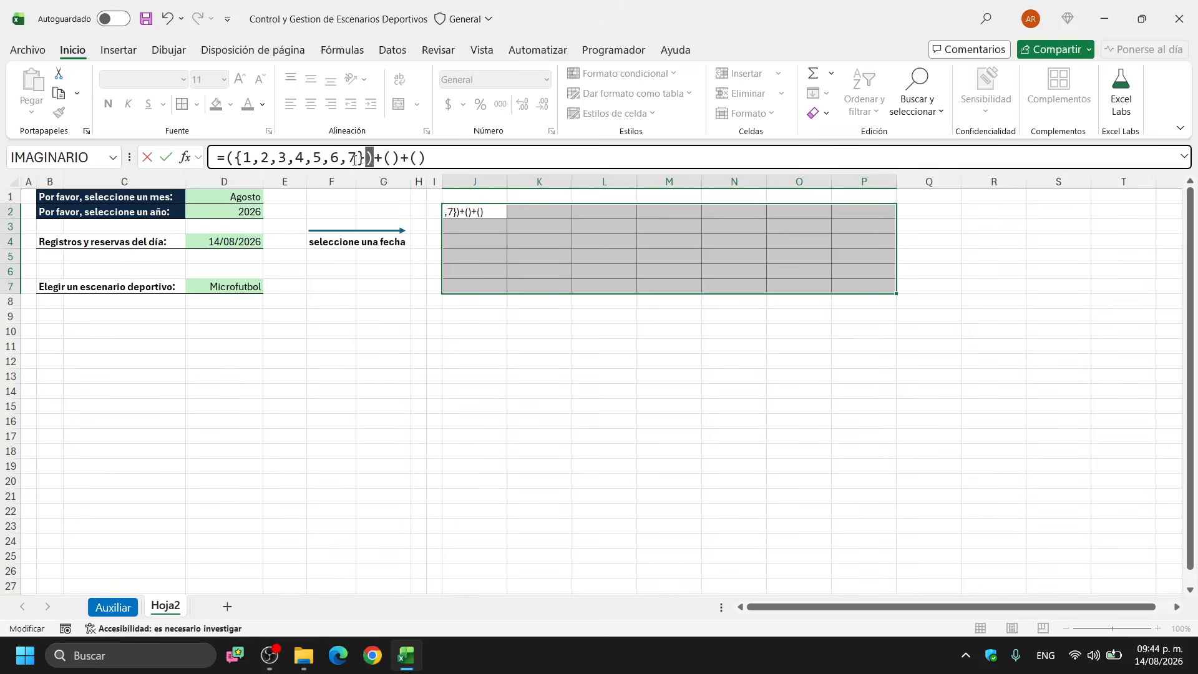
pyautogui.moveTo(374, 157); pyautogui.dragTo(228, 163)
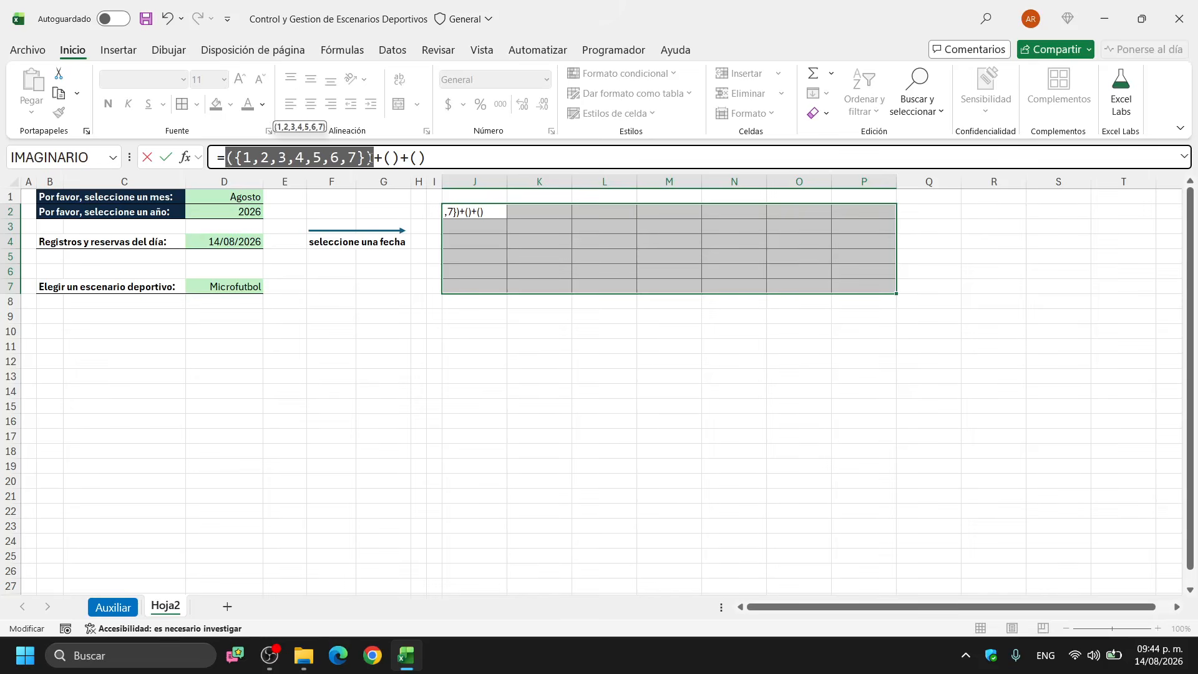
# Fill the formula's second bracket with the vertical array constant {0;1;2;3;4;5}
pyautogui.click(392, 157)
pyautogui.write('{}')
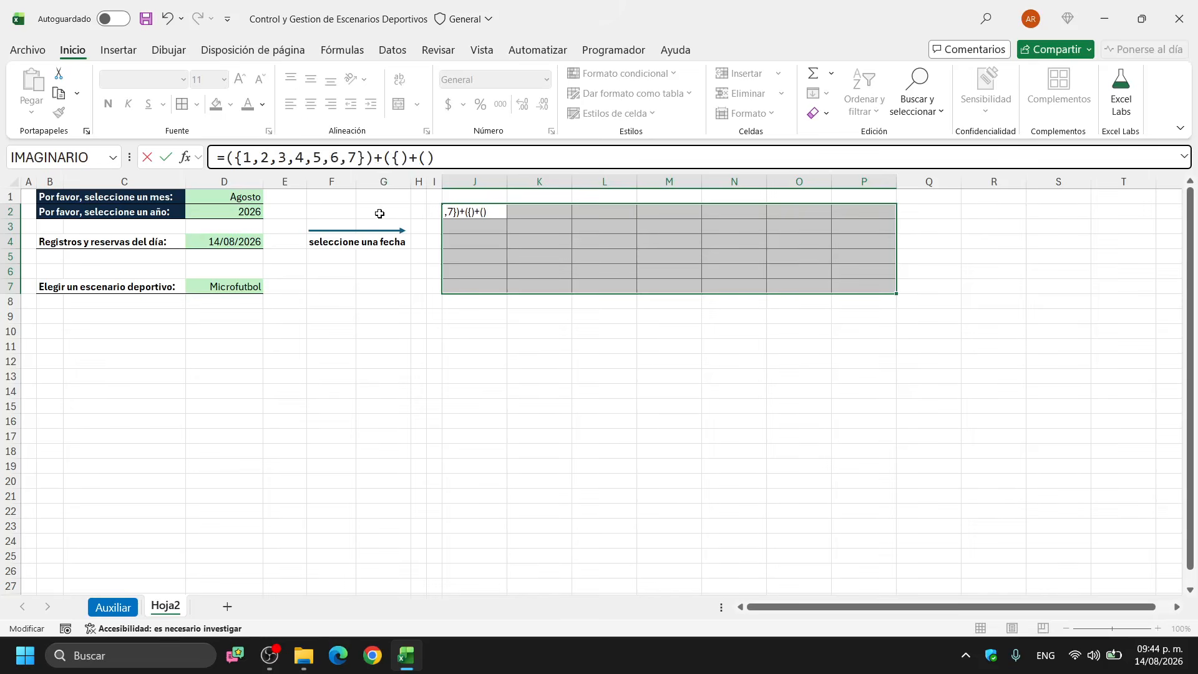
pyautogui.write(')')
pyautogui.press('Left')
pyautogui.press('Left')
pyautogui.write('0;1')
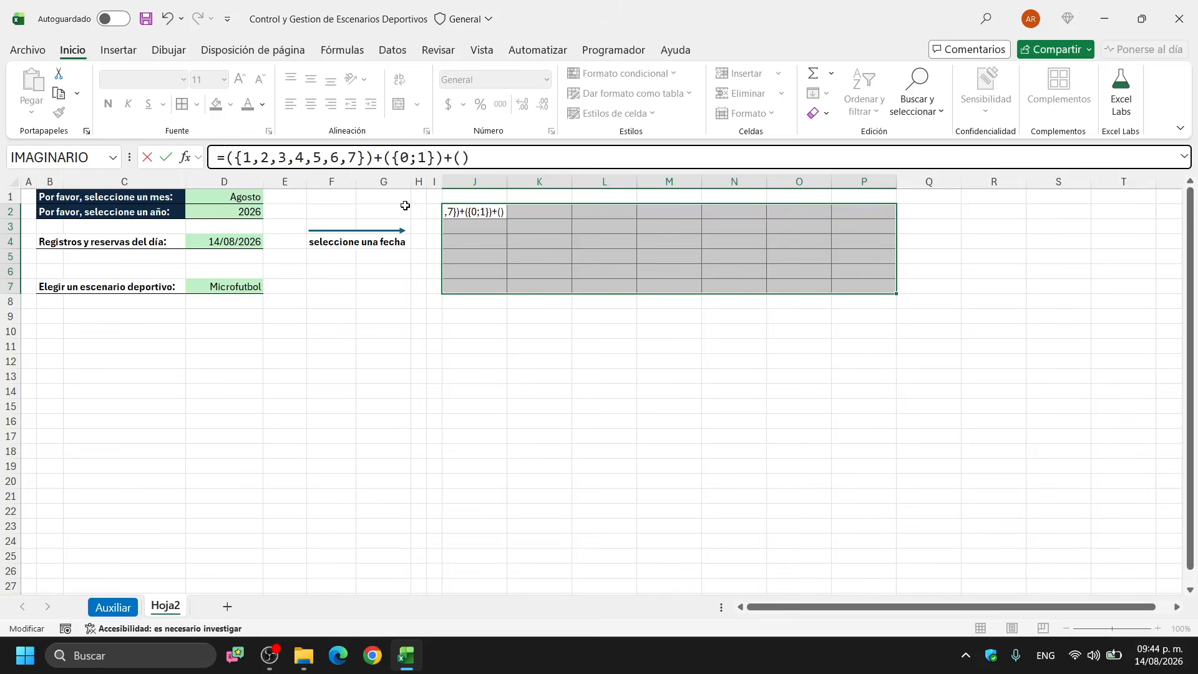
pyautogui.write(';2;3;4;5')
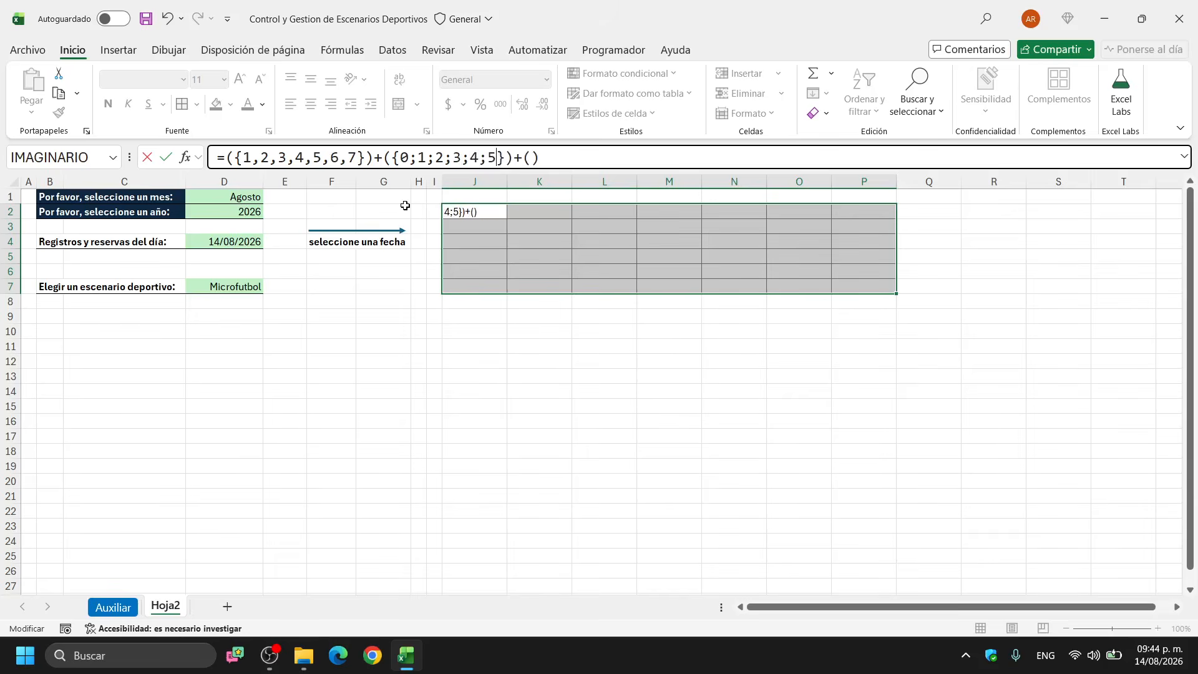
# Multiply the vertical array constant by 7 inside the formula's second bracket
pyautogui.moveTo(394, 157); pyautogui.dragTo(506, 157)
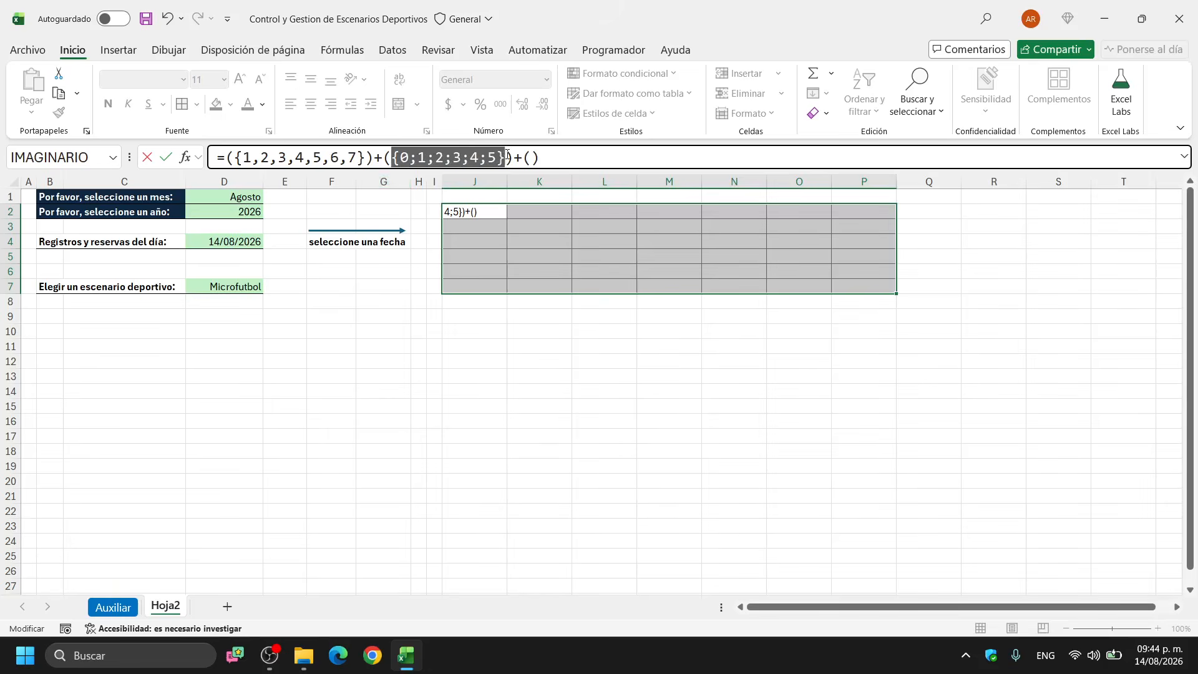
pyautogui.click(507, 158)
pyautogui.write('*7')
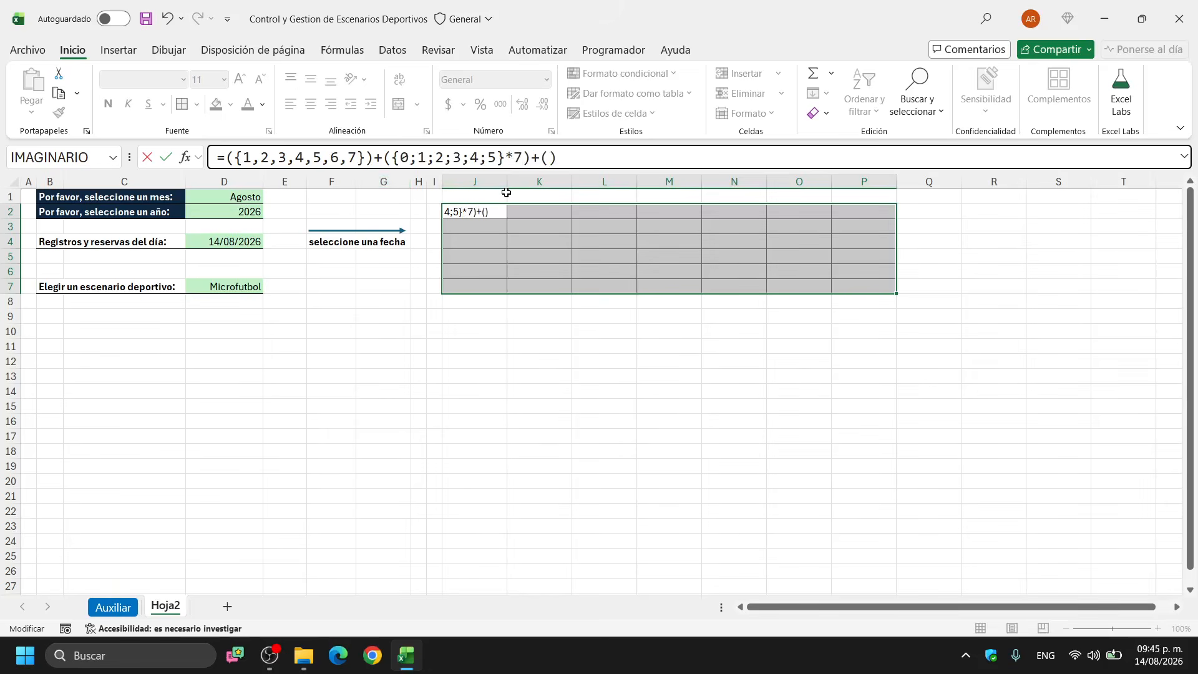
pyautogui.doubleClick(509, 157)
pyautogui.doubleClick(519, 157)
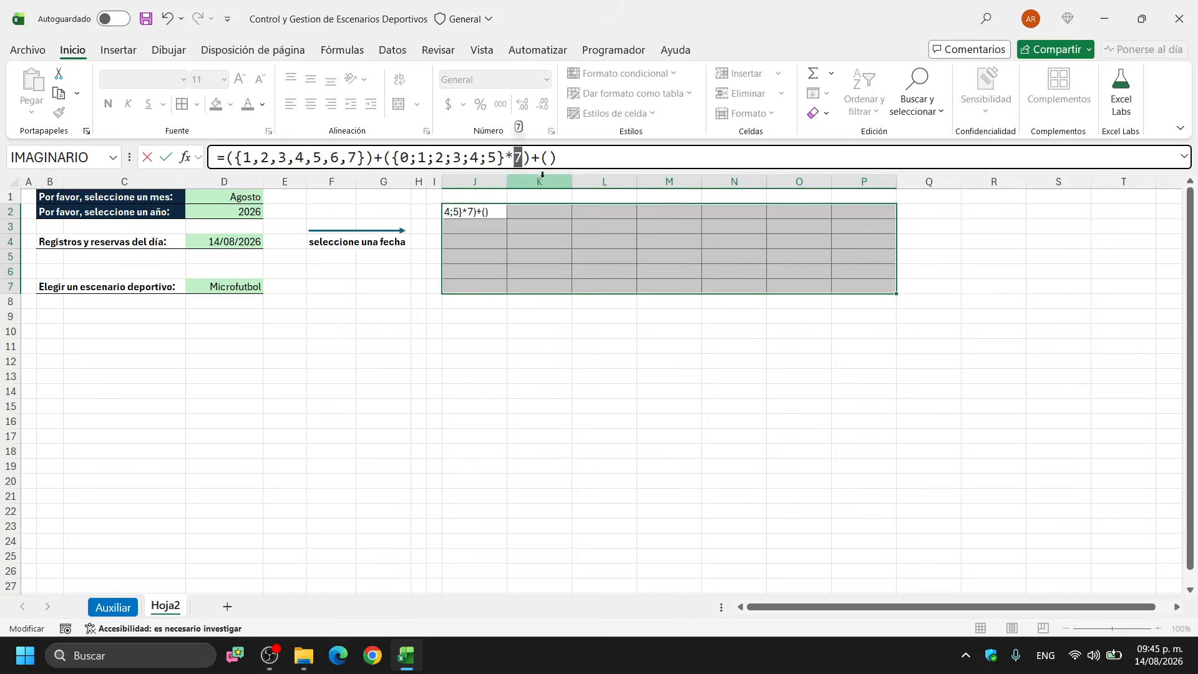
# Begin a FECHA function in the formula's third bracket, taking the year from cell D2
pyautogui.press('End')
pyautogui.press('BackSpace')
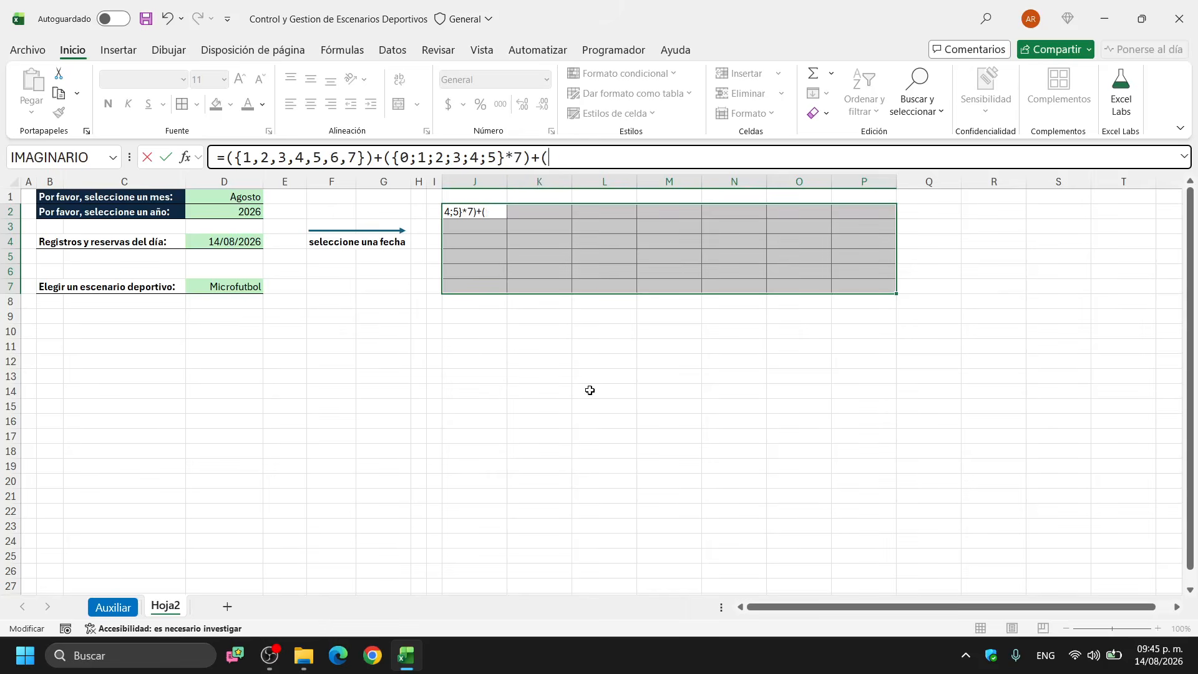
pyautogui.write('fech')
pyautogui.press('Tab')
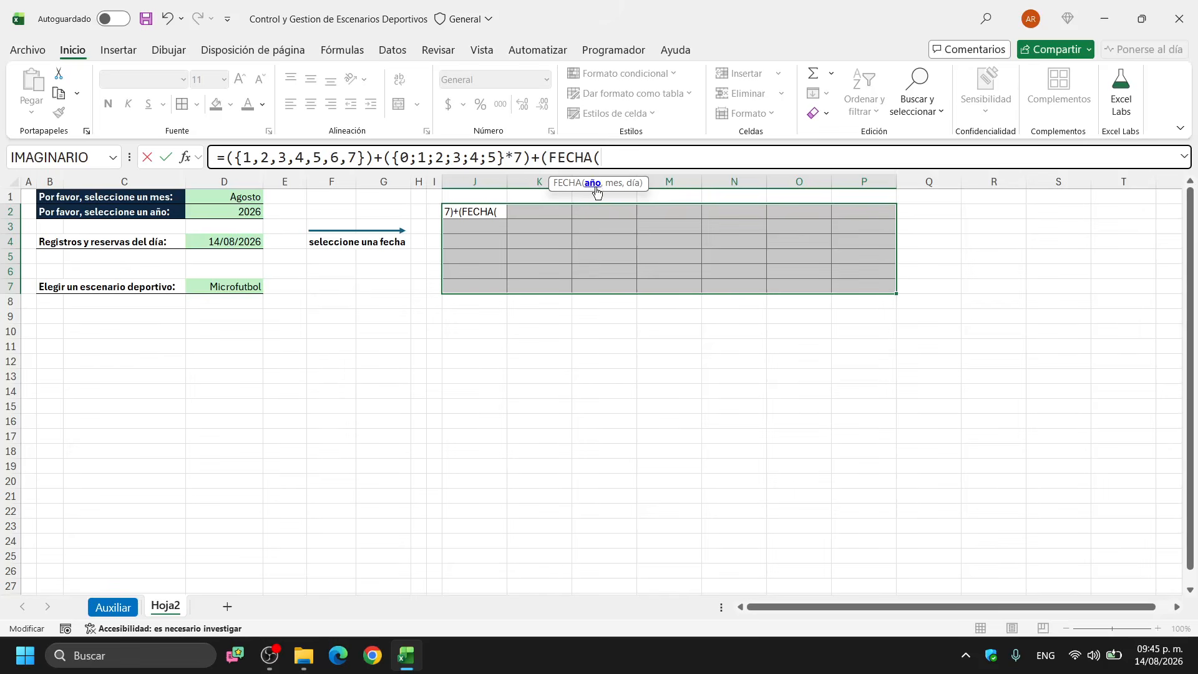
pyautogui.click(252, 213)
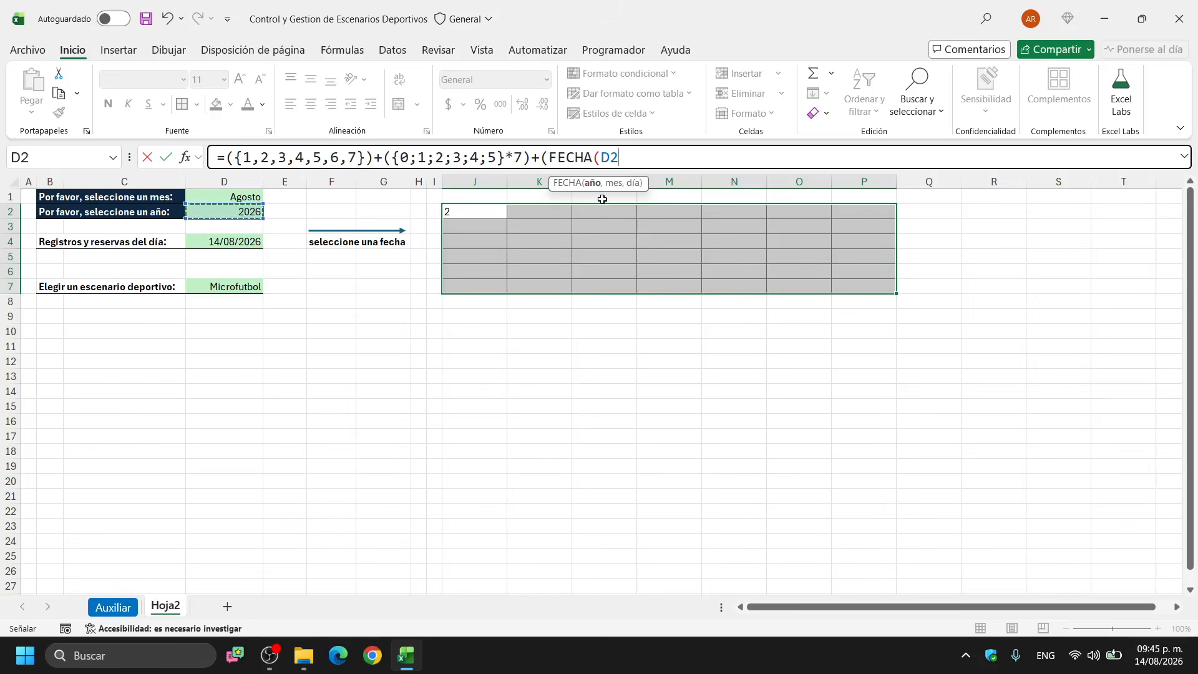
pyautogui.moveTo(615, 188); pyautogui.dragTo(615, 134)
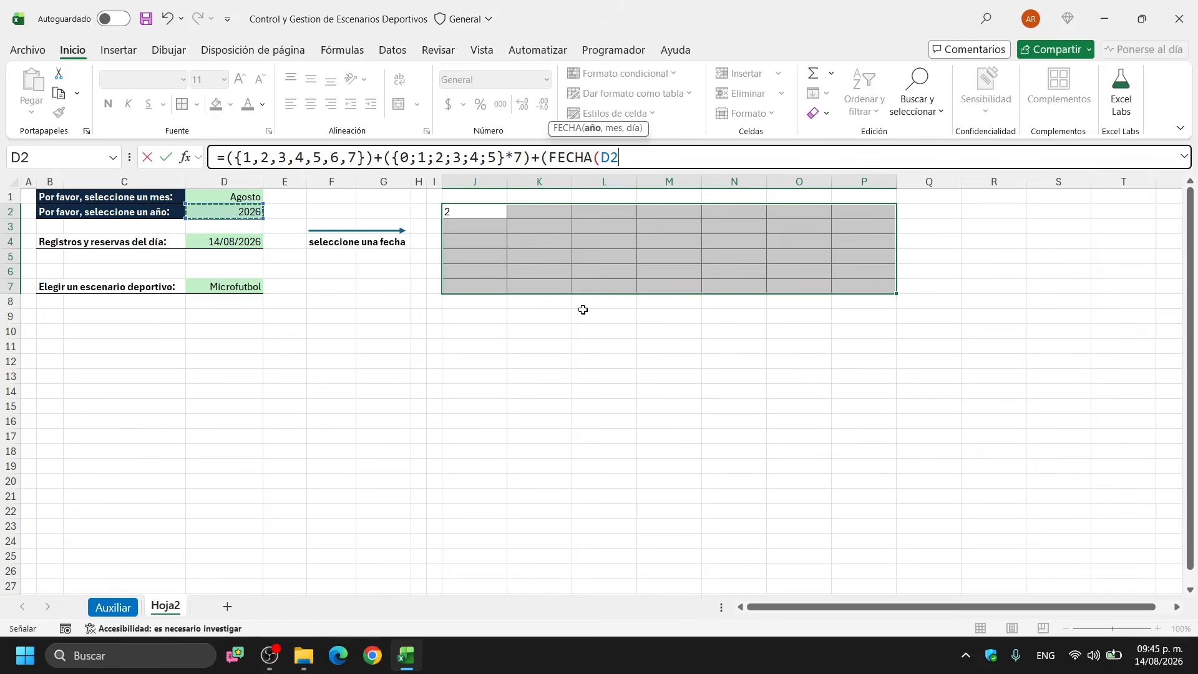
pyautogui.click(593, 128)
pyautogui.write(',')
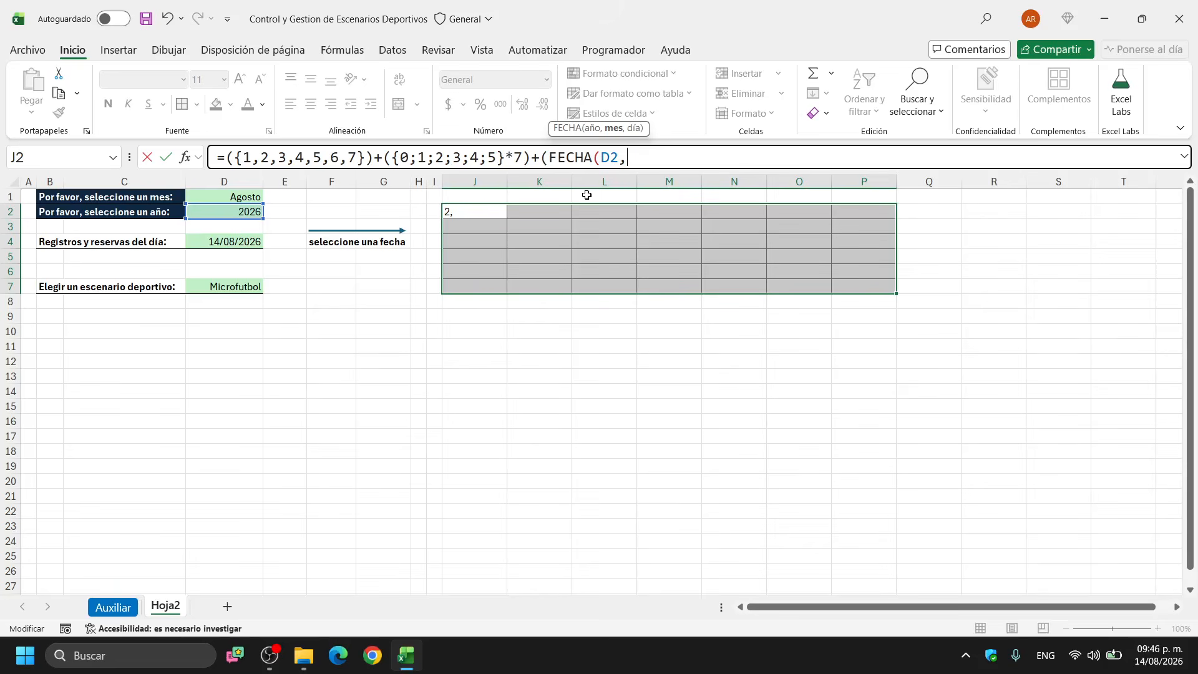
# Set FECHA's month argument to MES(D1&1), using the month name in cell D1
pyautogui.write('mes')
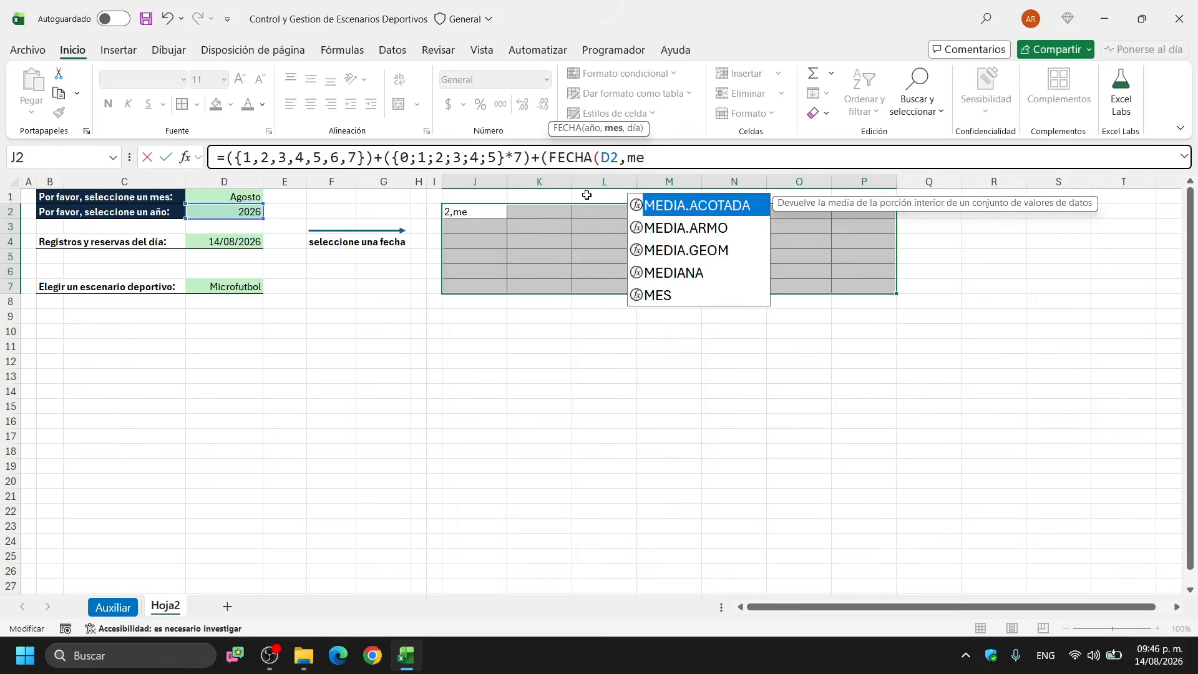
pyautogui.press('Tab')
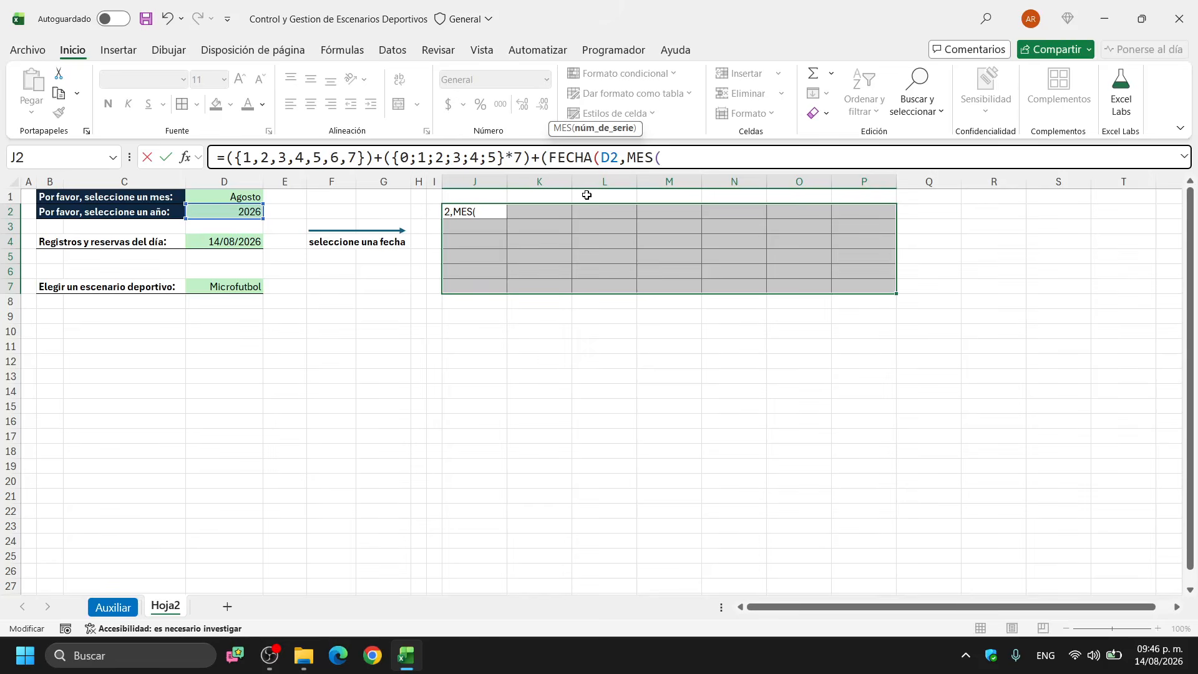
pyautogui.click(255, 199)
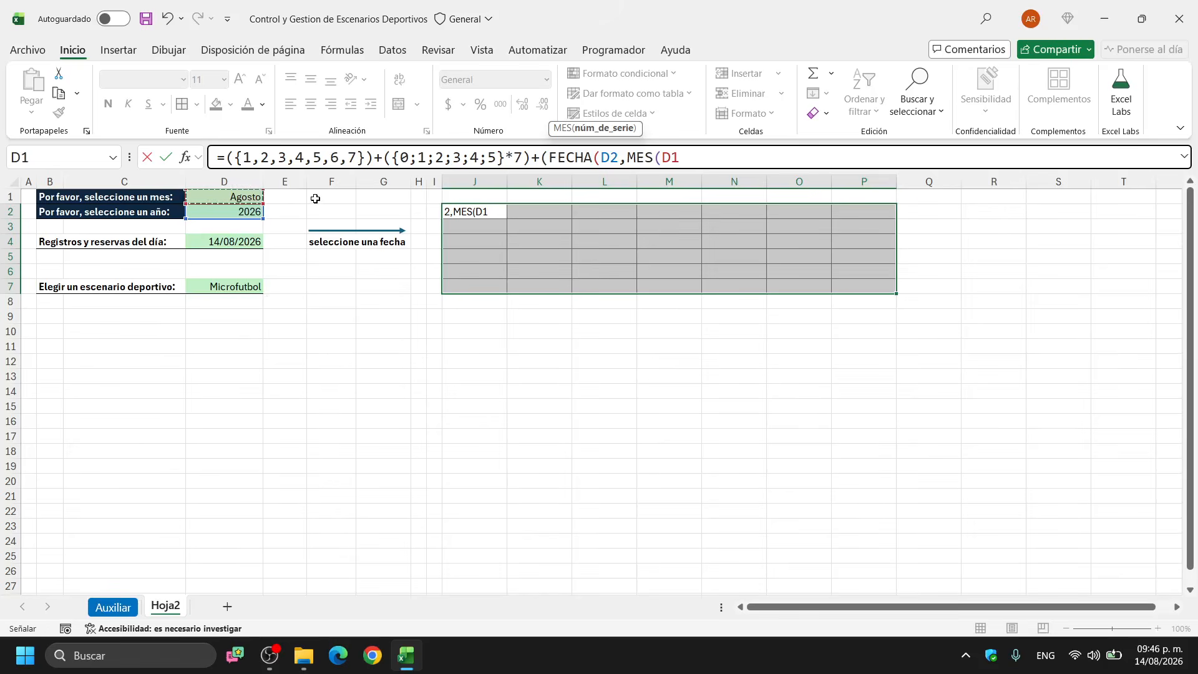
pyautogui.write('&1)')
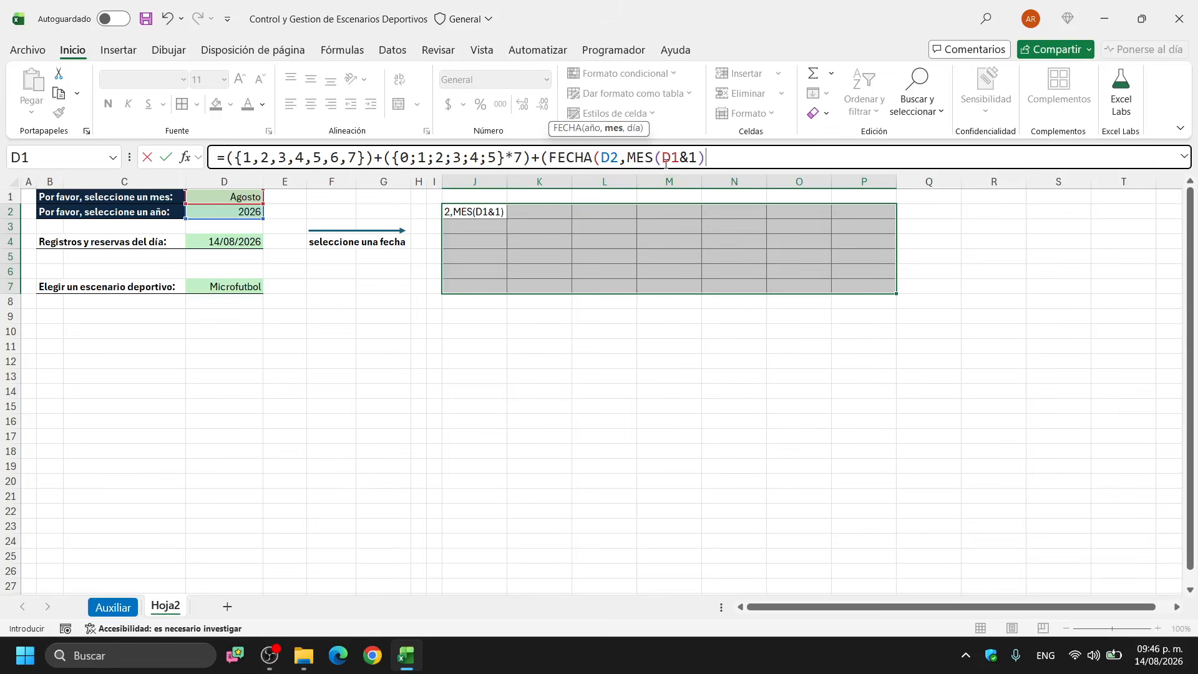
# Evaluate the MES(D1&1) part inside the formula to check it, and restore the original expression
pyautogui.moveTo(663, 158); pyautogui.dragTo(697, 155)
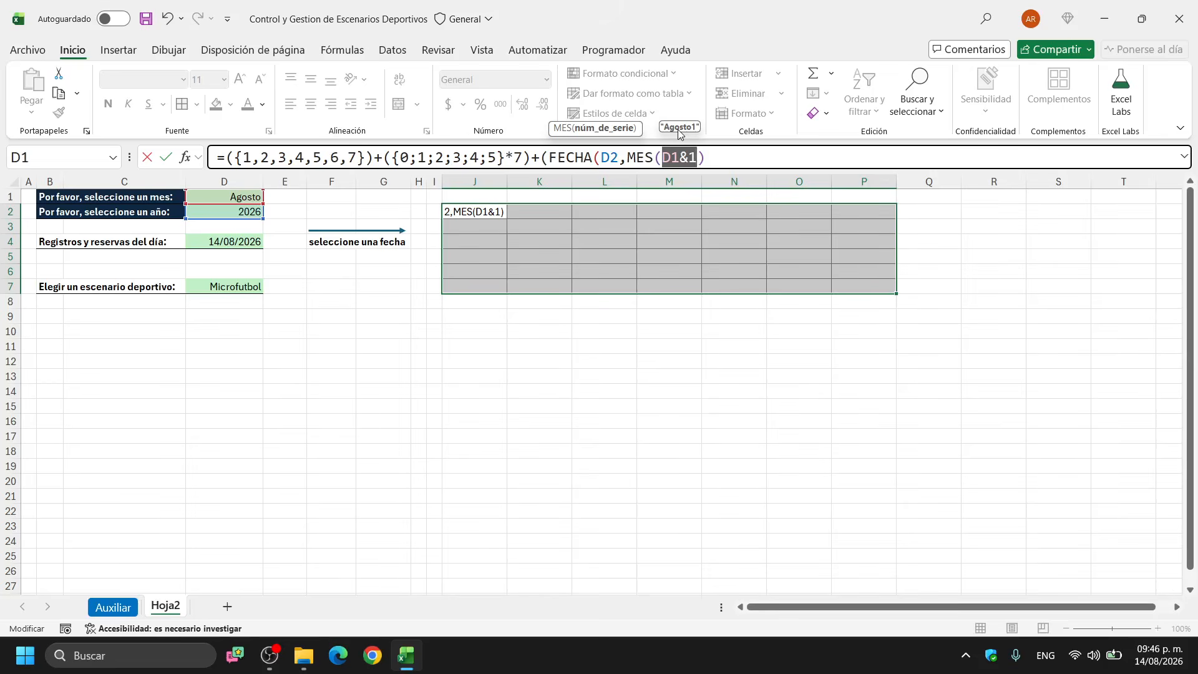
pyautogui.moveTo(627, 158); pyautogui.dragTo(717, 159)
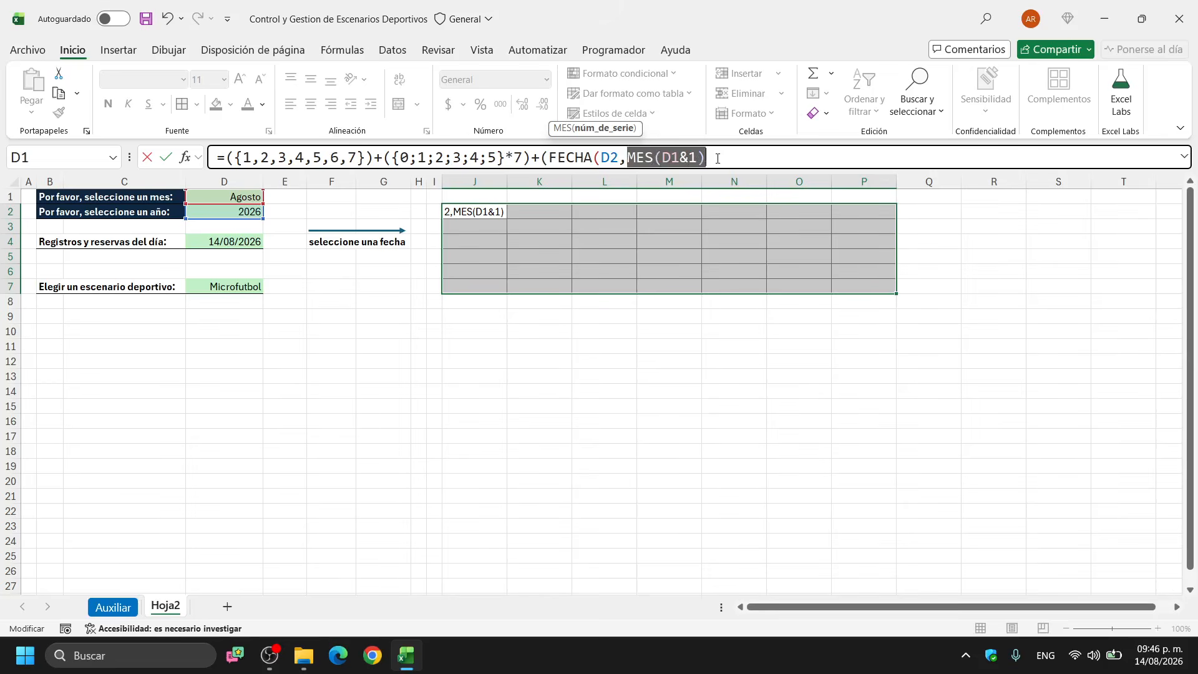
pyautogui.press('F9')
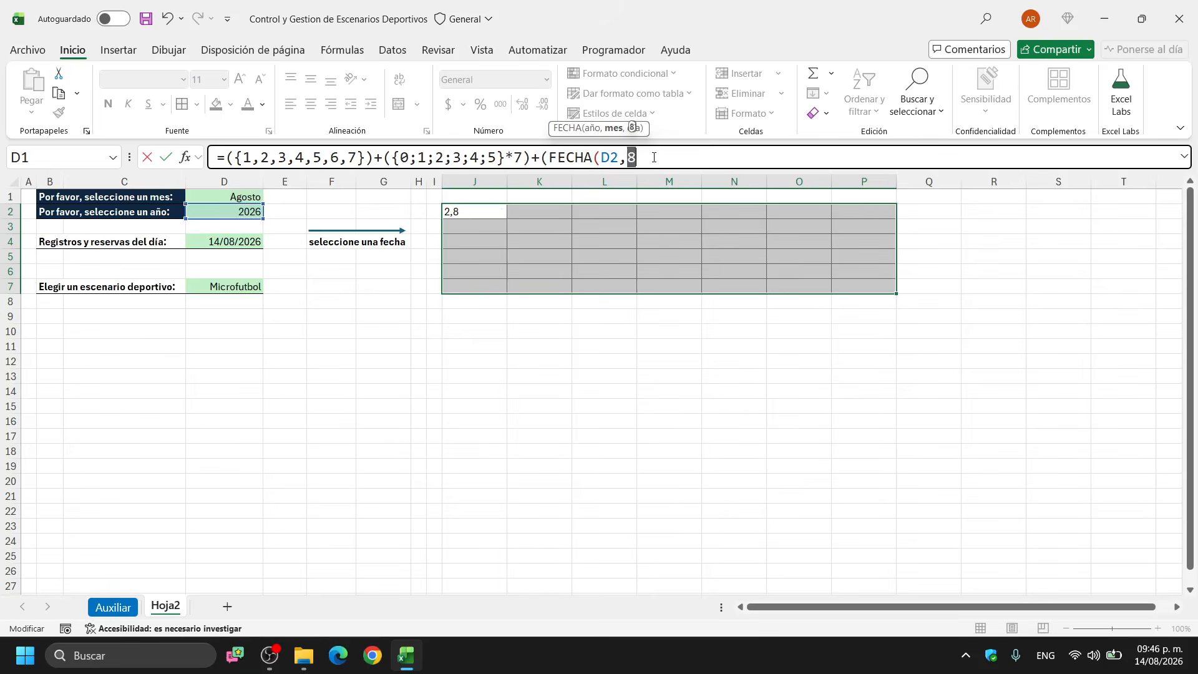
pyautogui.hotkey('ctrl', 'z')
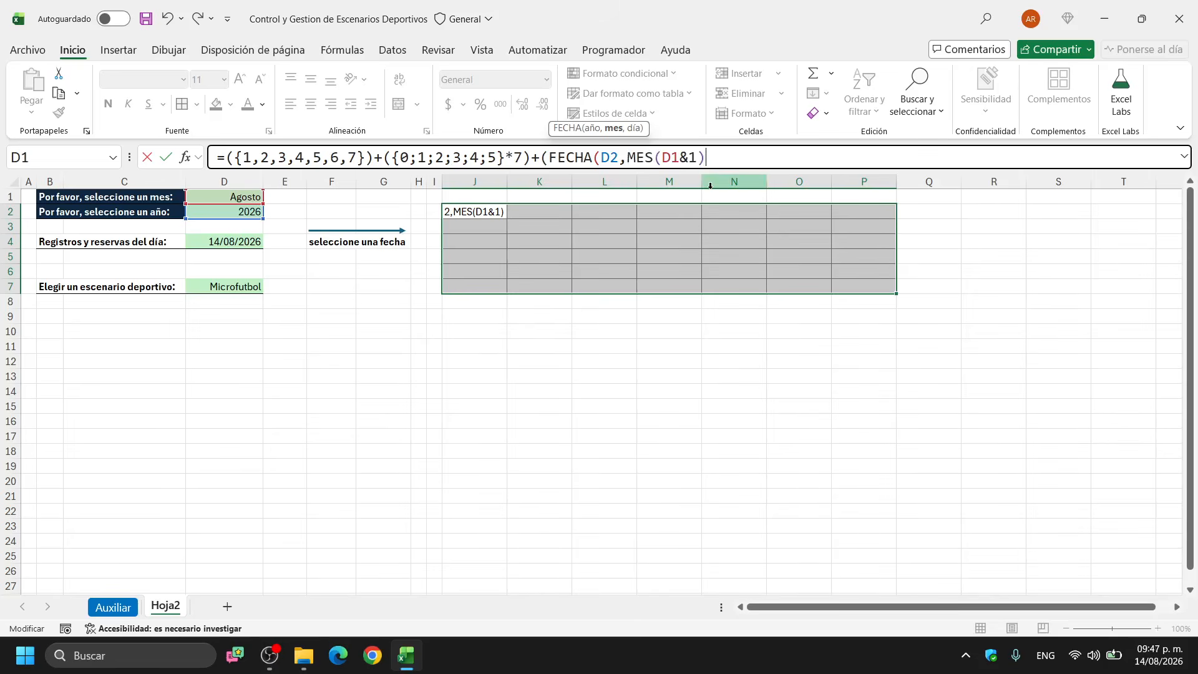
# Complete the FECHA function with day 1 and copy the whole expression FECHA(D2,MES(D1&1),1)
pyautogui.write(',1')
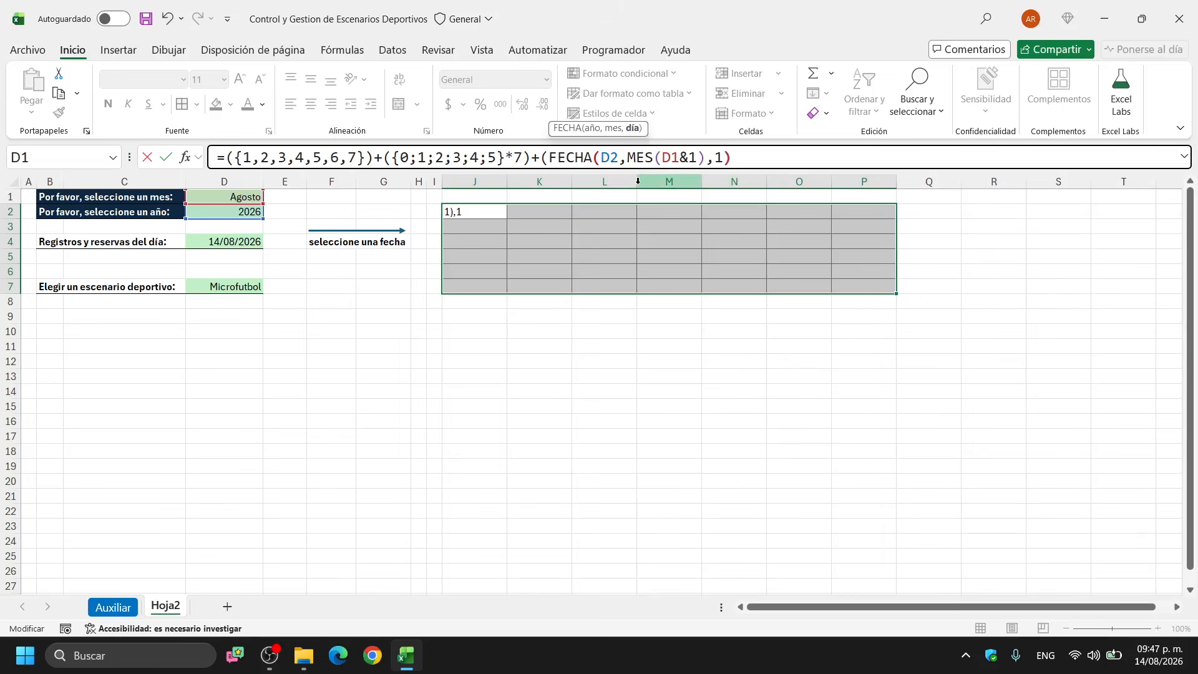
pyautogui.write(')')
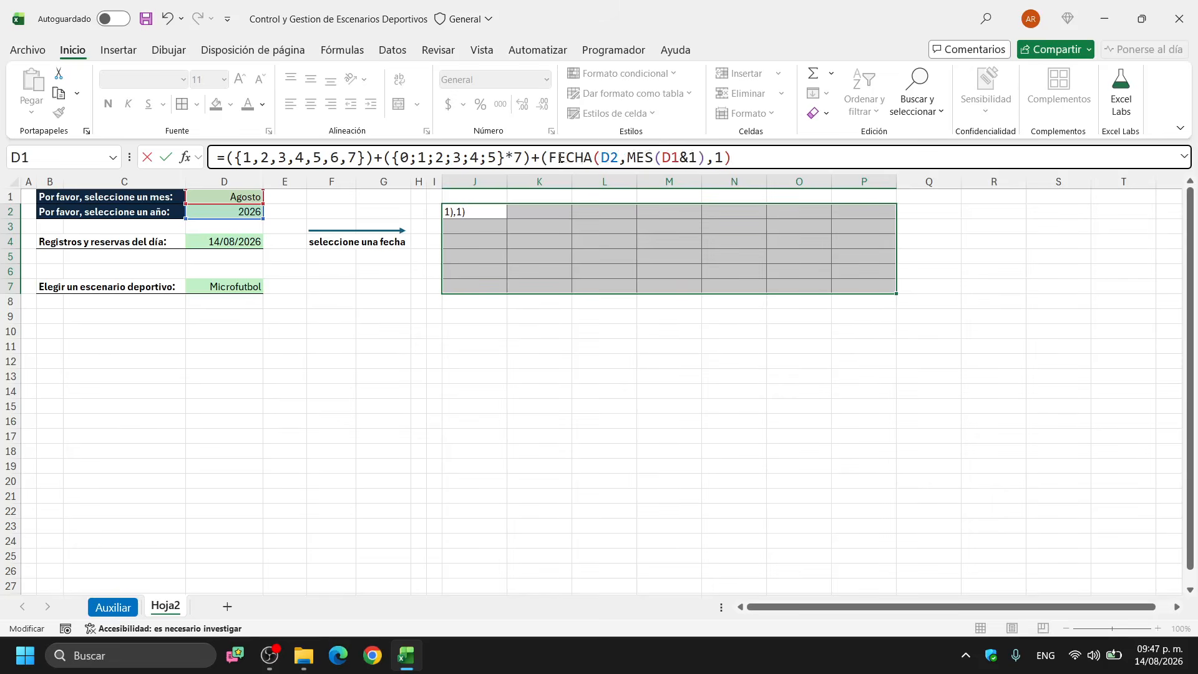
pyautogui.moveTo(549, 157); pyautogui.dragTo(733, 158)
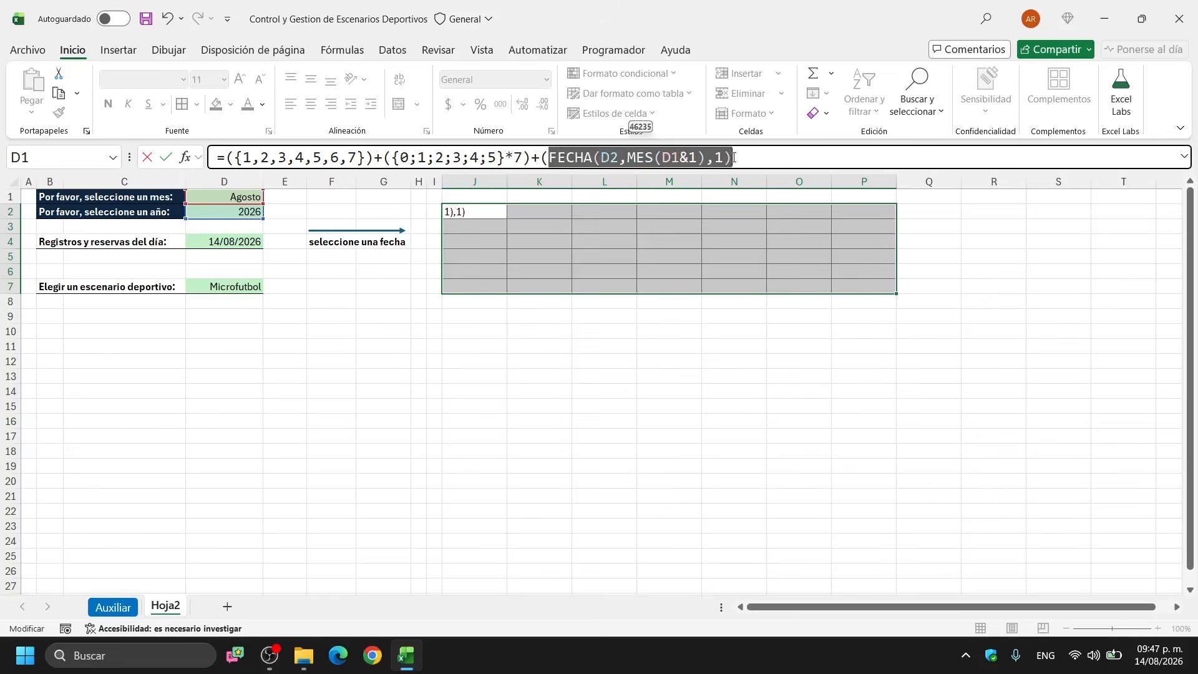
pyautogui.hotkey('ctrl', 'c')
# Subtract a DIASEM function from the FECHA expression, using the copied FECHA(D2,MES(D1&1),1) as its serial number
pyautogui.click(736, 157)
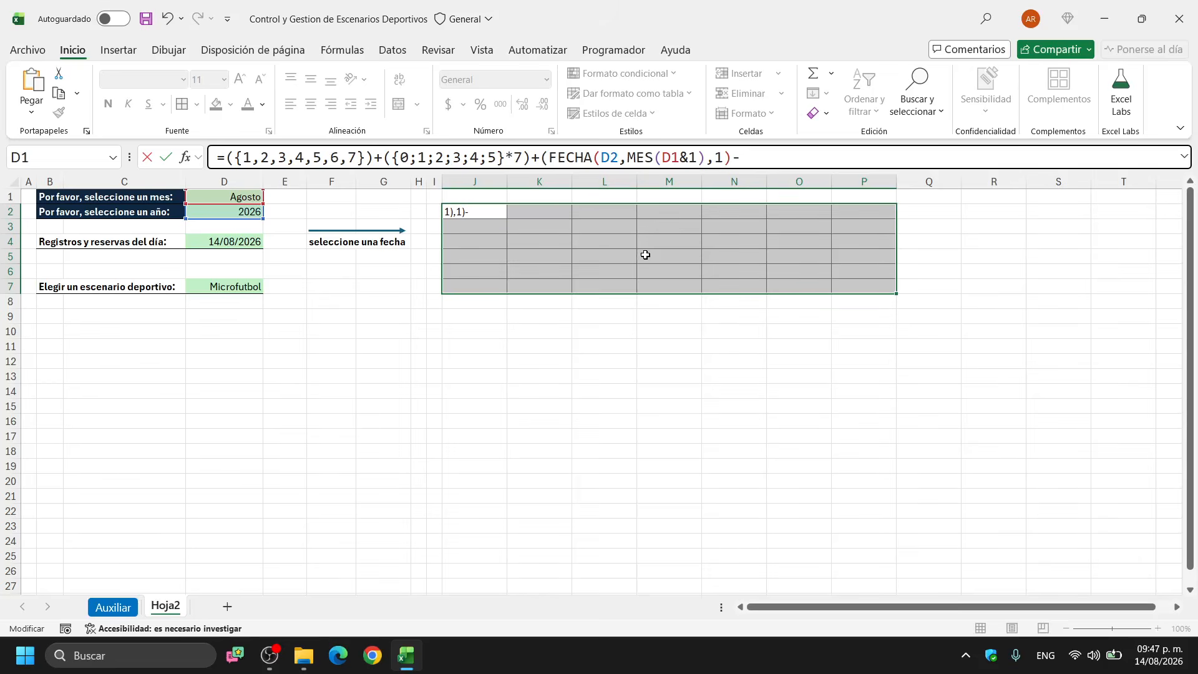
pyautogui.write('diasem')
pyautogui.press('Tab')
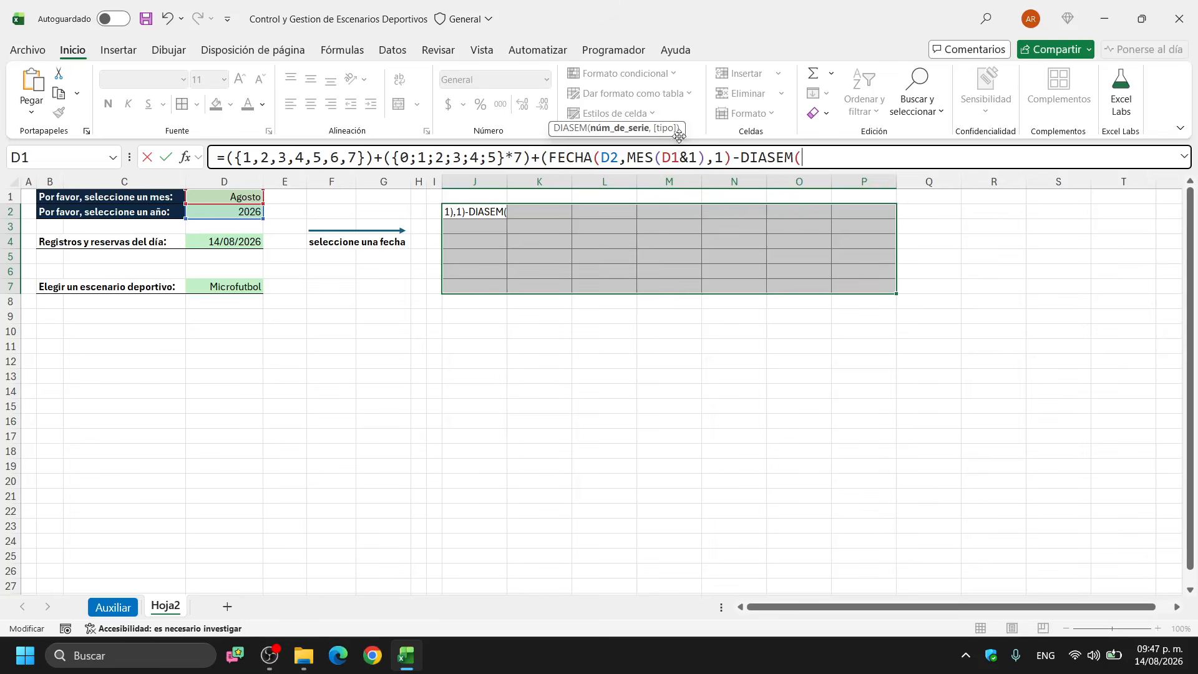
pyautogui.moveTo(683, 128); pyautogui.dragTo(866, 133)
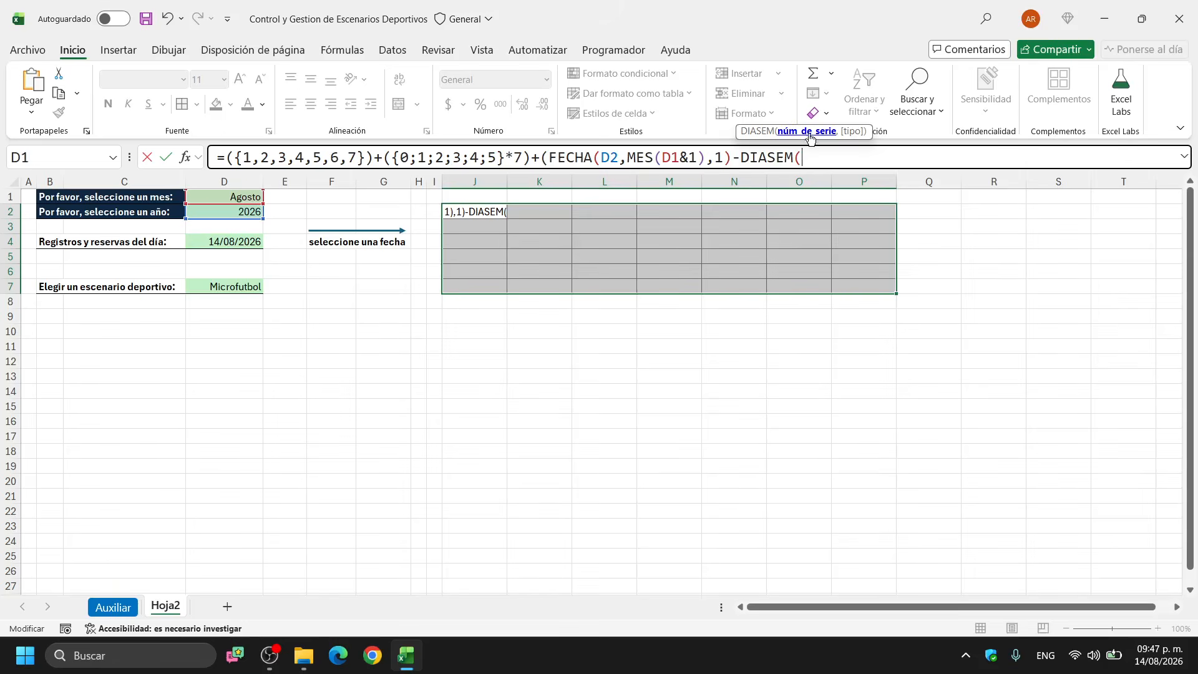
pyautogui.hotkey('ctrl', 'v')
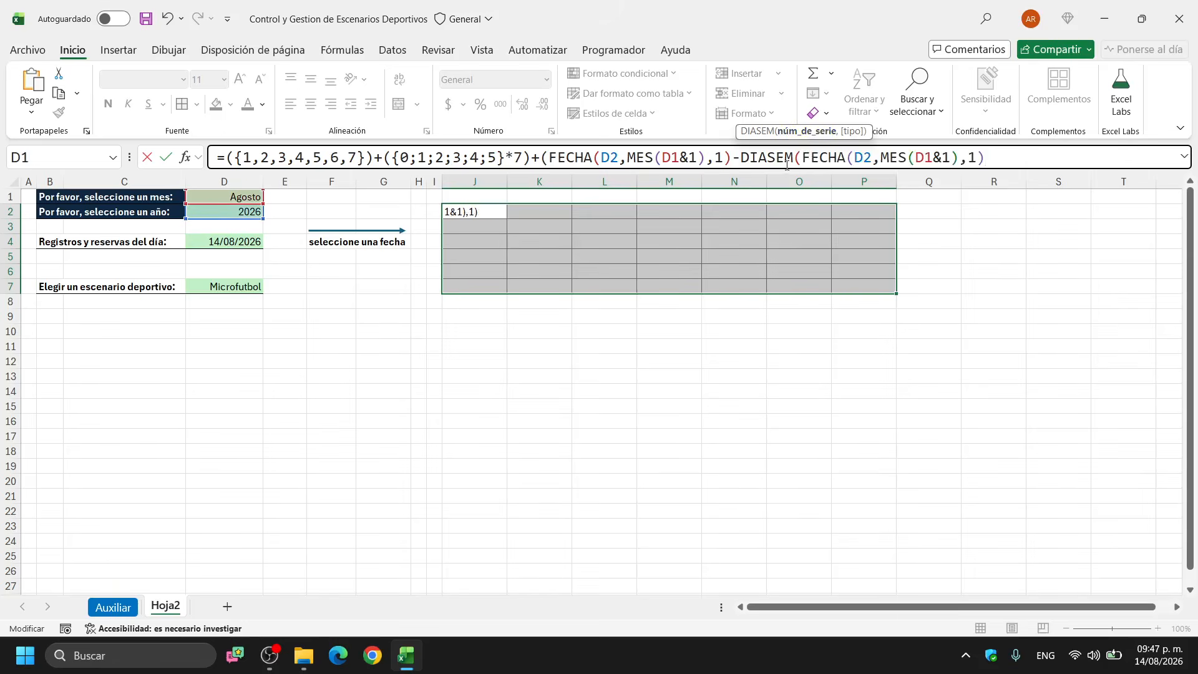
pyautogui.moveTo(729, 157); pyautogui.dragTo(551, 158)
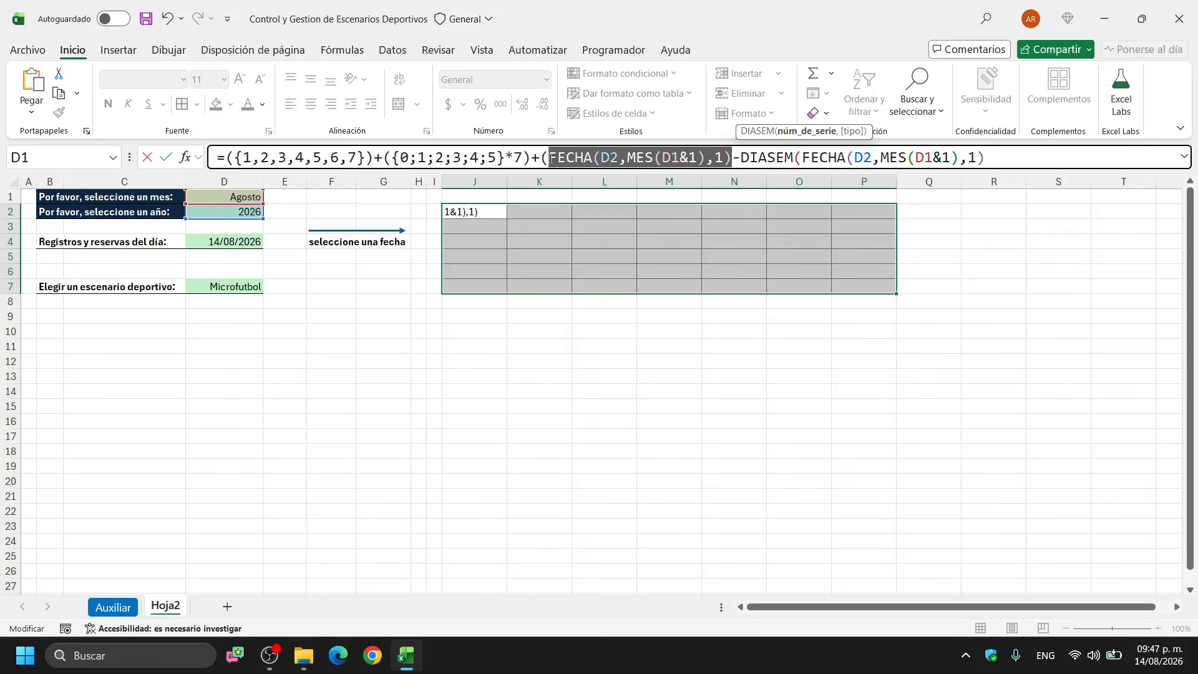
pyautogui.click(1009, 159)
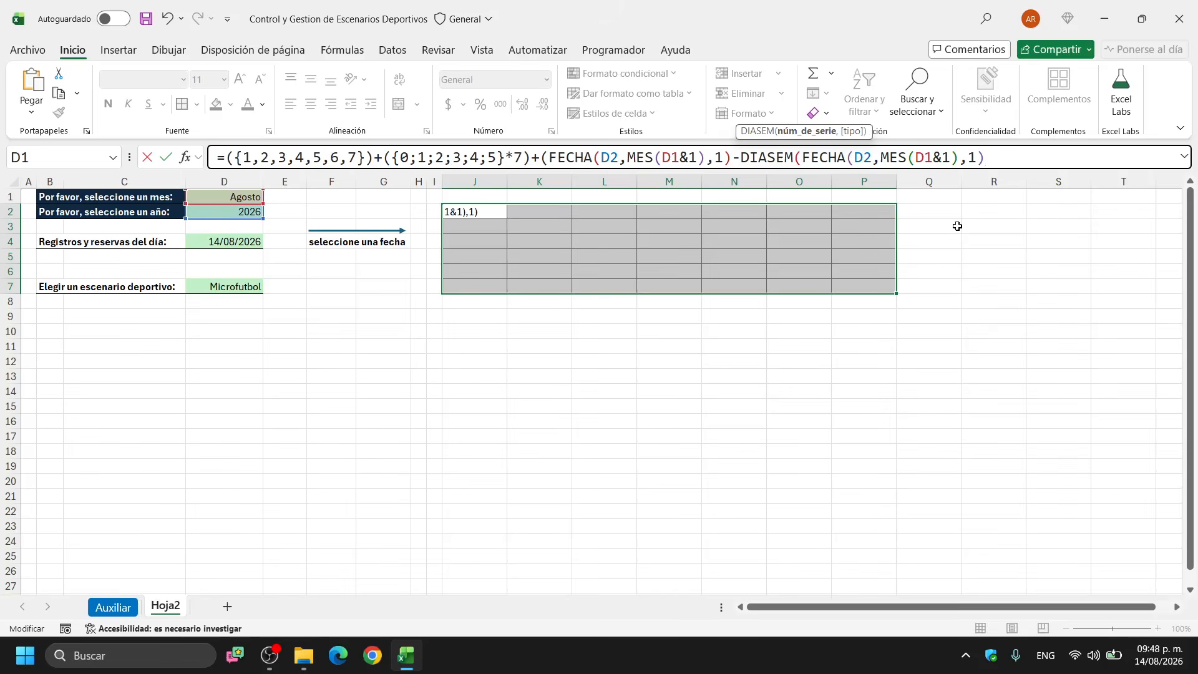
# Set DIASEM's type to 2, numbering Monday 1 to Sunday 7, and close the function and the third bracket
pyautogui.write(',')
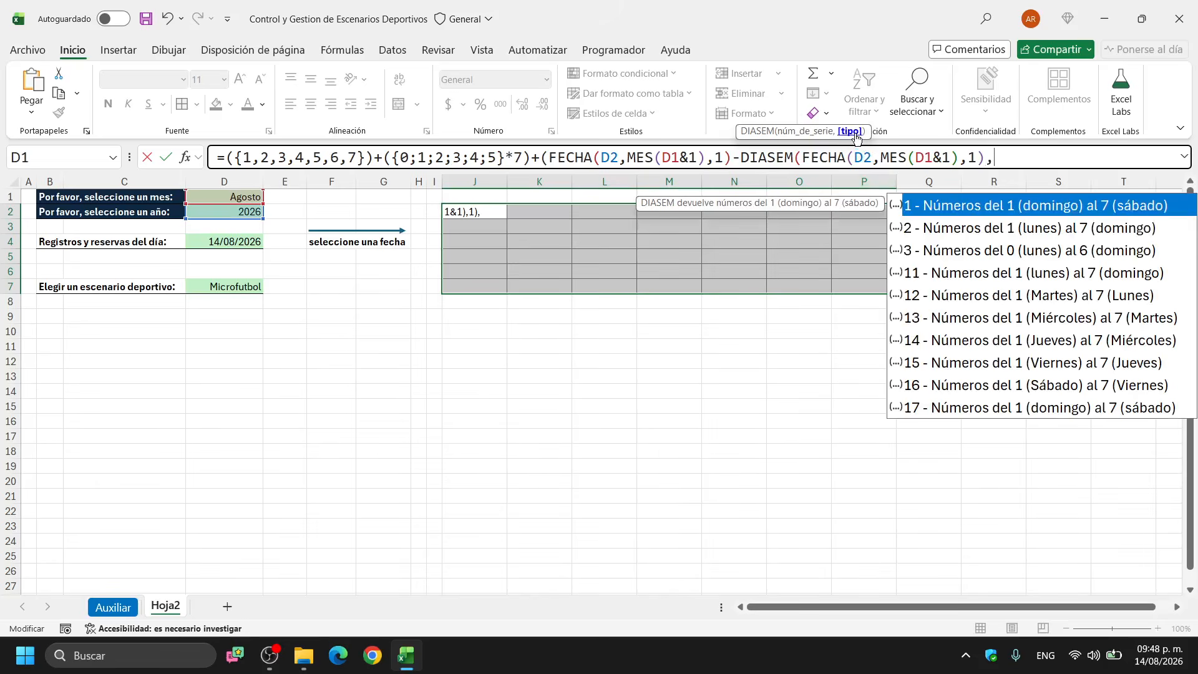
pyautogui.click(968, 235)
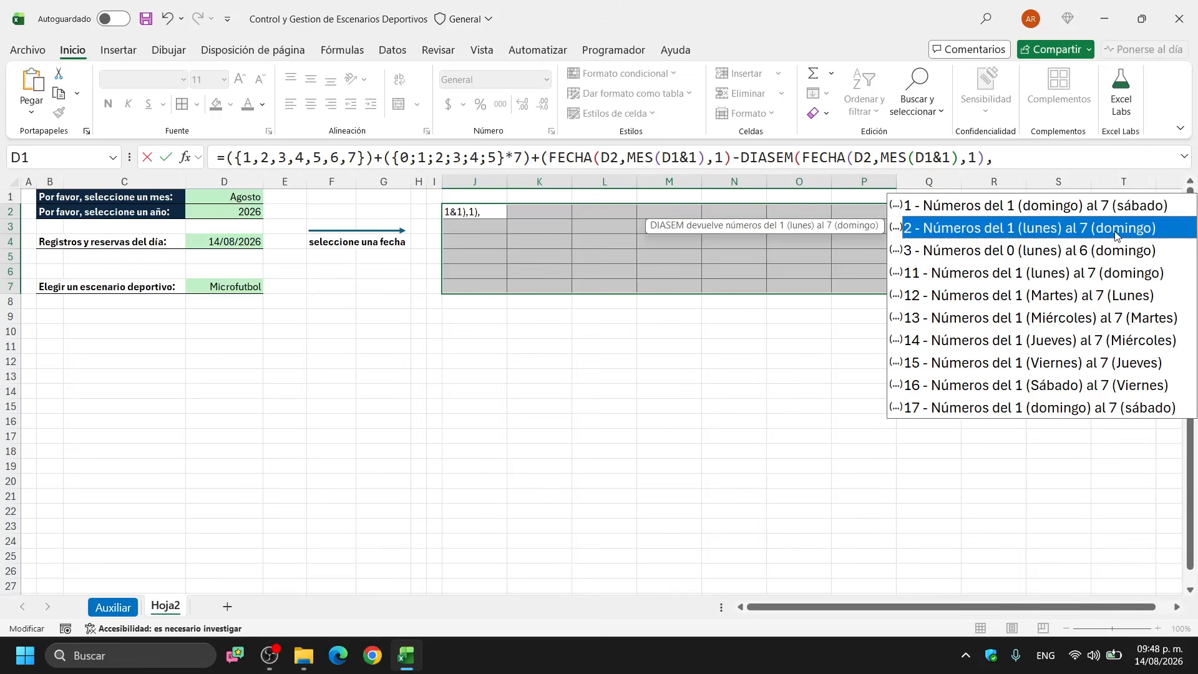
pyautogui.doubleClick(1006, 232)
pyautogui.write(')')
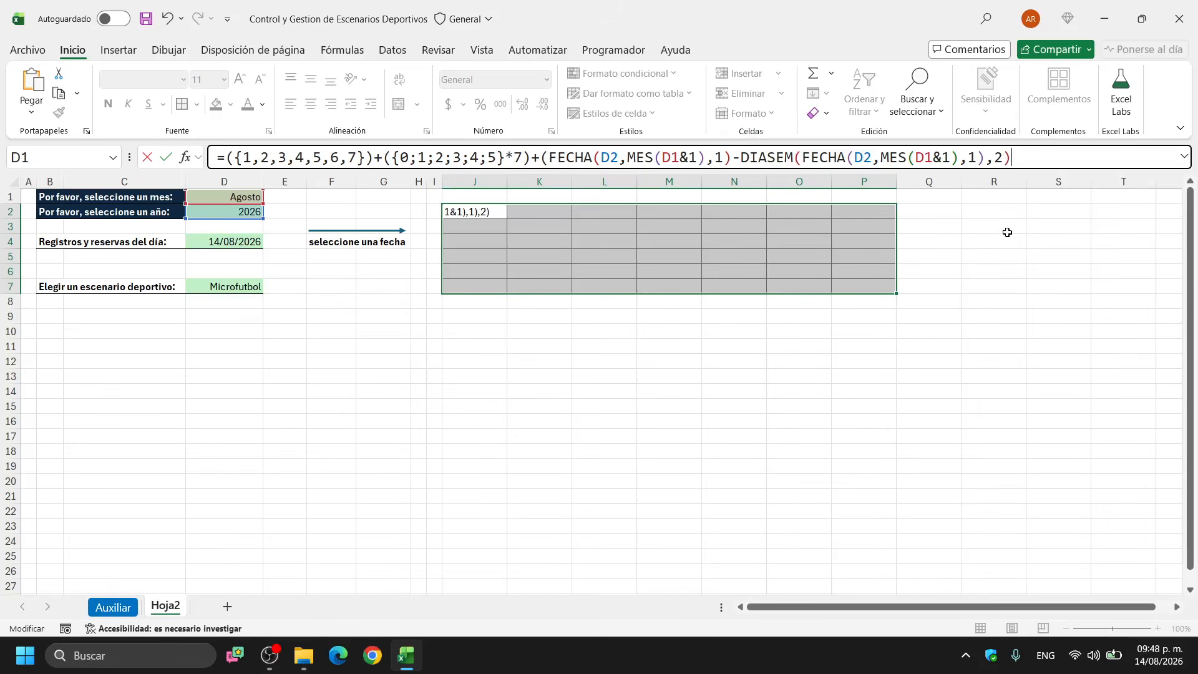
pyautogui.write(')')
# Review the formula's bracketed terms and enter it as an array formula across J2:P7
pyautogui.moveTo(374, 158); pyautogui.dragTo(227, 158)
pyautogui.moveTo(383, 157); pyautogui.dragTo(1022, 158)
pyautogui.click(550, 159)
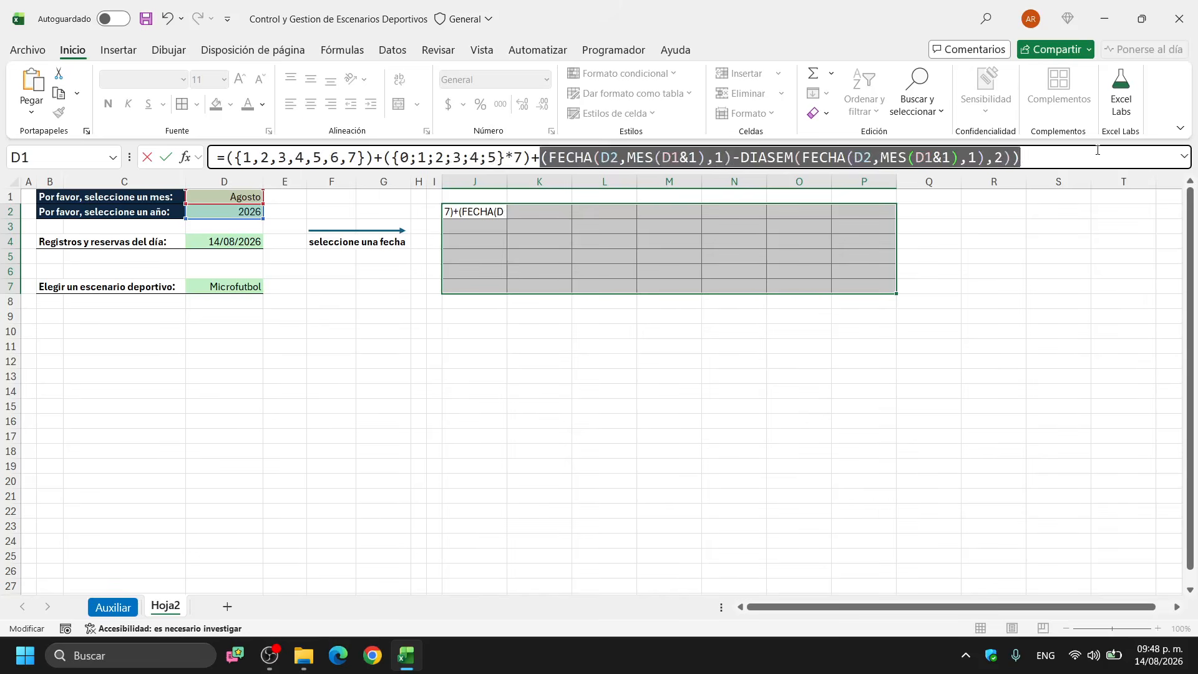
pyautogui.click(1082, 157)
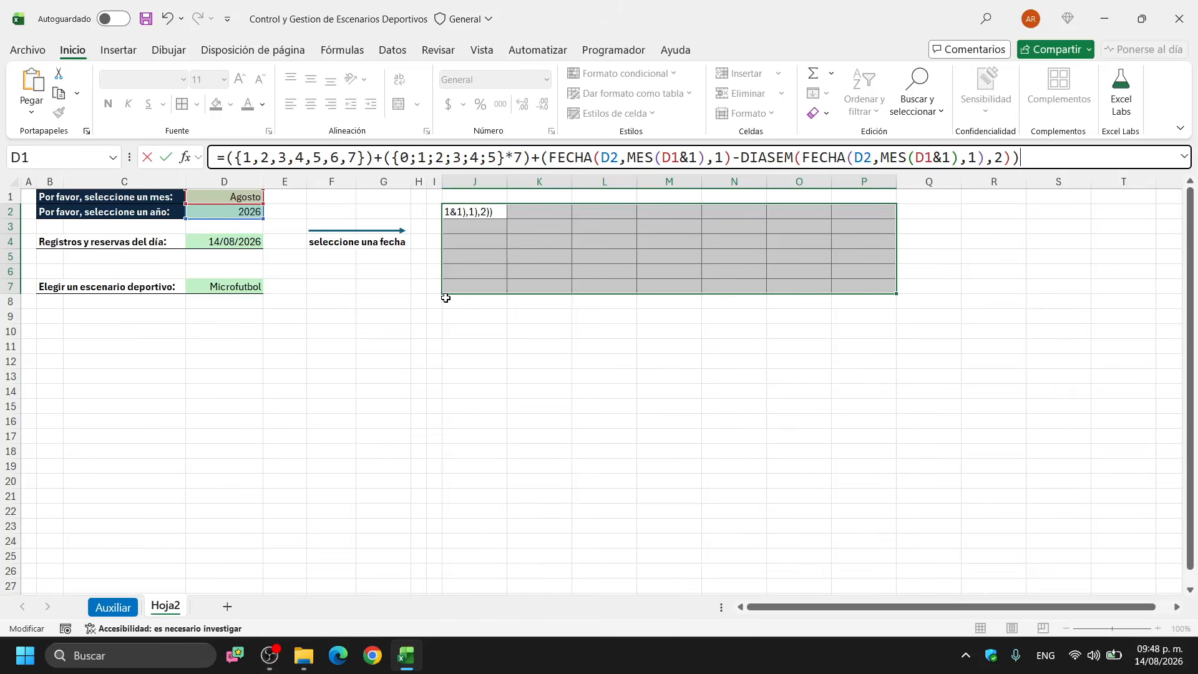
pyautogui.hotkey('ctrl', 'shift', 'Return')
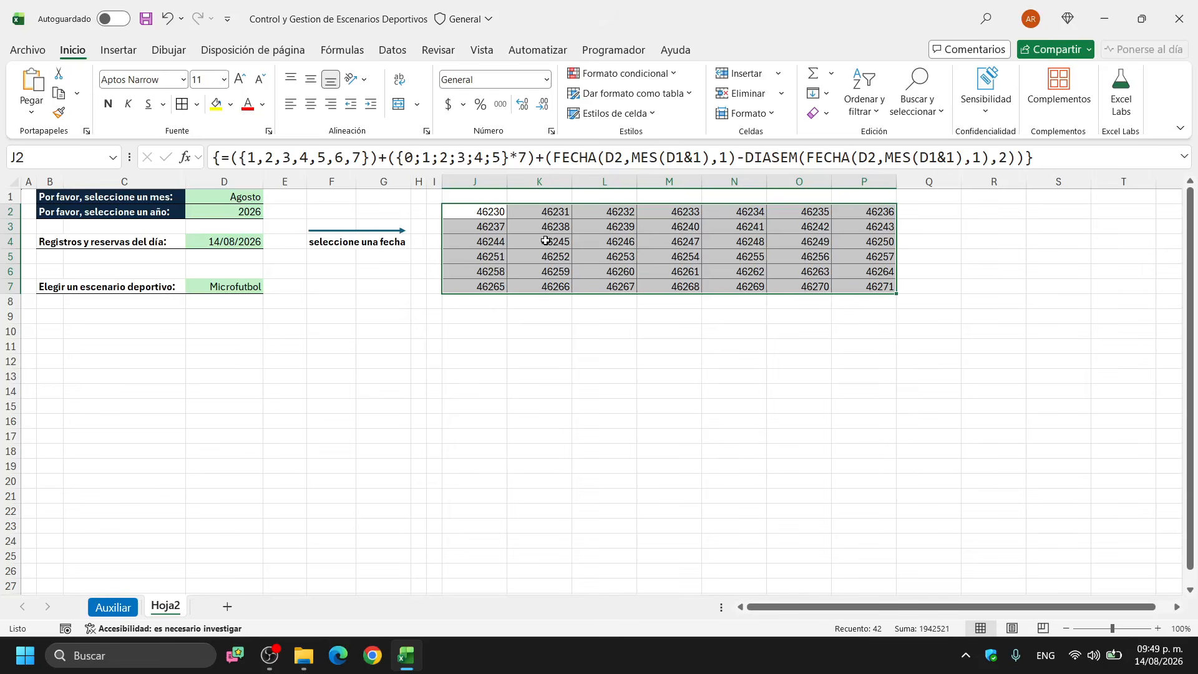
pyautogui.hotkey('ctrl', '1')
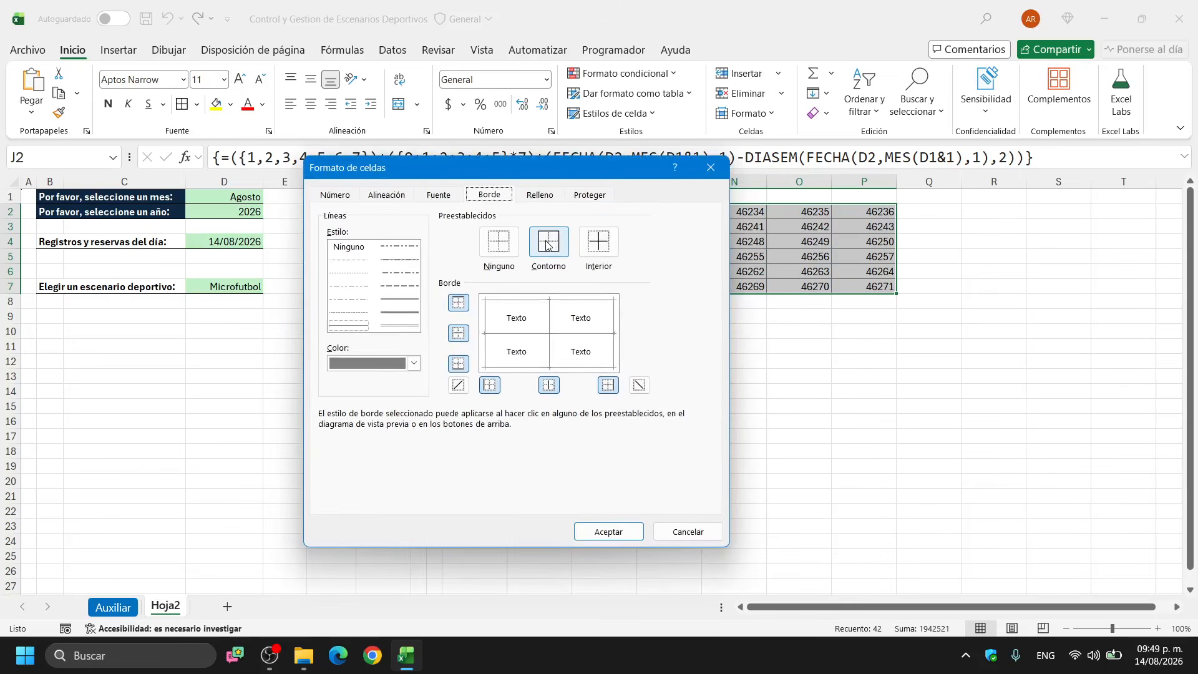
pyautogui.click(336, 196)
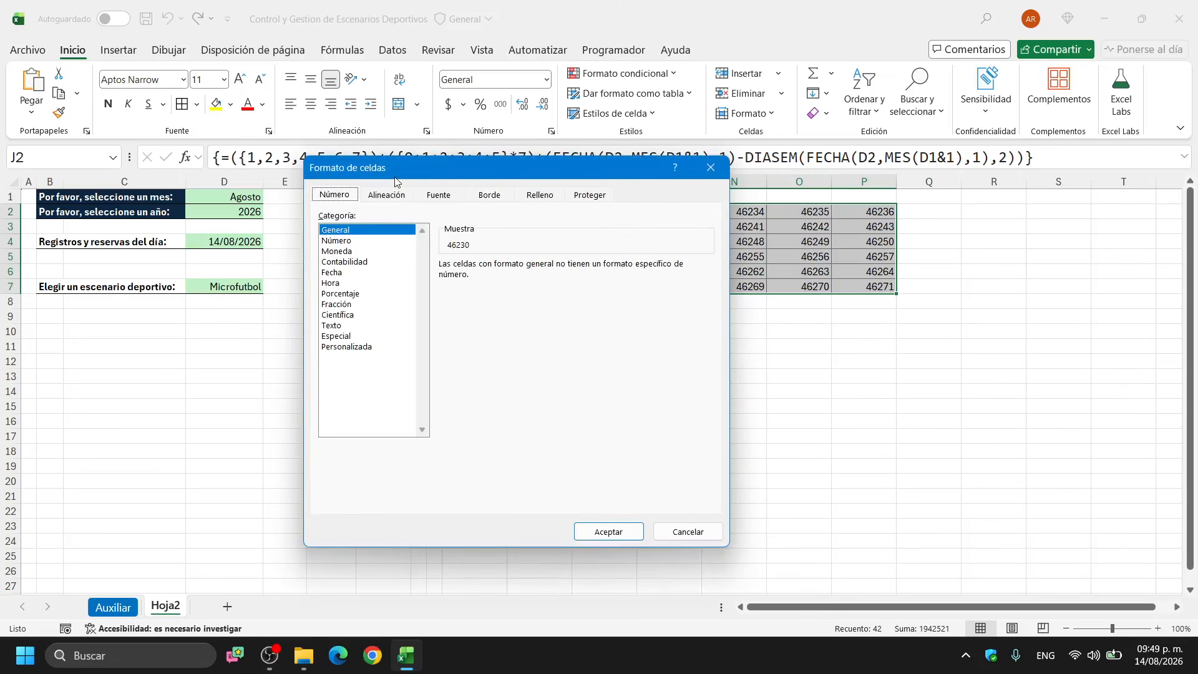
pyautogui.click(711, 167)
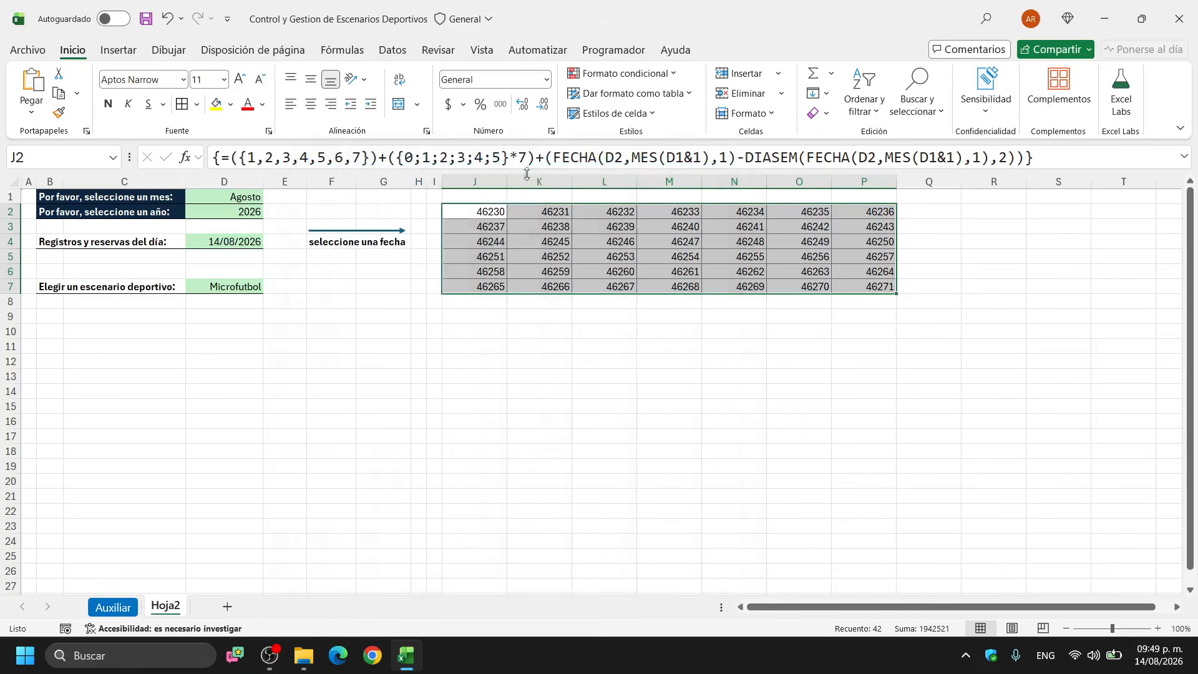
# Apply the custom number format dd to the calendar cells J2:P7
pyautogui.click(269, 131)
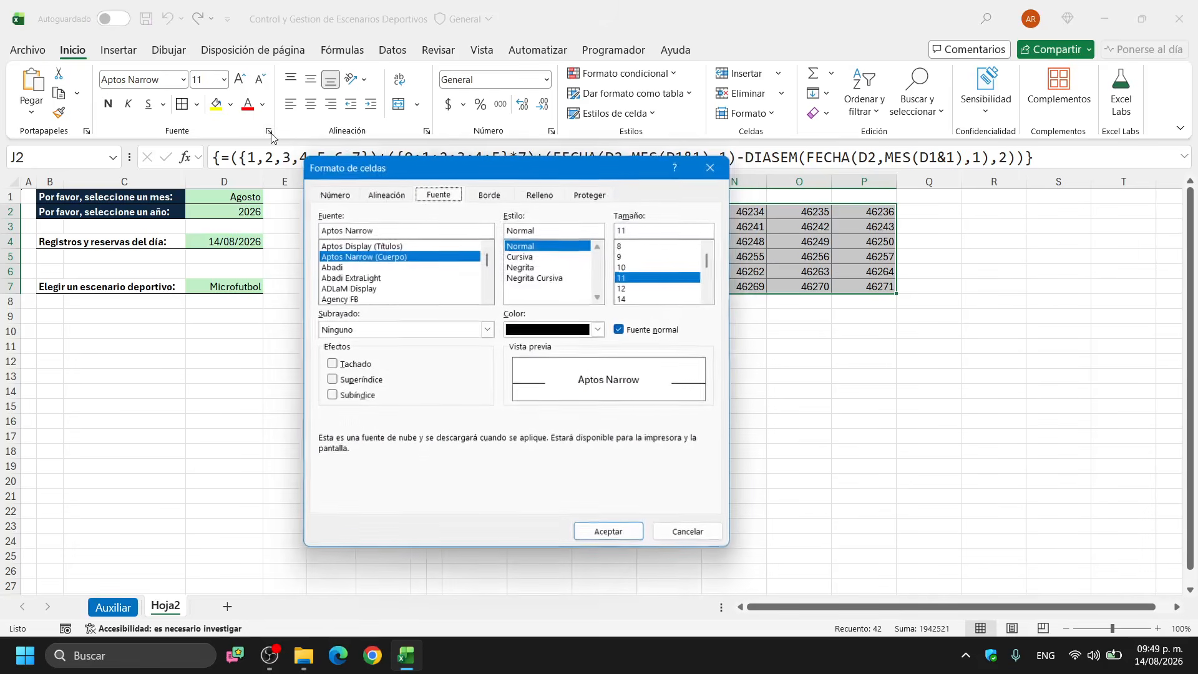
pyautogui.click(336, 195)
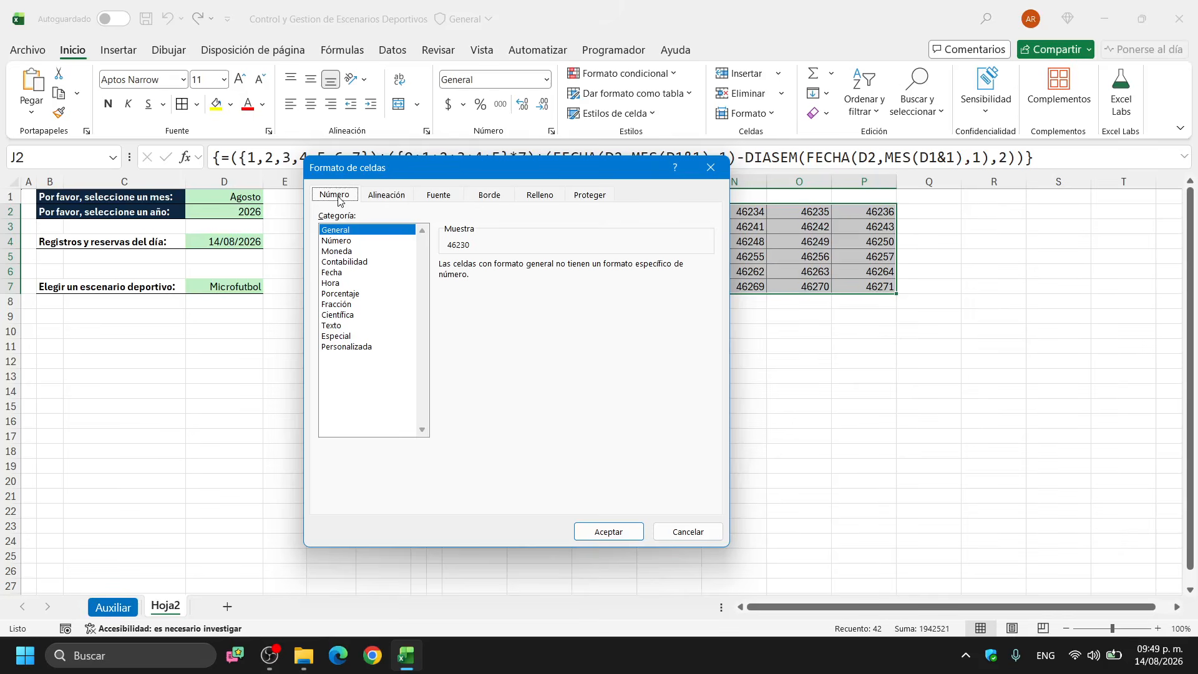
pyautogui.click(359, 347)
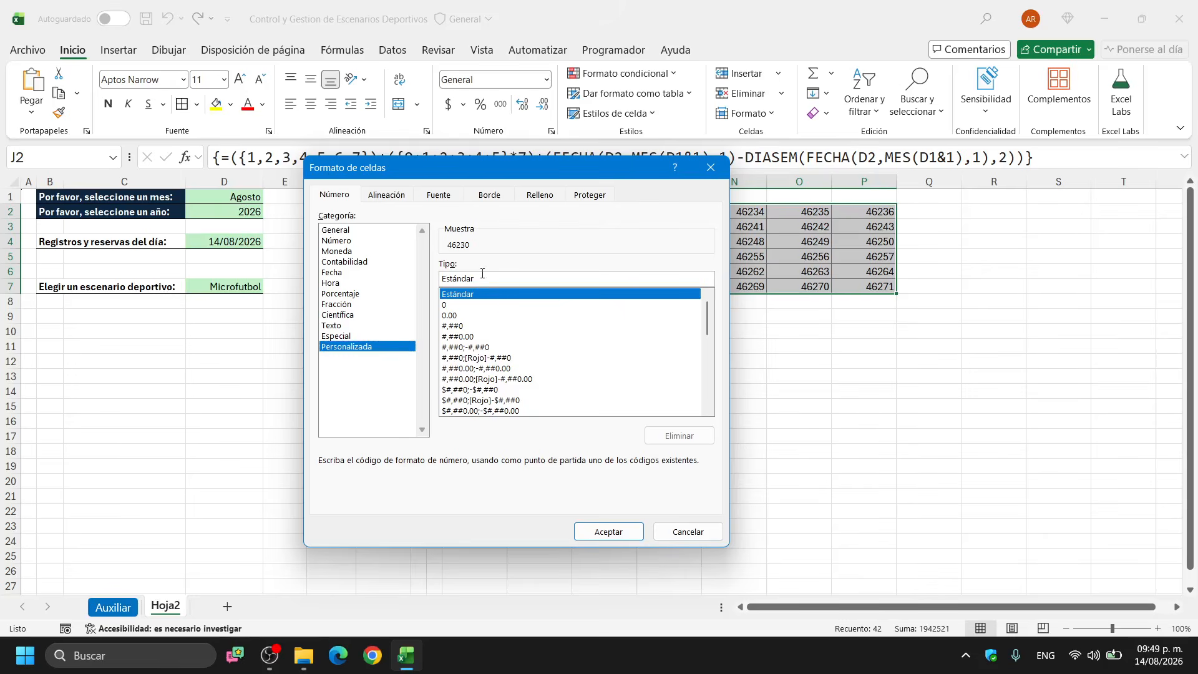
pyautogui.moveTo(482, 276); pyautogui.dragTo(415, 270)
pyautogui.write('dd')
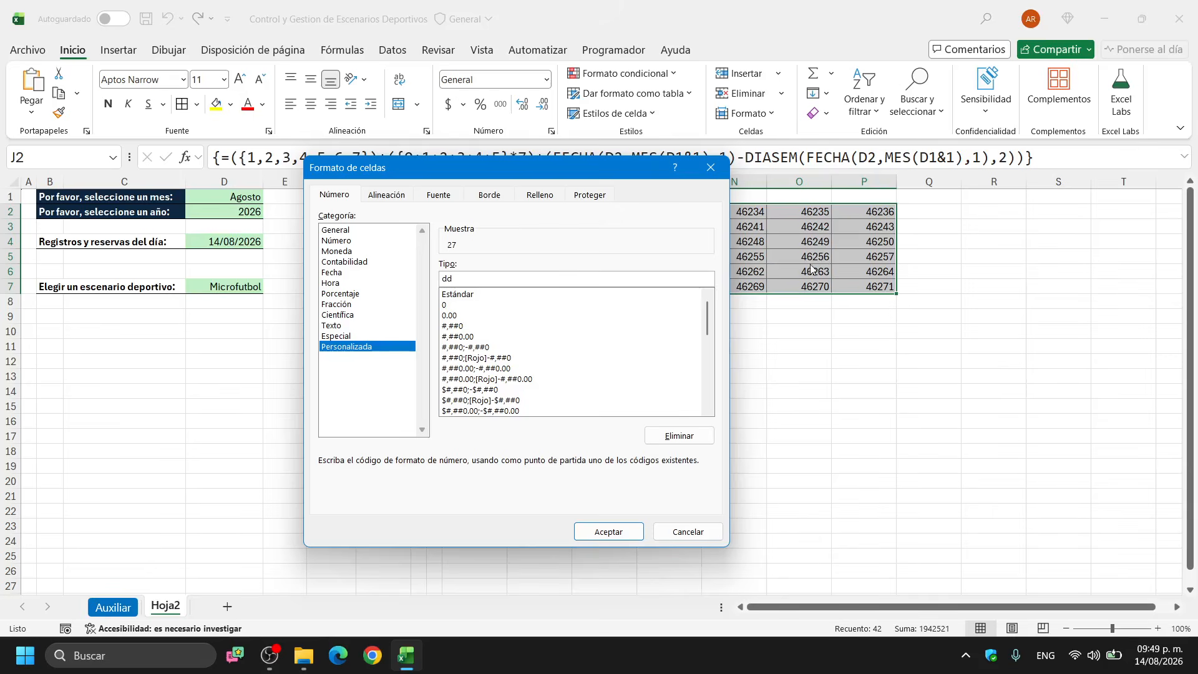
pyautogui.moveTo(455, 279); pyautogui.dragTo(432, 279)
pyautogui.click(609, 532)
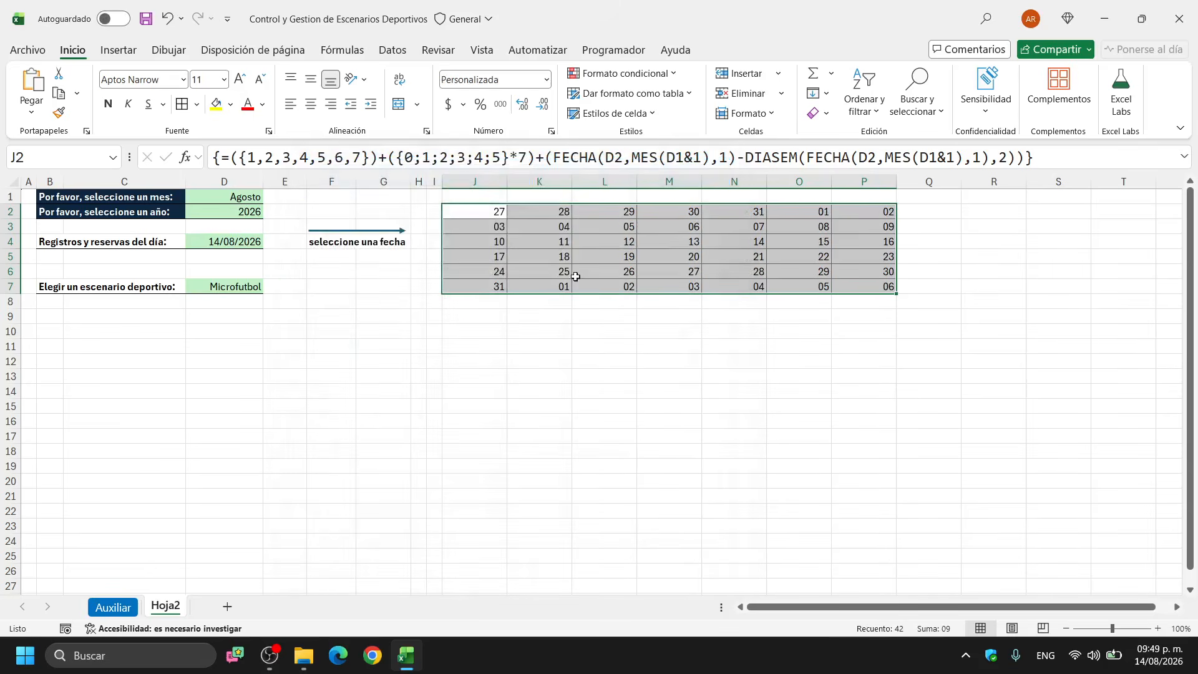
# Enter =TEXTO(J2,"ddd") in J1 as the abbreviated weekday heading for the first calendar column
pyautogui.click(490, 196)
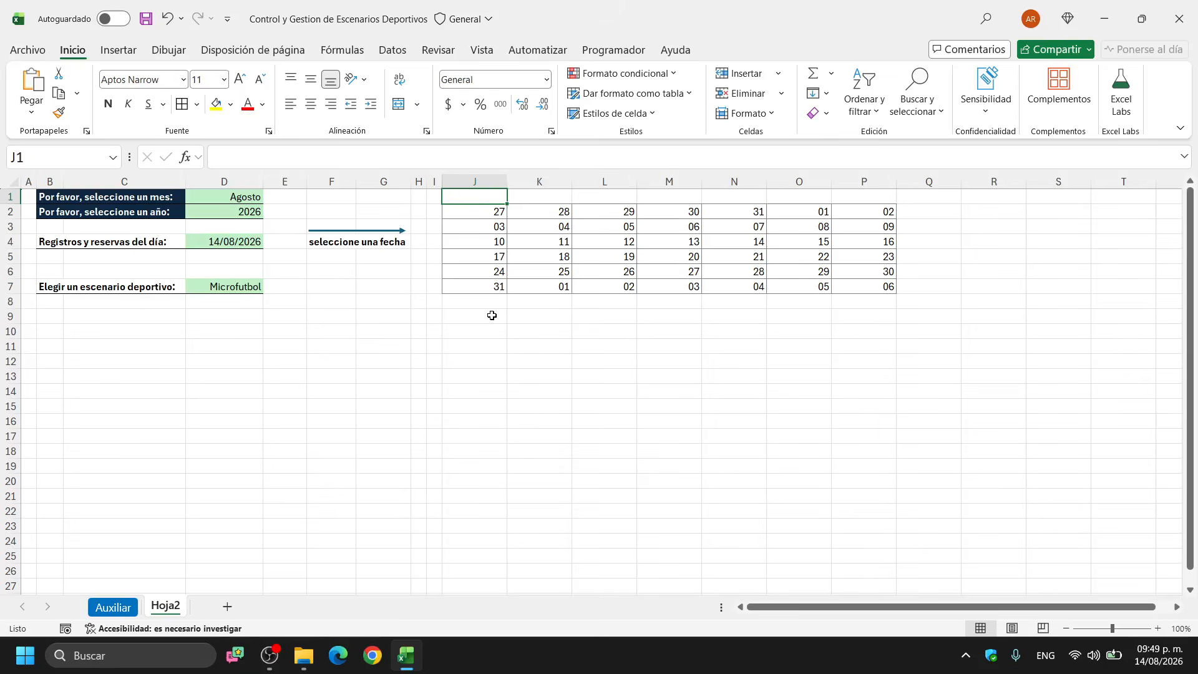
pyautogui.moveTo(484, 212); pyautogui.dragTo(488, 287)
pyautogui.click(481, 196)
pyautogui.write('=te')
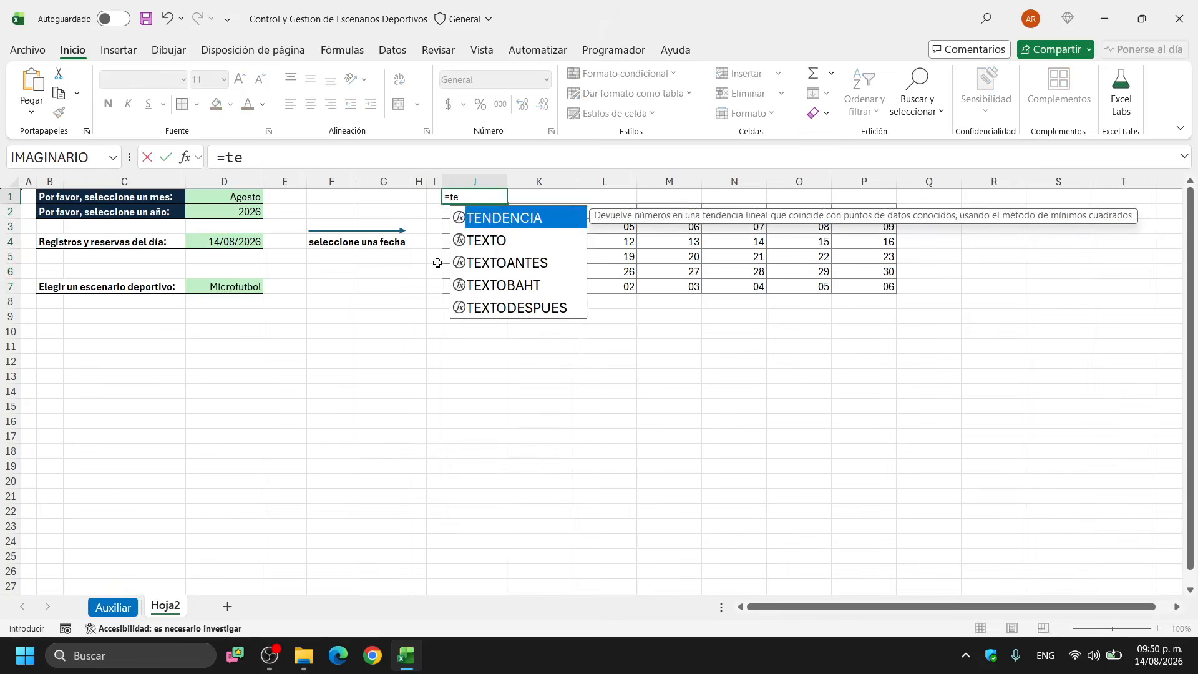
pyautogui.write('x')
pyautogui.press('Tab')
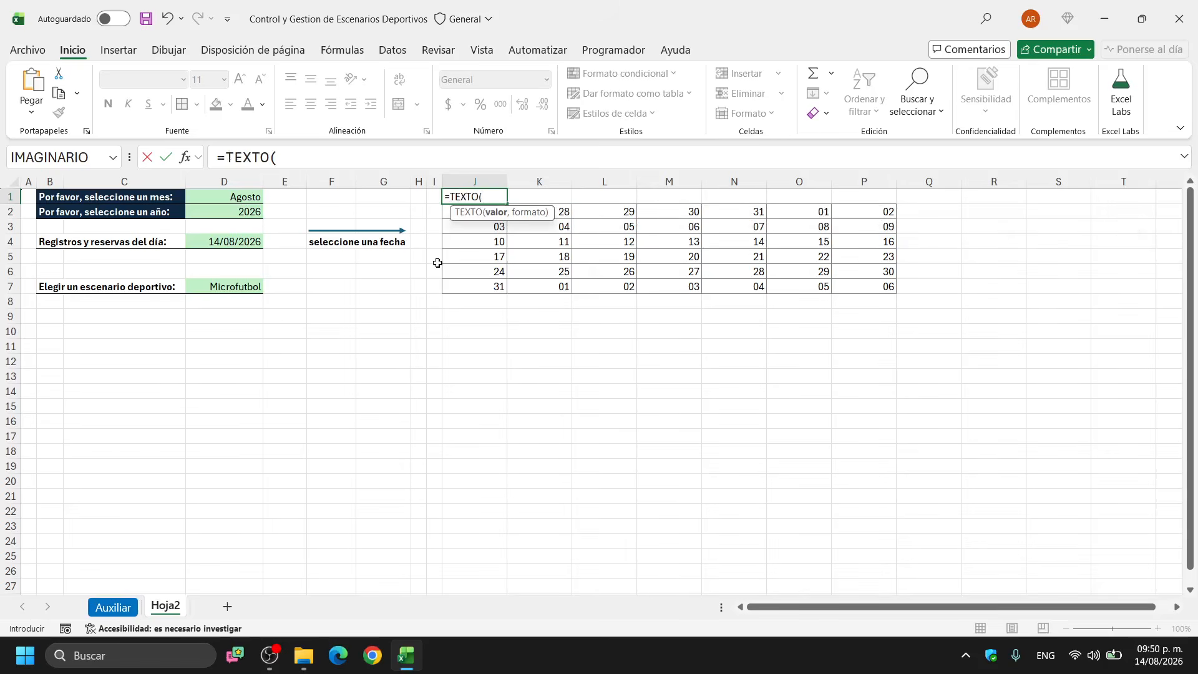
pyautogui.click(297, 162)
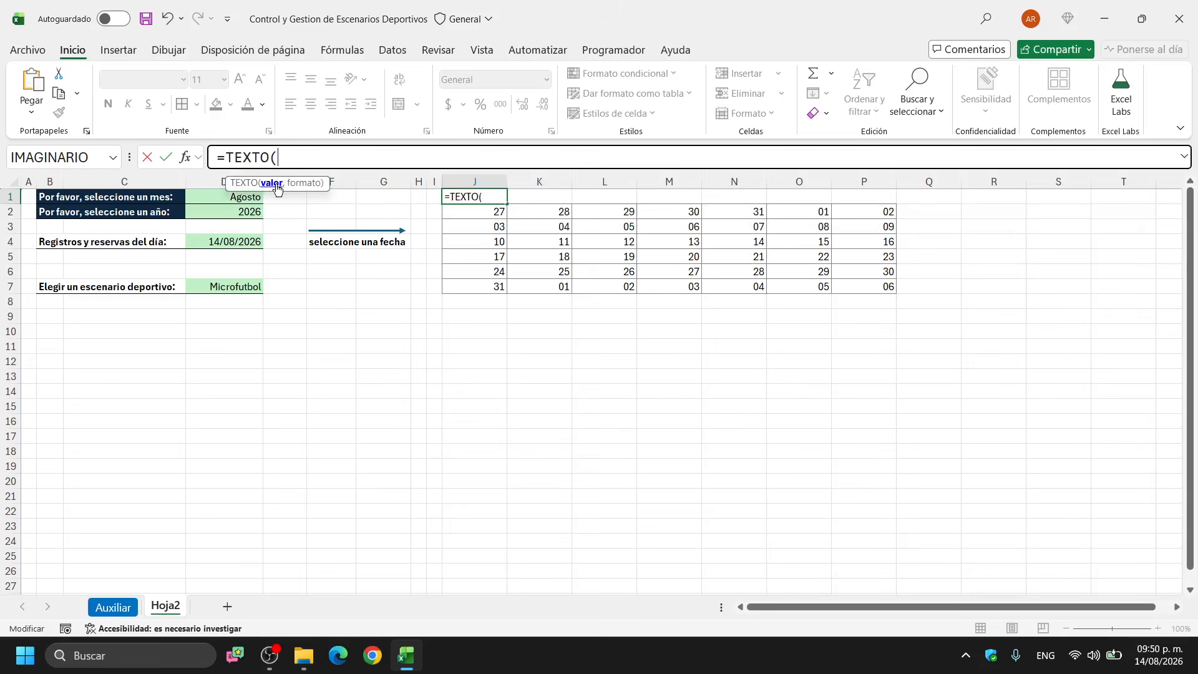
pyautogui.click(479, 212)
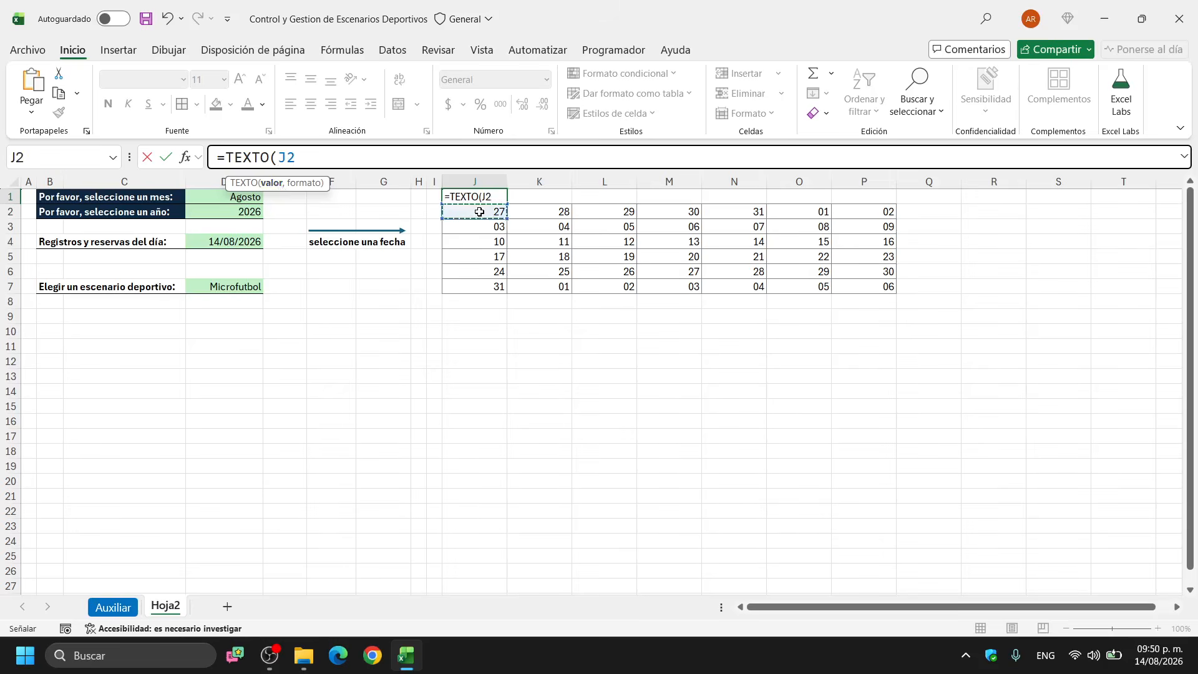
pyautogui.write(',"ddd')
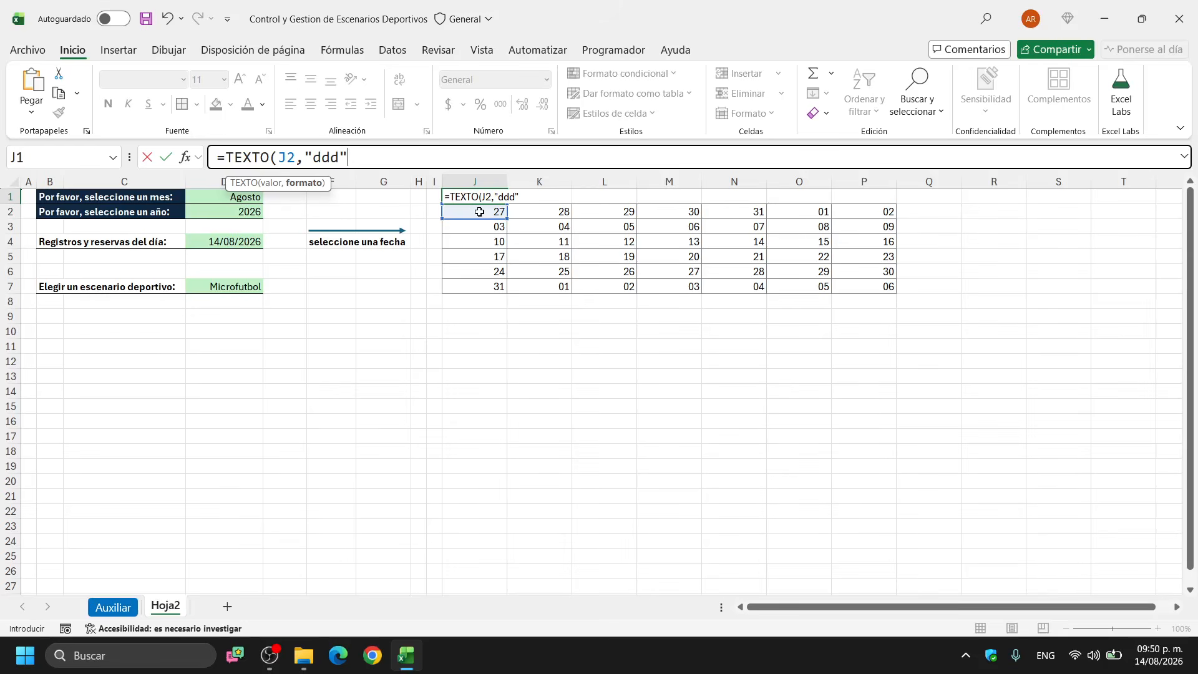
pyautogui.write('")')
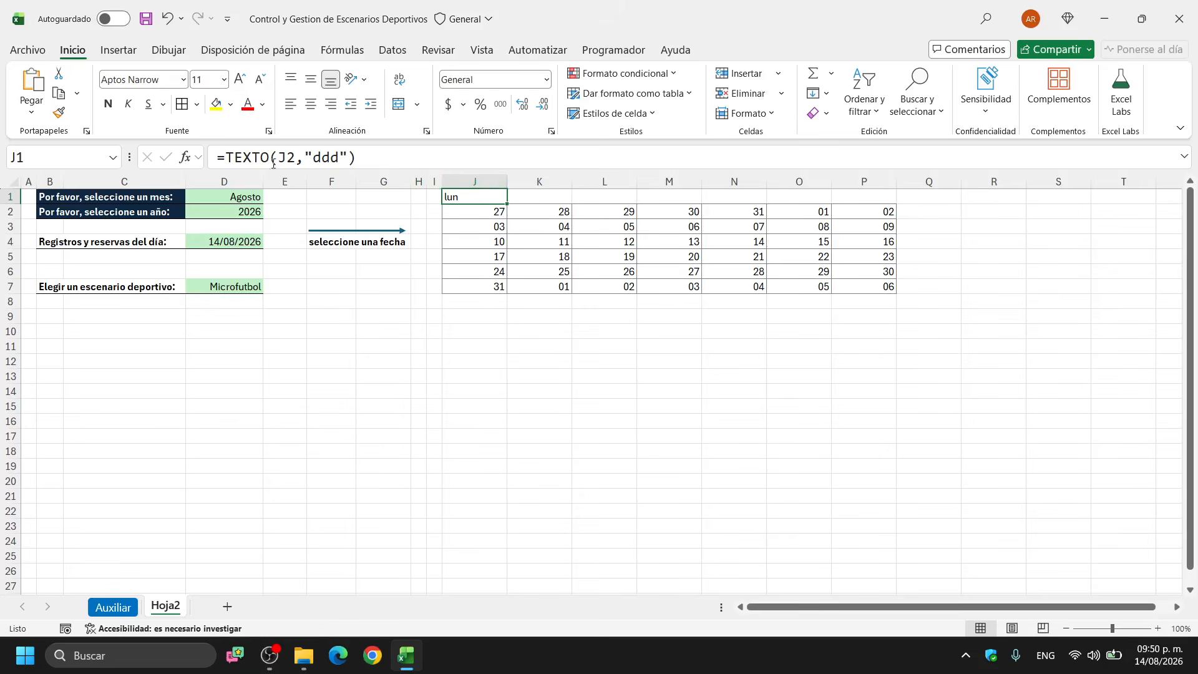
# Wrap J1's weekday formula in NOMPROPIO and fill it across to P1
pyautogui.click(234, 157)
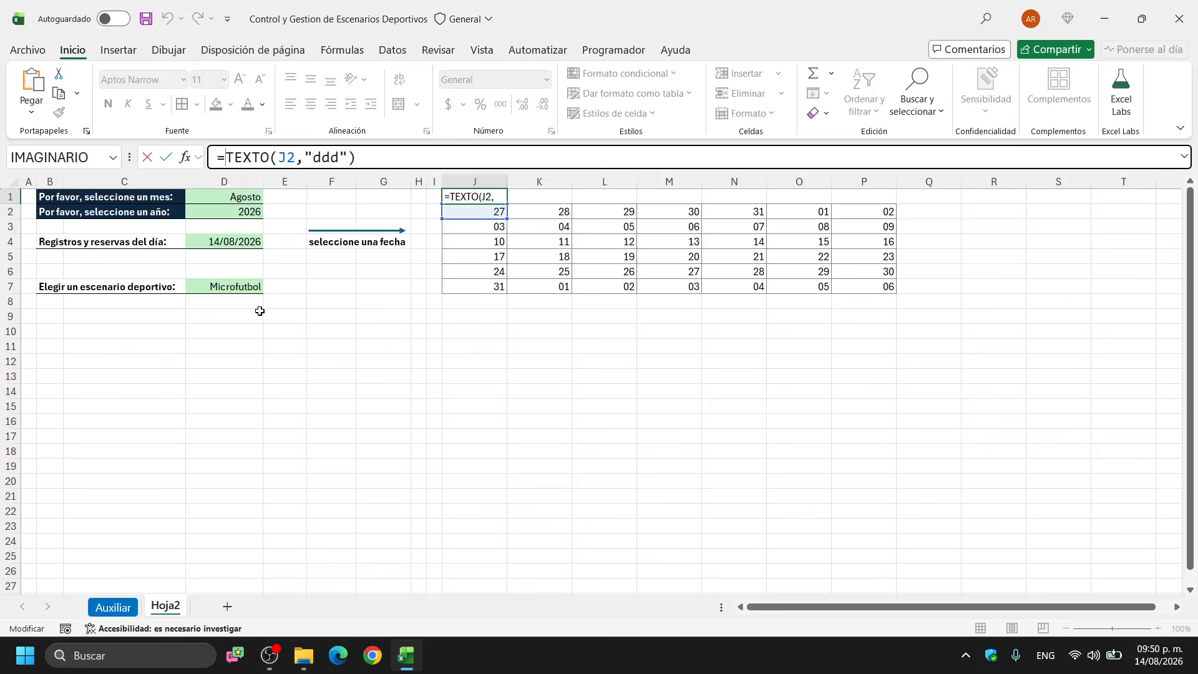
pyautogui.write('nom')
pyautogui.press('Tab')
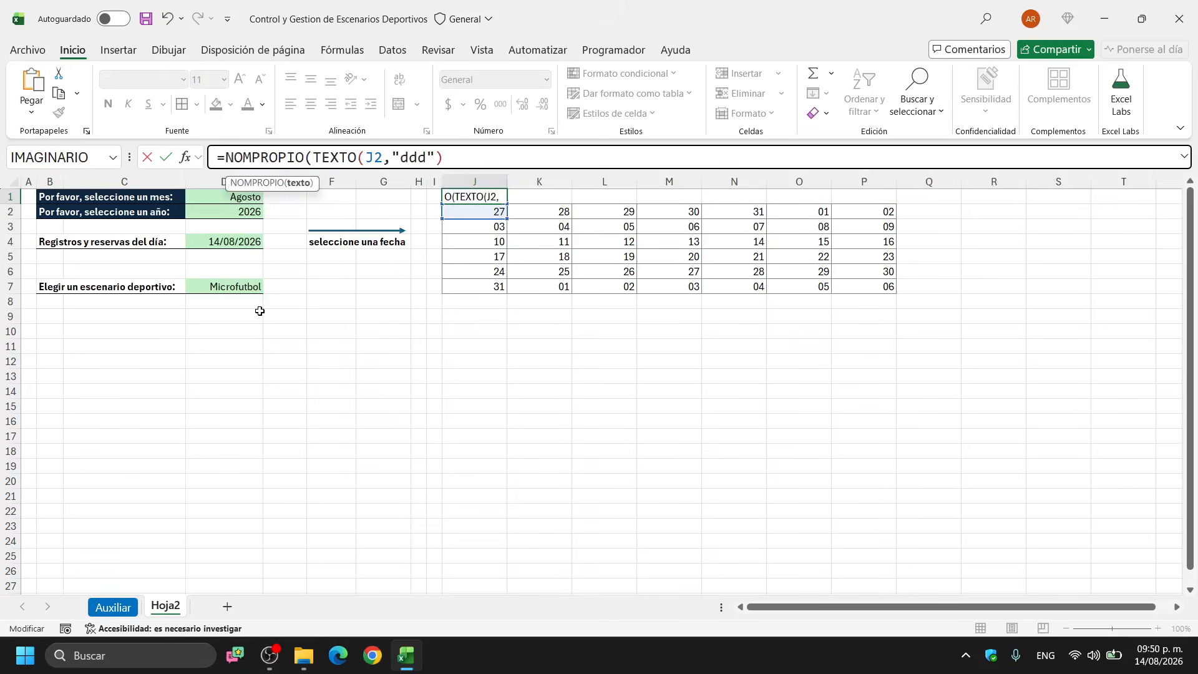
pyautogui.press('End')
pyautogui.write(')')
pyautogui.press('Return')
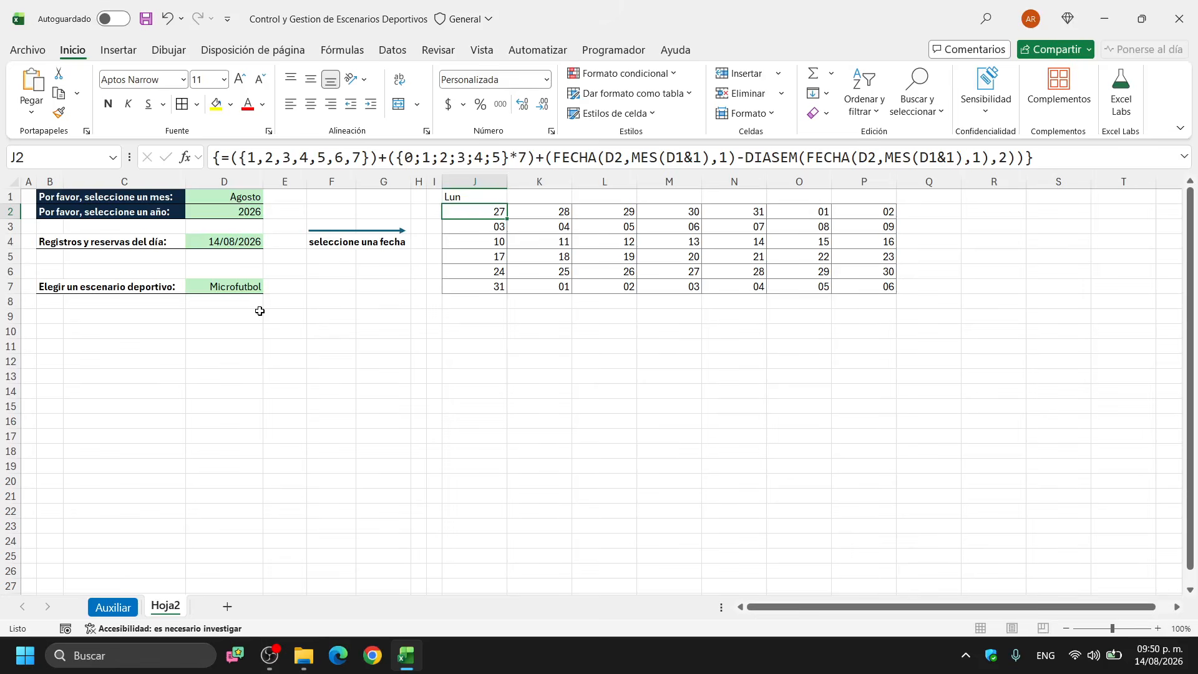
pyautogui.click(460, 199)
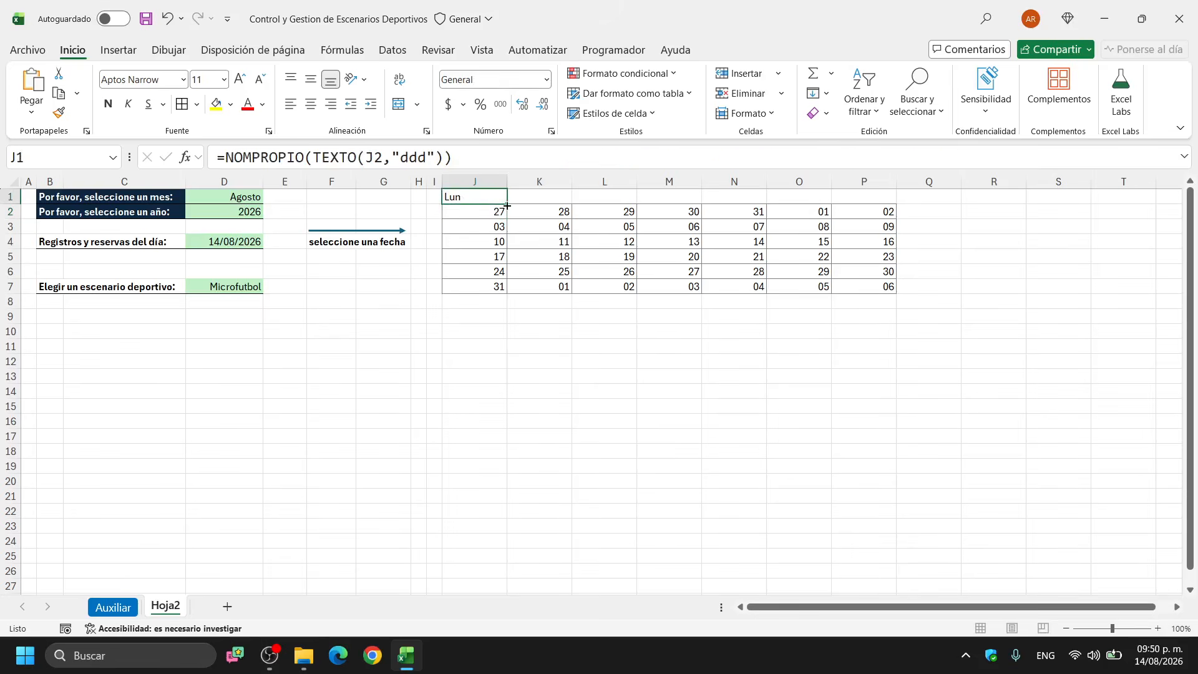
pyautogui.moveTo(507, 205); pyautogui.dragTo(899, 204)
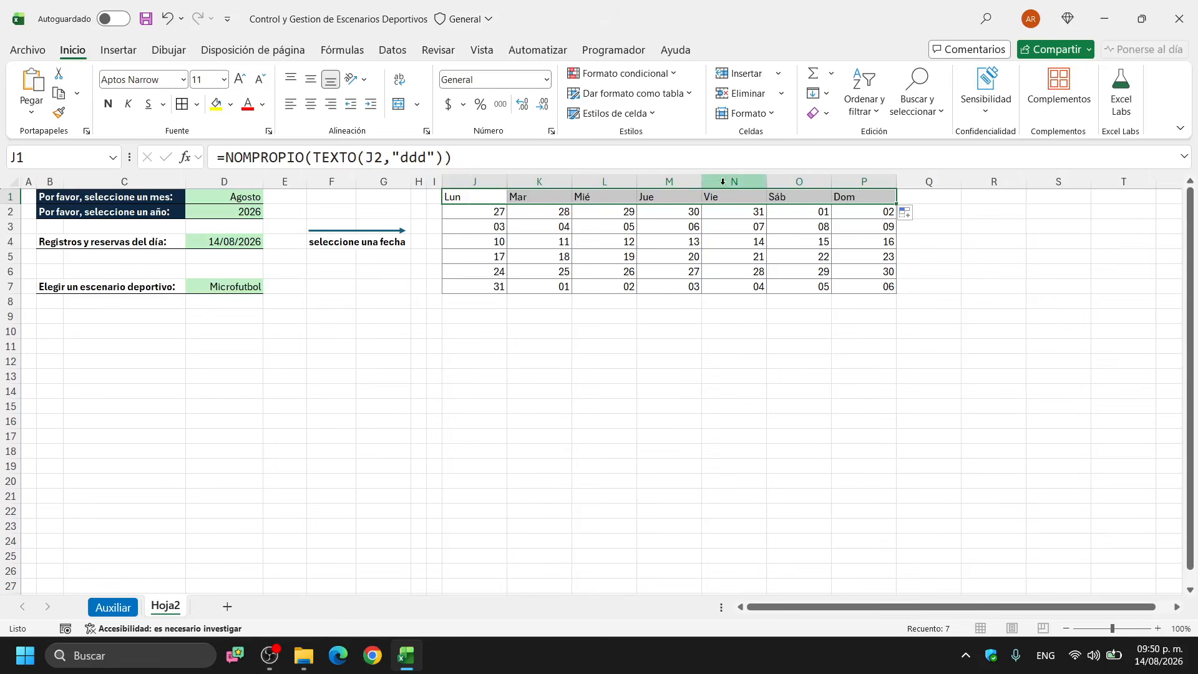
# Centre the contents of J1:P7 horizontally and set the width of columns J to P to 5
pyautogui.moveTo(468, 198); pyautogui.dragTo(855, 288)
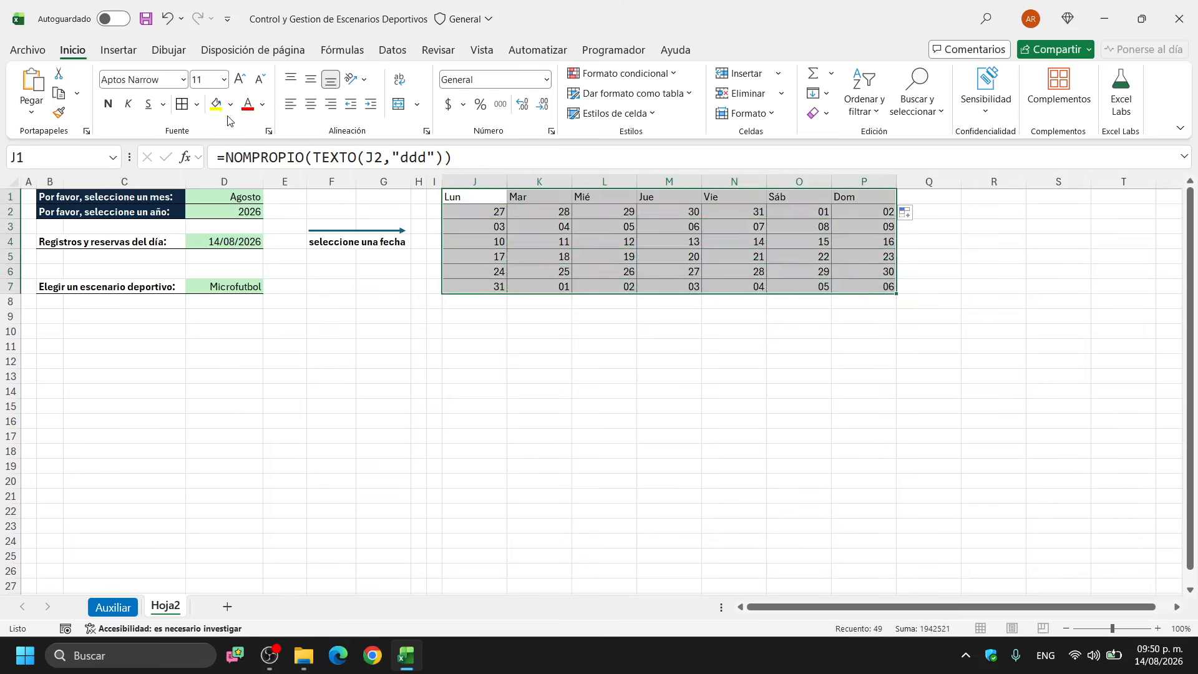
pyautogui.click(311, 105)
pyautogui.moveTo(475, 181); pyautogui.dragTo(867, 181)
pyautogui.rightClick(480, 175)
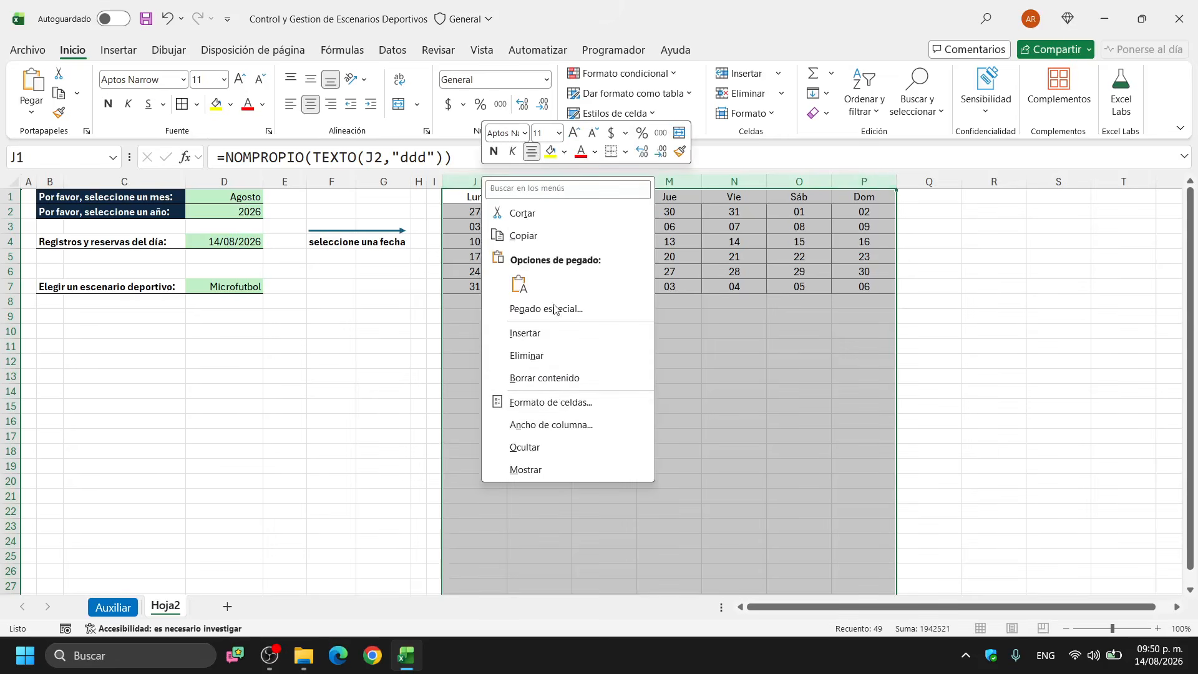
pyautogui.click(562, 423)
pyautogui.write('5')
pyautogui.press('Return')
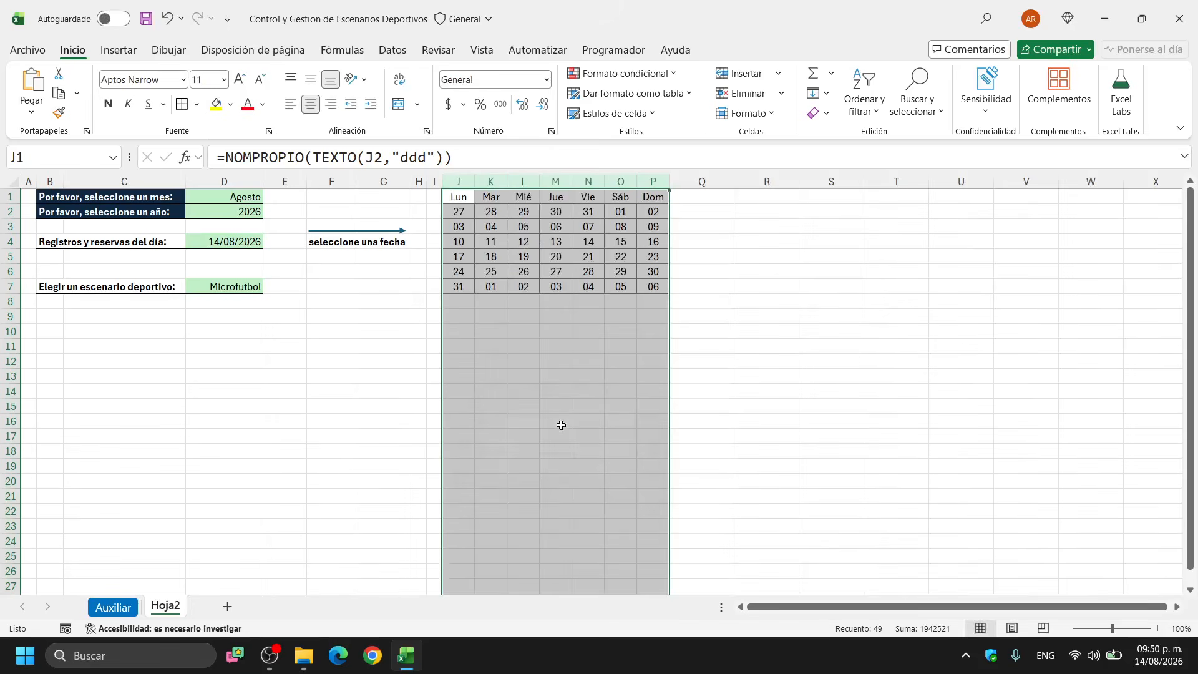
# Set the width of column Q beside the calendar to 2
pyautogui.click(687, 183)
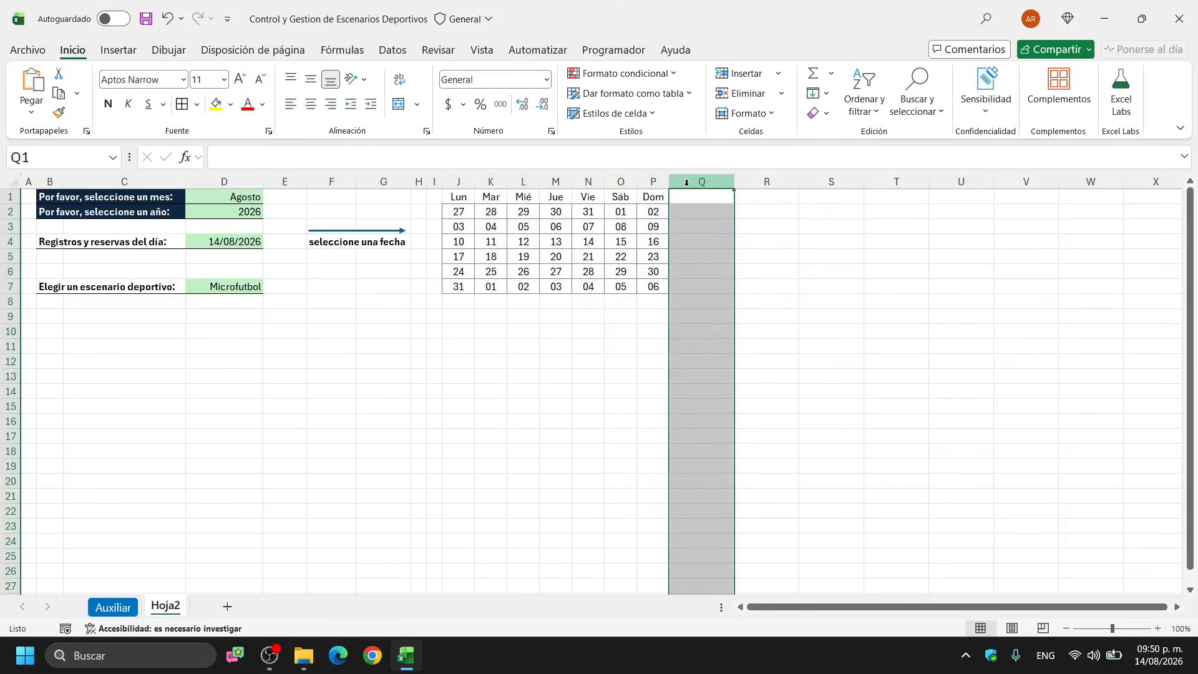
pyautogui.rightClick(687, 182)
pyautogui.click(757, 435)
pyautogui.write('2')
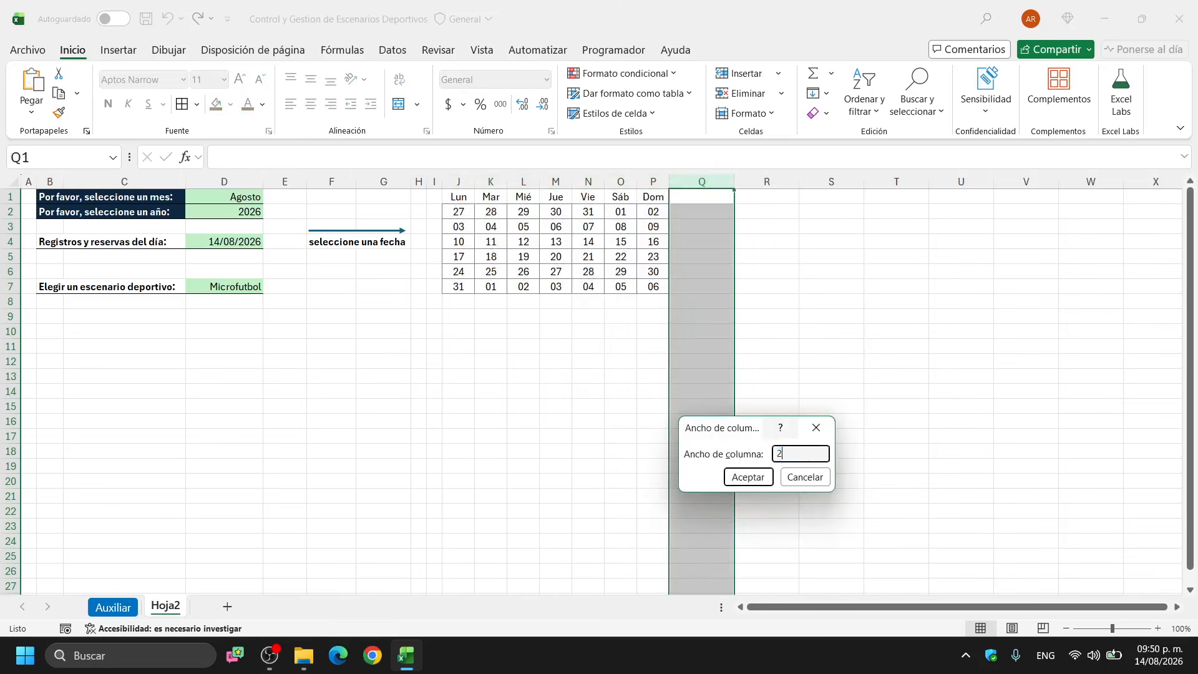
pyautogui.press('Return')
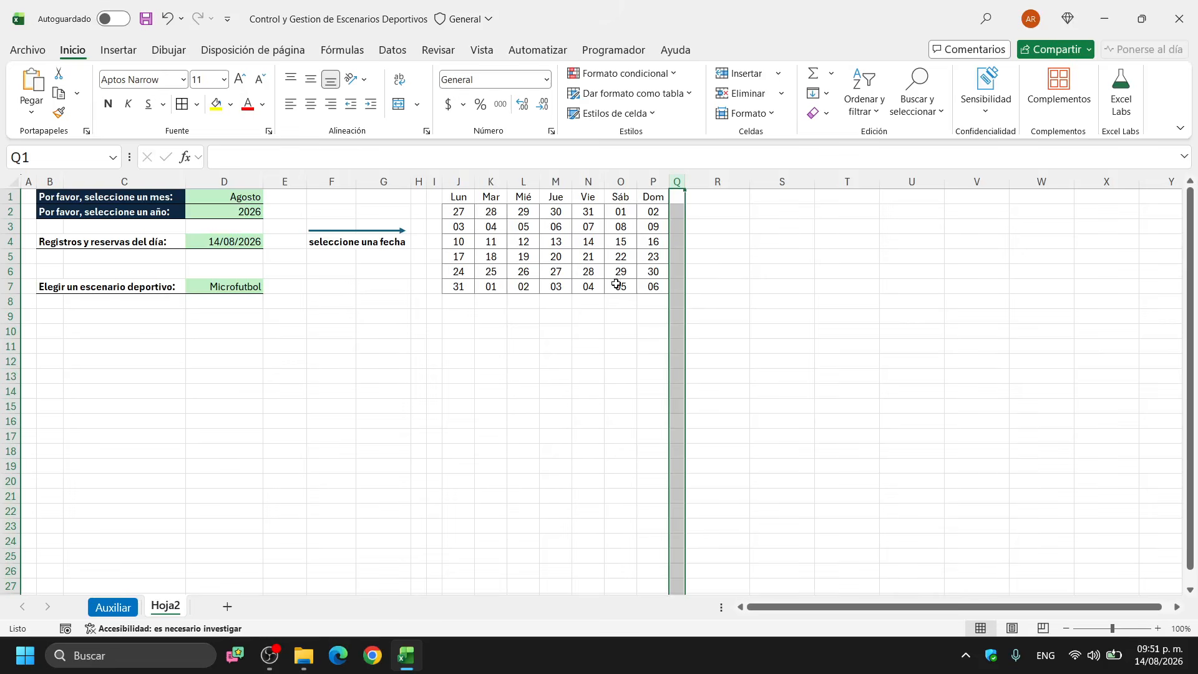
# Format the weekday headings J1:P1 with a dark blue fill and bold white text
pyautogui.moveTo(457, 197); pyautogui.dragTo(654, 198)
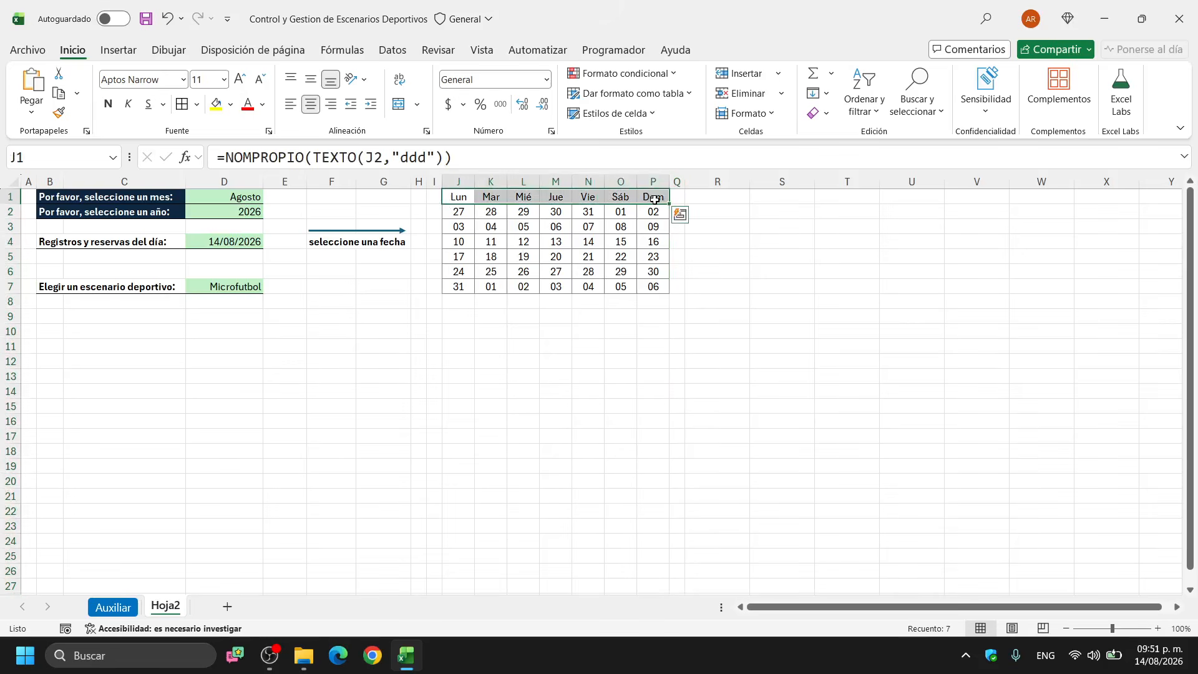
pyautogui.click(230, 104)
pyautogui.click(286, 179)
pyautogui.click(263, 105)
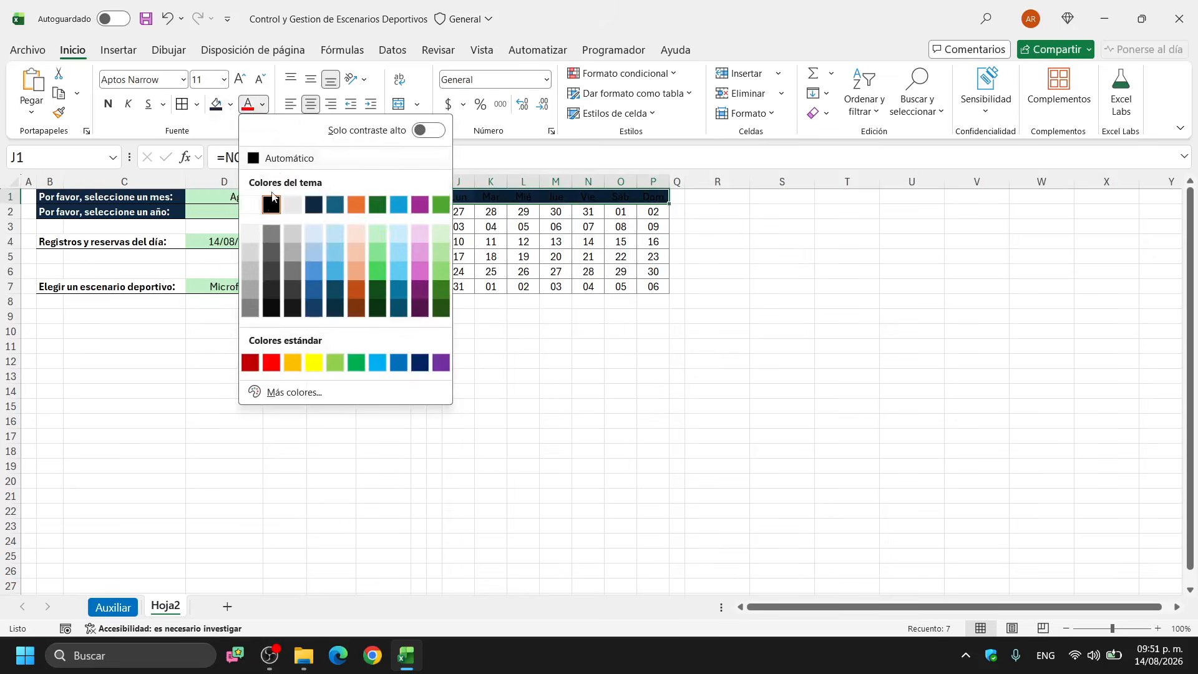
pyautogui.click(247, 201)
pyautogui.click(108, 105)
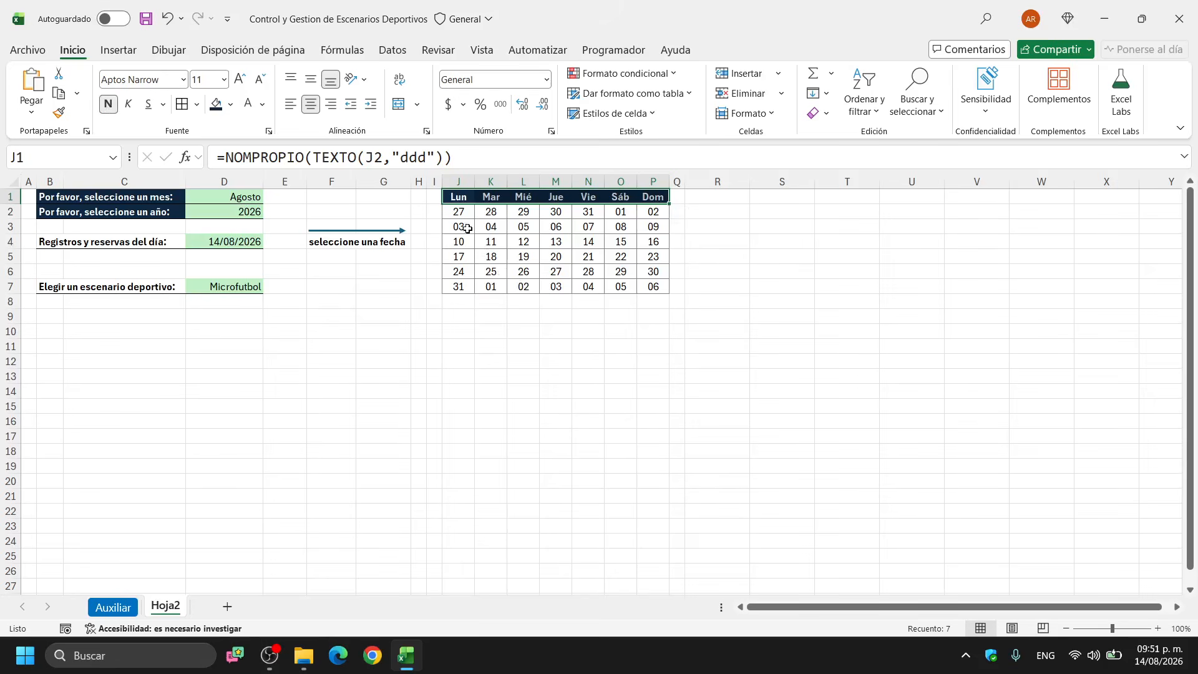
# Try to delete the single cell L4 from the calendar's array formula
pyautogui.moveTo(458, 210); pyautogui.dragTo(659, 287)
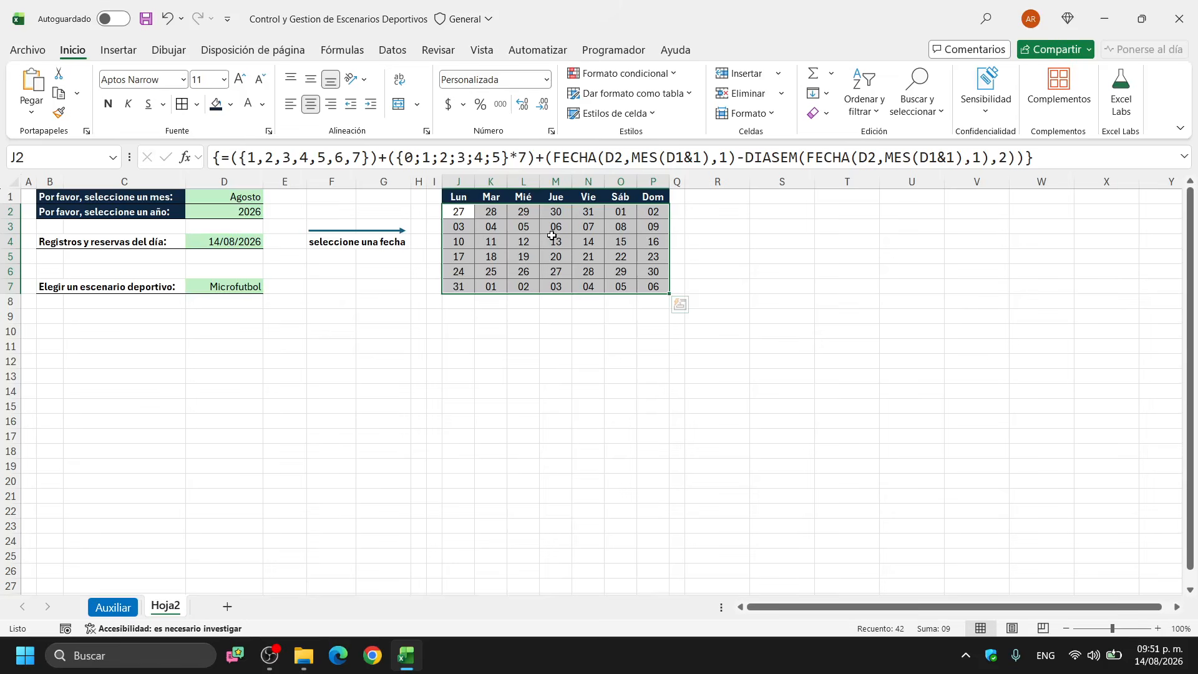
pyautogui.click(527, 228)
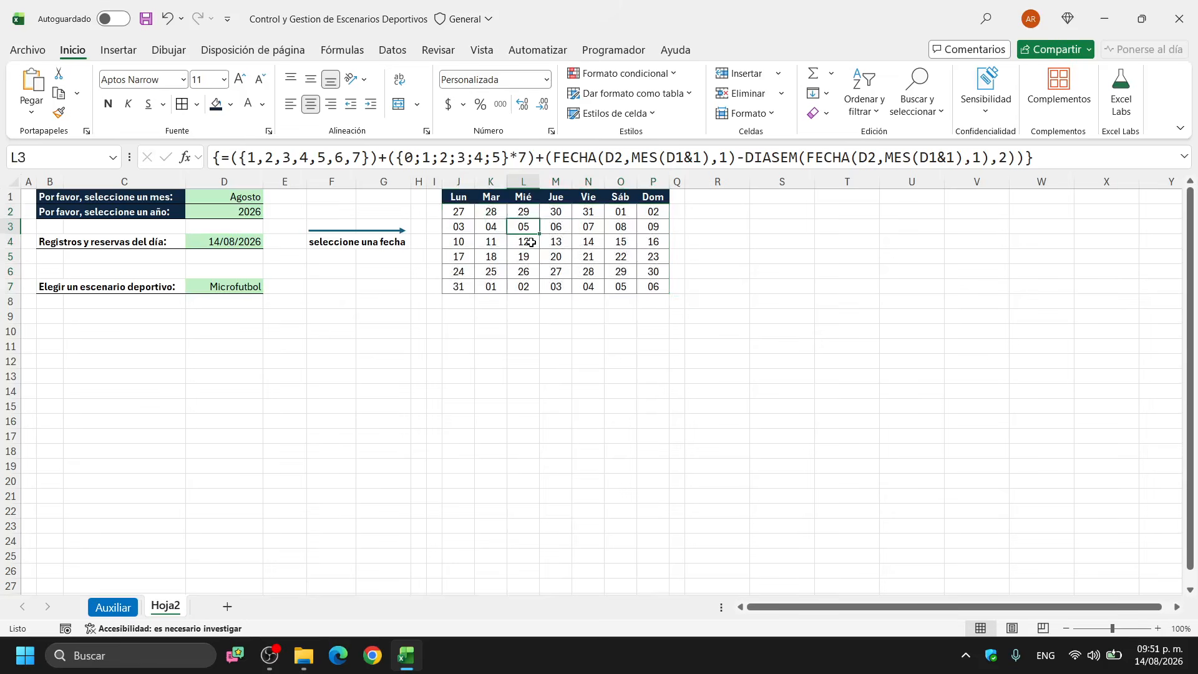
pyautogui.click(530, 243)
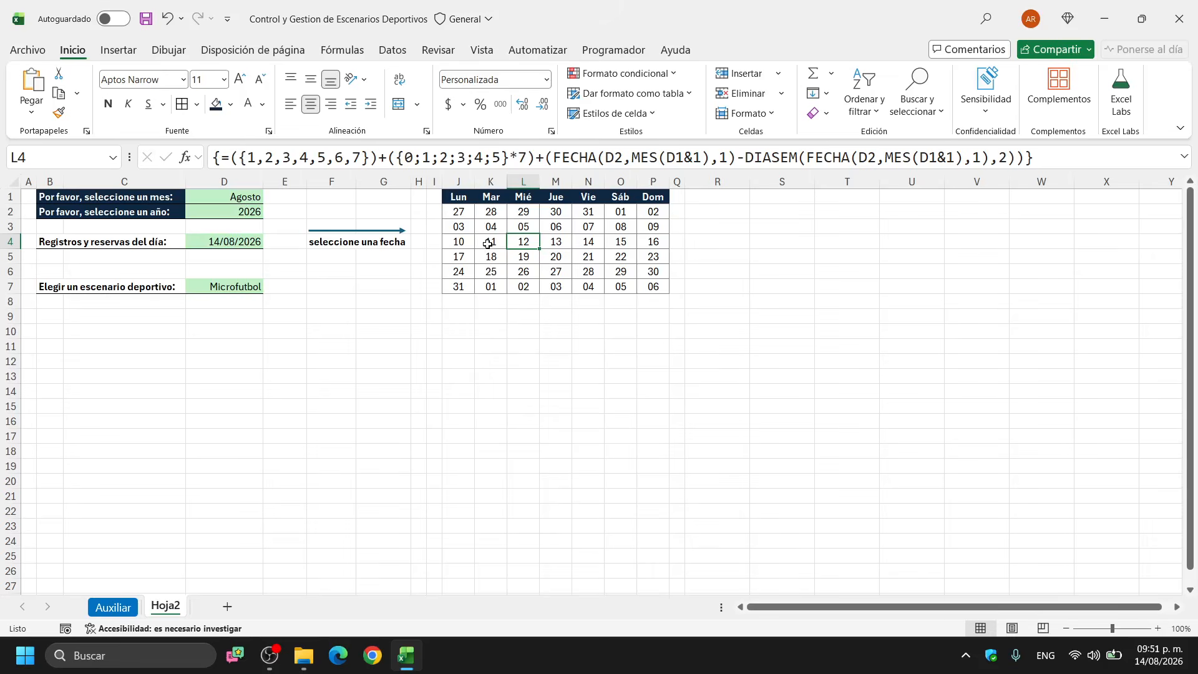
pyautogui.press('Delete')
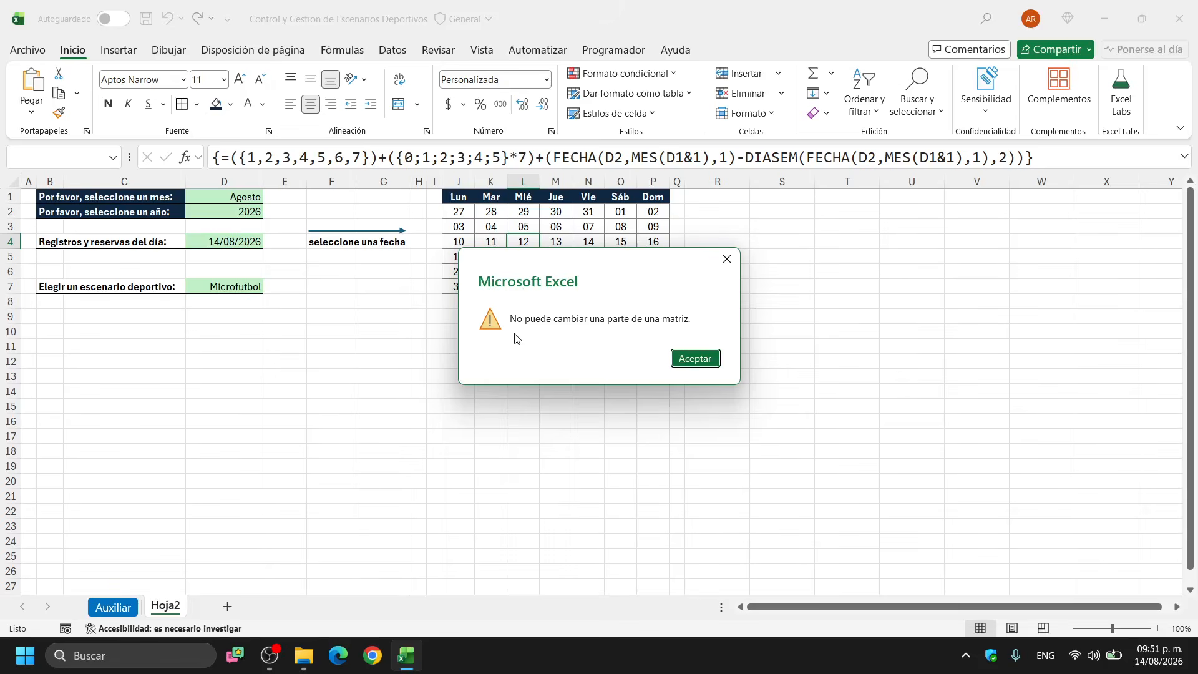
pyautogui.click(694, 358)
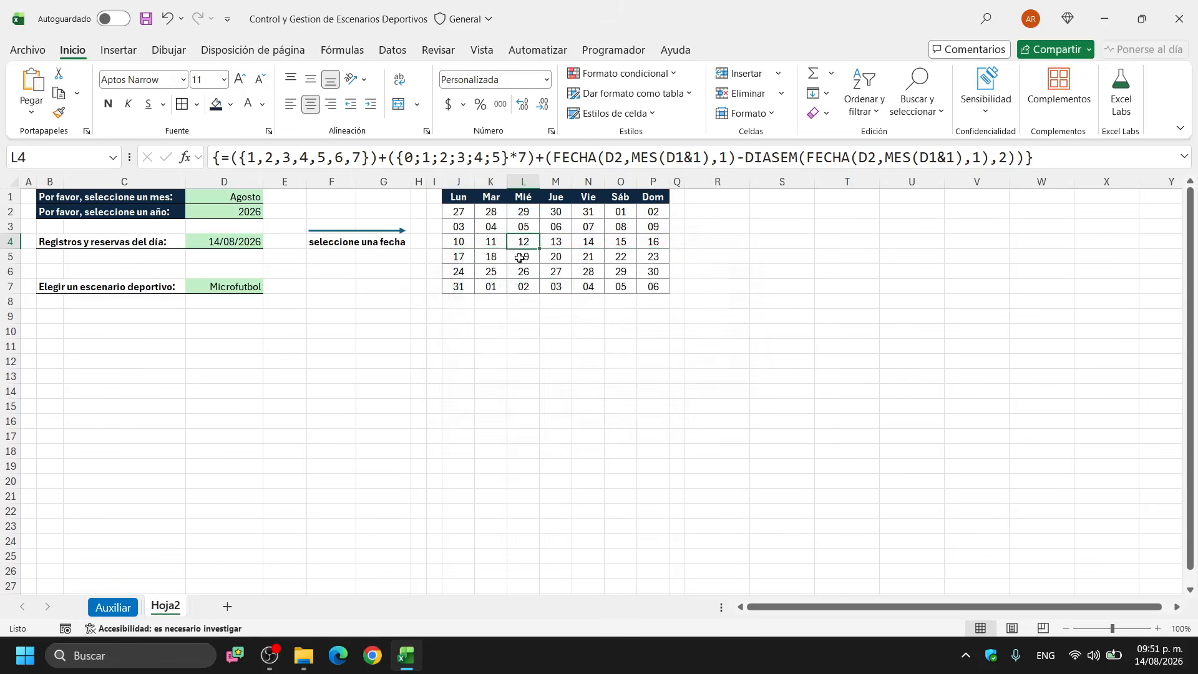
# Start a new formula-based conditional formatting rule for the calendar dates J2:P7
pyautogui.moveTo(458, 212); pyautogui.dragTo(653, 286)
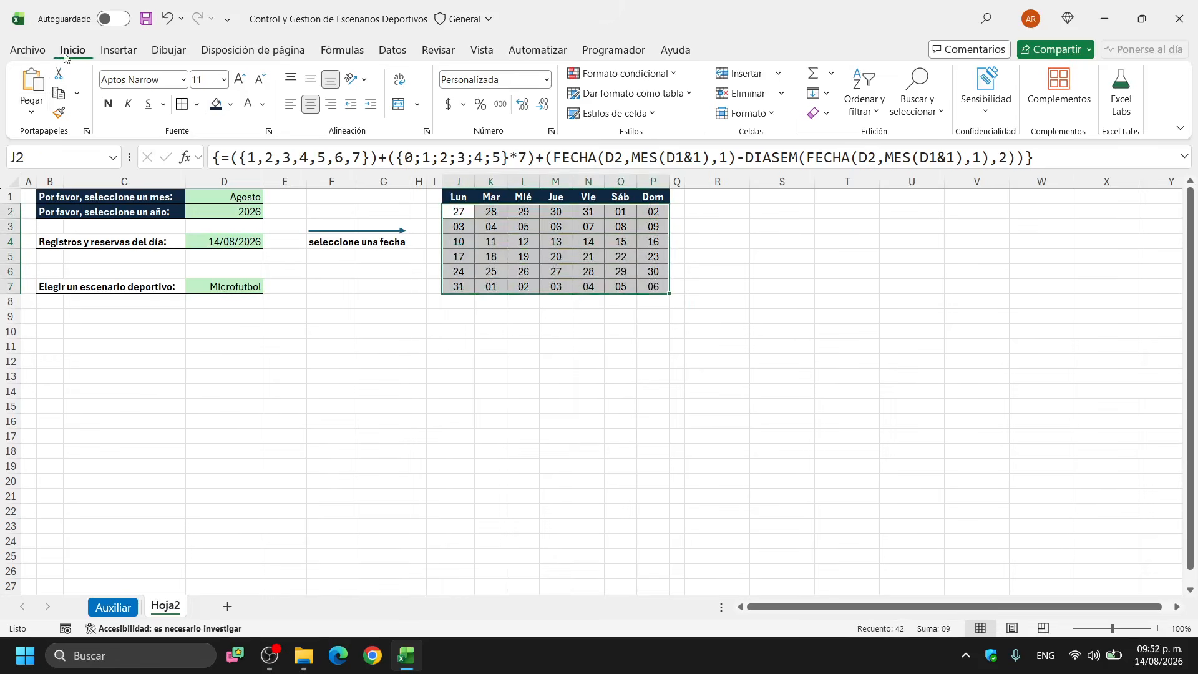
pyautogui.click(616, 73)
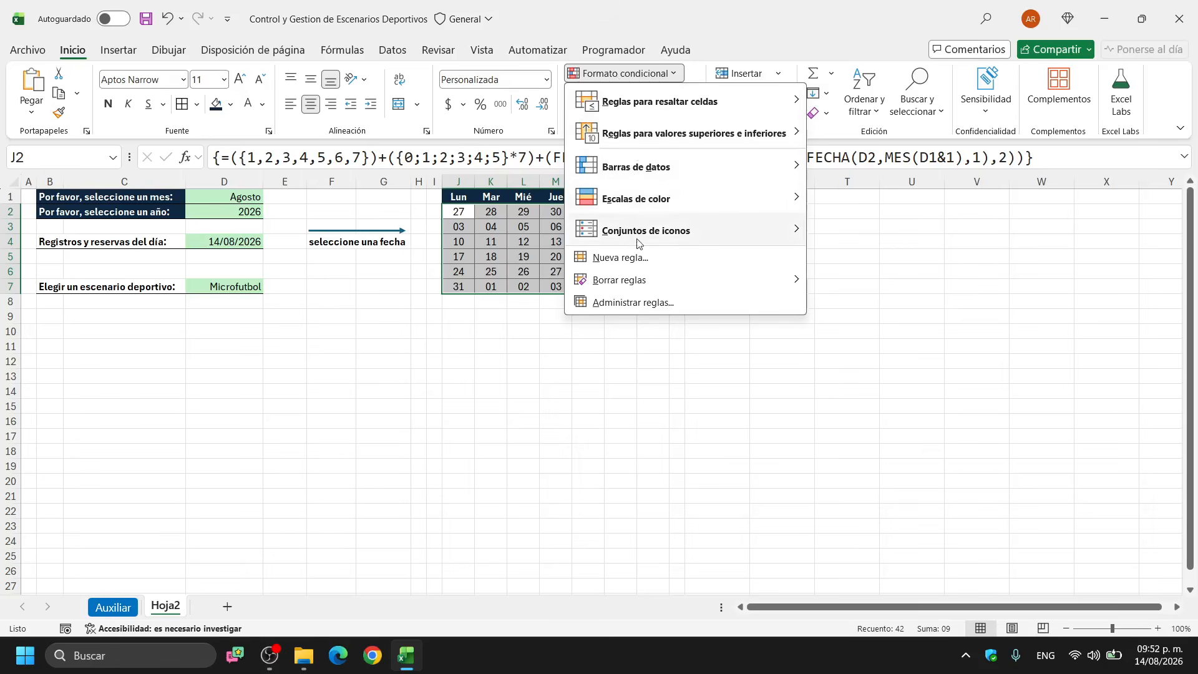
pyautogui.click(630, 258)
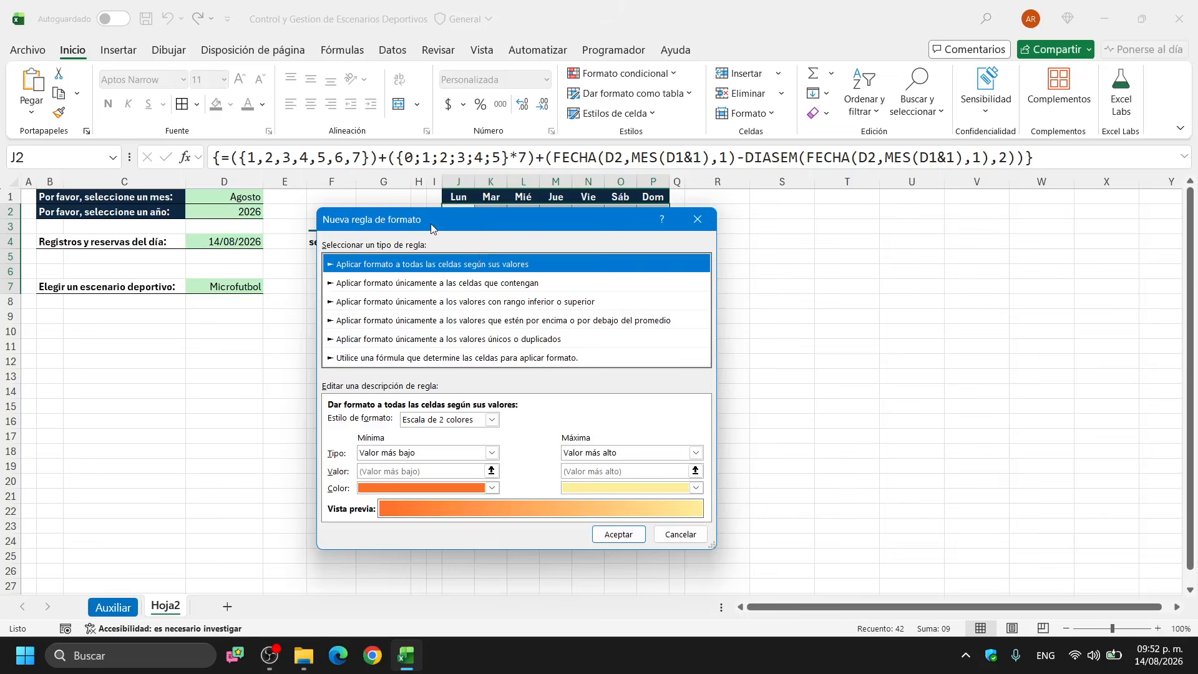
pyautogui.click(467, 359)
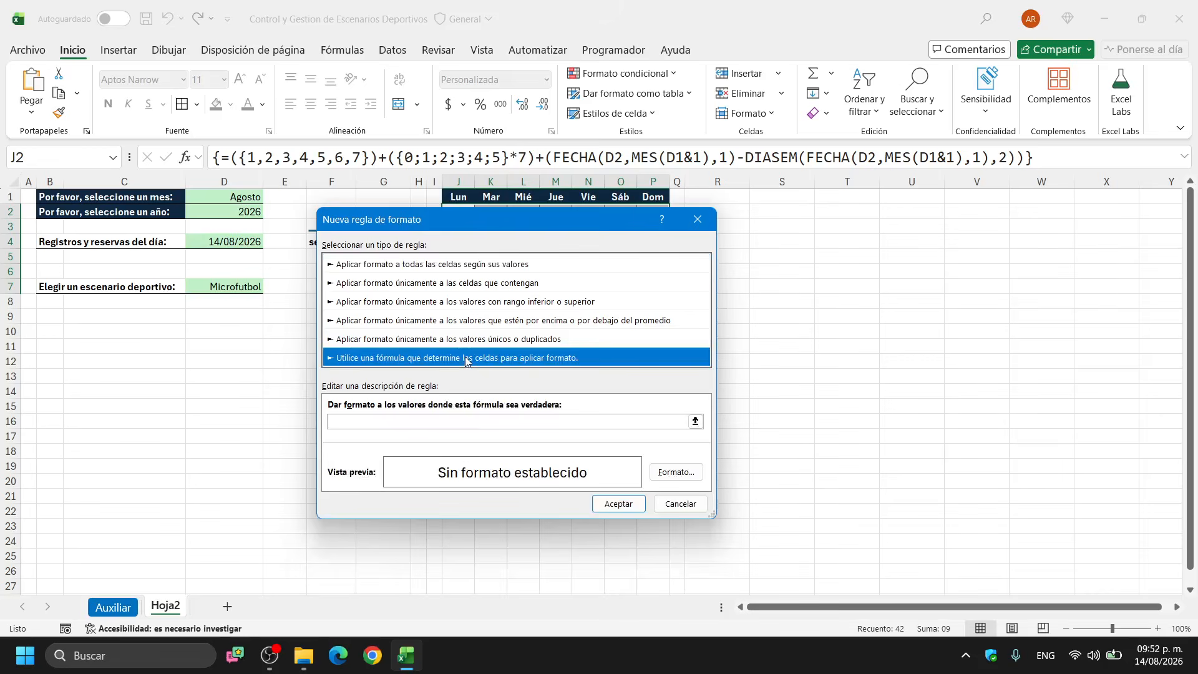
pyautogui.click(474, 420)
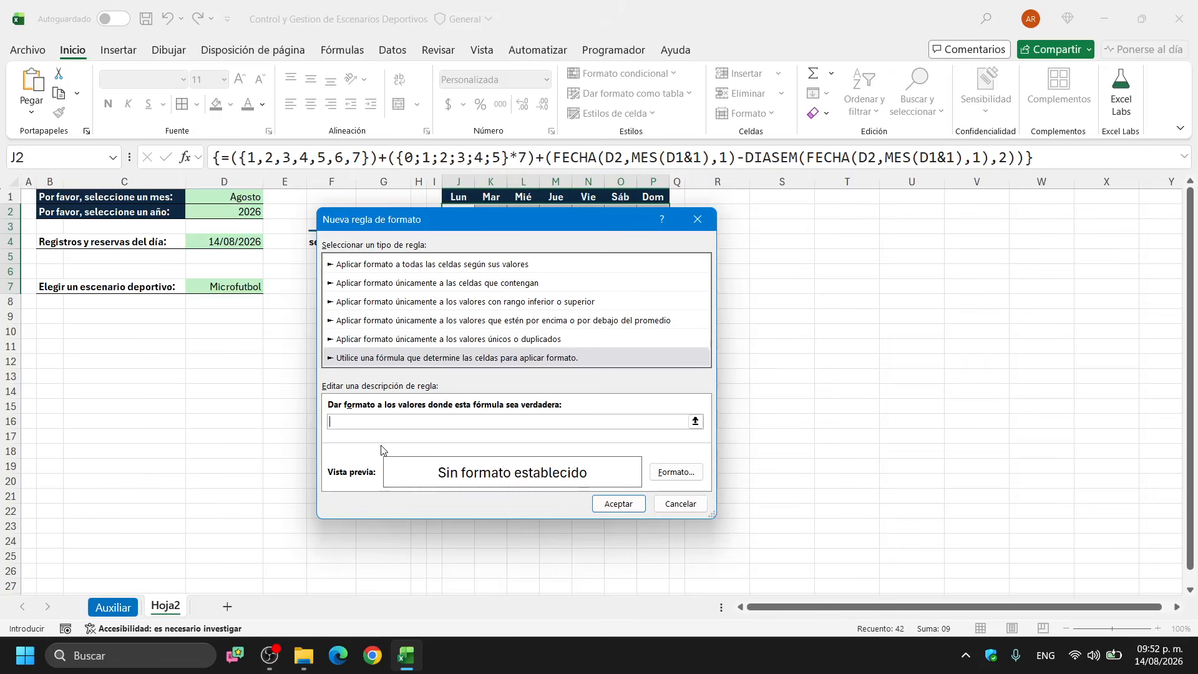
# Enter the rule formula =mes(J2)=mes($D$1&1), with J2 relative and D1 absolute, to match dates in the selected month
pyautogui.write('=mes(')
pyautogui.moveTo(526, 219); pyautogui.dragTo(526, 242)
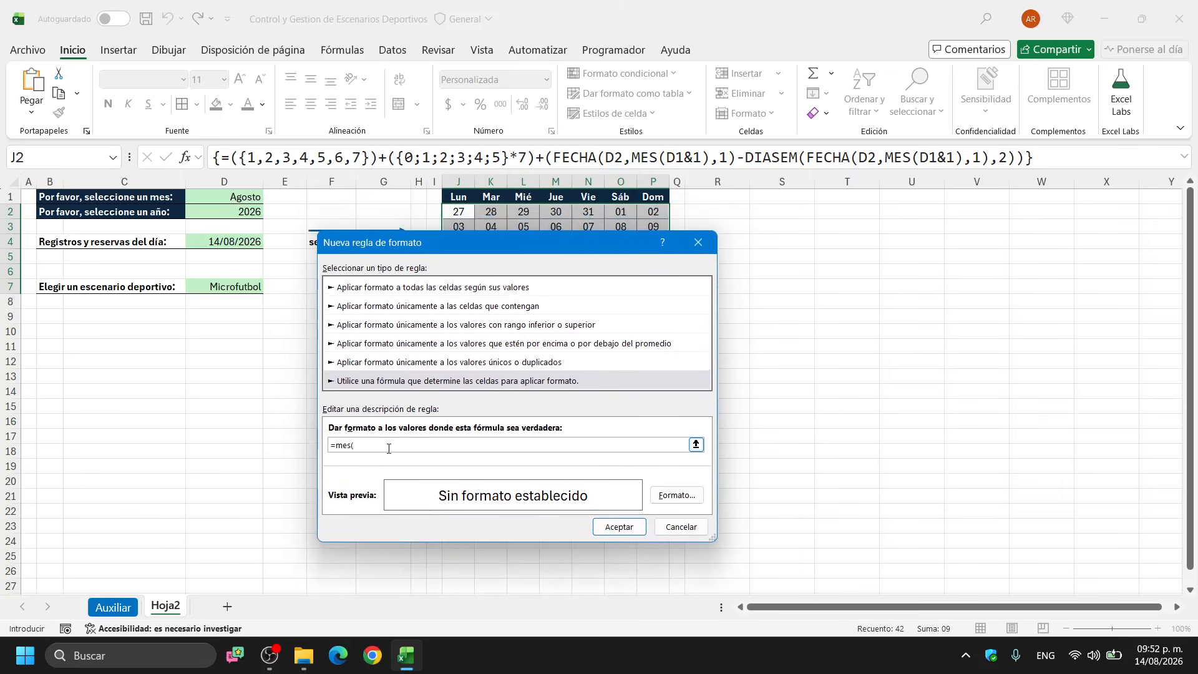
pyautogui.click(456, 210)
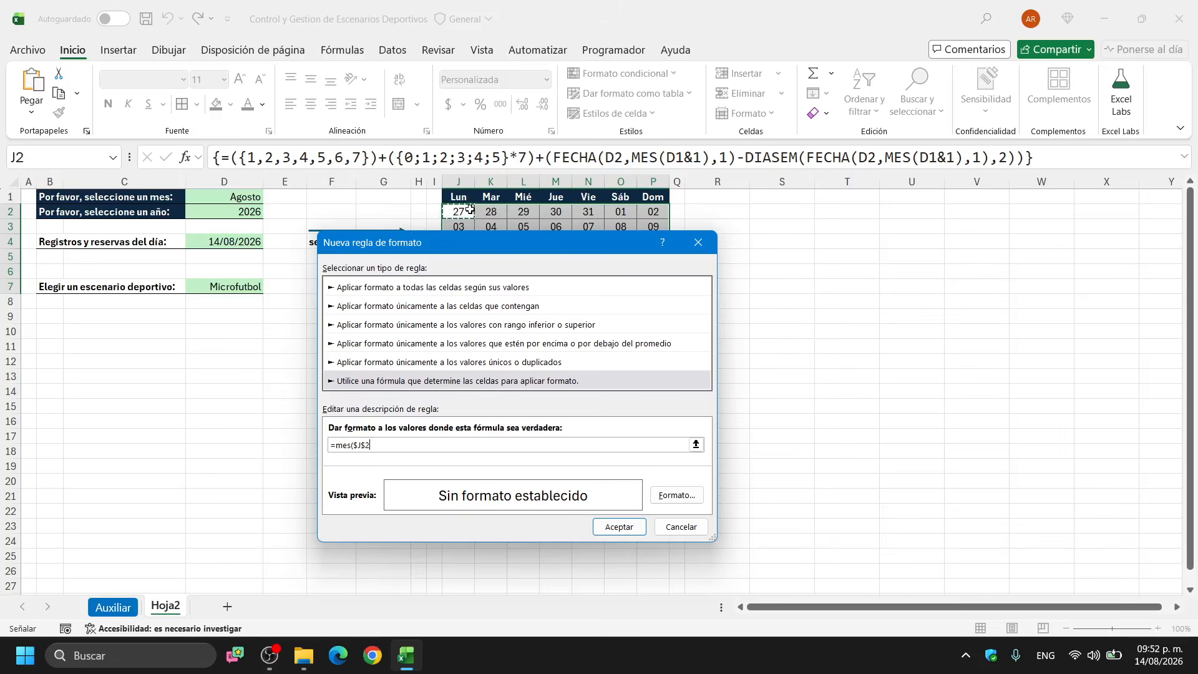
pyautogui.click(357, 446)
pyautogui.press('F4')
pyautogui.press('F4')
pyautogui.press('F4')
pyautogui.write(')')
pyautogui.write('=MES')
pyautogui.press('BackSpace')
pyautogui.press('BackSpace')
pyautogui.press('BackSpace')
pyautogui.write('mes(')
pyautogui.click(245, 199)
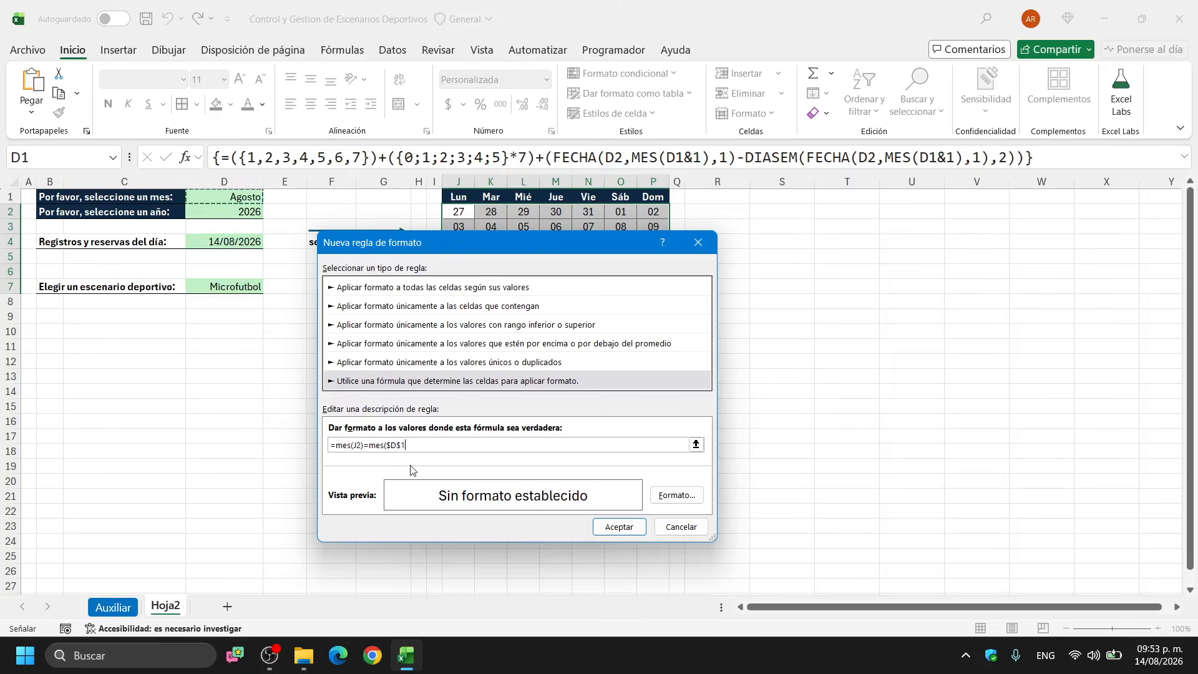
pyautogui.write('&1)')
# Give the matching-month rule a light green fill and apply it to the calendar
pyautogui.click(677, 495)
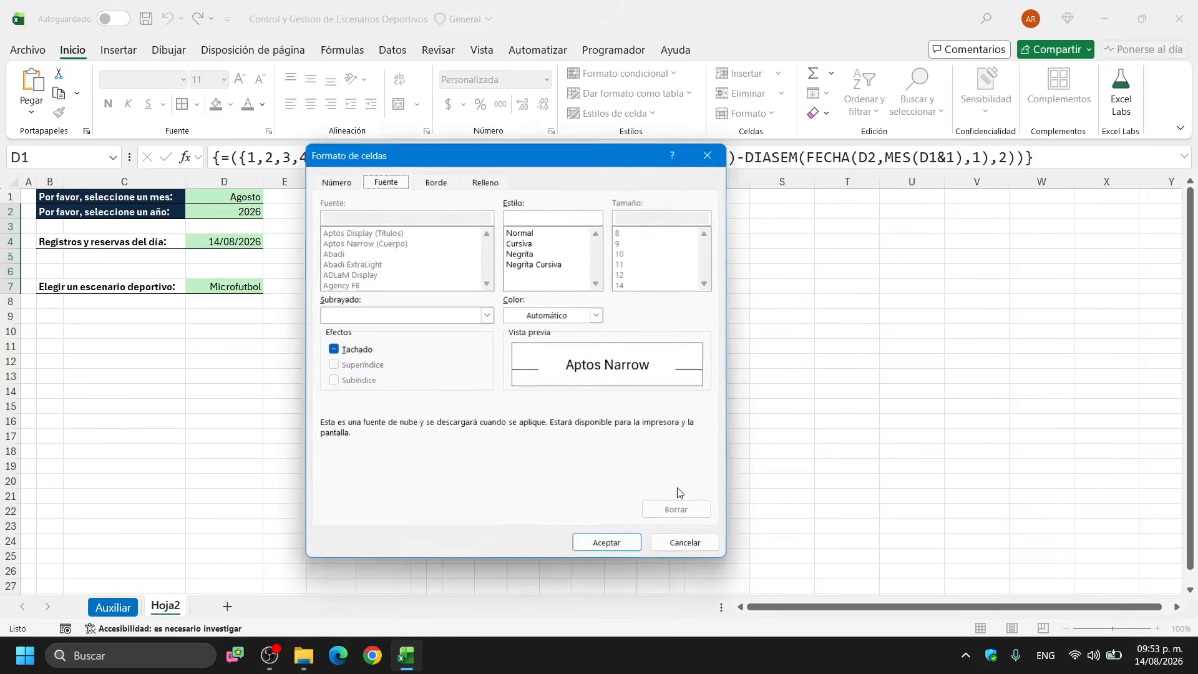
pyautogui.click(499, 186)
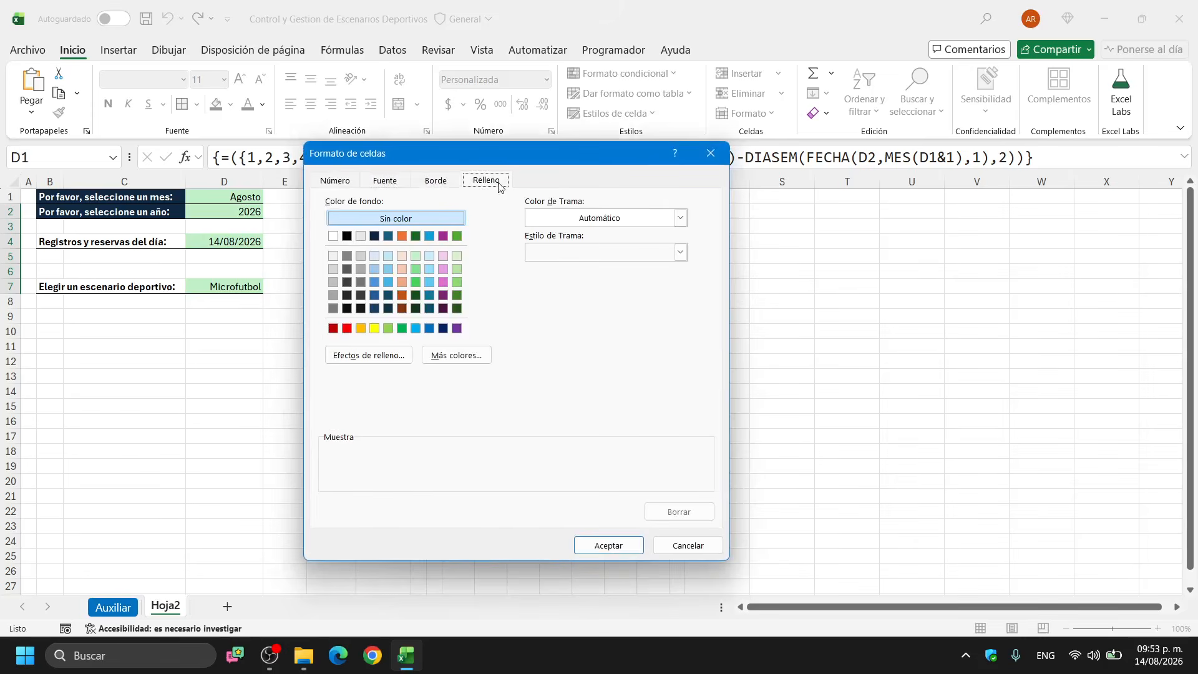
pyautogui.click(416, 255)
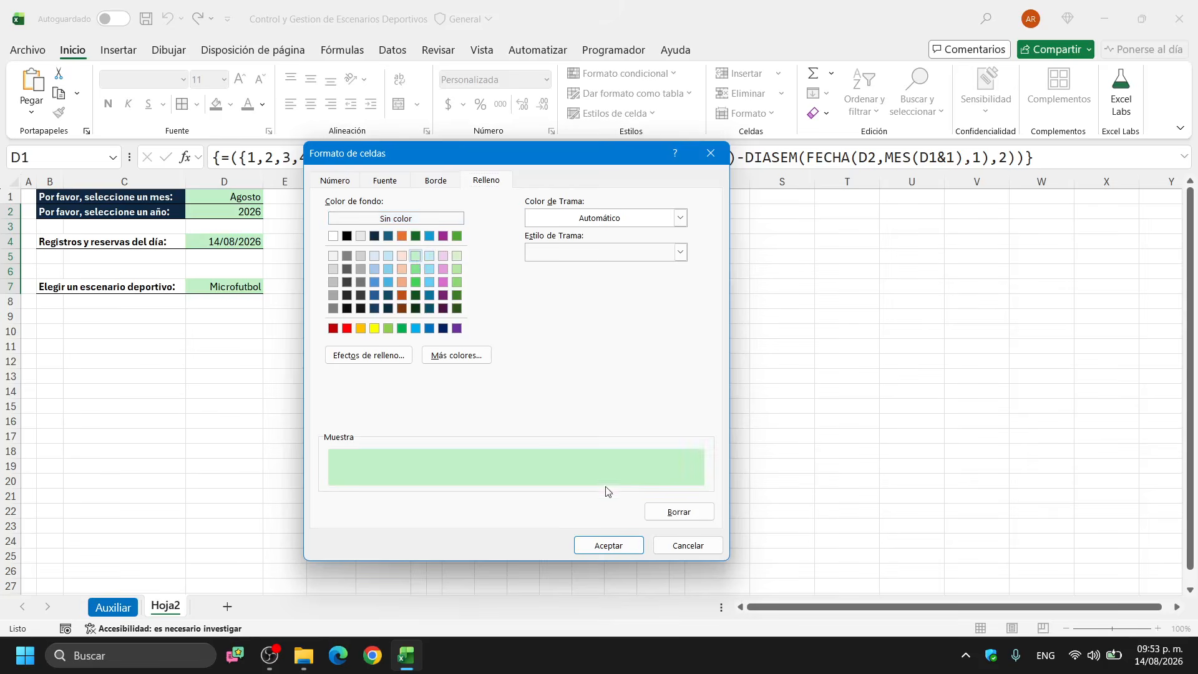
pyautogui.click(608, 546)
pyautogui.click(618, 528)
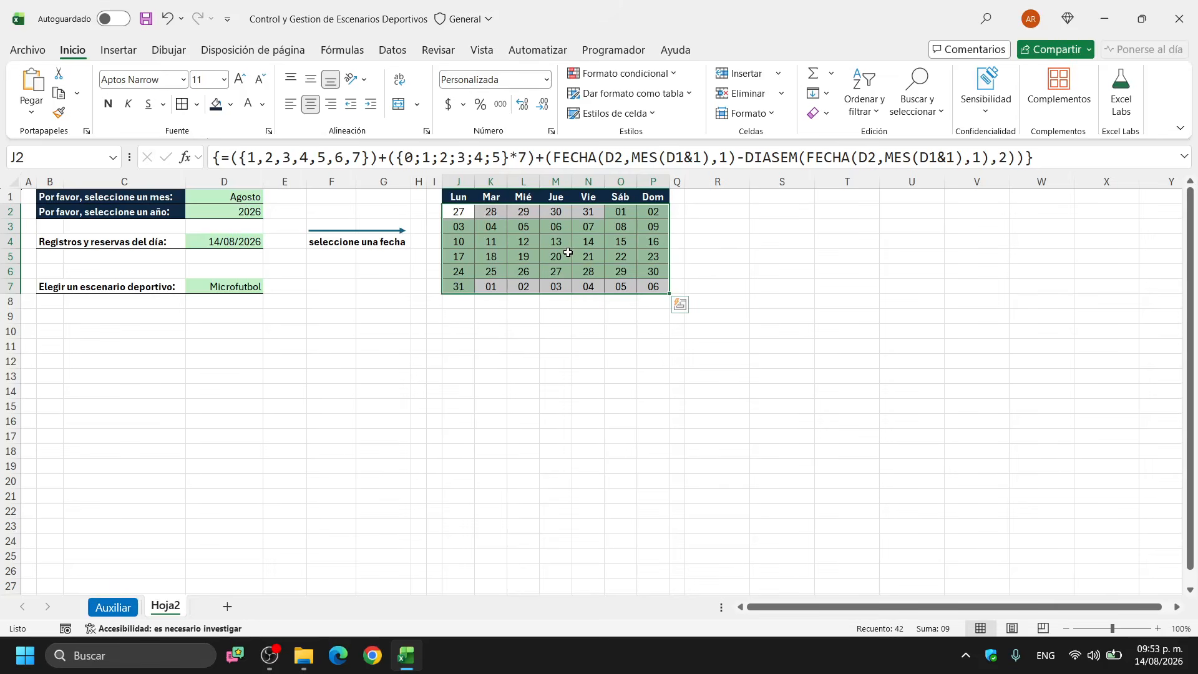
# Test the calendar highlighting by switching the month in D1 to Julio, to Septiembre and back to Agosto
pyautogui.click(234, 197)
pyautogui.click(270, 197)
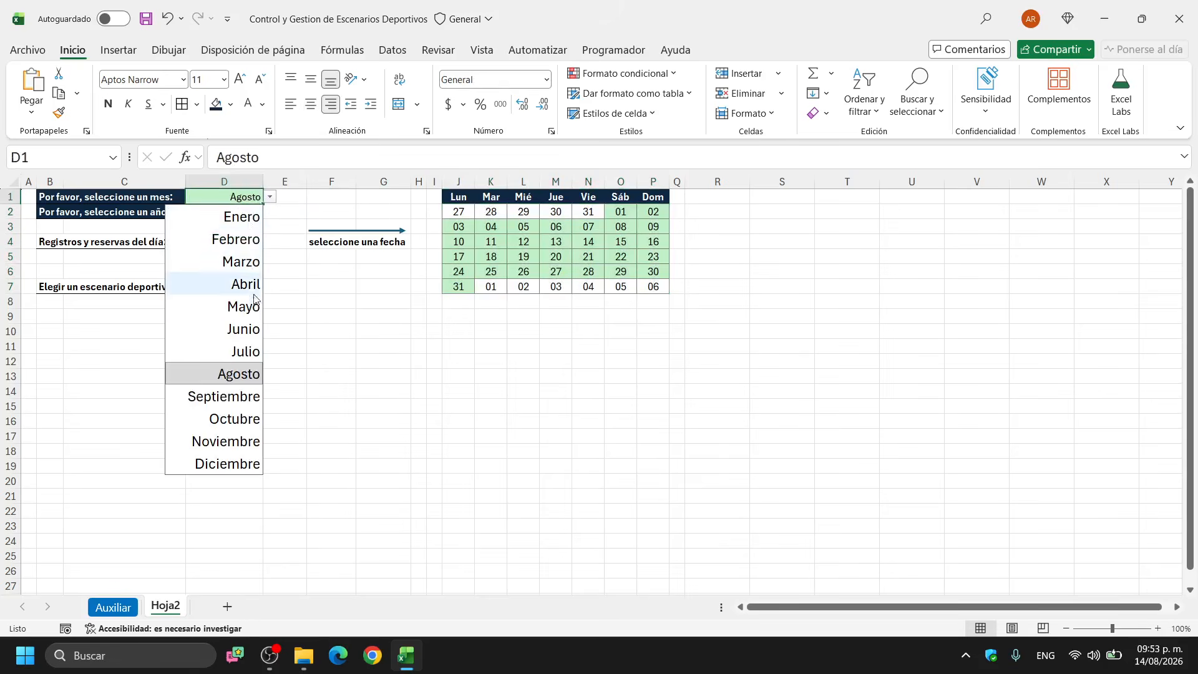
pyautogui.click(249, 352)
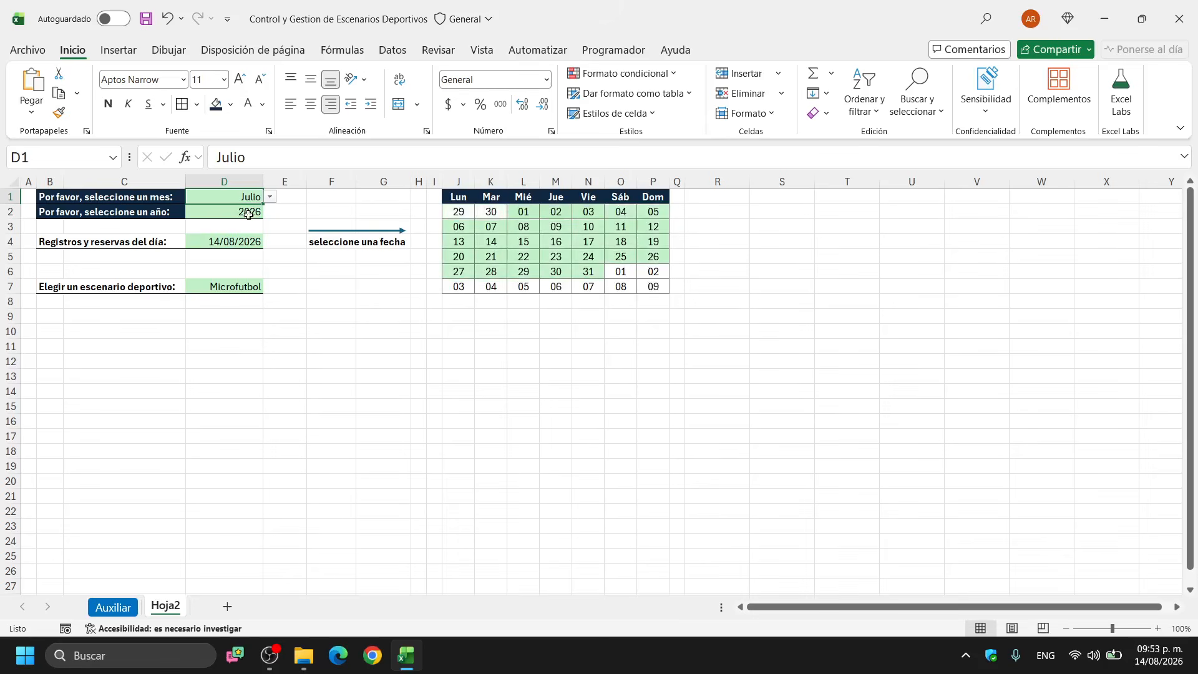
pyautogui.click(270, 197)
pyautogui.click(244, 398)
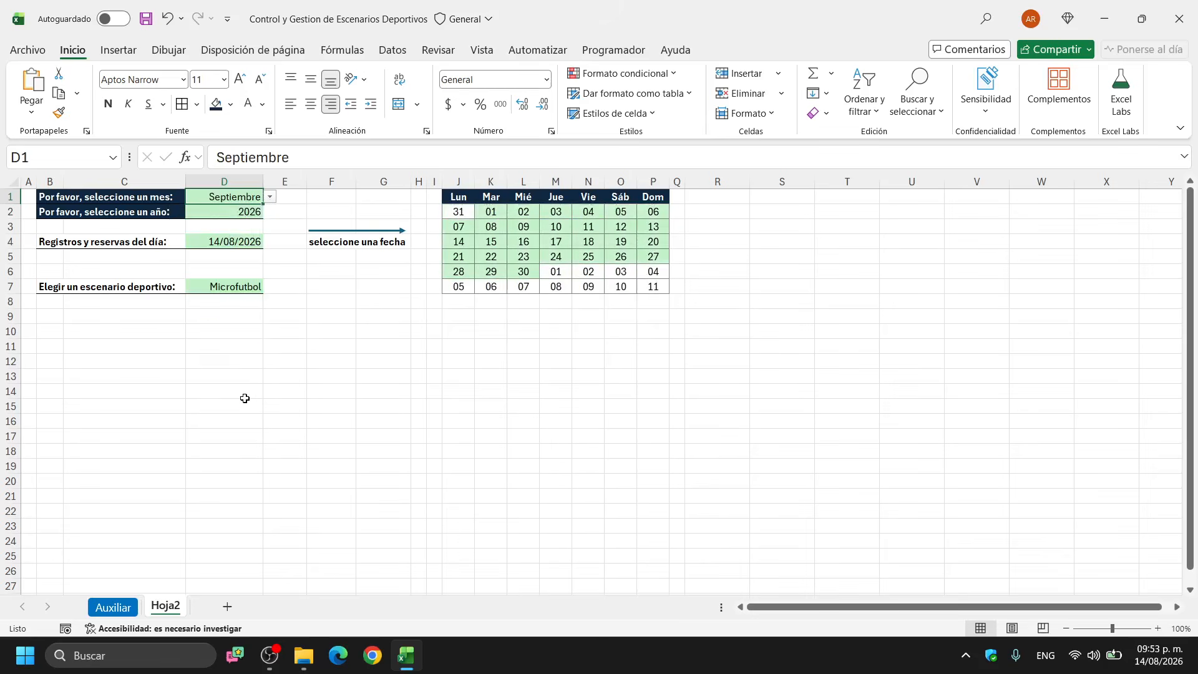
pyautogui.click(270, 197)
pyautogui.click(232, 371)
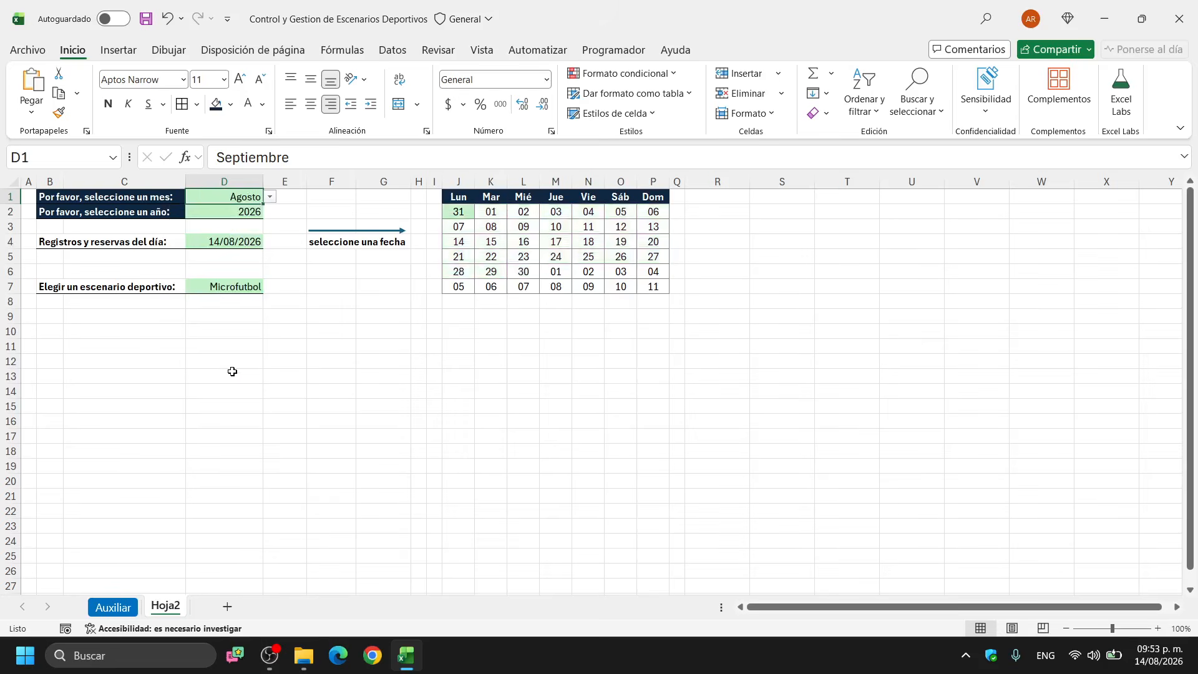
# Start a second formula-based conditional formatting rule for the dates J2:P7
pyautogui.moveTo(462, 215); pyautogui.dragTo(652, 283)
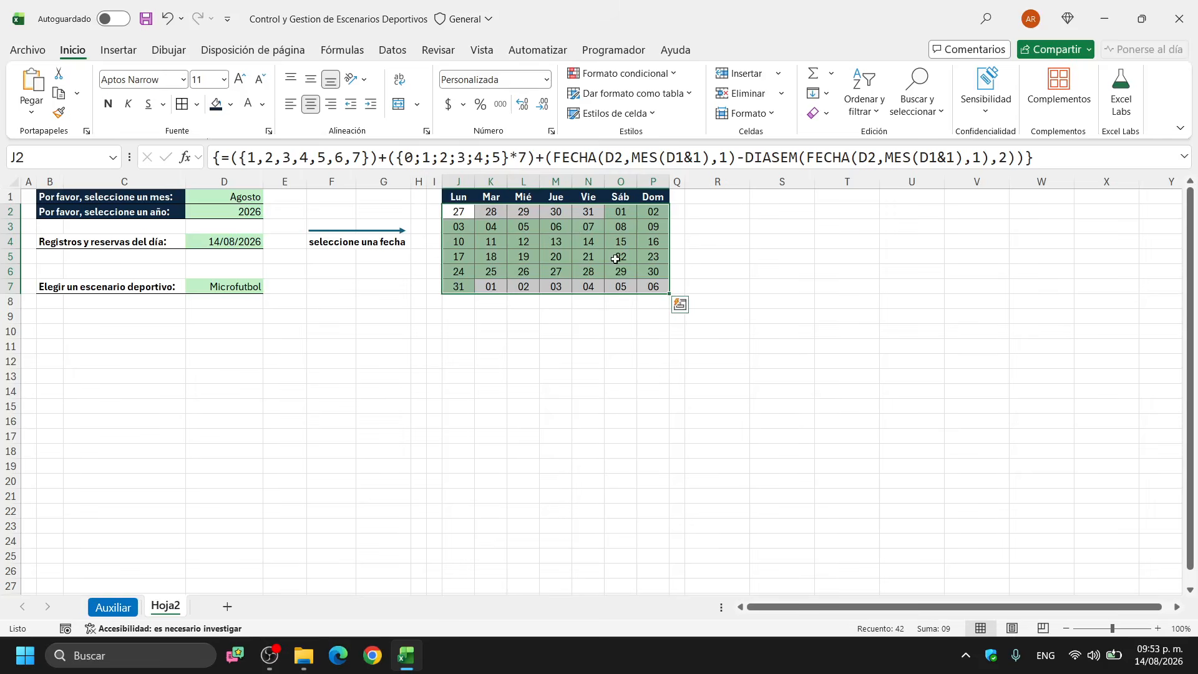
pyautogui.click(624, 73)
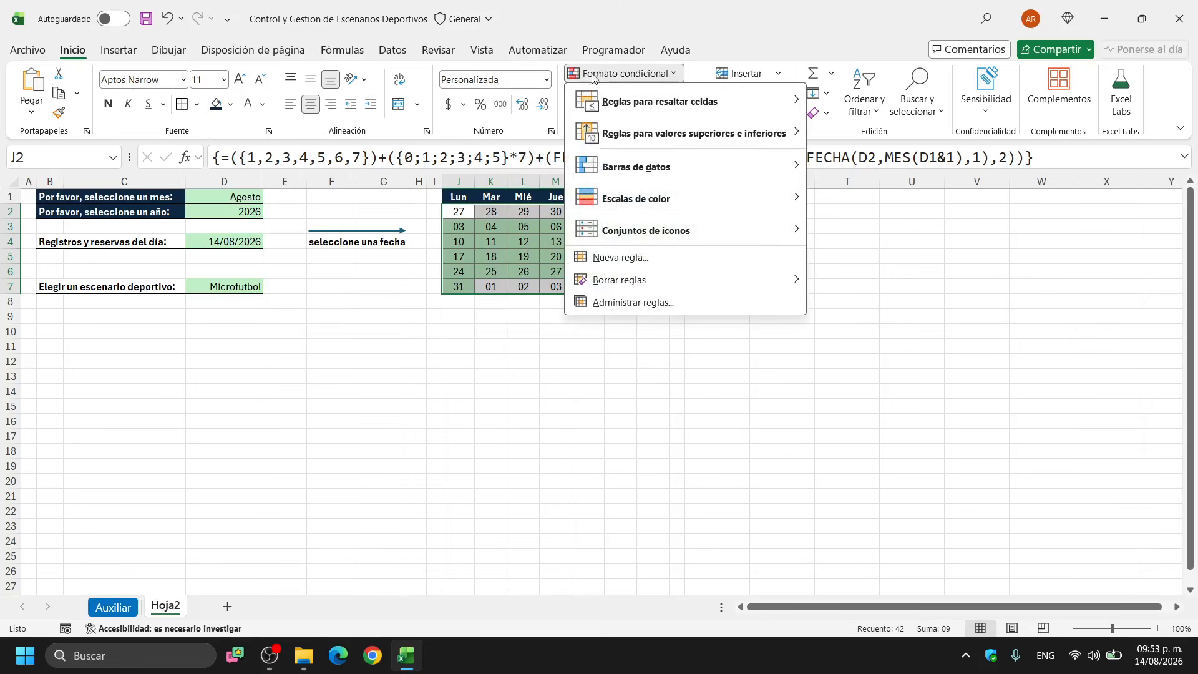
pyautogui.click(621, 256)
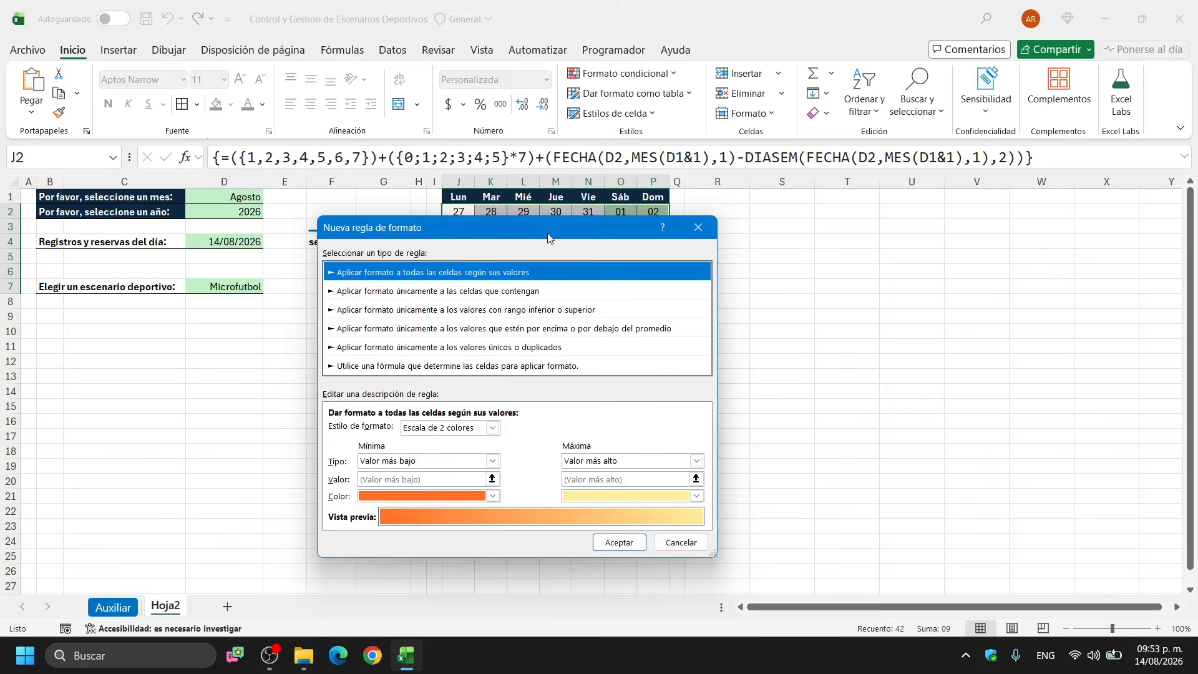
pyautogui.click(491, 381)
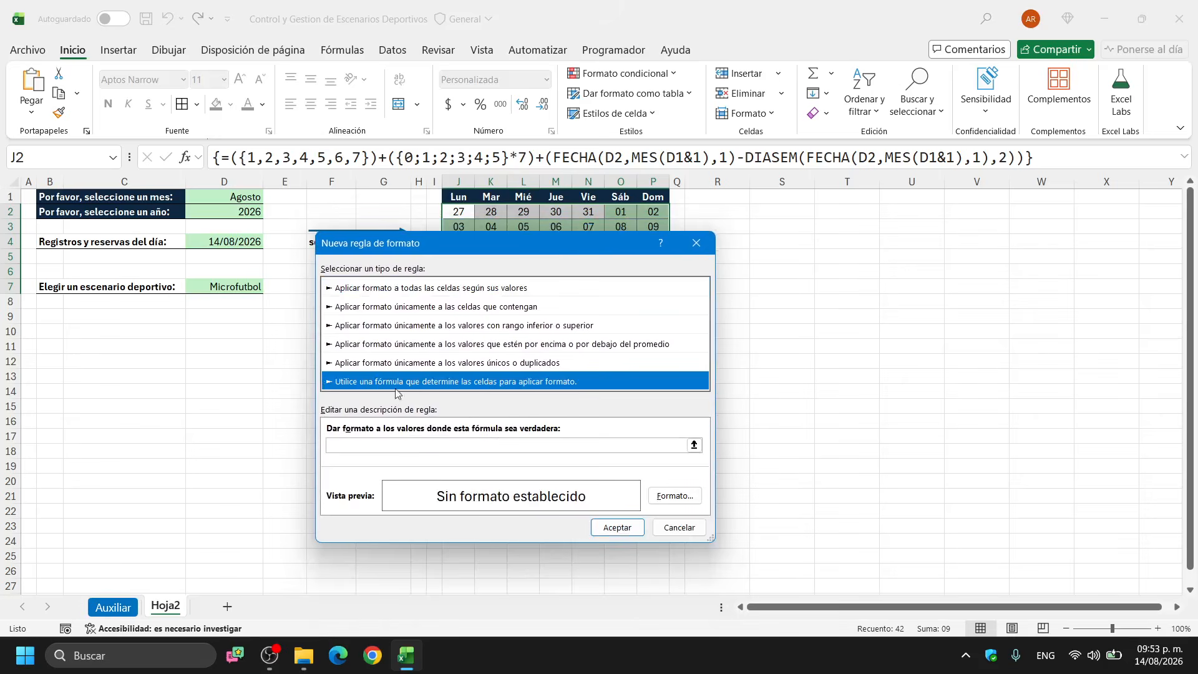
pyautogui.click(384, 445)
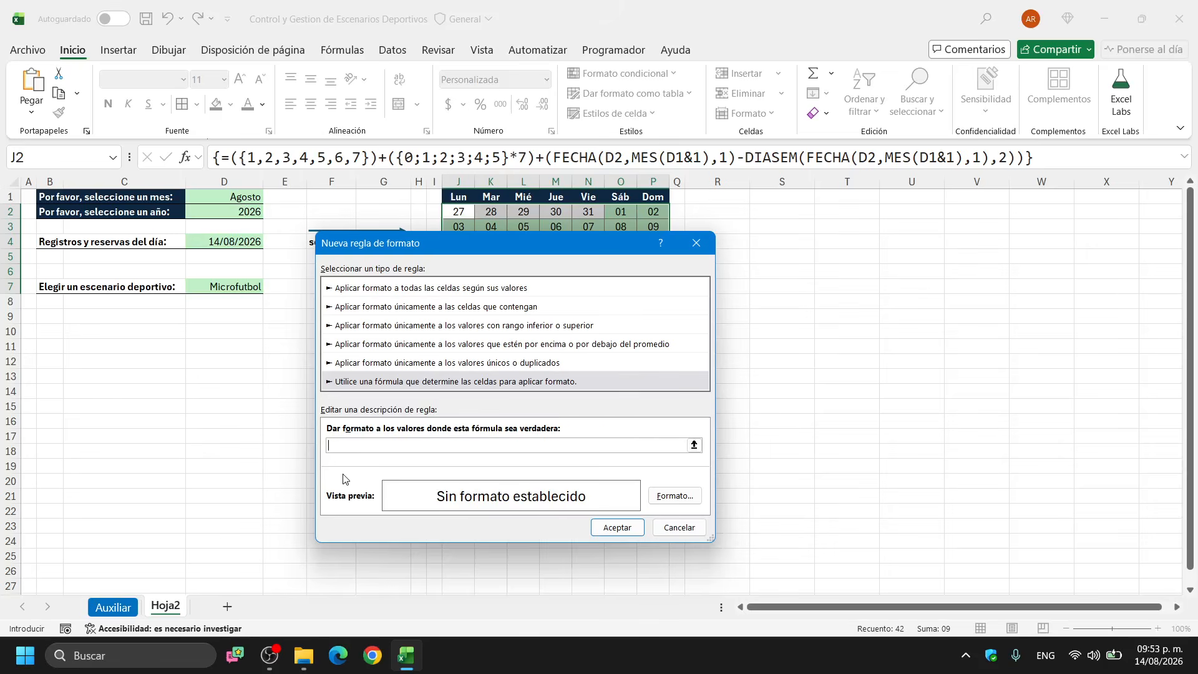
# Enter the rule formula =mes(J2)<>mes($D$1&1) to catch dates outside the selected month
pyautogui.write('=mes(')
pyautogui.click(459, 211)
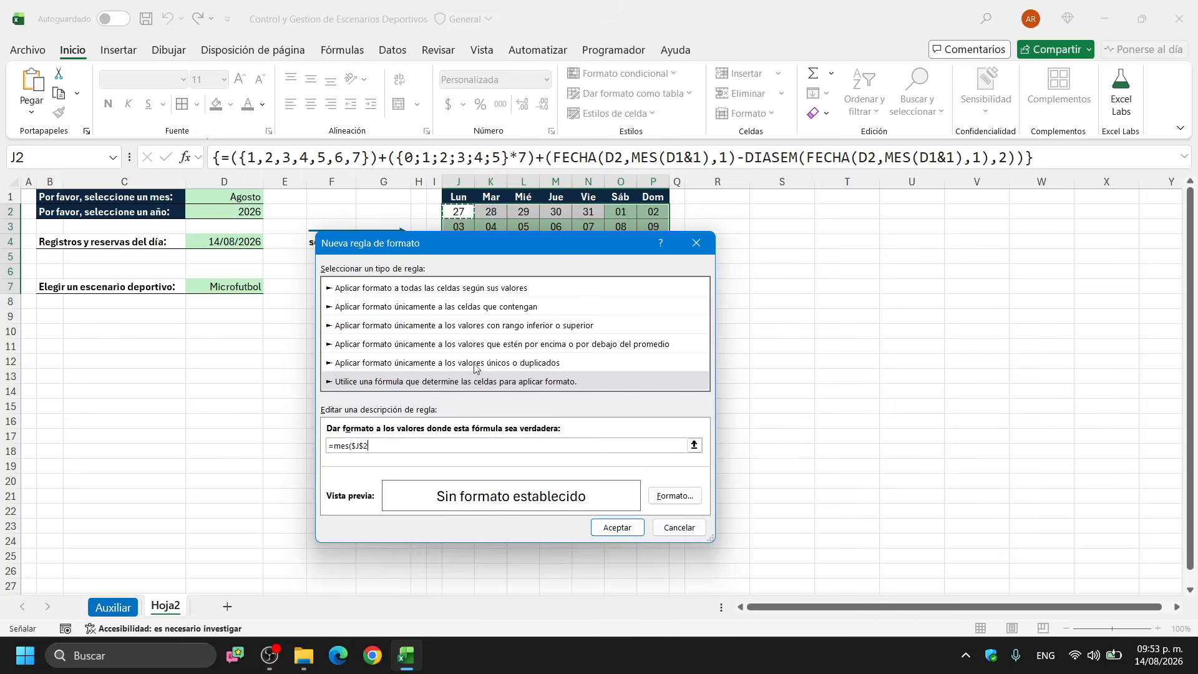
pyautogui.press('F4')
pyautogui.press('F4')
pyautogui.press('F4')
pyautogui.write(')<>mes(')
pyautogui.click(248, 196)
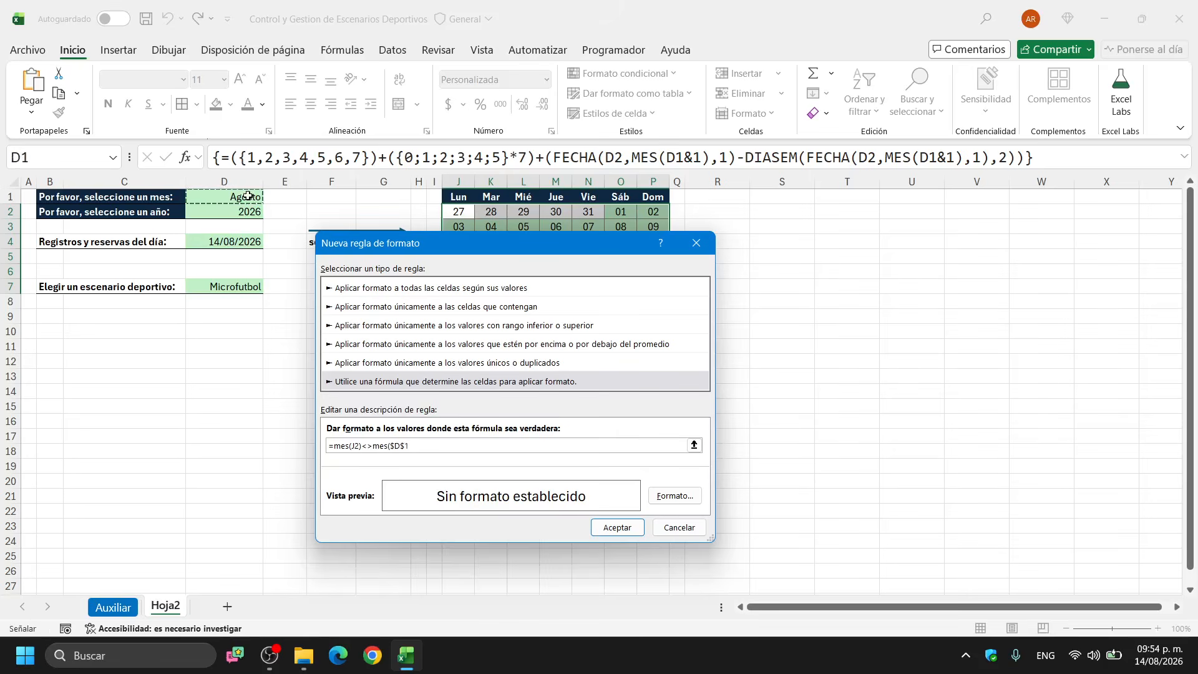
pyautogui.write('&1')
# Give the outside-month rule a light grey fill and grey font colour, and apply it to the calendar
pyautogui.click(667, 496)
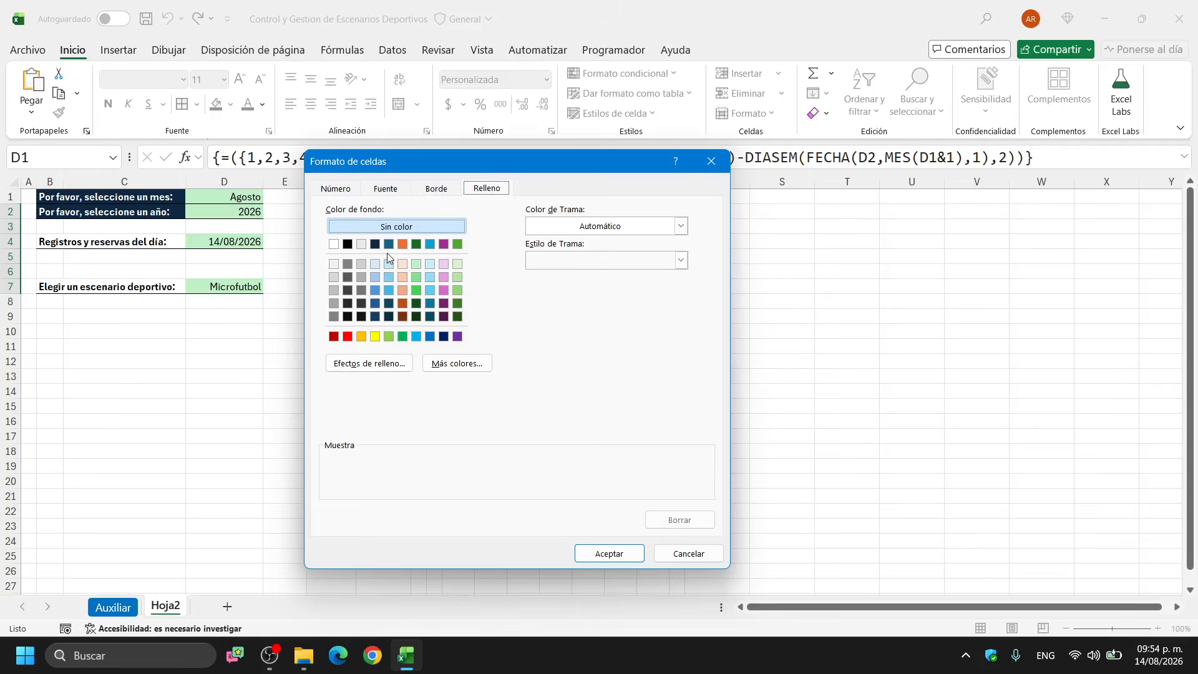
pyautogui.click(361, 244)
pyautogui.click(376, 189)
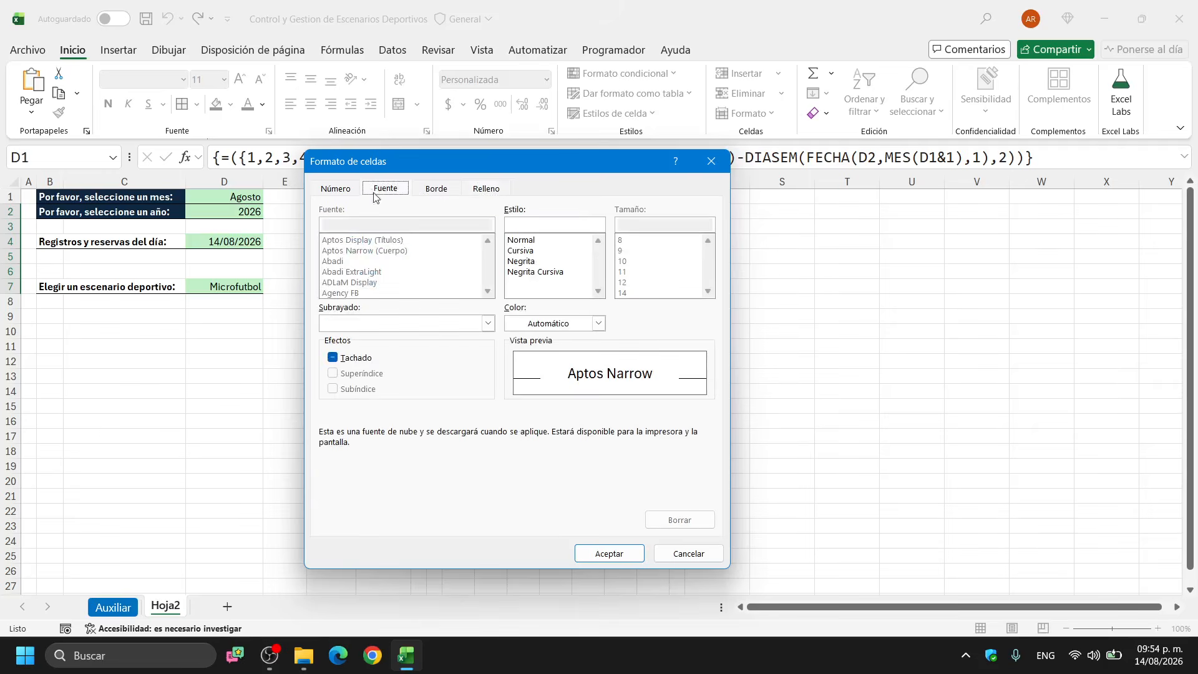
pyautogui.click(598, 323)
pyautogui.click(537, 421)
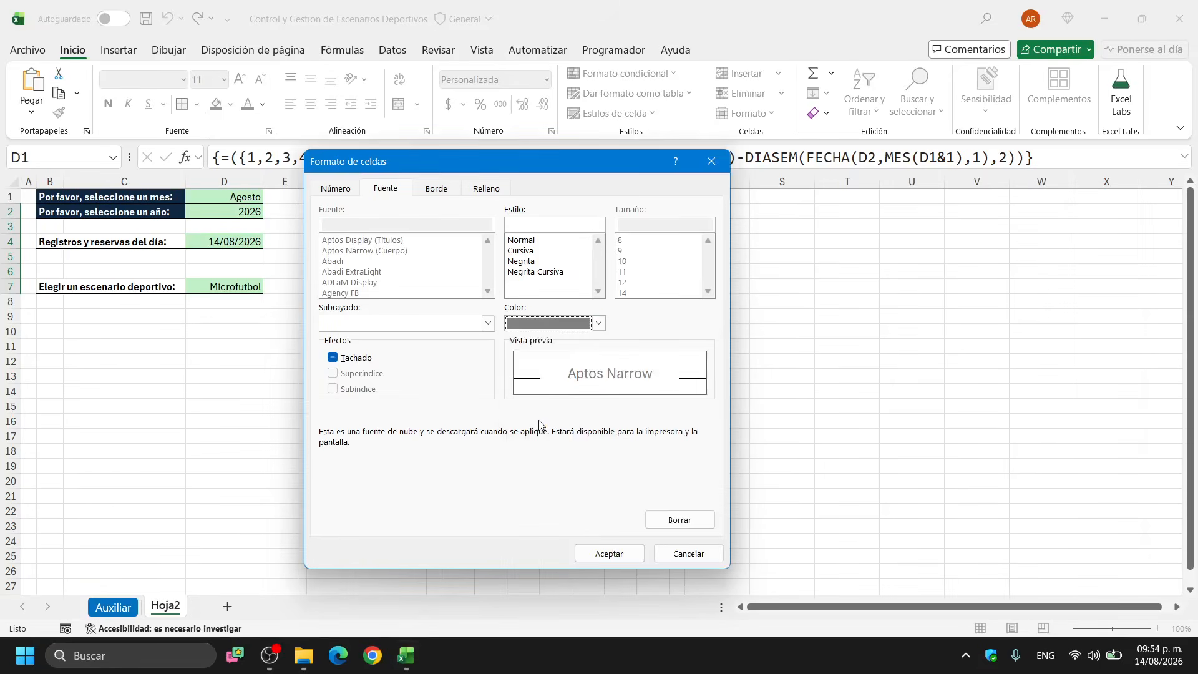
pyautogui.click(616, 554)
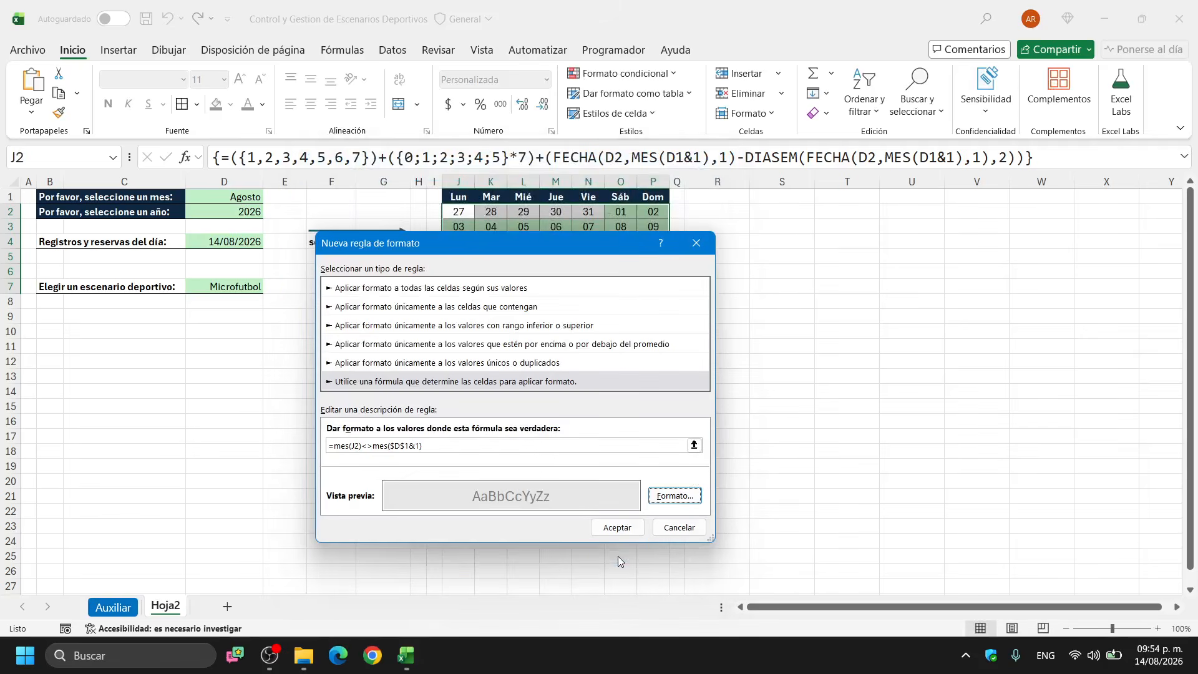
pyautogui.click(617, 531)
pyautogui.click(458, 317)
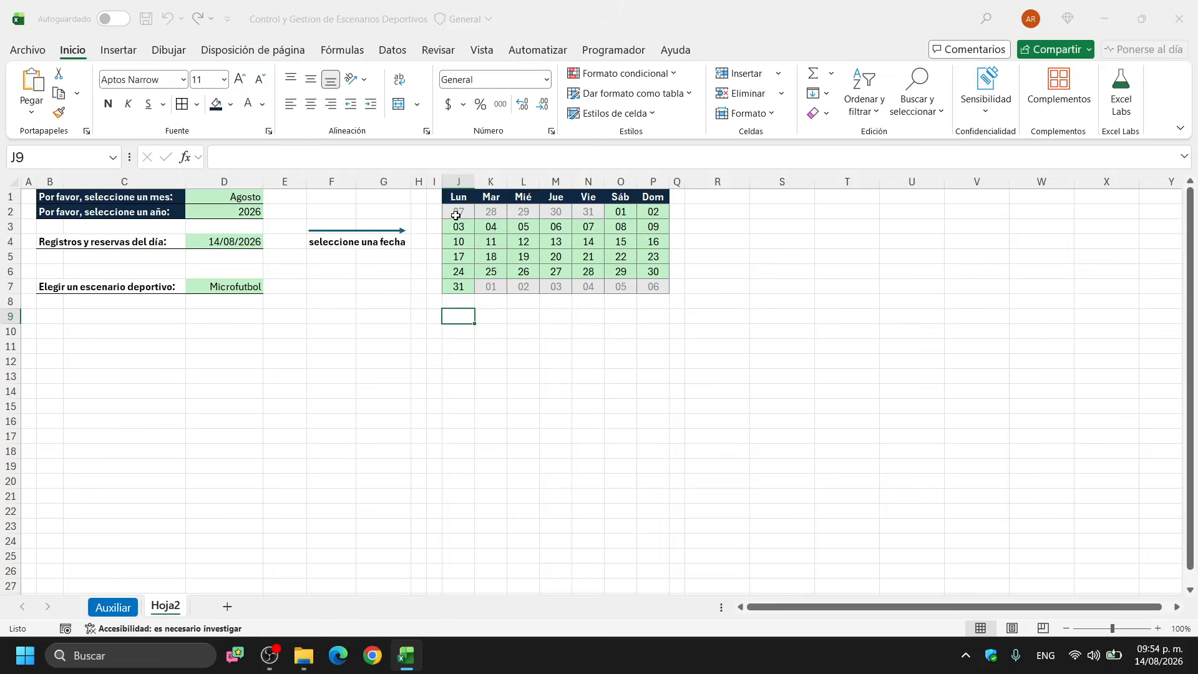
pyautogui.moveTo(458, 213); pyautogui.dragTo(598, 212)
pyautogui.moveTo(495, 287); pyautogui.dragTo(649, 287)
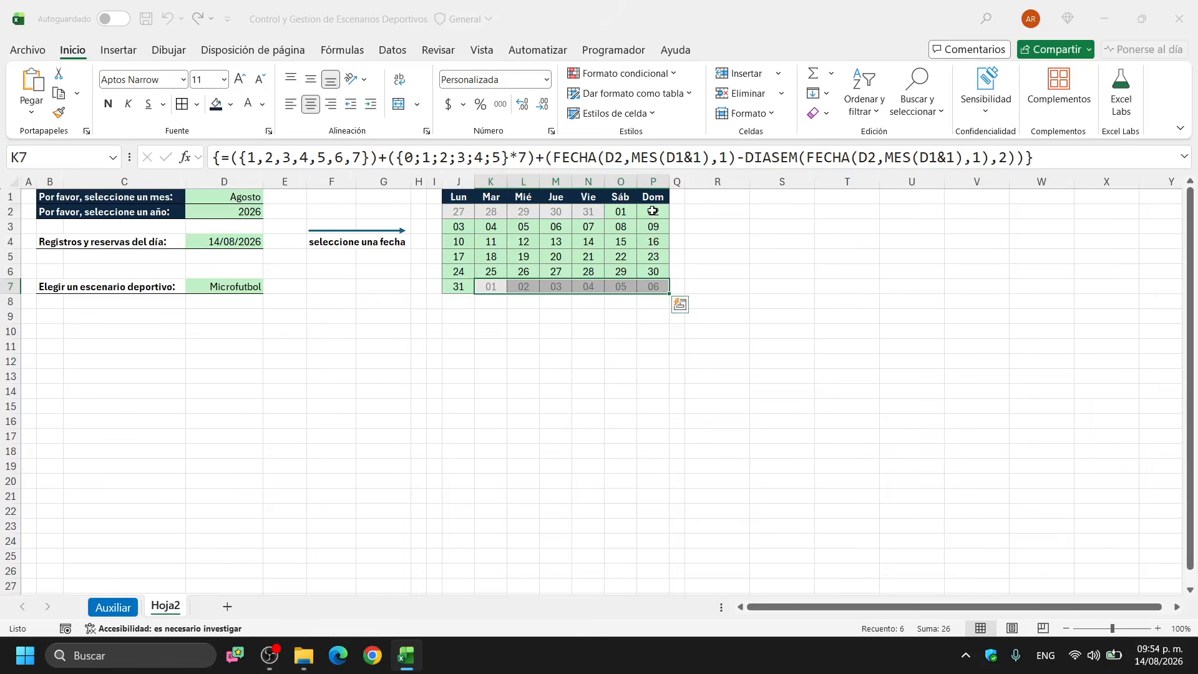
# Set the font colour of the Sunday dates P2:P7 to the standard dark red
pyautogui.moveTo(653, 212); pyautogui.dragTo(652, 288)
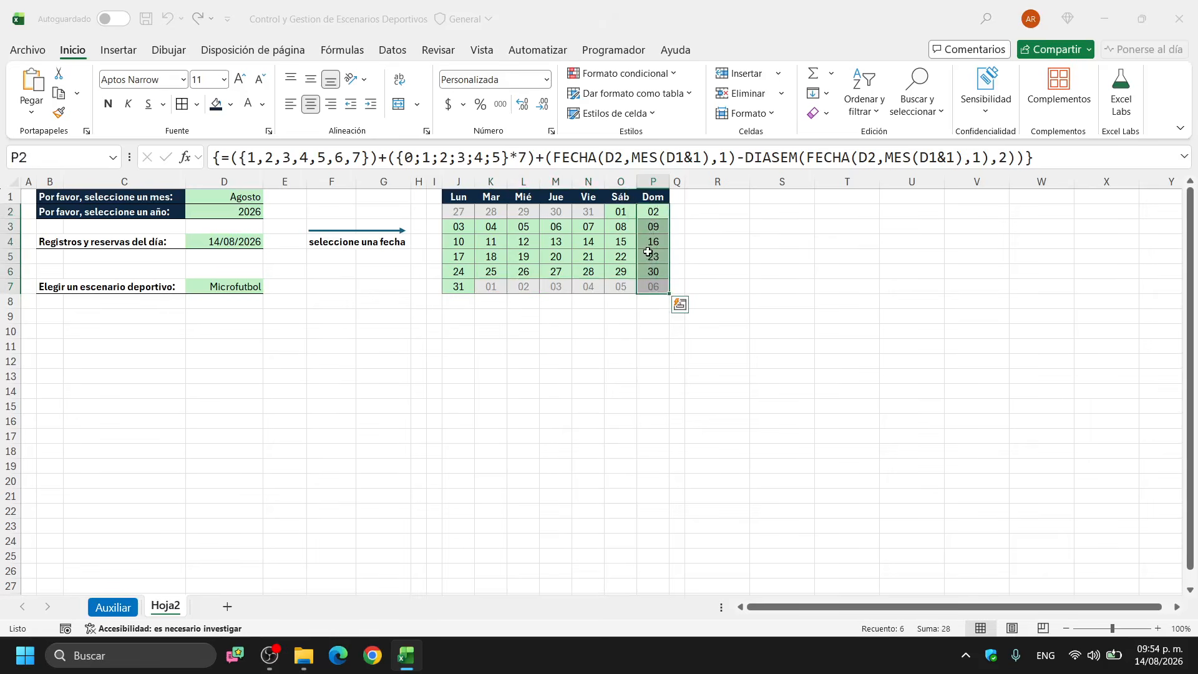
pyautogui.click(262, 111)
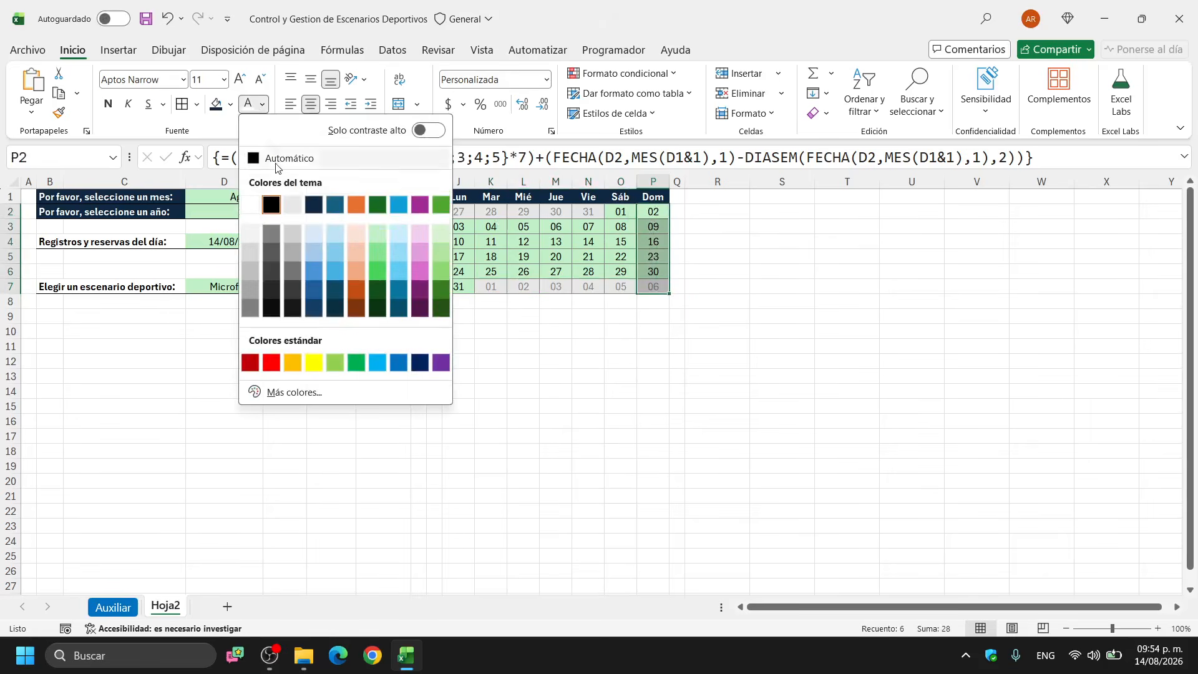
pyautogui.click(251, 361)
pyautogui.click(661, 317)
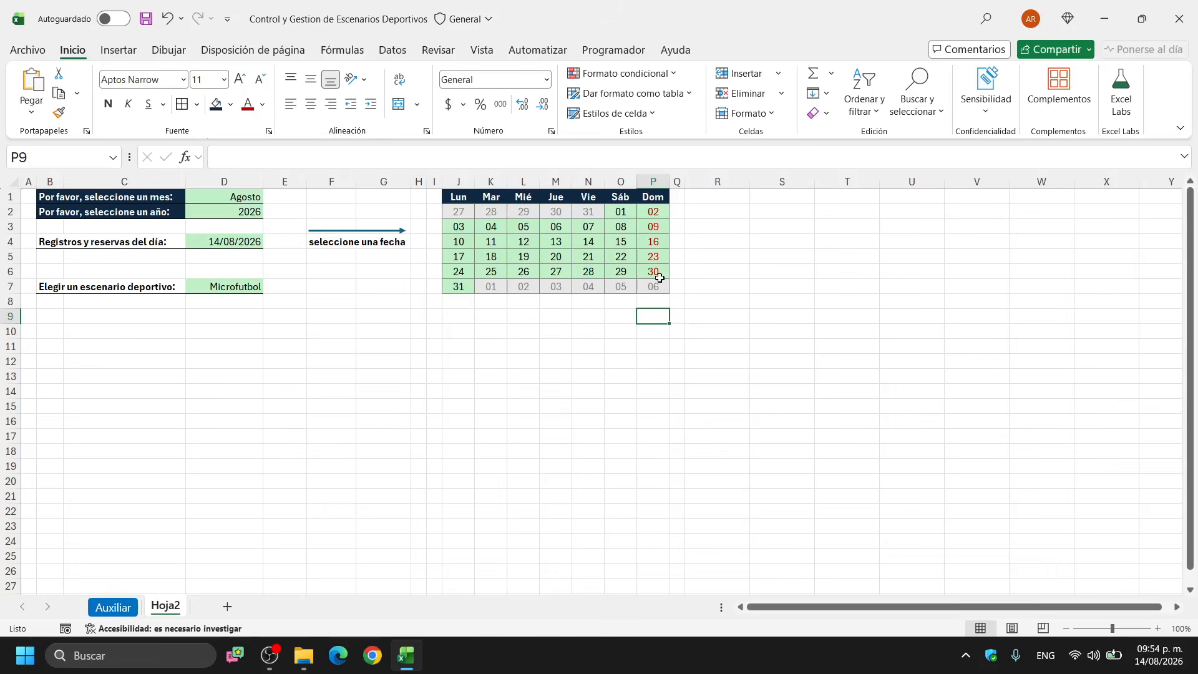
# Open the Windows system calendar and go back to June 2026 as a reference for checking the sheet's calendar
pyautogui.click(249, 196)
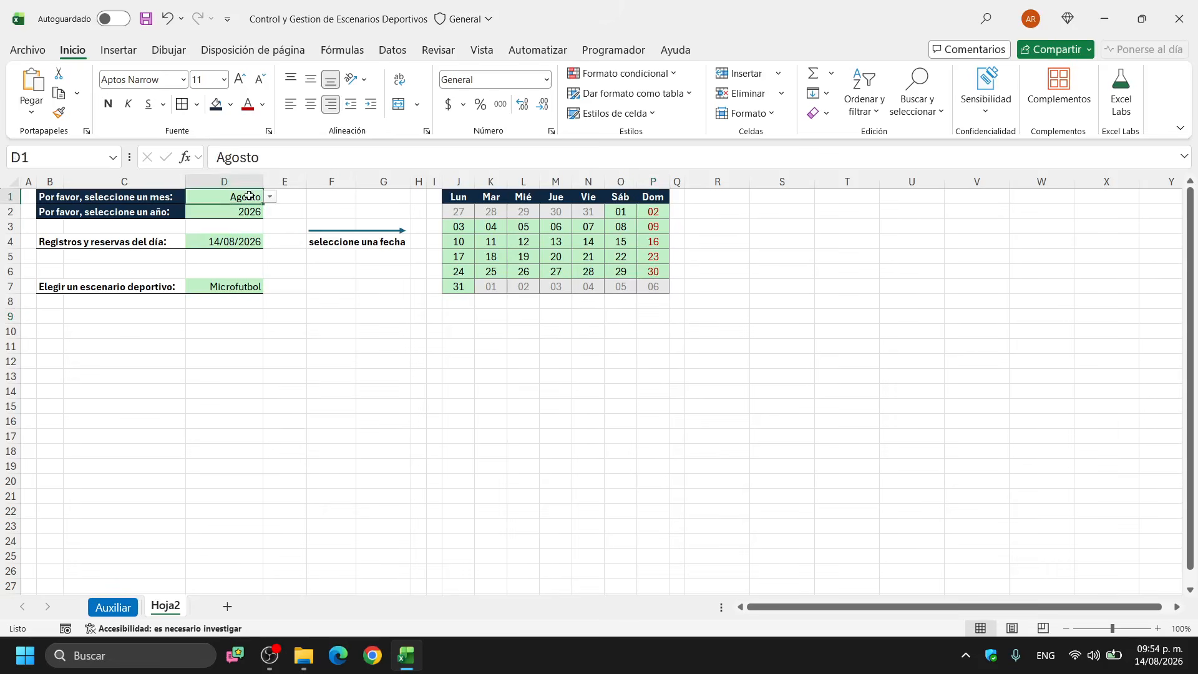
pyautogui.click(1158, 655)
pyautogui.click(1141, 339)
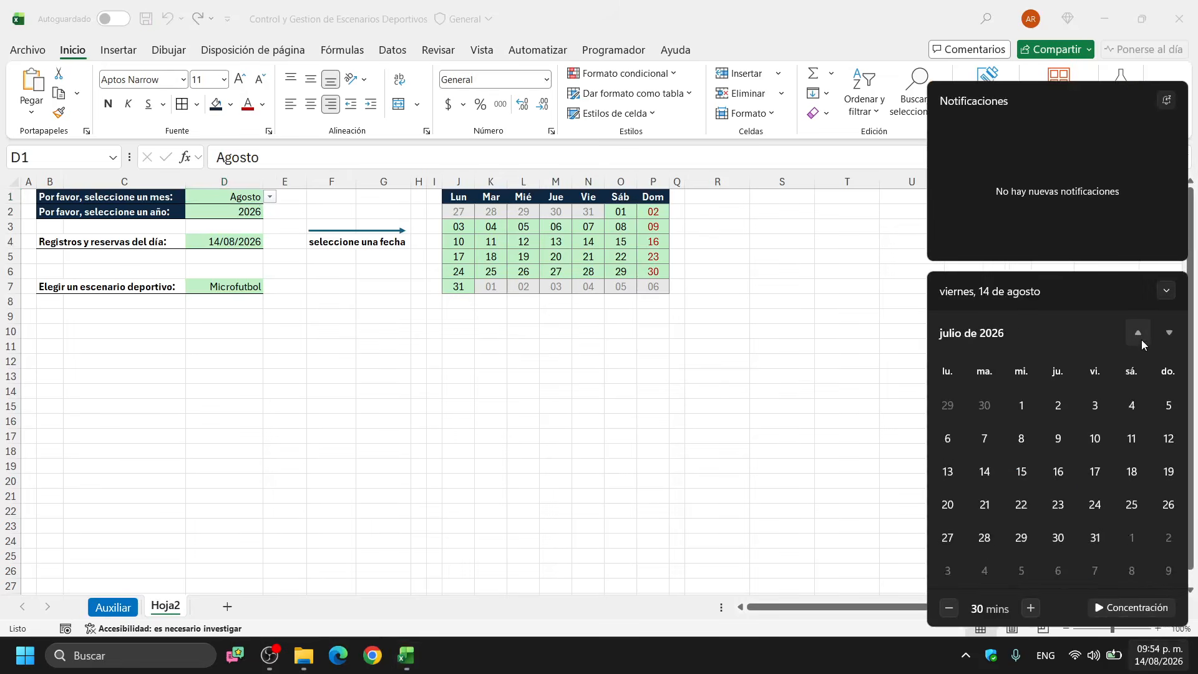
pyautogui.click(1140, 339)
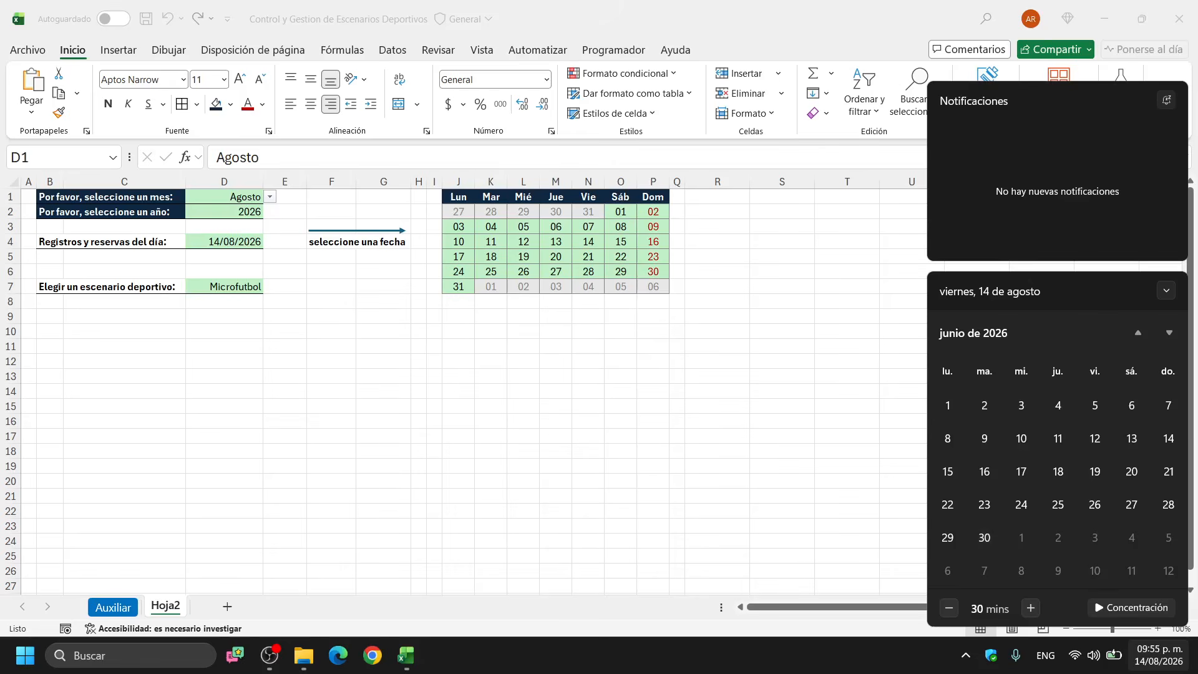
# Close the system calendar and set the month in D1 to Junio to compare the sheet's calendar
pyautogui.click(799, 668)
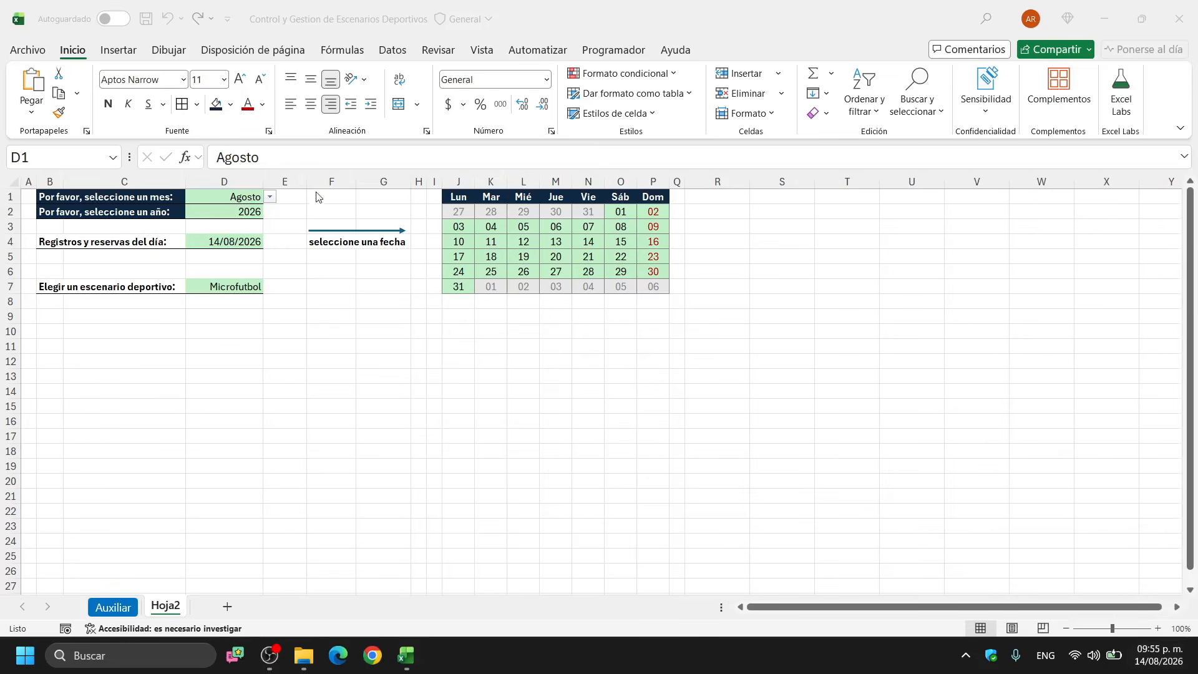
pyautogui.click(271, 198)
pyautogui.click(270, 197)
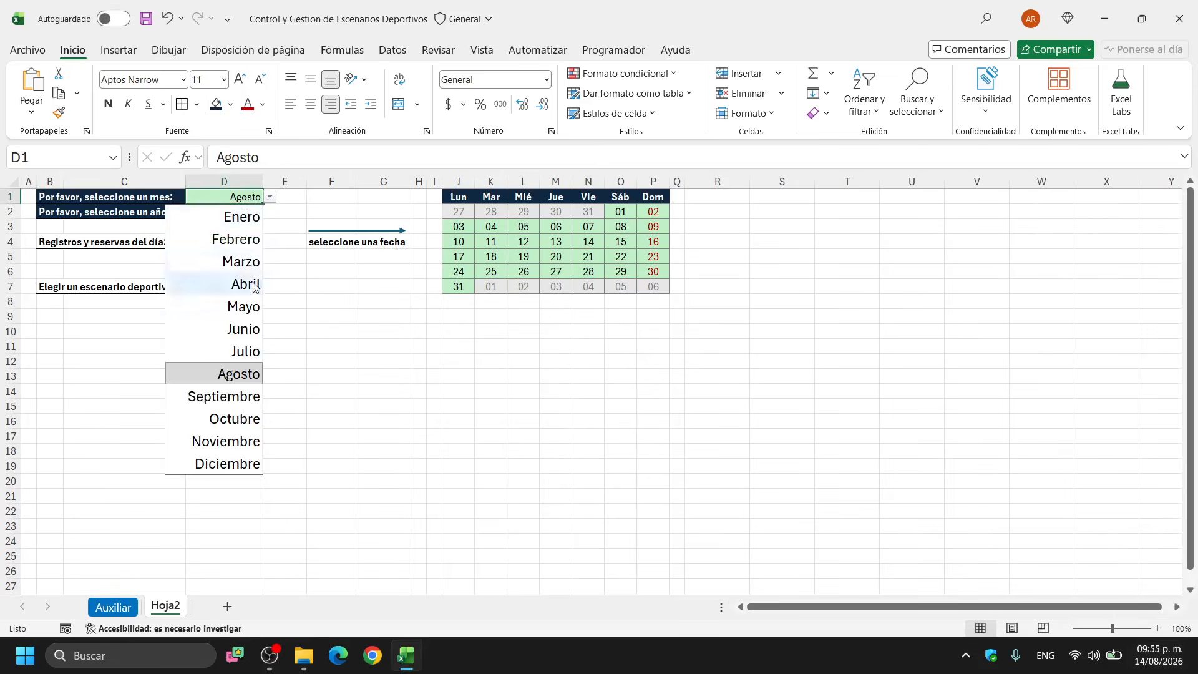
pyautogui.click(253, 331)
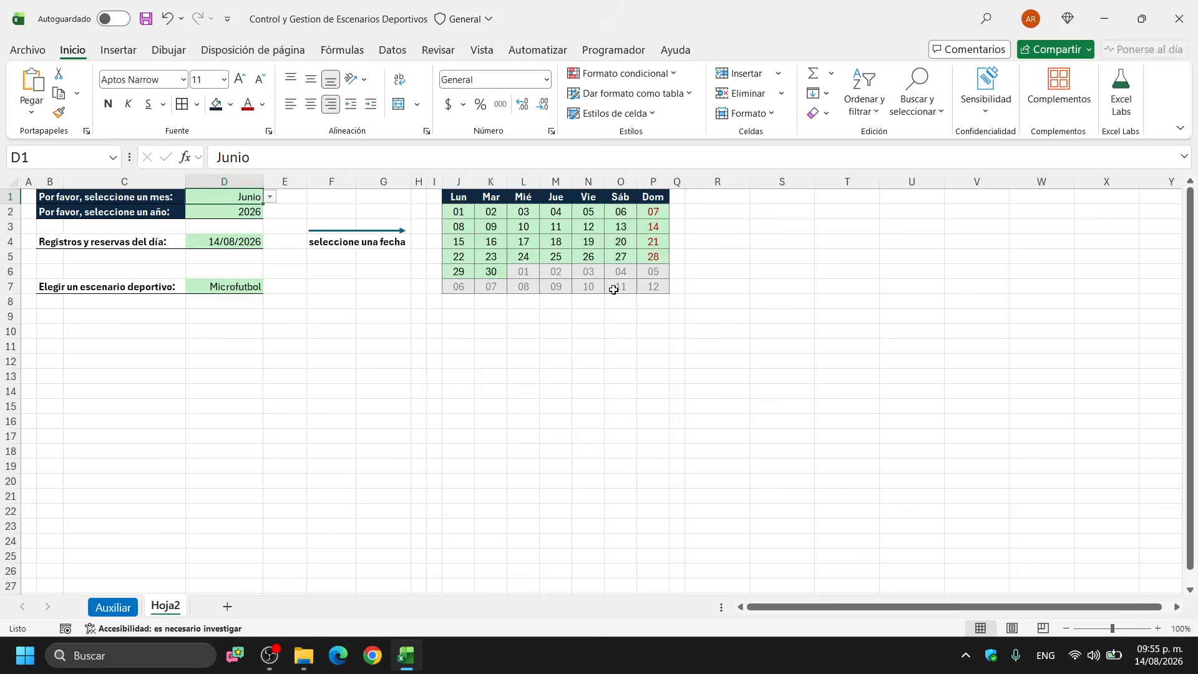
# Open the Windows system calendar and go forward to November 2026 as a reference
pyautogui.click(1158, 655)
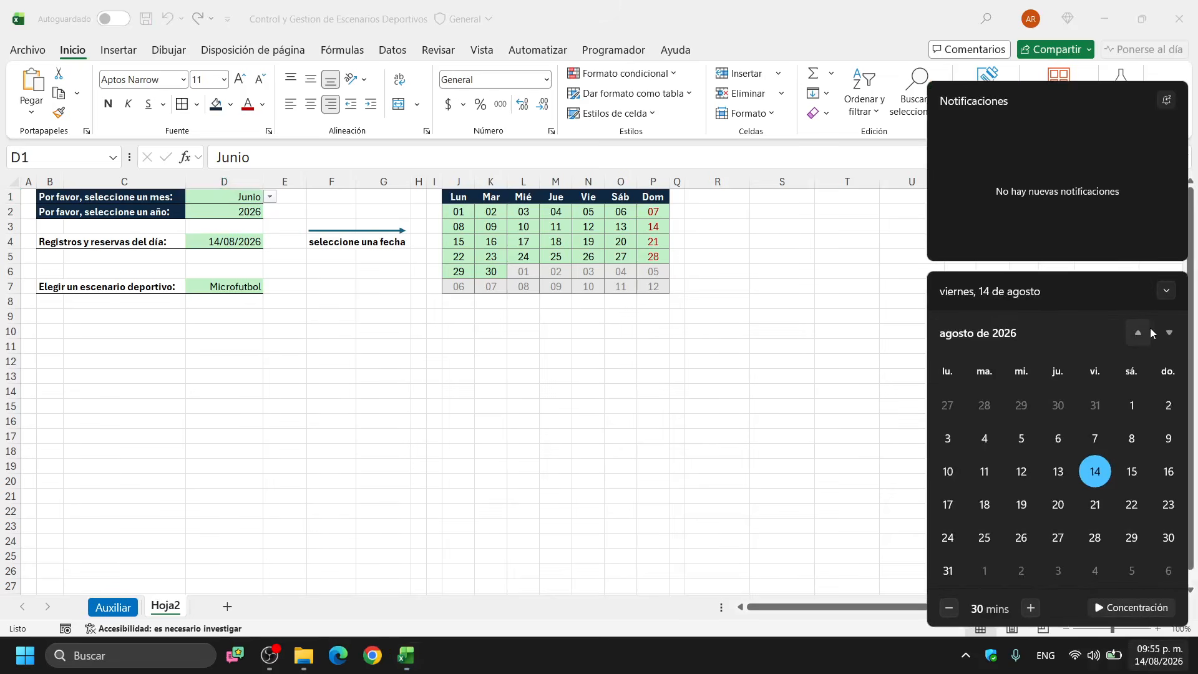
pyautogui.click(1168, 334)
pyautogui.click(1169, 333)
pyautogui.click(1168, 333)
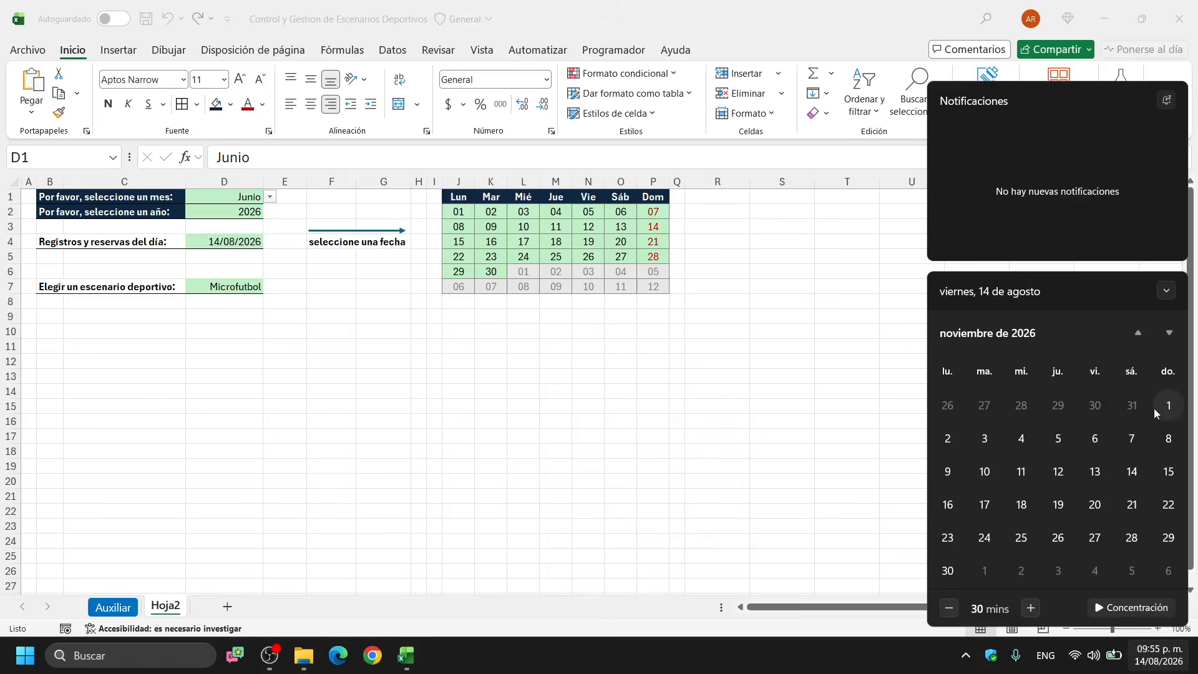
# Set the month in D1 to Noviembre to check that month's calendar, and set it back to Agosto
pyautogui.click(900, 668)
pyautogui.click(268, 196)
pyautogui.click(267, 197)
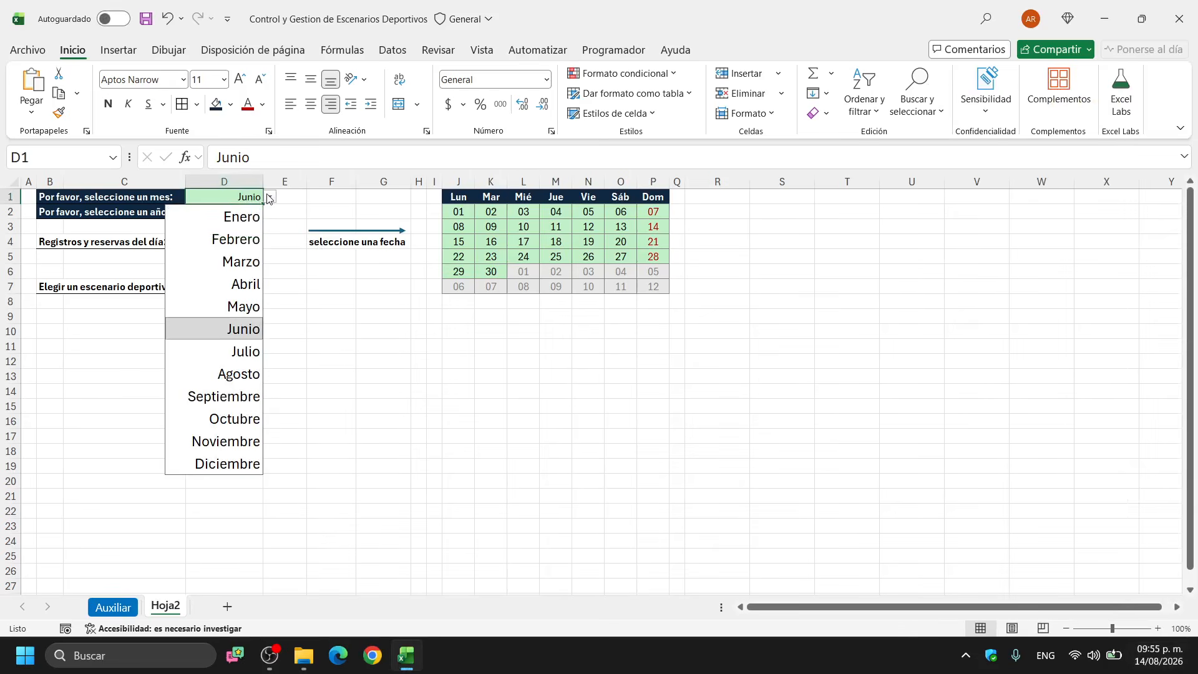
pyautogui.click(226, 442)
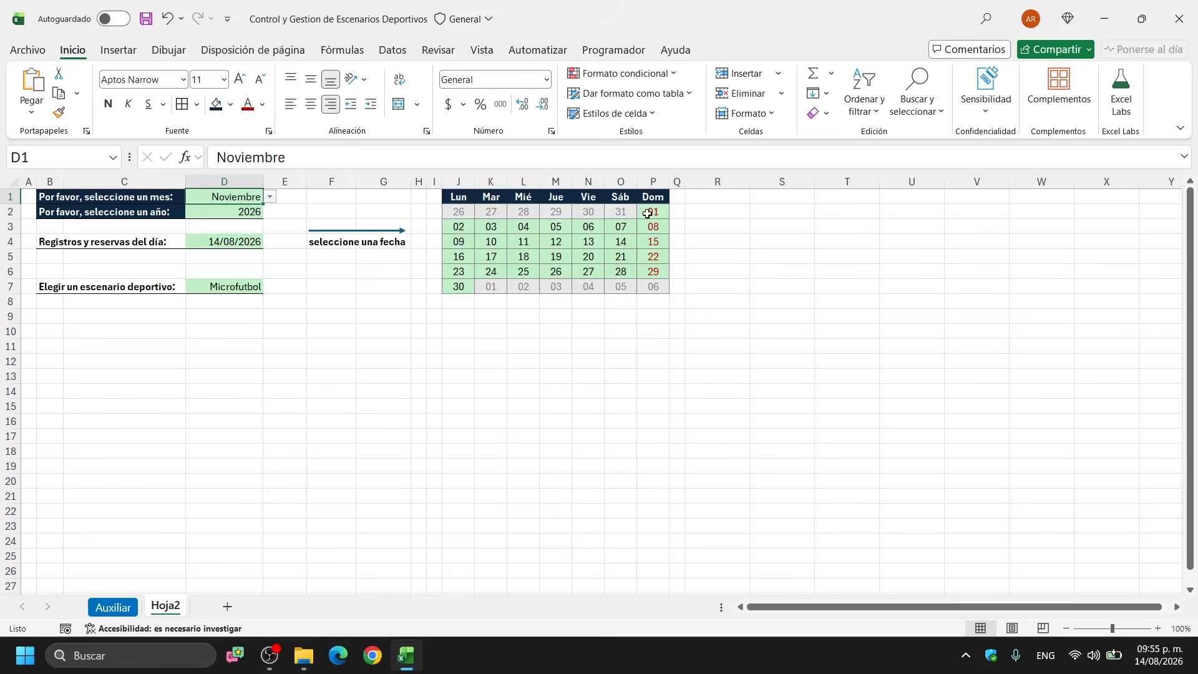
pyautogui.click(270, 198)
pyautogui.click(232, 375)
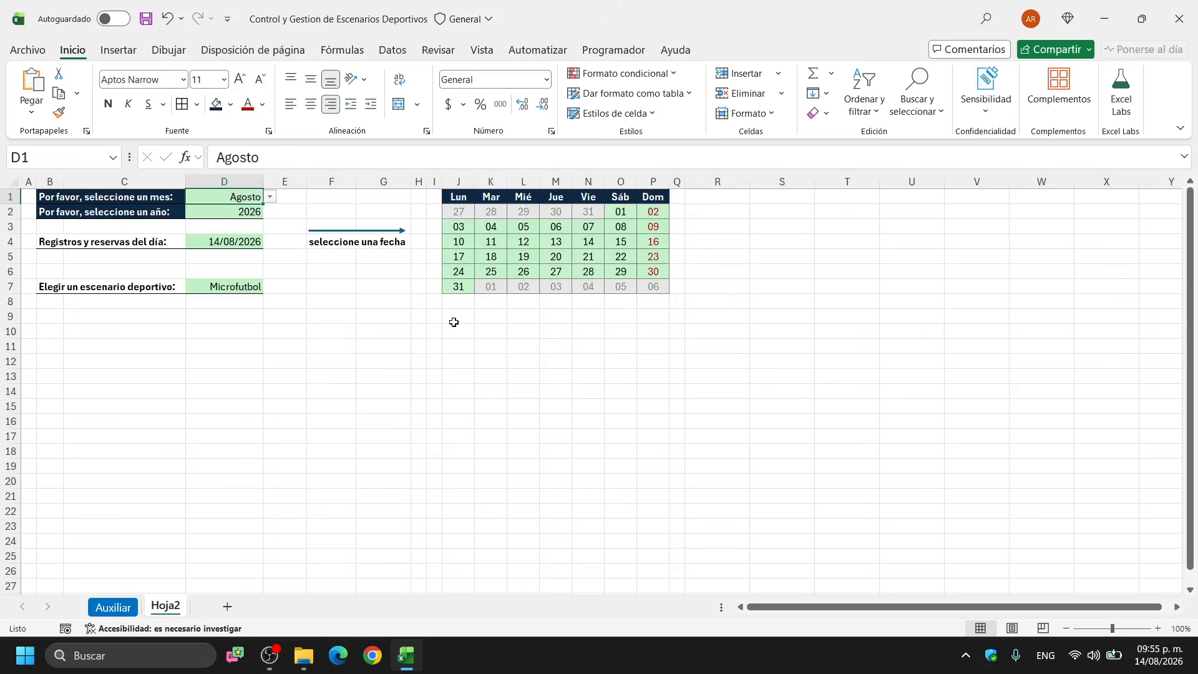
# Examine the calendar's date cells and formula alongside the day in D4 and the sports venue in D7
pyautogui.click(394, 287)
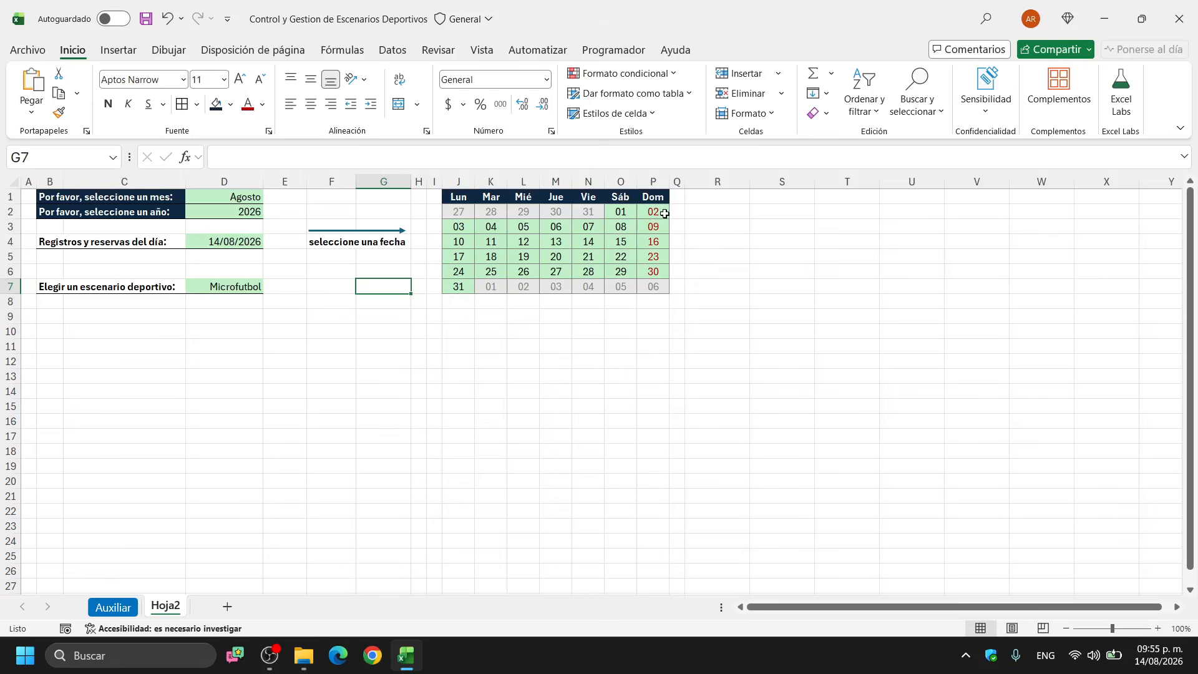
pyautogui.click(492, 242)
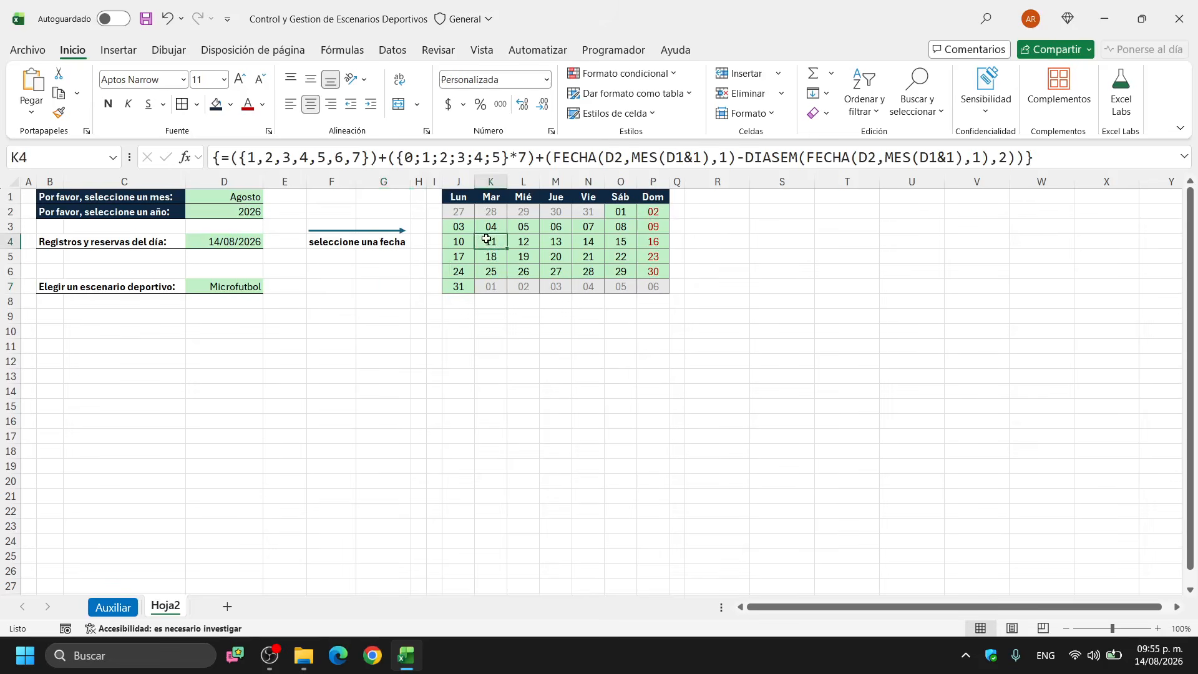
pyautogui.click(251, 243)
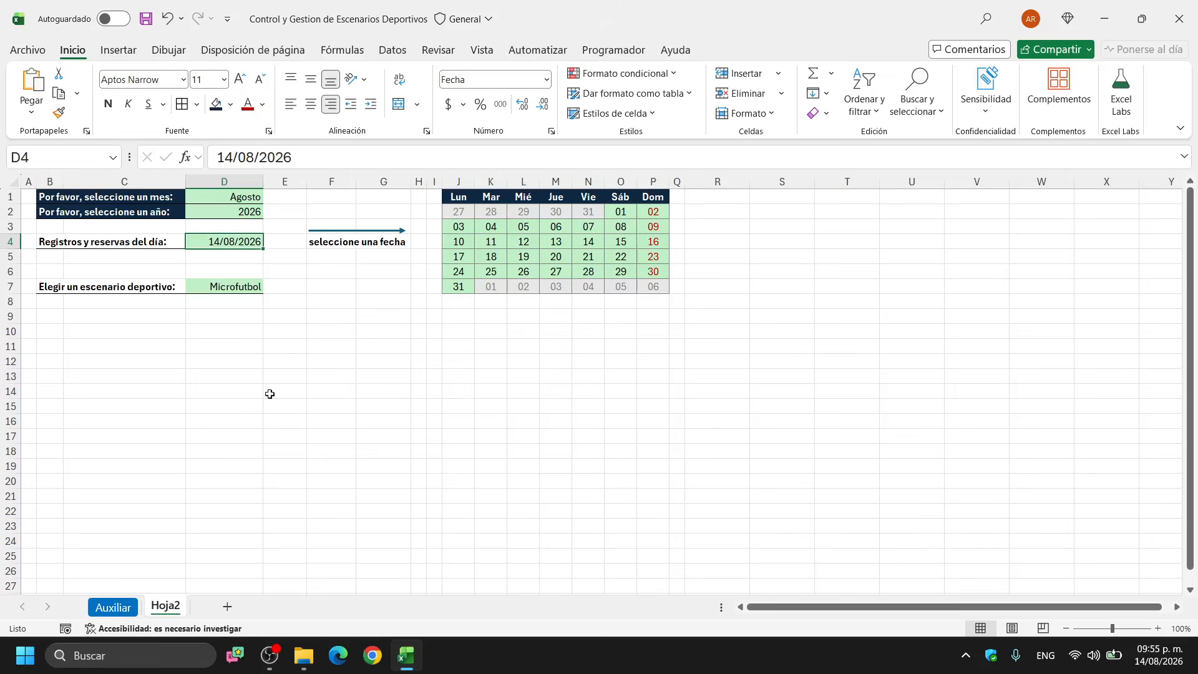
pyautogui.click(252, 290)
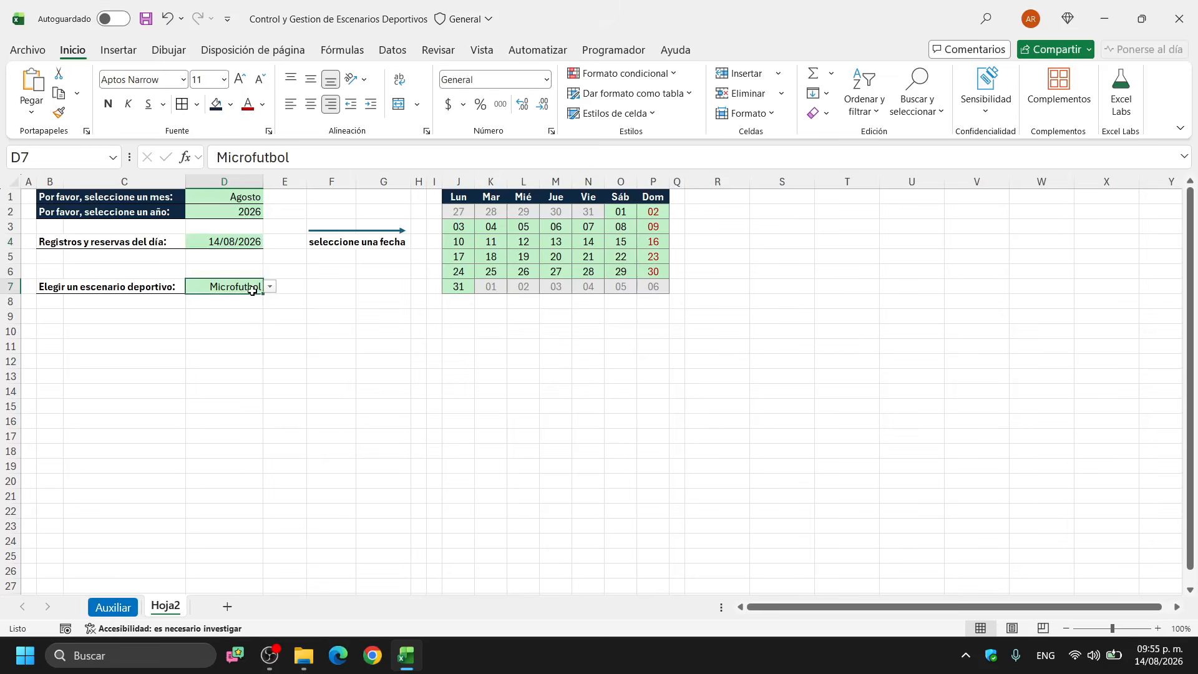
pyautogui.click(378, 287)
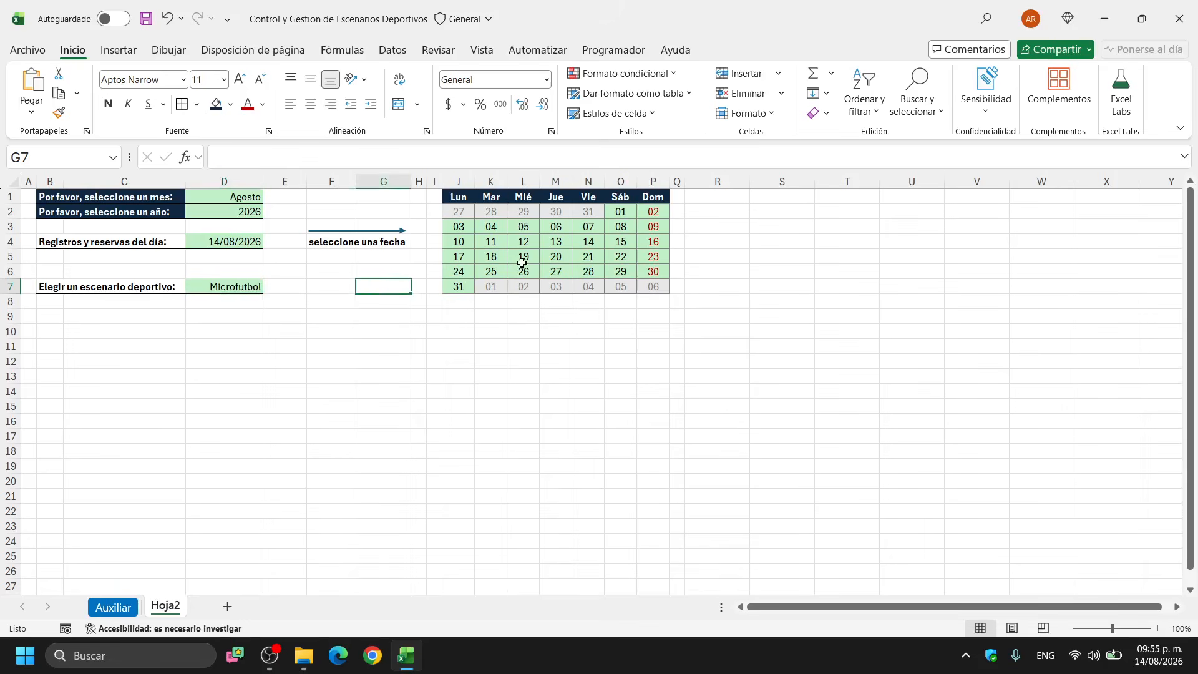
pyautogui.click(525, 242)
pyautogui.click(595, 244)
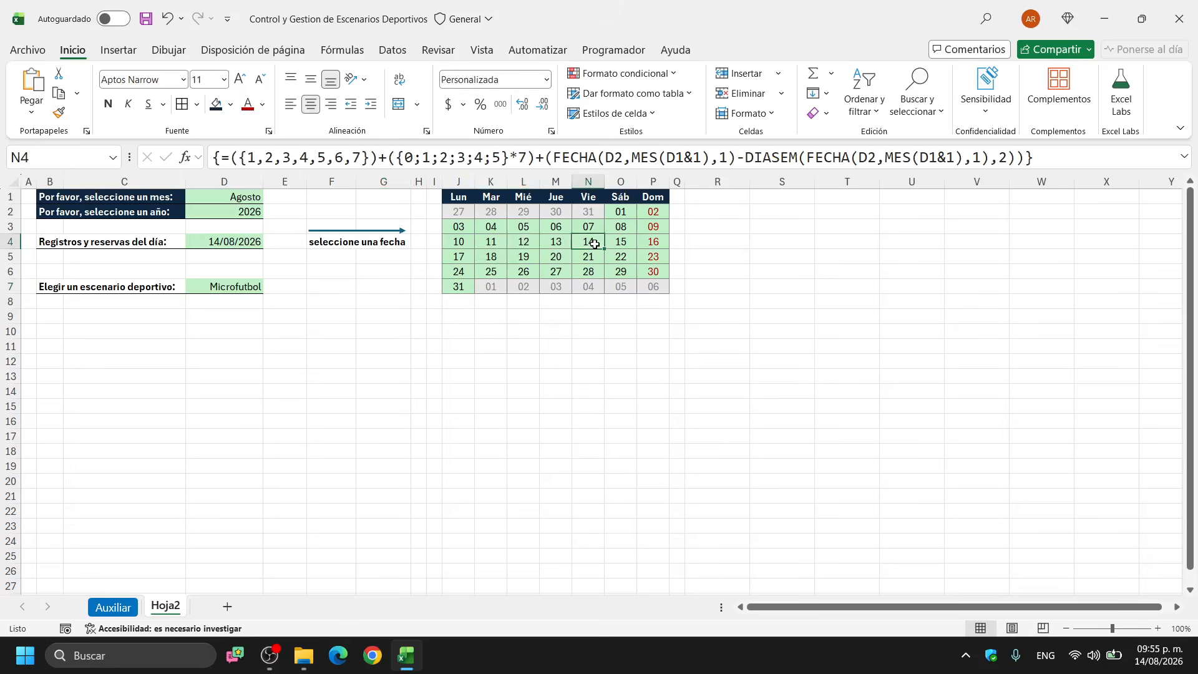
pyautogui.click(593, 227)
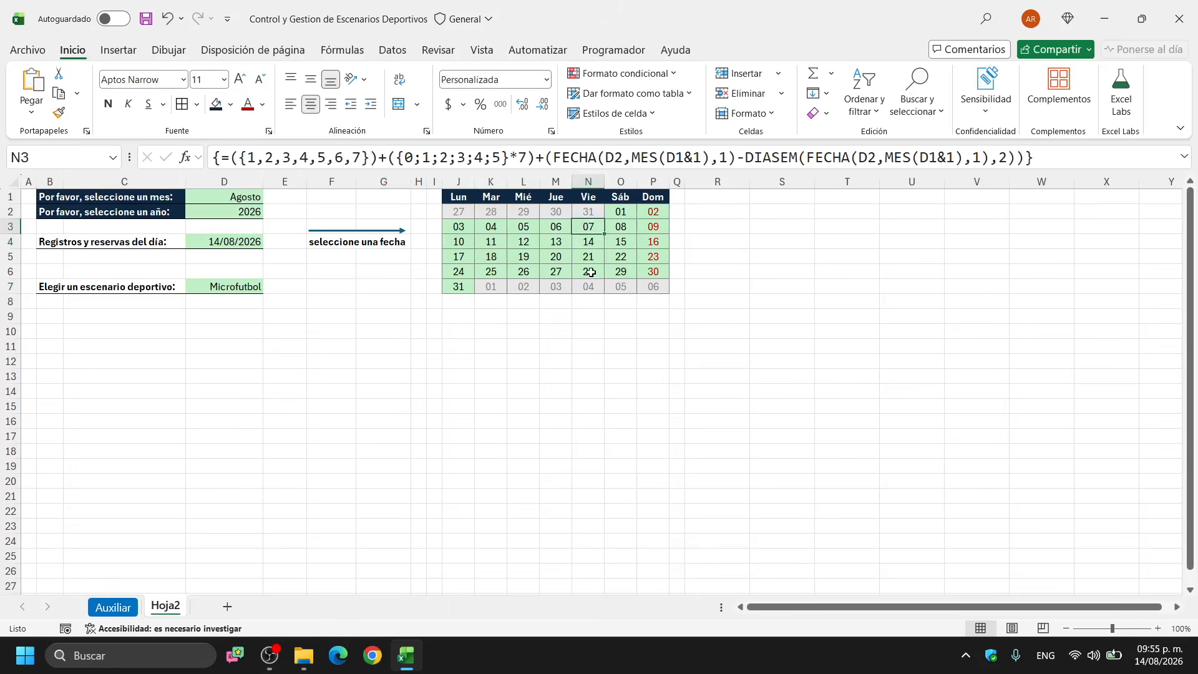
pyautogui.click(628, 283)
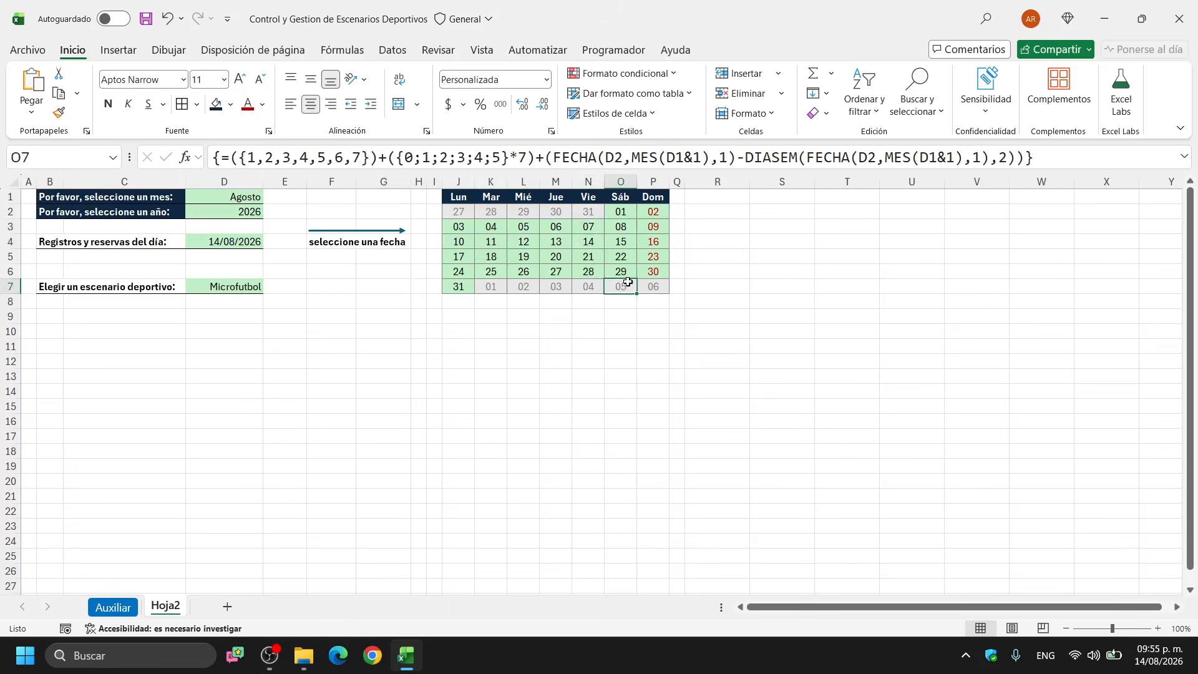
pyautogui.click(625, 242)
pyautogui.click(623, 227)
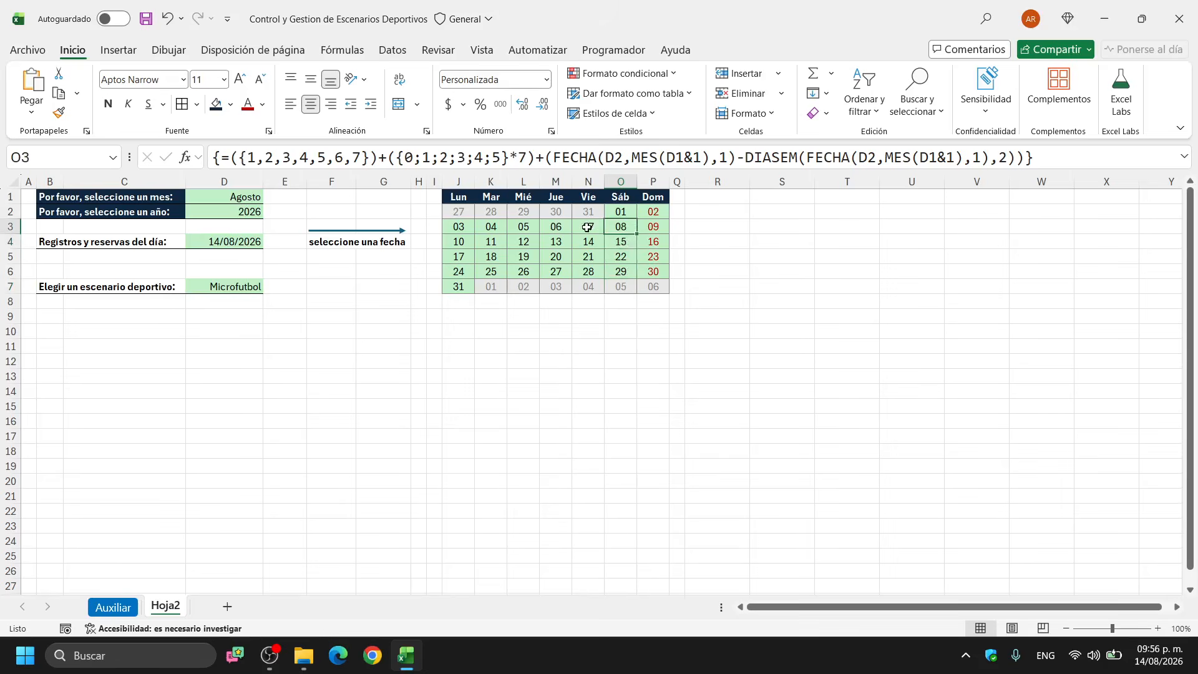
pyautogui.click(587, 228)
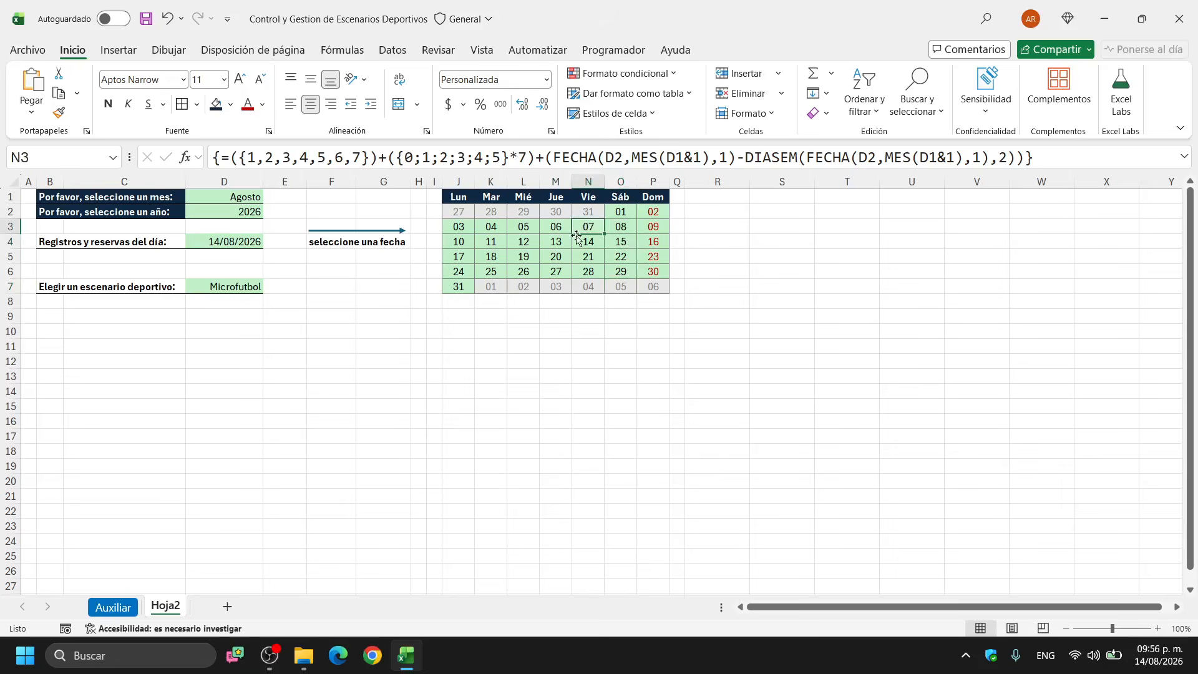
pyautogui.click(257, 242)
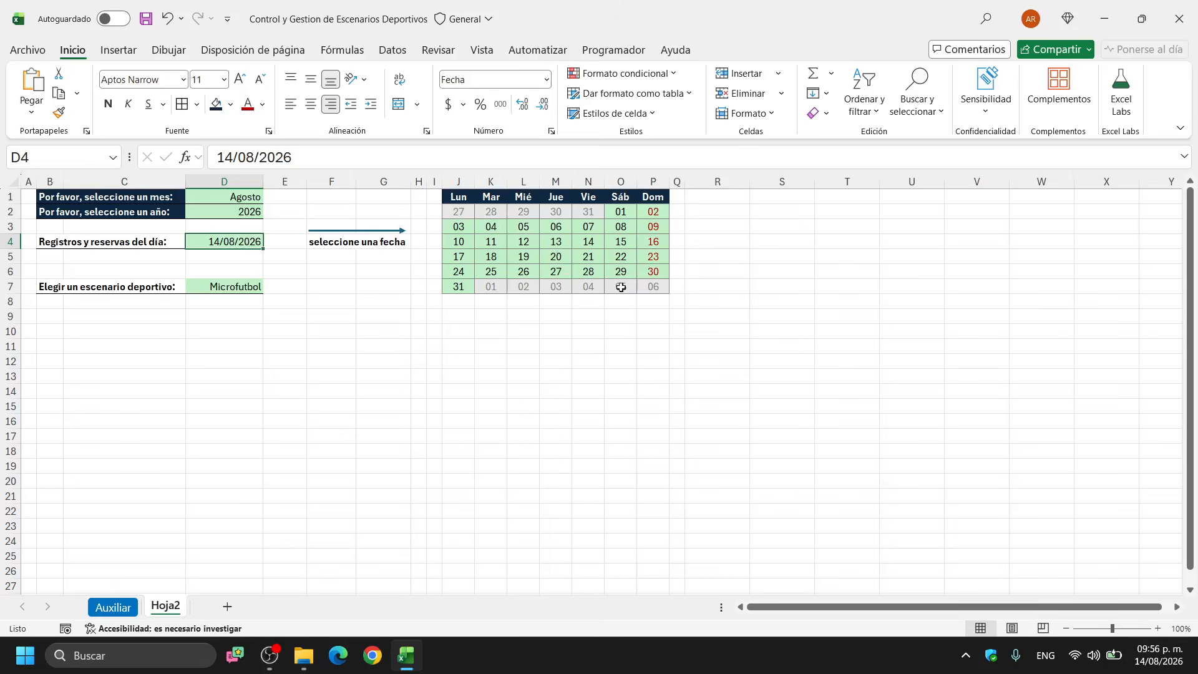
pyautogui.click(394, 290)
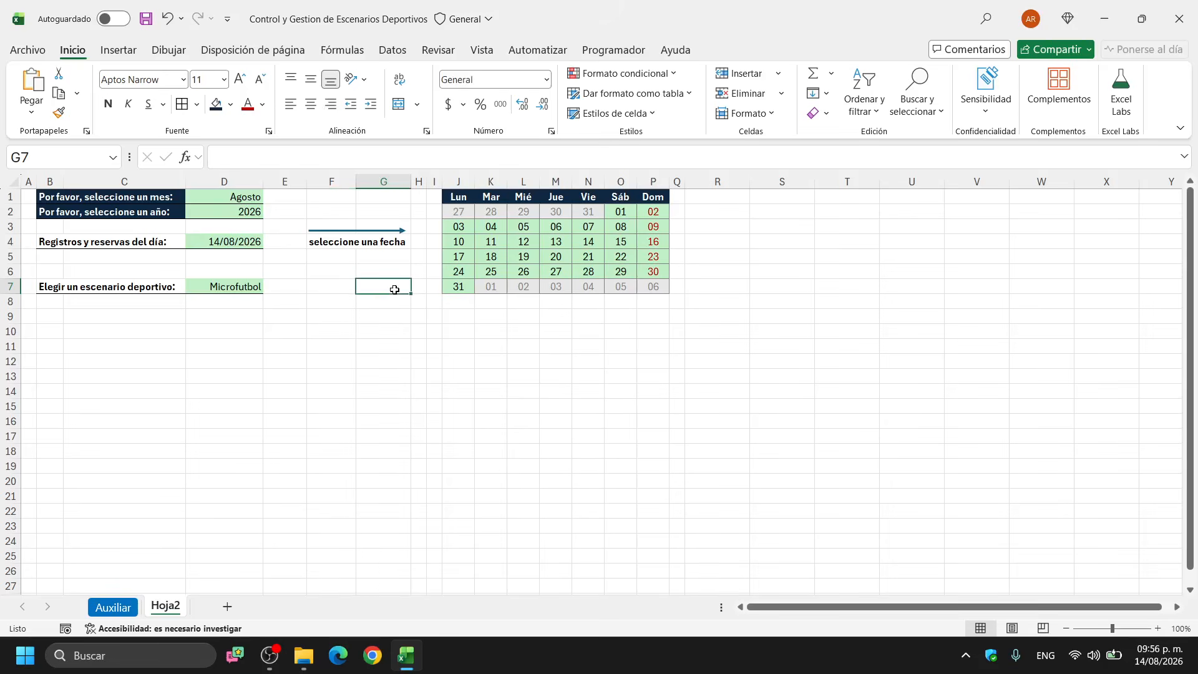
# Rename the sheet Hoja2 as Tablero
pyautogui.doubleClick(171, 605)
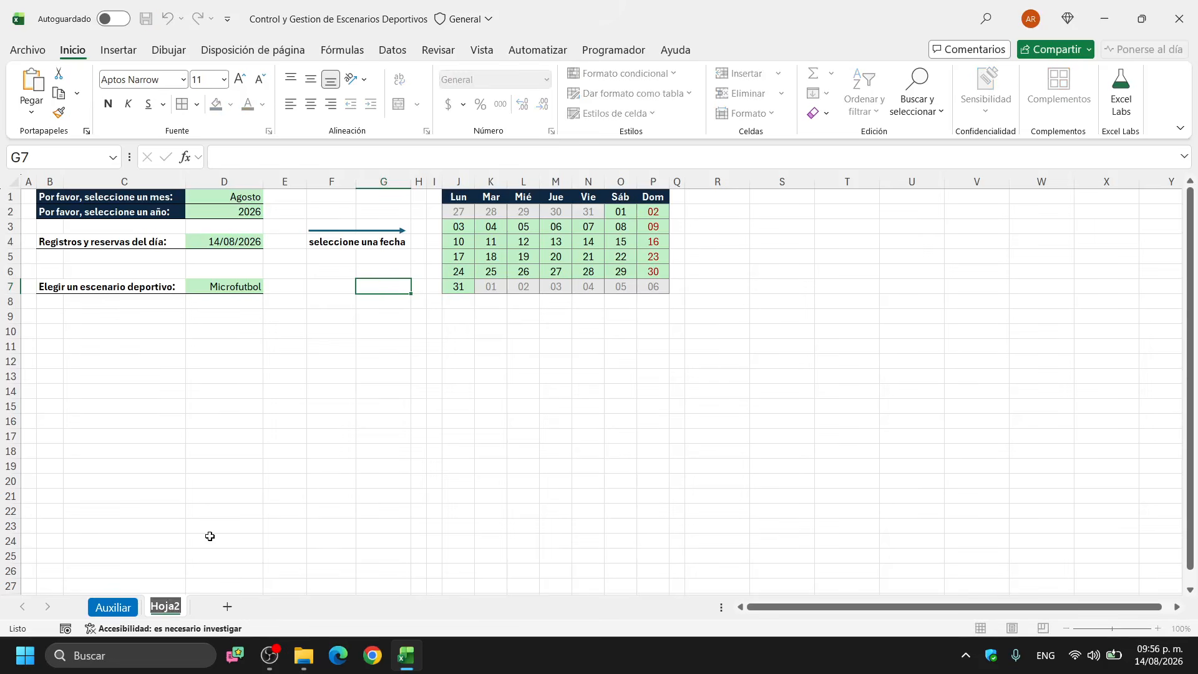
pyautogui.write('Tablero')
pyautogui.press('Return')
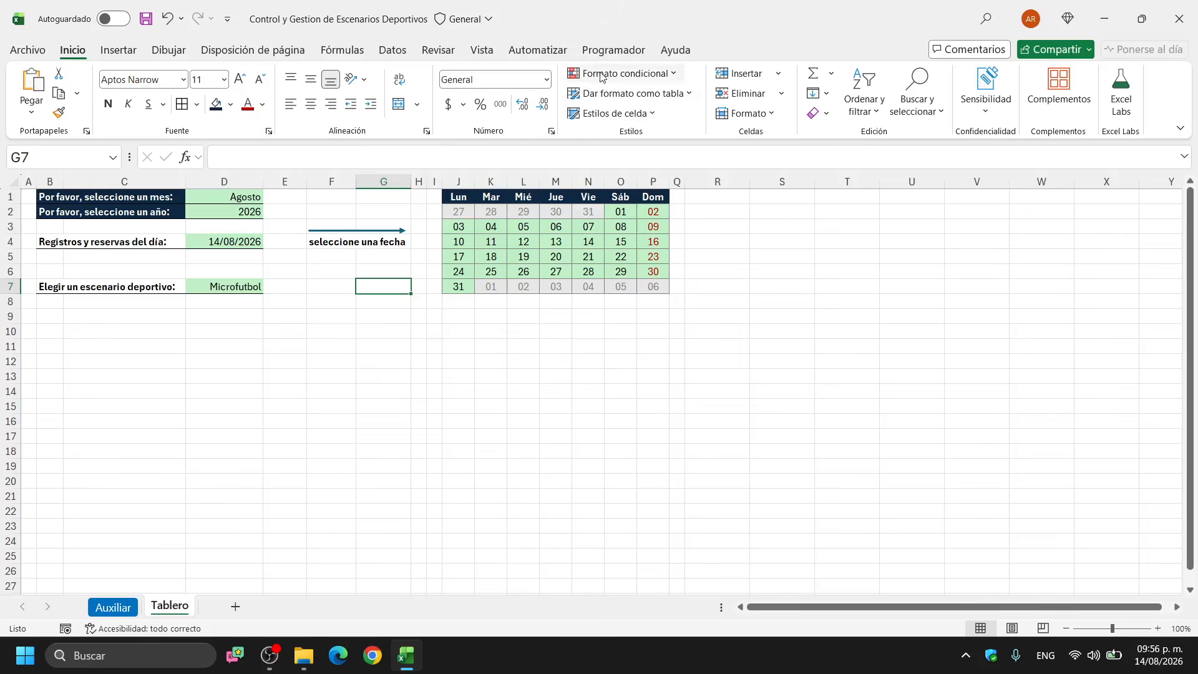
# Open the Visual Basic editor and the code module of the Tablero sheet
pyautogui.click(611, 50)
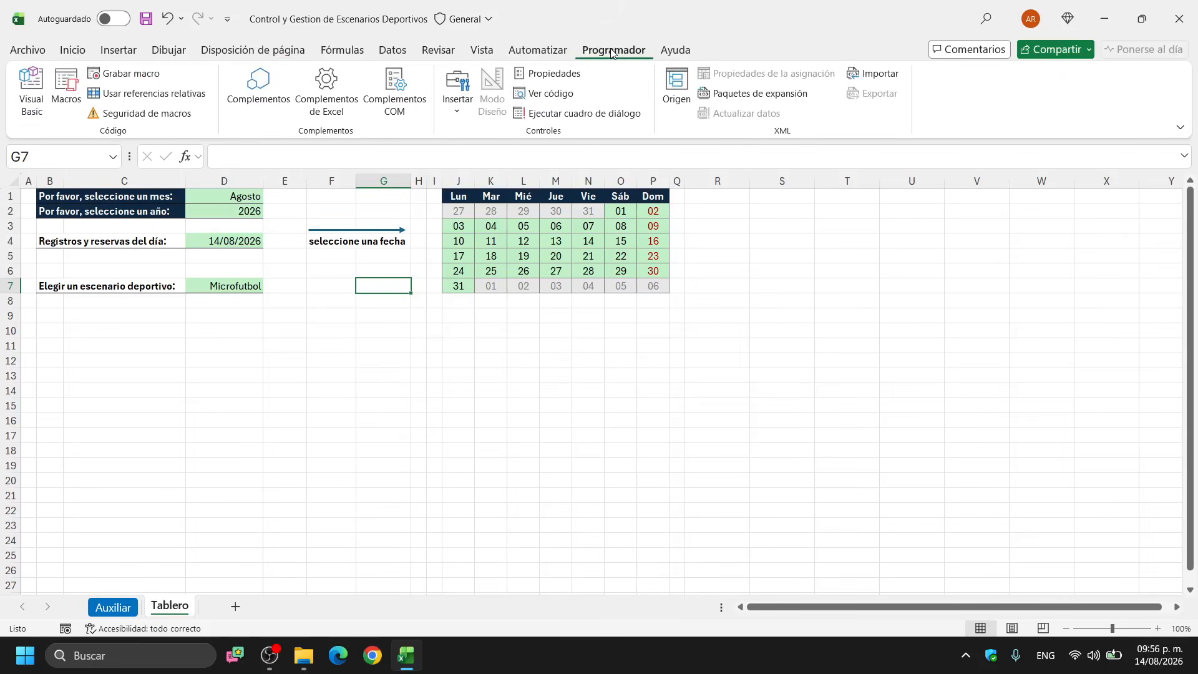
pyautogui.click(37, 96)
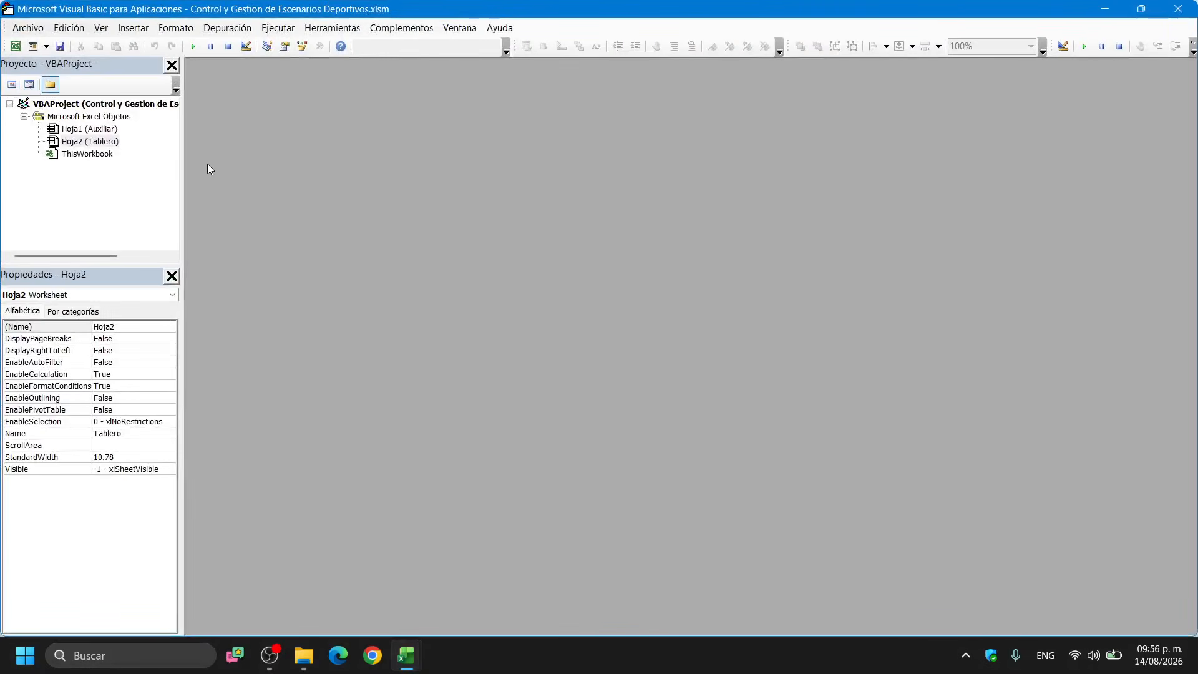
pyautogui.click(107, 144)
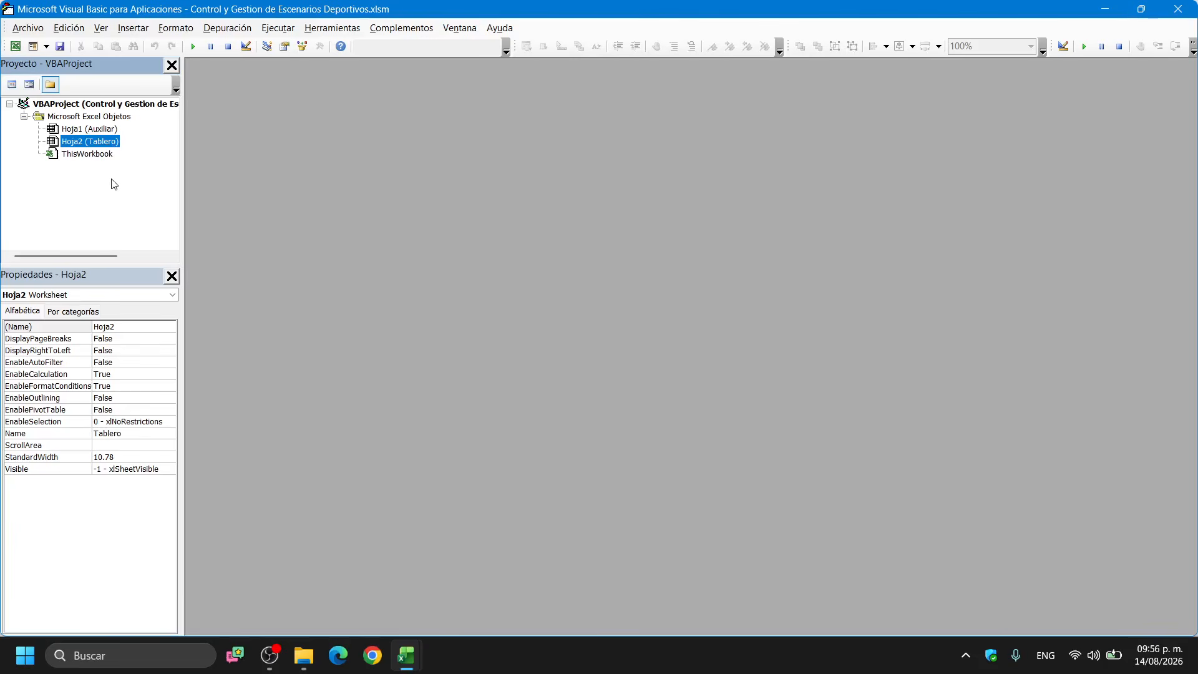
pyautogui.doubleClick(107, 143)
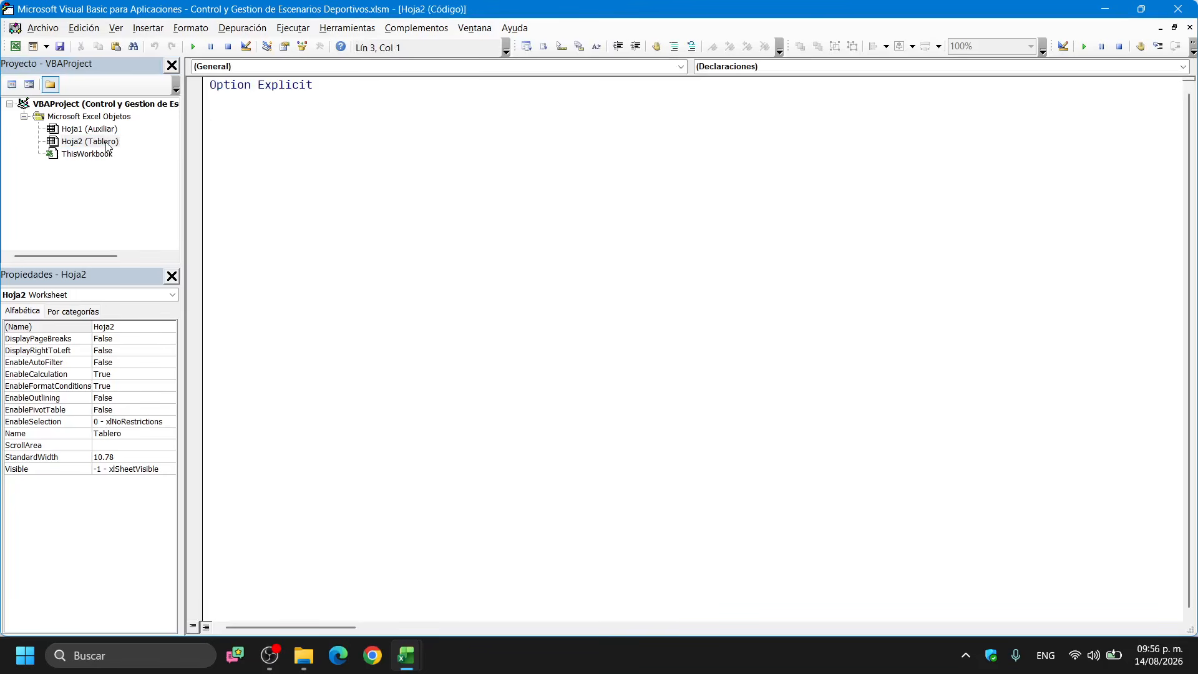
# Insert the Worksheet_SelectionChange event procedure into the Tablero sheet's module and place the insertion point on its empty body line
pyautogui.click(680, 66)
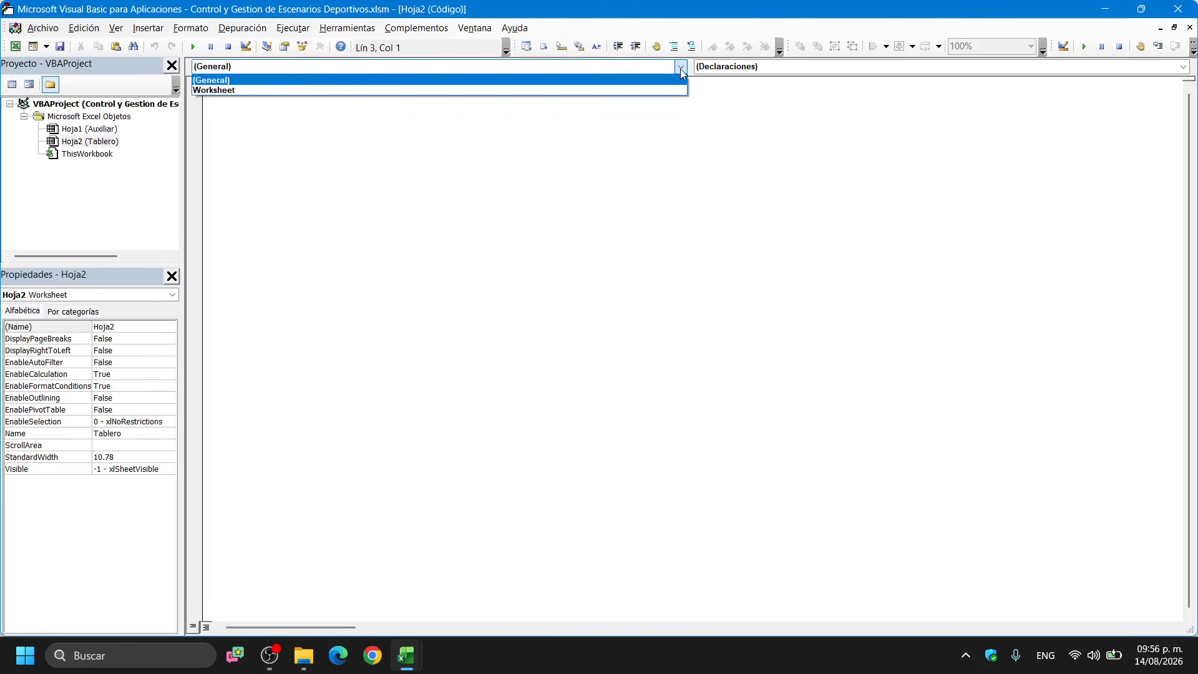
pyautogui.click(240, 91)
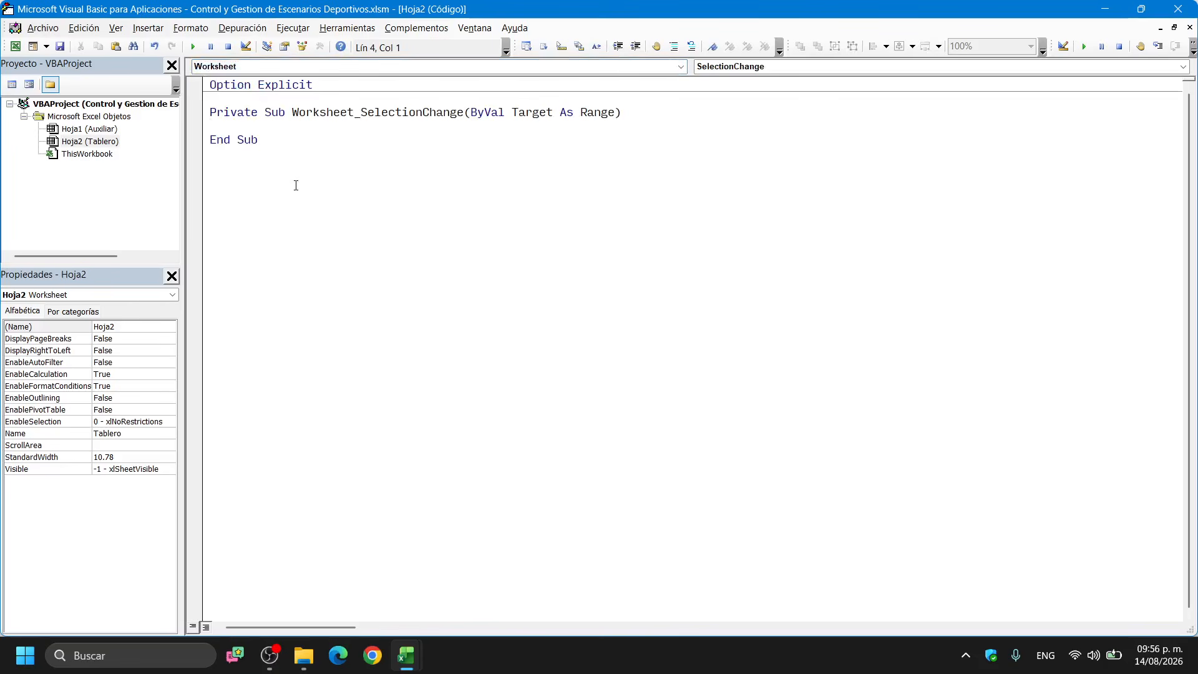
pyautogui.moveTo(359, 113); pyautogui.dragTo(467, 116)
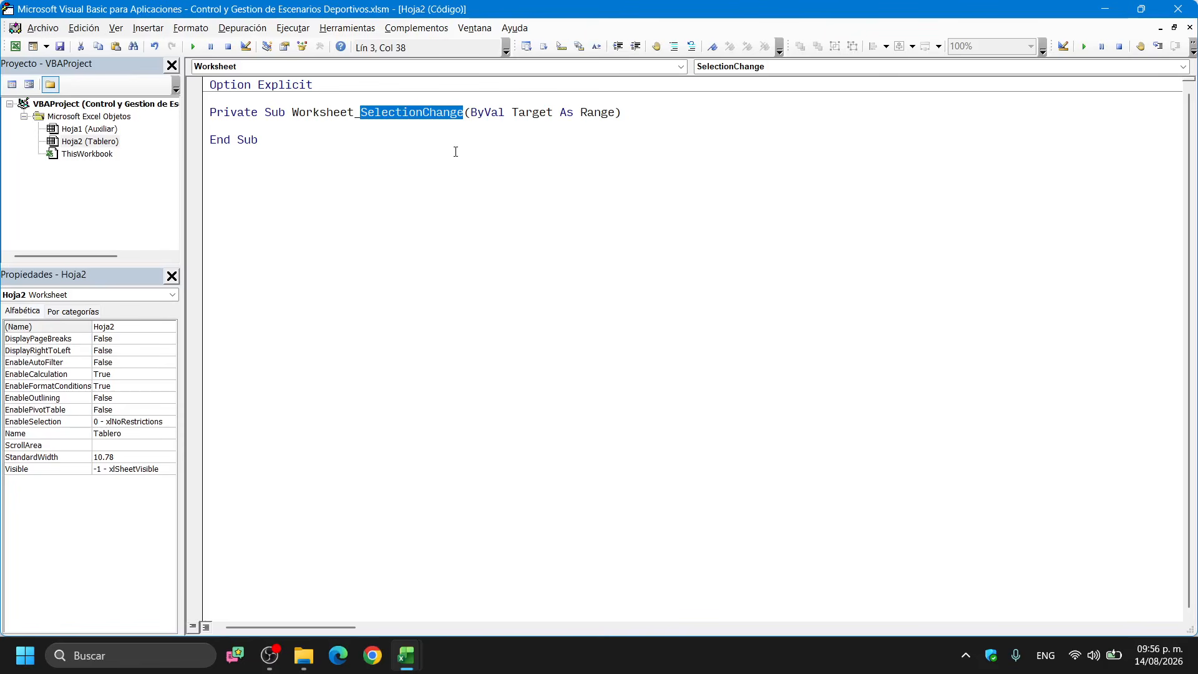
pyautogui.click(306, 127)
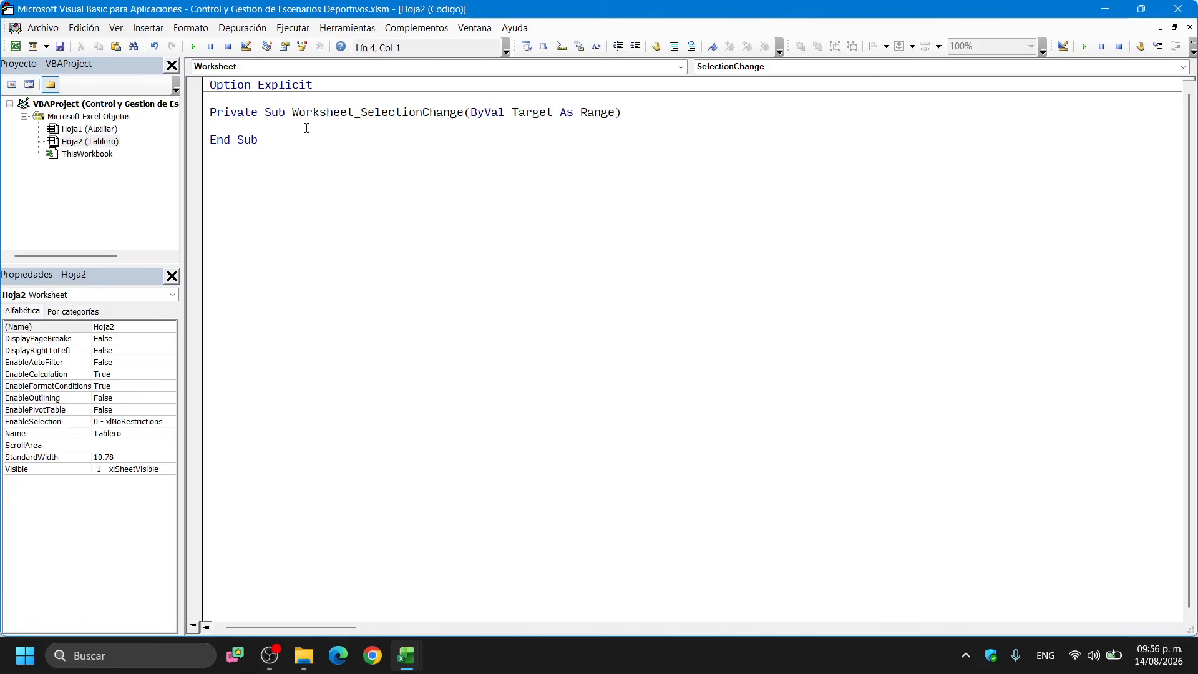
# Switch to the Tablero worksheet in Excel and move the active cell around the empty cells near G7 to demonstrate selection changes
pyautogui.click(17, 48)
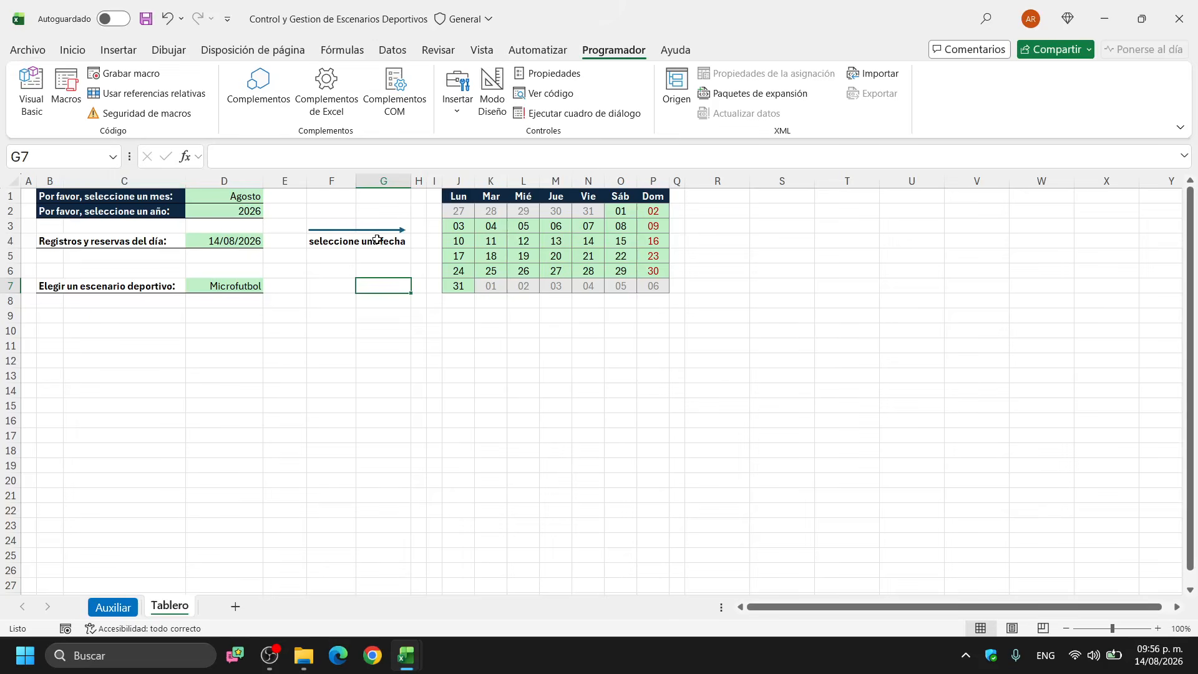
pyautogui.click(330, 282)
pyautogui.click(289, 286)
pyautogui.press('Right')
pyautogui.press('Right')
pyautogui.press('Up')
pyautogui.press('Up')
pyautogui.press('Down')
pyautogui.press('Down')
# Switch back to the Visual Basic editor and declare the variable Fecha as Range inside the Worksheet_SelectionChange procedure
pyautogui.click(31, 91)
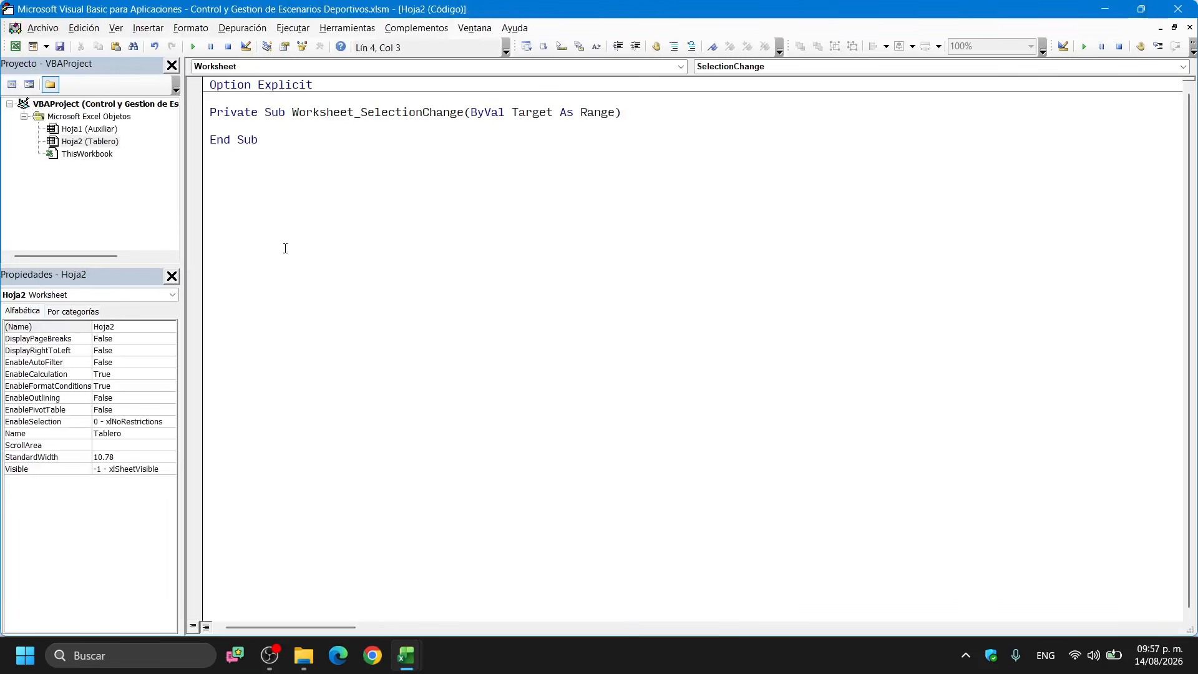
pyautogui.write('dim Fecha as range')
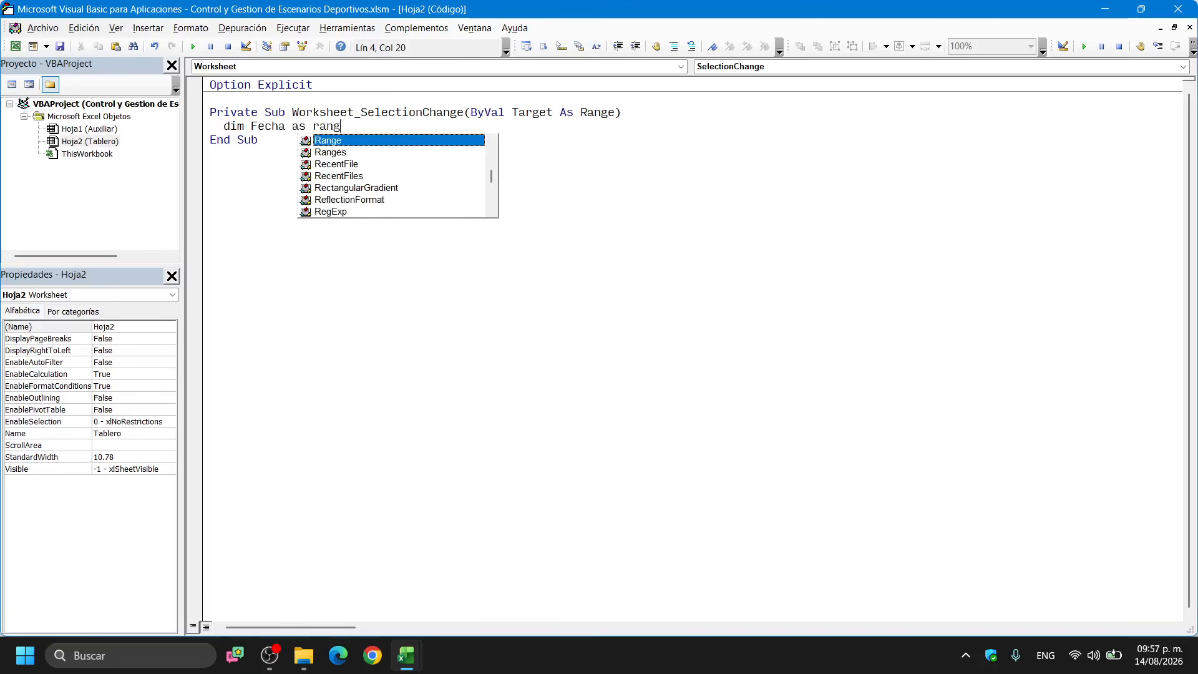
pyautogui.press('Return')
pyautogui.press('Return')
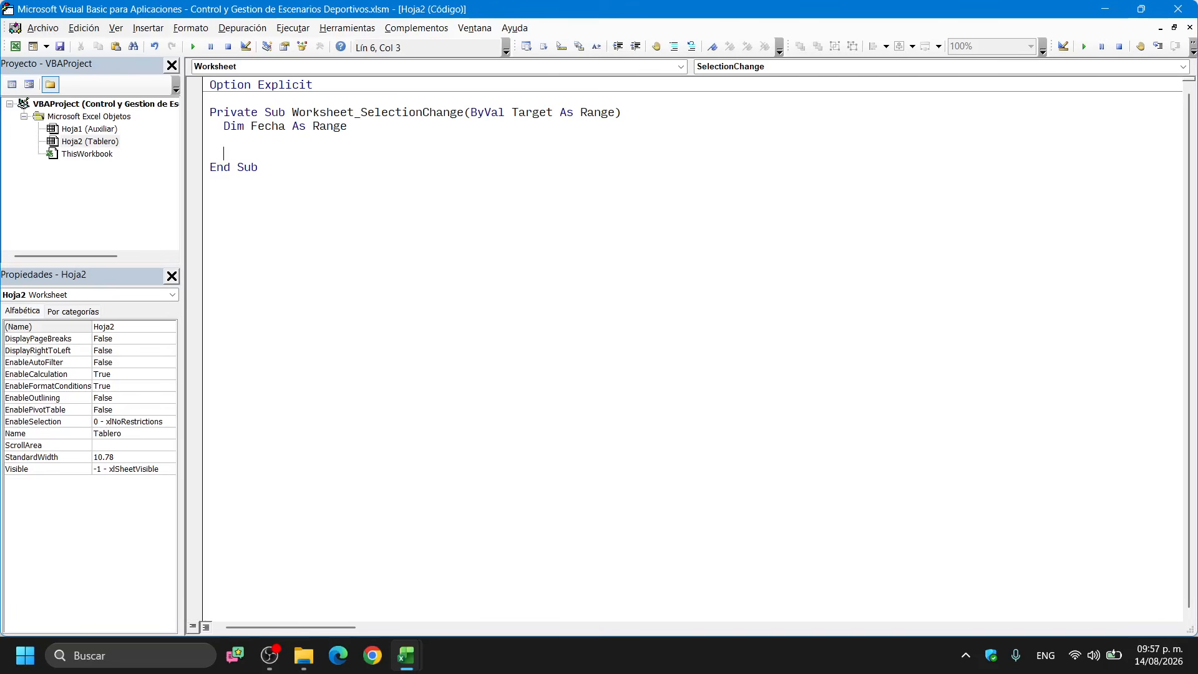
# Check the calendar on the Tablero sheet and start the statement Set Fecha = Application.Intersect( below the variable declaration in Worksheet_SelectionChange
pyautogui.click(16, 46)
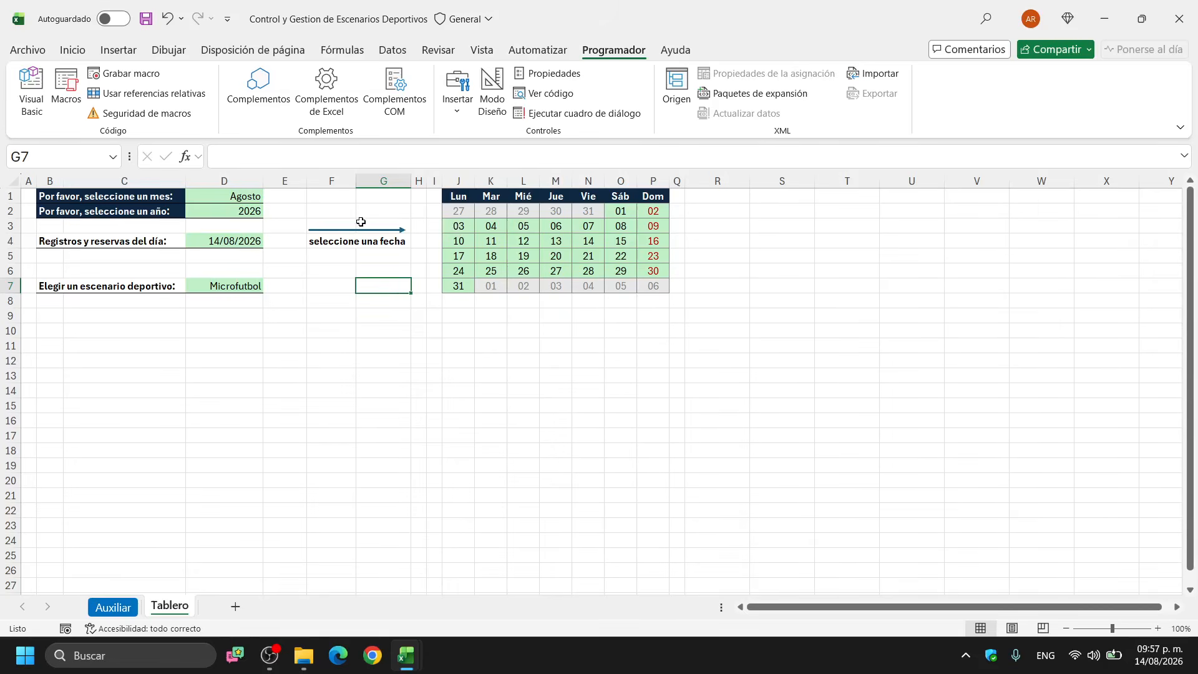
pyautogui.click(31, 90)
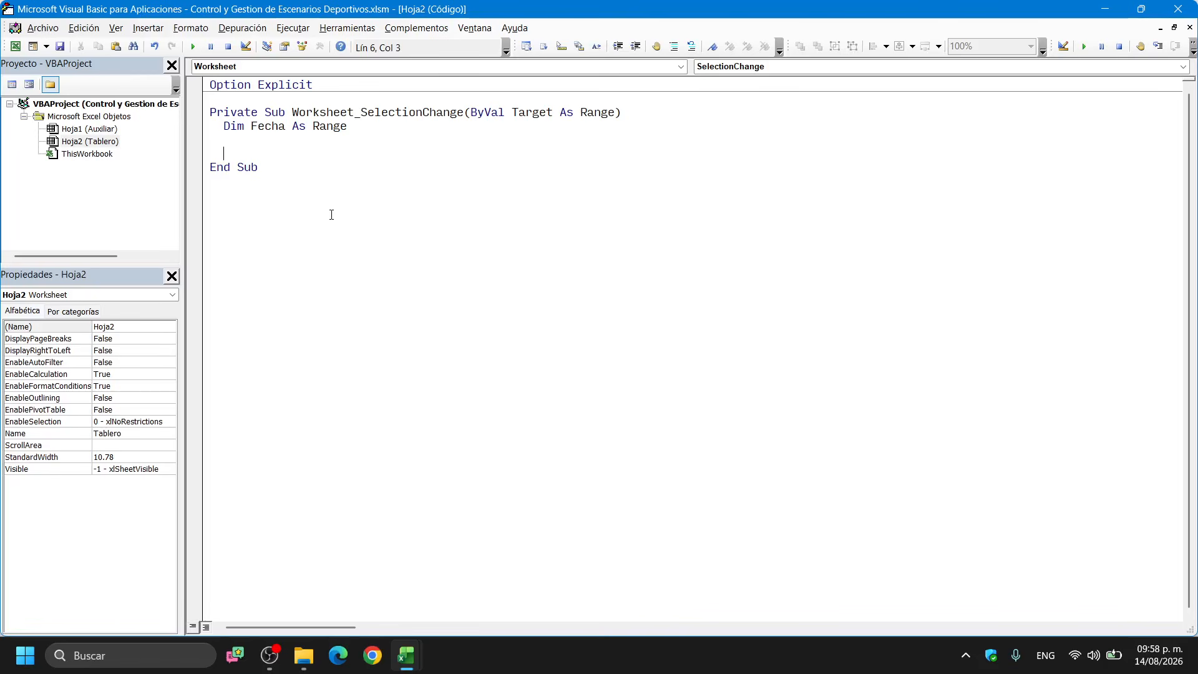
pyautogui.write('set fecha = application.in')
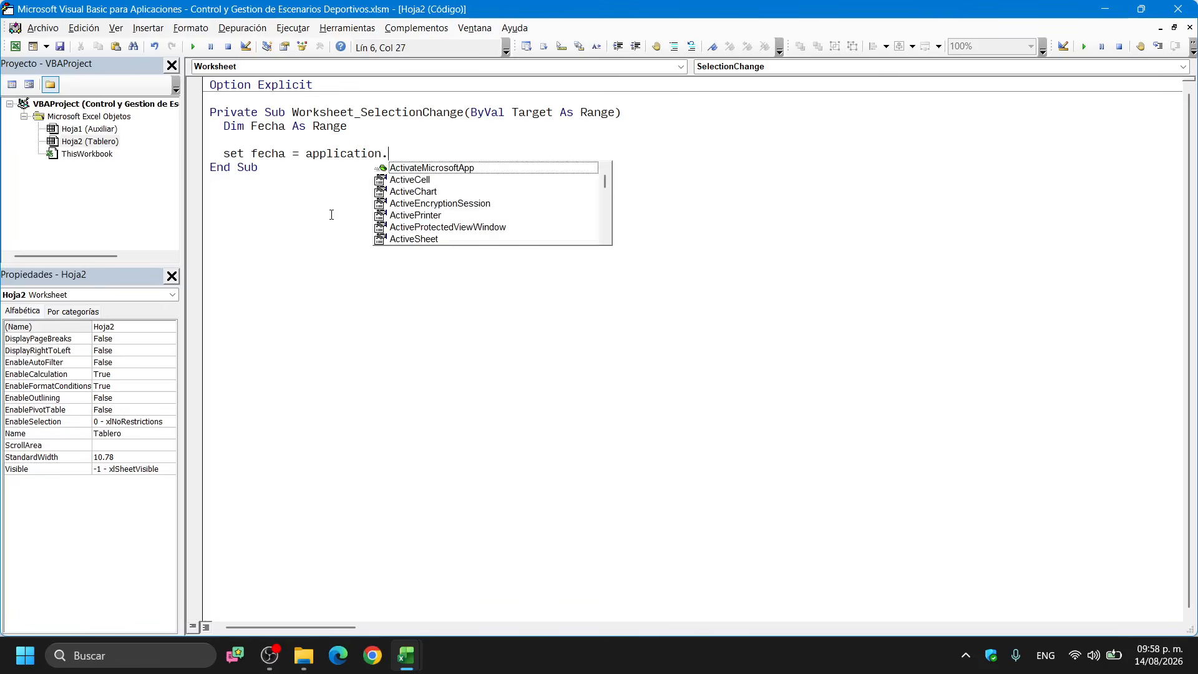
pyautogui.press('Down')
pyautogui.press('Down')
pyautogui.press('Down')
pyautogui.press('Down')
pyautogui.press('Tab')
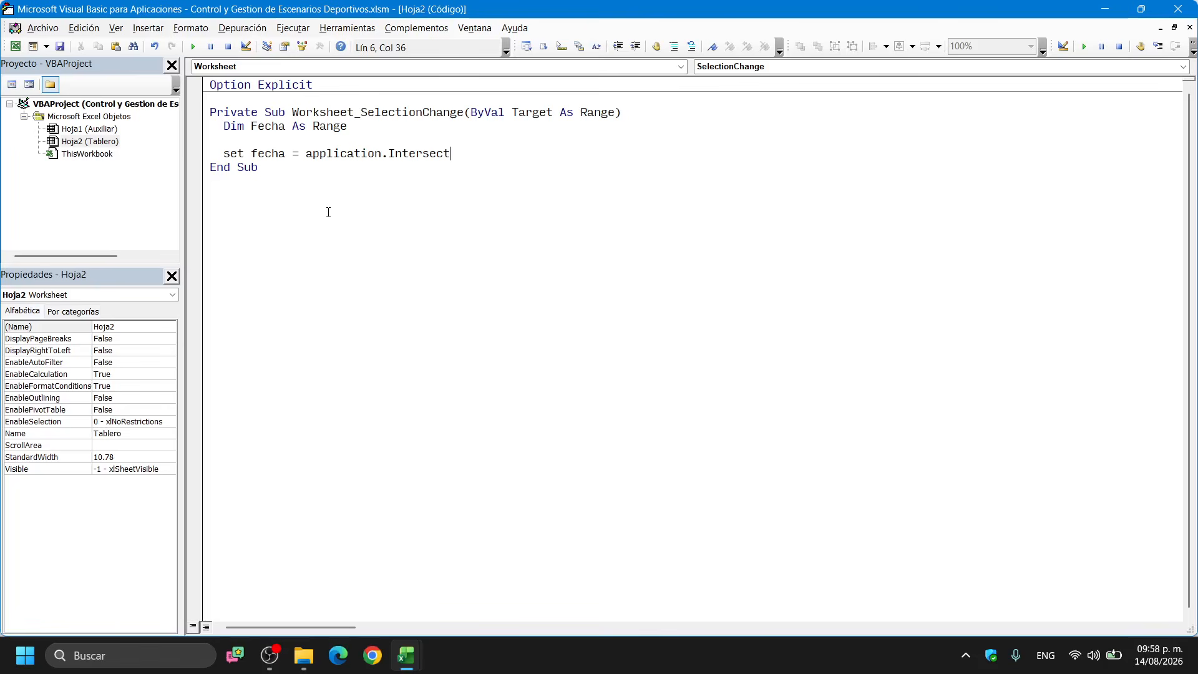
pyautogui.moveTo(305, 156); pyautogui.dragTo(474, 152)
pyautogui.click(474, 153)
pyautogui.write('(')
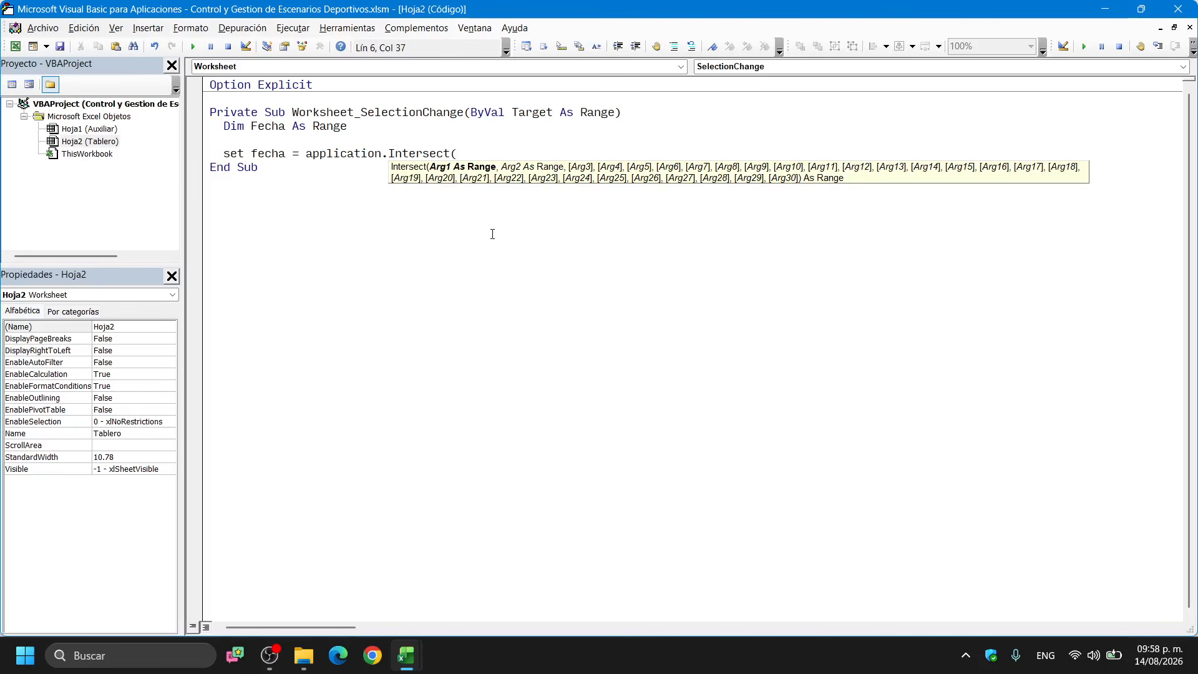
# Complete the Intersect call with the calendar range Range("J2:P7") and ActiveCell as its two arguments
pyautogui.write('range()')
pyautogui.click(497, 147)
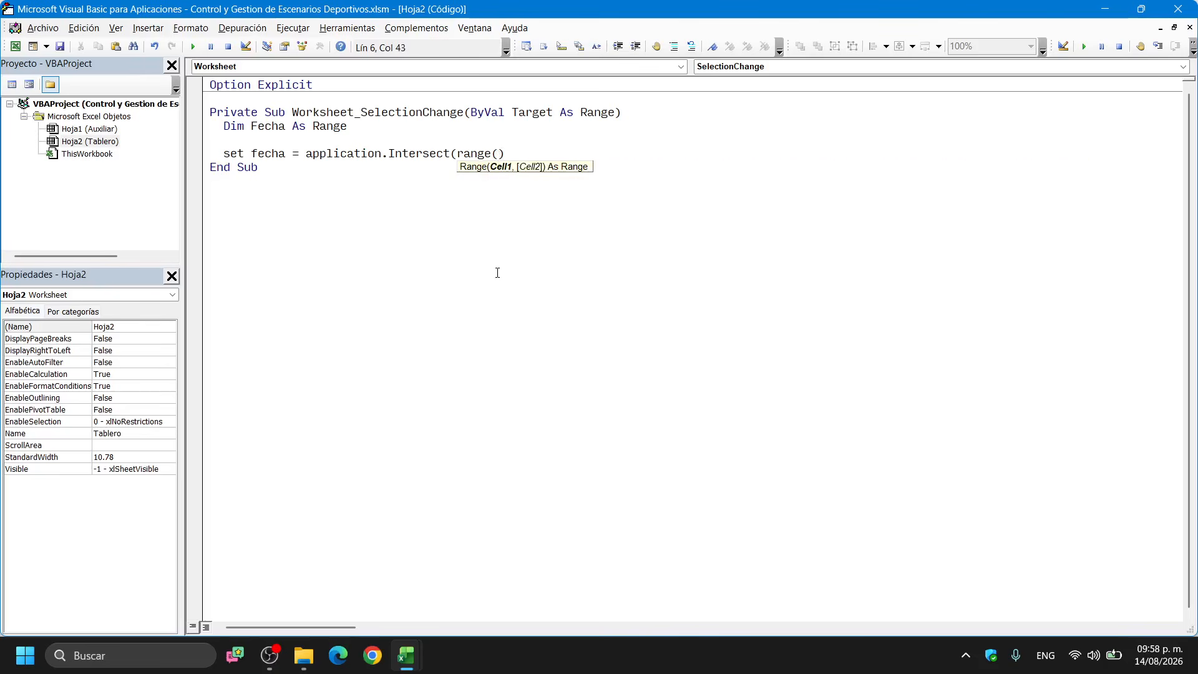
pyautogui.write('""')
pyautogui.press('Left')
pyautogui.click(15, 46)
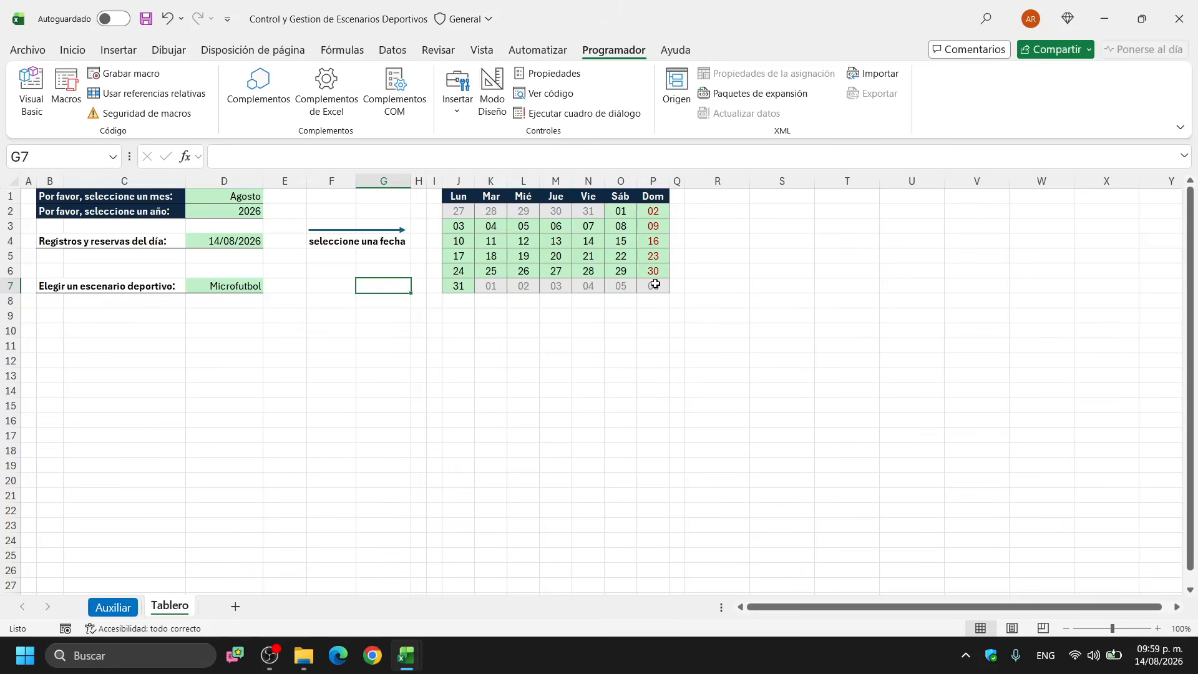
pyautogui.hotkey('alt', 'F11')
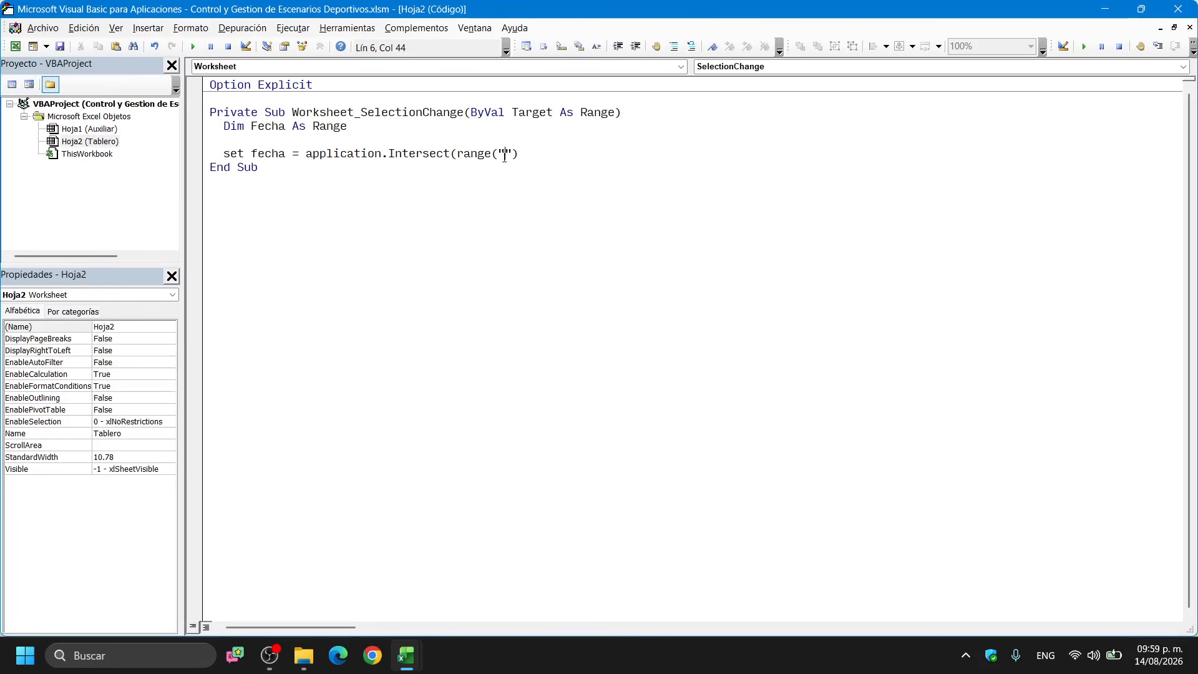
pyautogui.write('J2:P7')
pyautogui.moveTo(504, 154); pyautogui.dragTo(540, 152)
pyautogui.click(558, 153)
pyautogui.write(',')
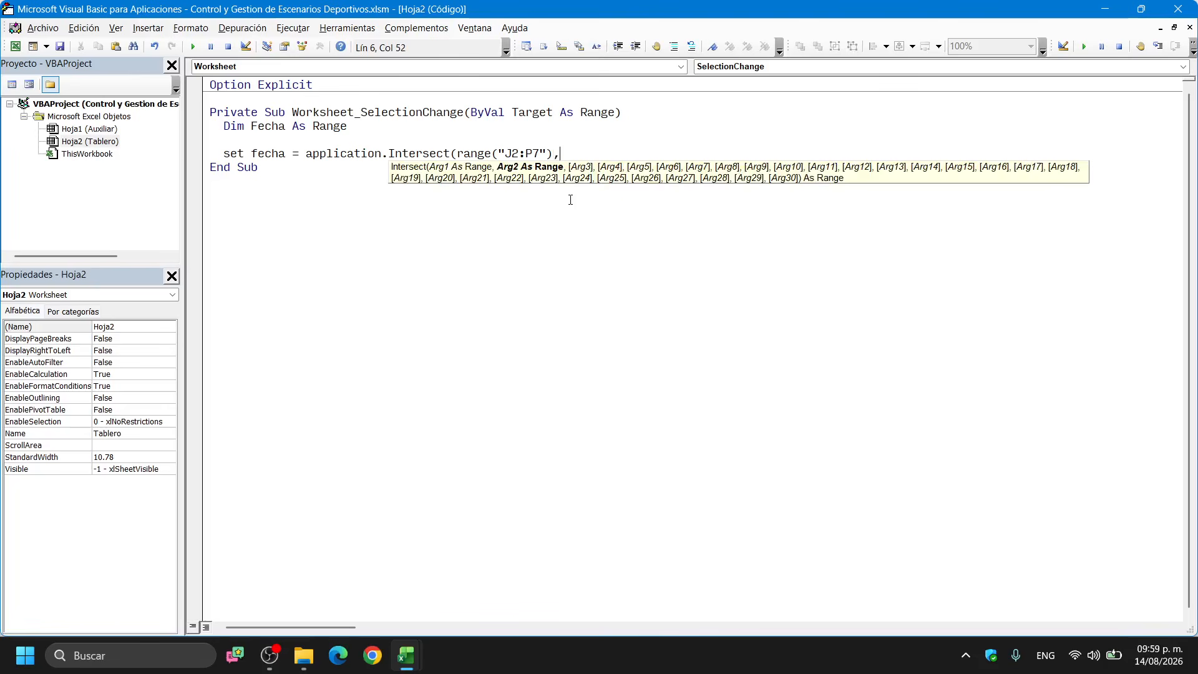
pyautogui.write(' activecell)')
pyautogui.press('Return')
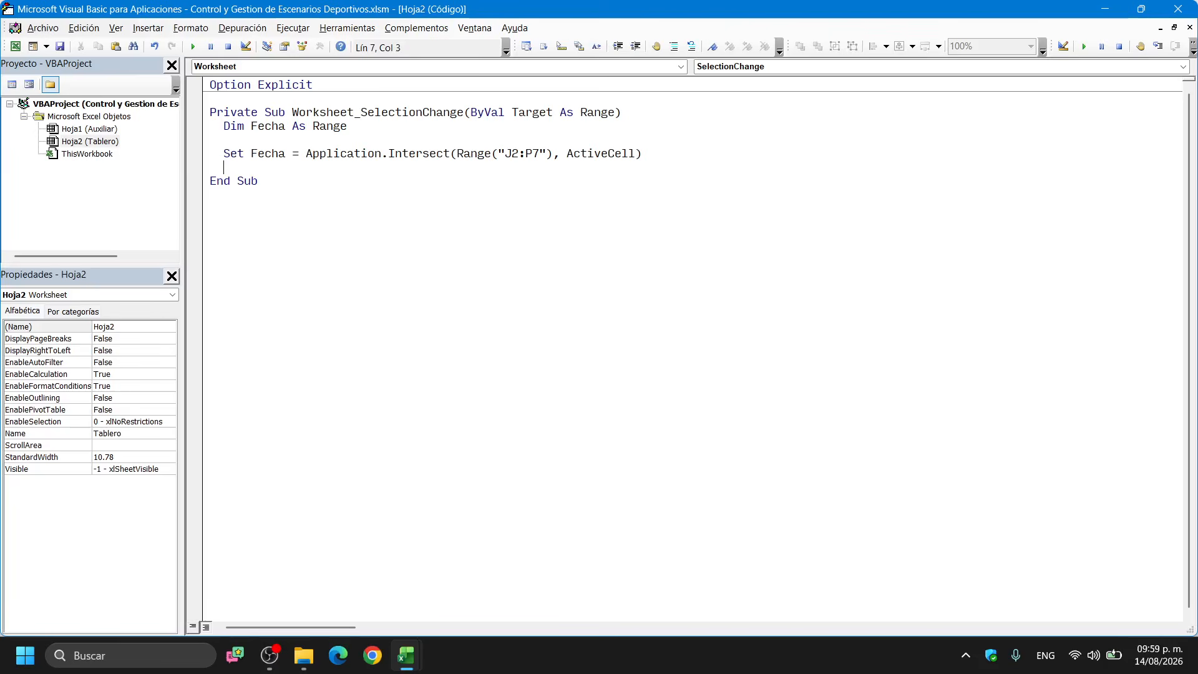
# Add the condition If Not Fecha Is Nothing Then below the Intersect statement
pyautogui.moveTo(567, 153); pyautogui.dragTo(634, 152)
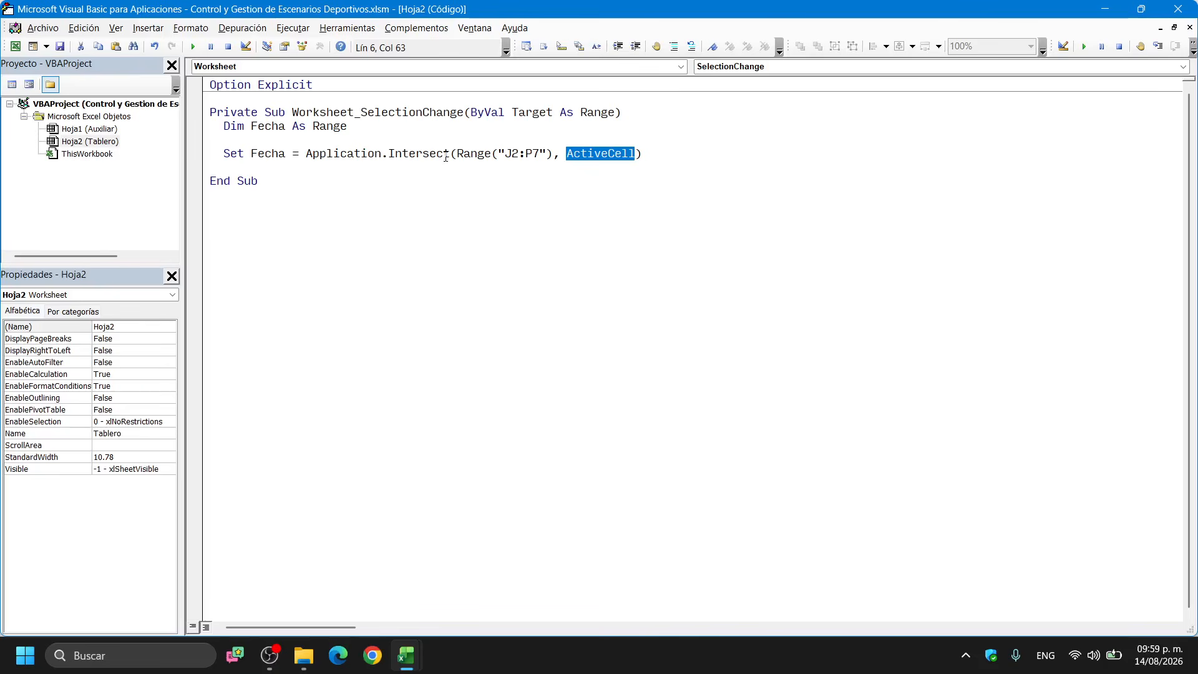
pyautogui.moveTo(288, 156); pyautogui.dragTo(250, 156)
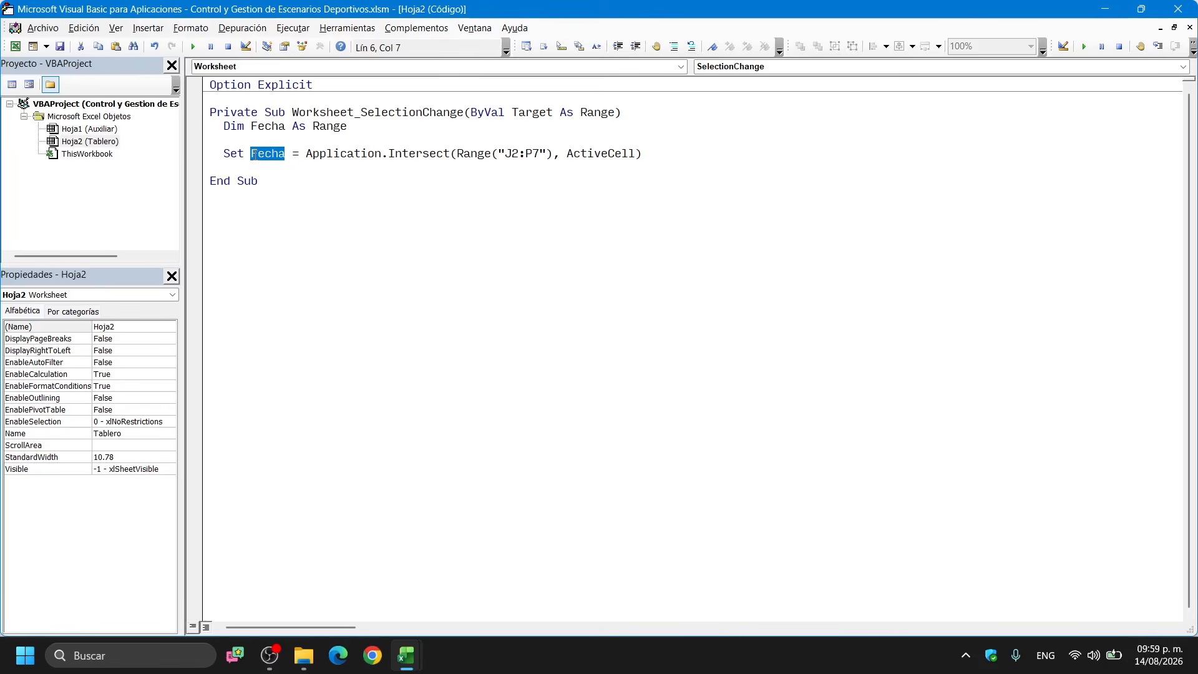
pyautogui.click(255, 166)
pyautogui.write('if not ')
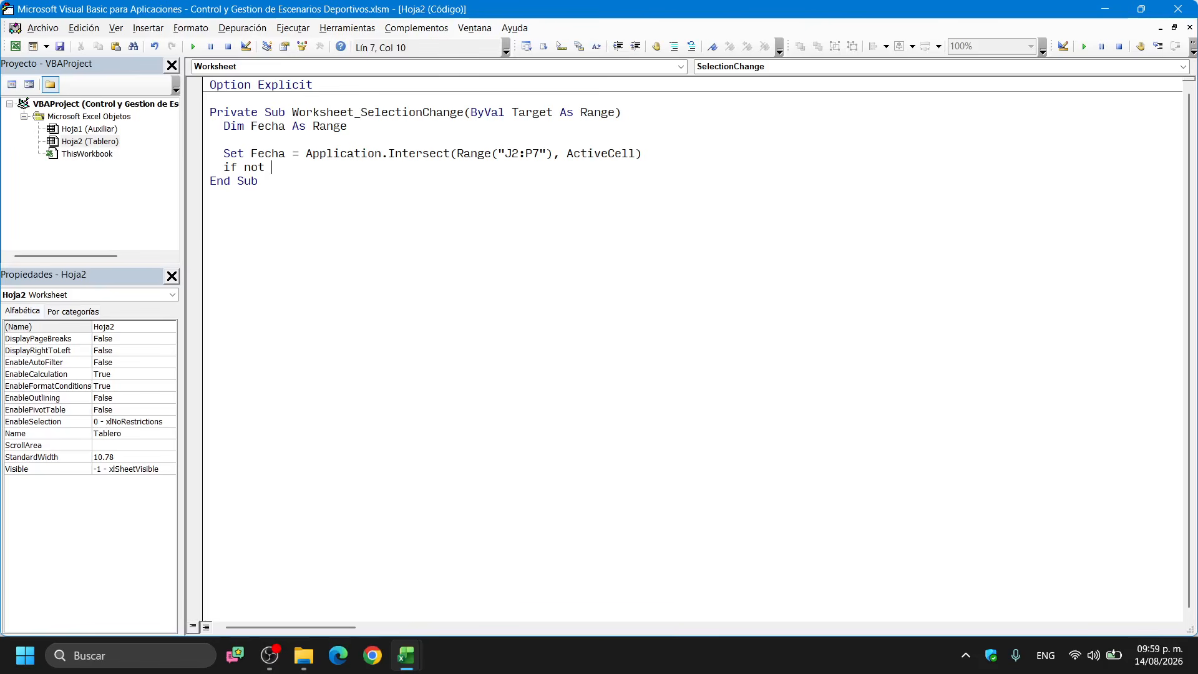
pyautogui.write('fecha is nothing Then')
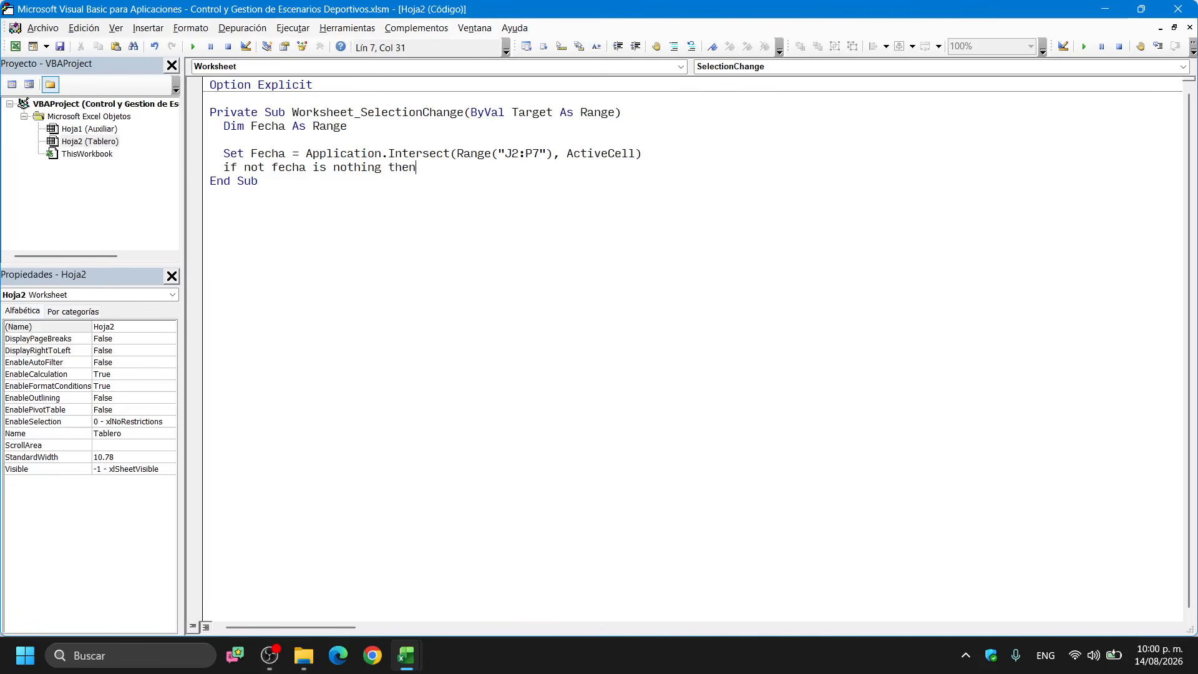
pyautogui.press('Return')
pyautogui.moveTo(272, 170); pyautogui.dragTo(383, 170)
pyautogui.click(313, 167)
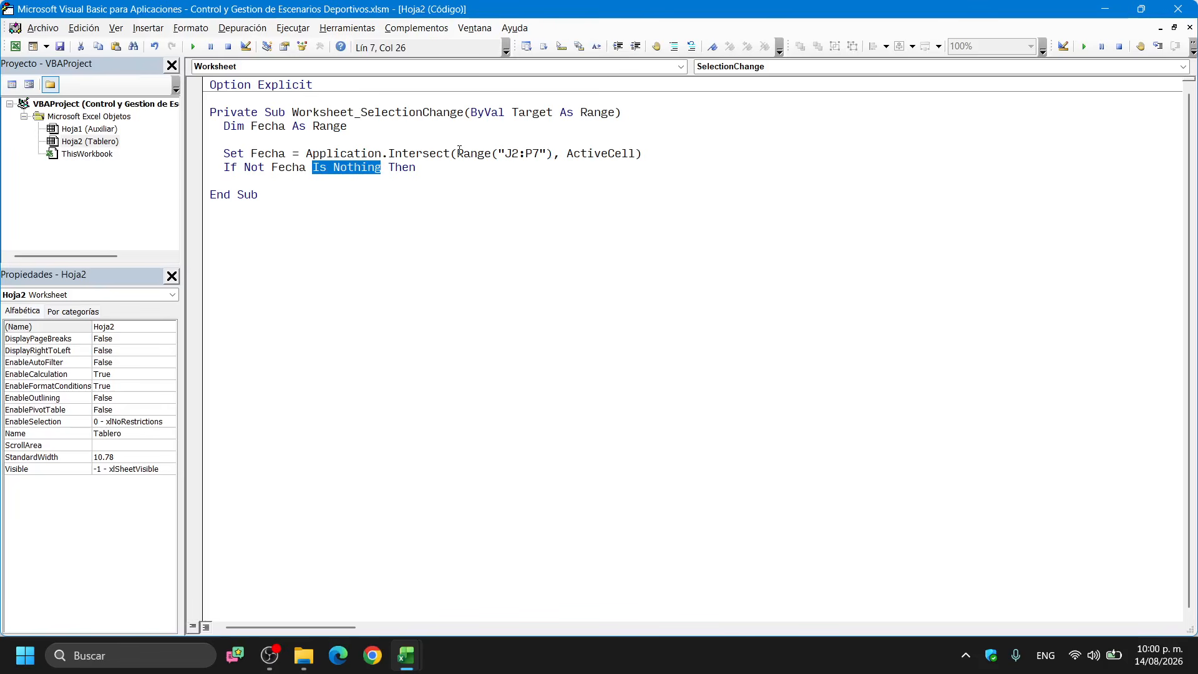
pyautogui.press('End')
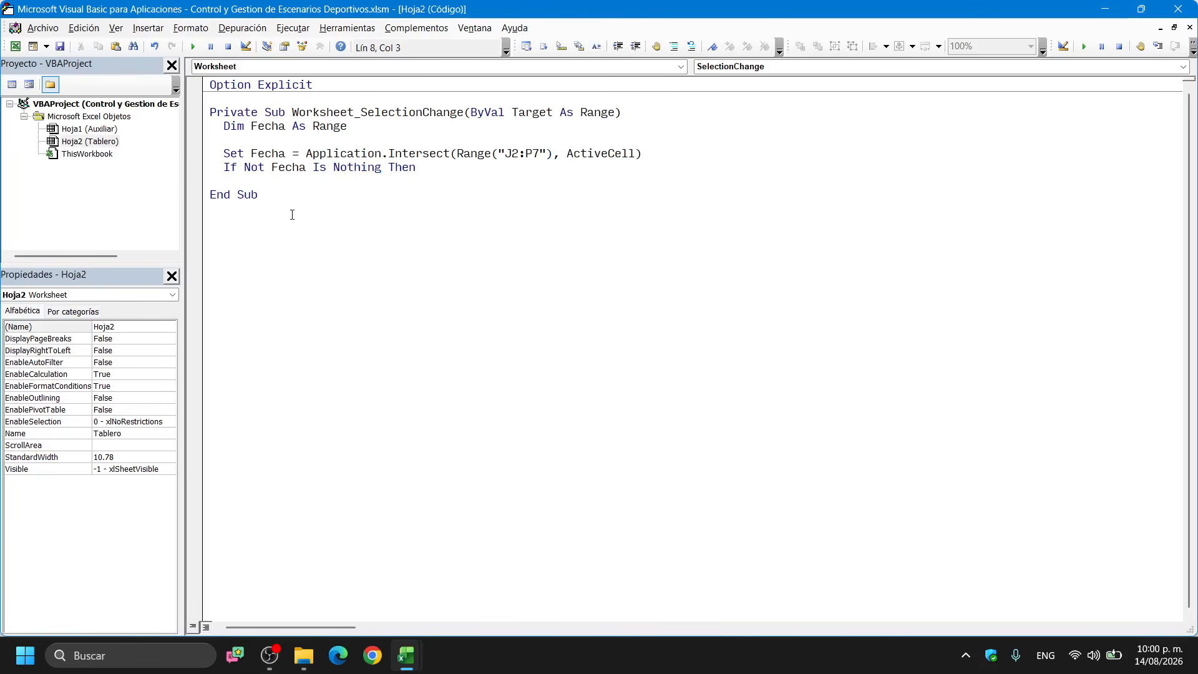
# Close the condition with End If and start an indented Range("") reference inside the block
pyautogui.write('end if')
pyautogui.press('Up')
pyautogui.press('End')
pyautogui.press('Return')
pyautogui.press('Tab')
pyautogui.write('ragne')
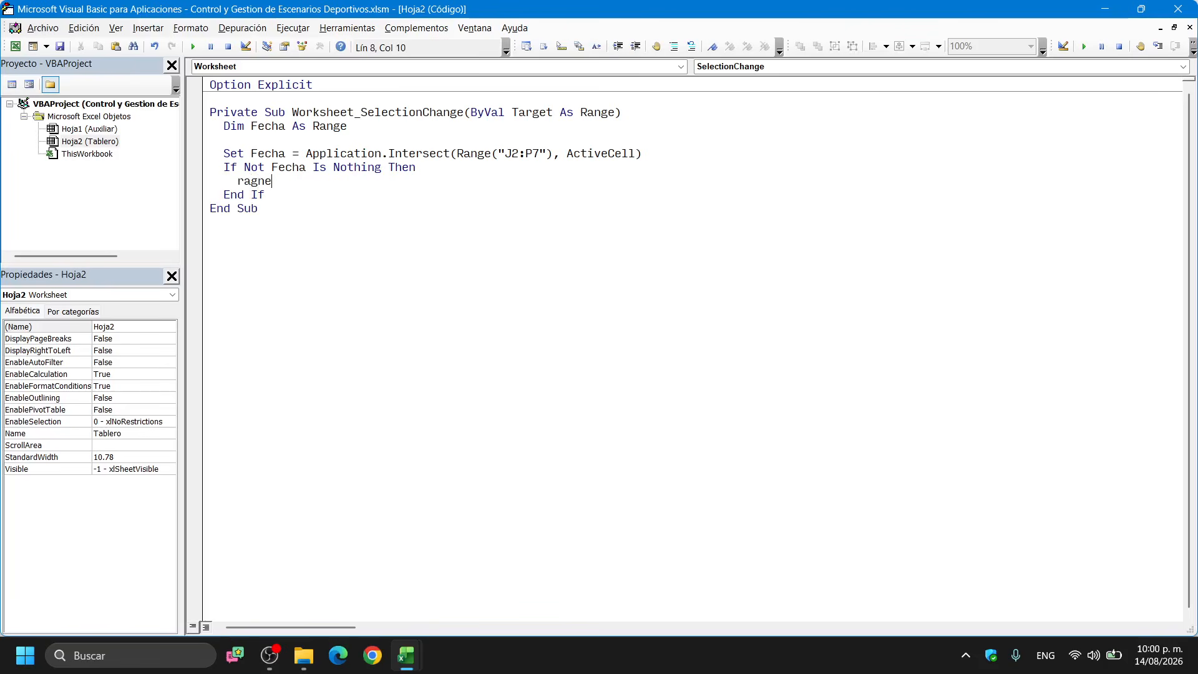
pyautogui.press('BackSpace')
pyautogui.press('BackSpace')
pyautogui.press('BackSpace')
pyautogui.write('nge()""')
# Check the date cell on the Tablero sheet and complete the inner statement as Range("D4").Value = ActiveCell.Value
pyautogui.click(16, 46)
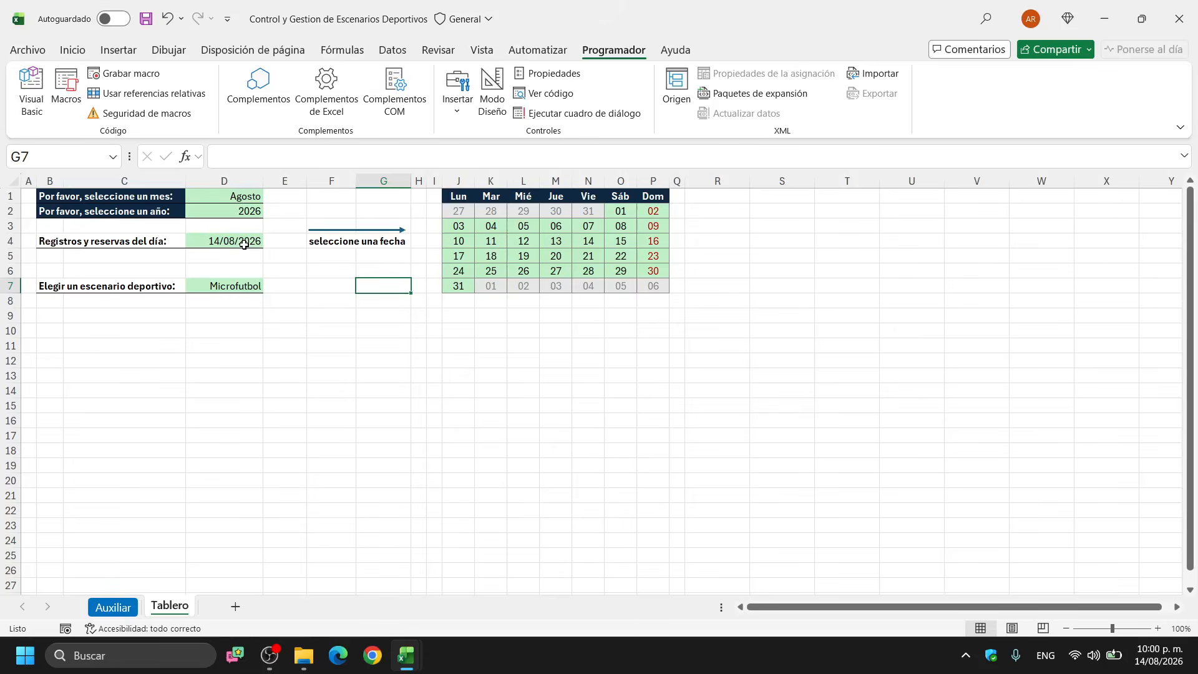
pyautogui.click(31, 84)
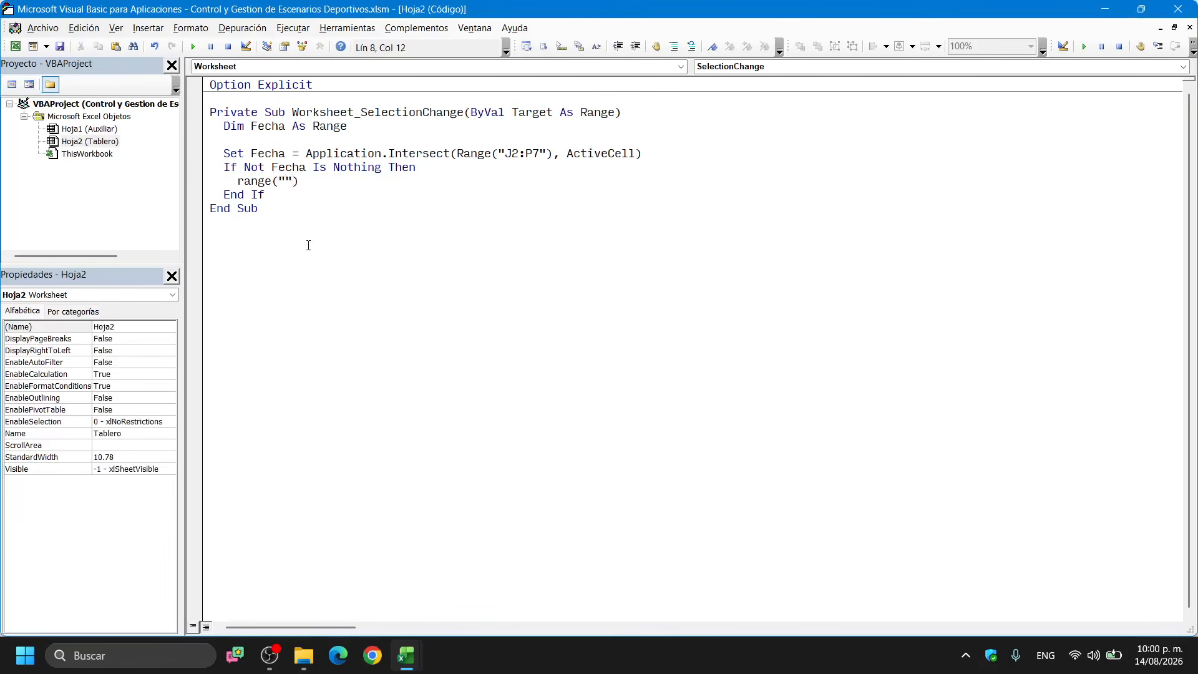
pyautogui.write('D4')
pyautogui.press('End')
pyautogui.write('.valu')
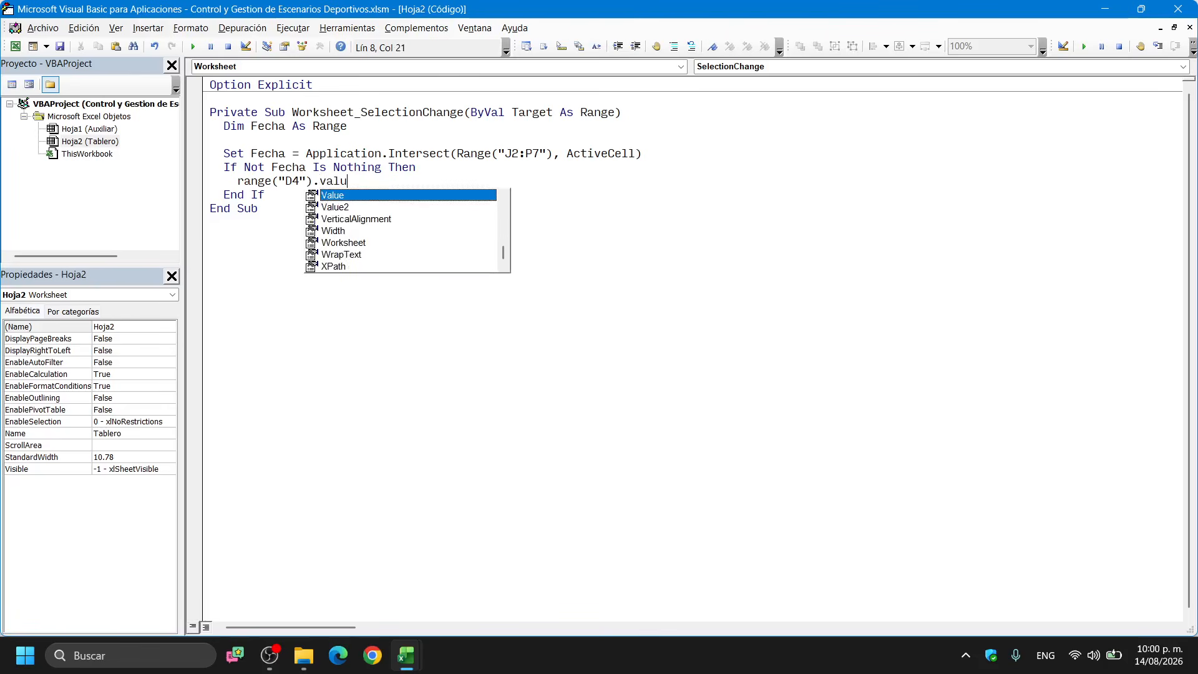
pyautogui.write('e = ')
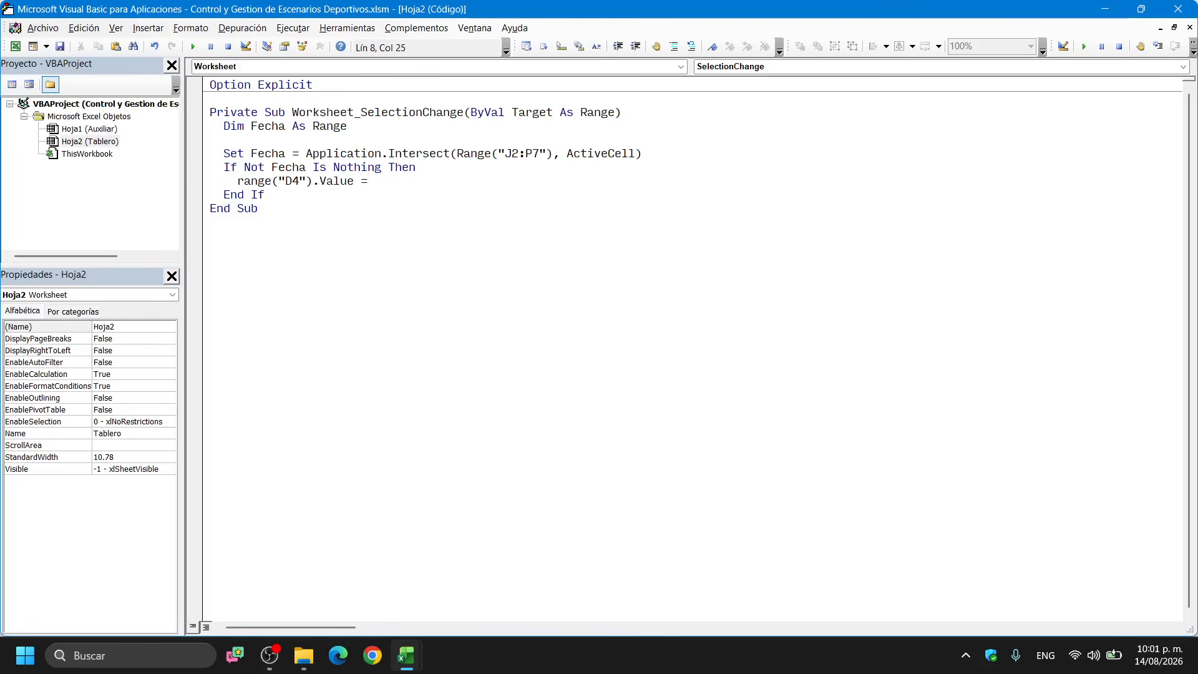
pyautogui.write('activecell.')
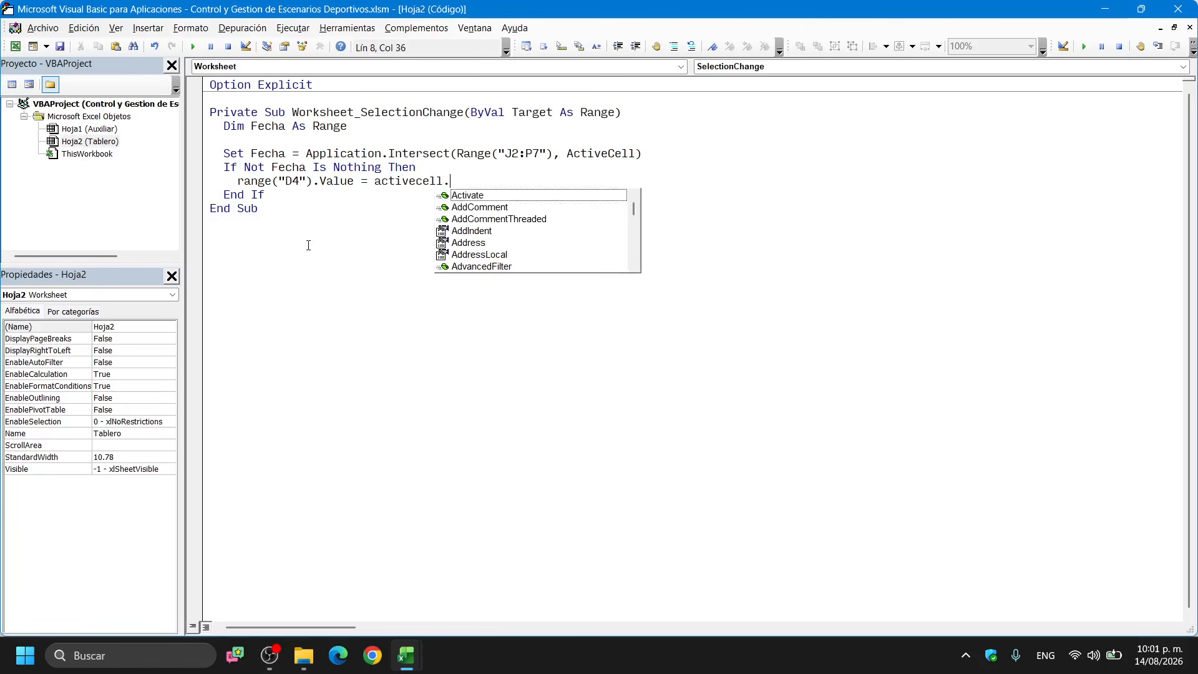
pyautogui.write('value')
pyautogui.press('Down')
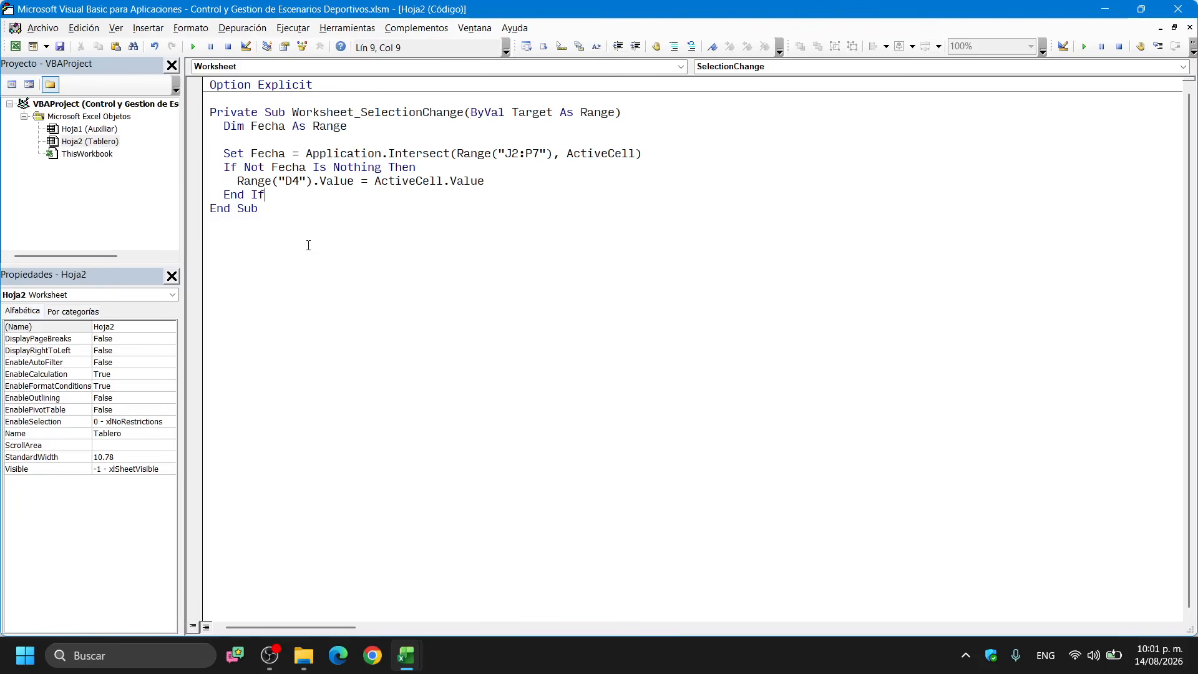
# Test the macro on the Tablero sheet by selecting August days 18, 10, 13, 14 and 15 in the calendar, ending on cell G7
pyautogui.click(16, 48)
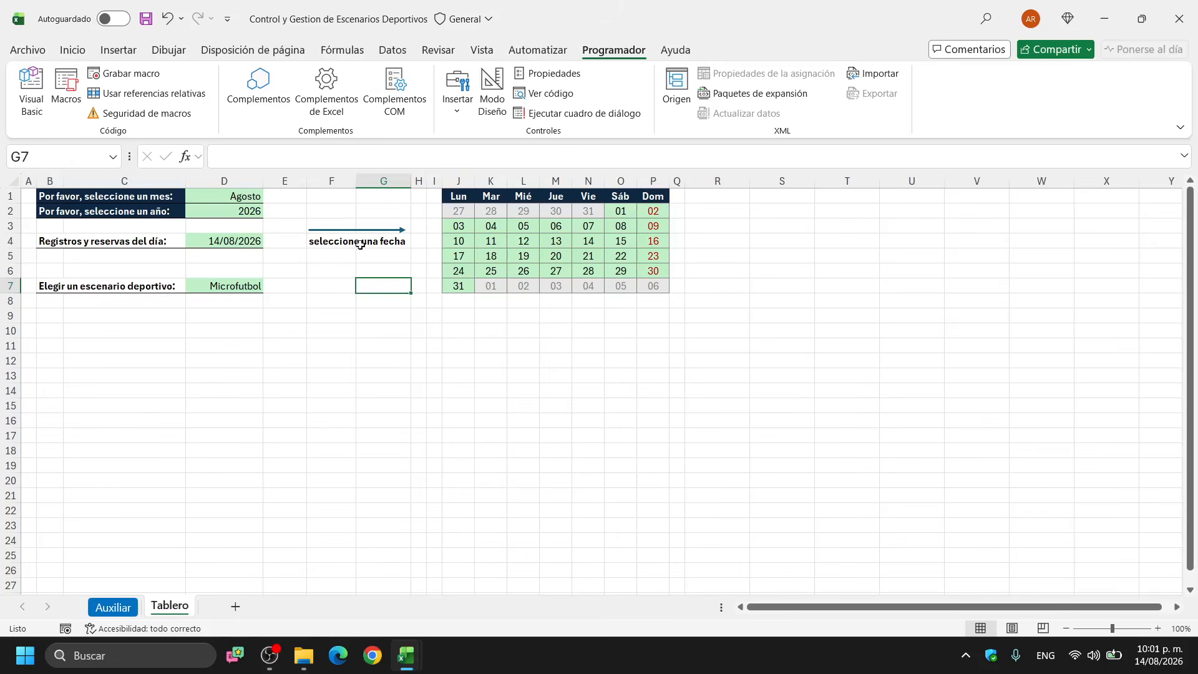
pyautogui.click(496, 257)
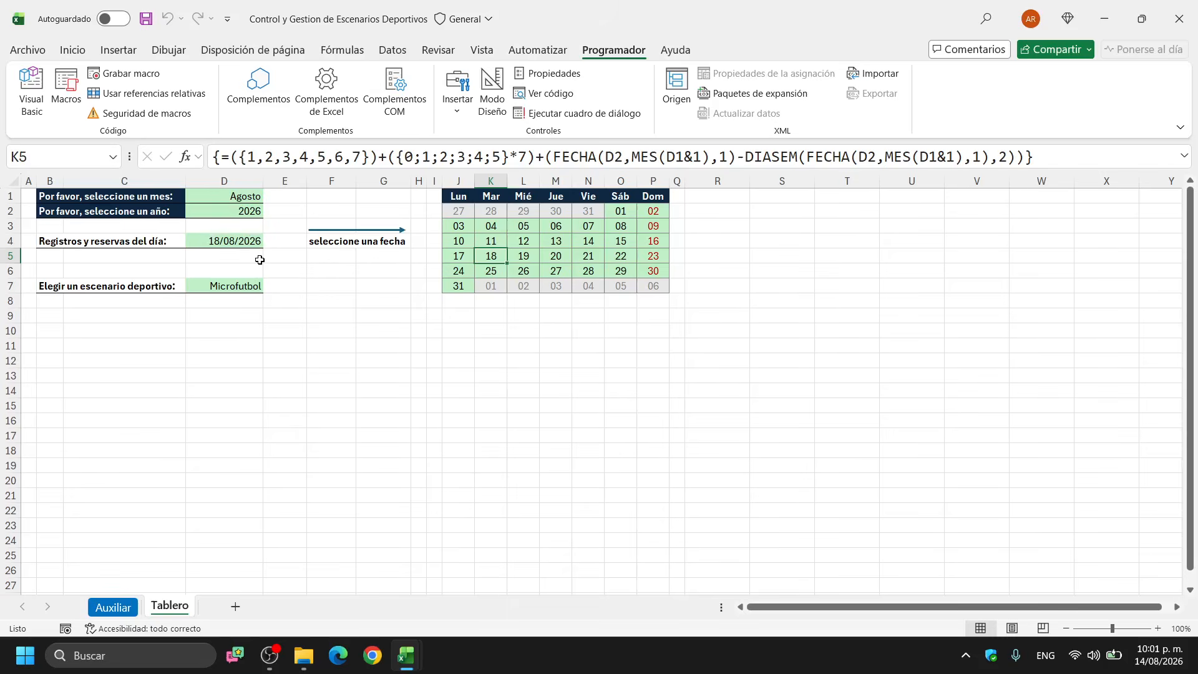
pyautogui.click(461, 242)
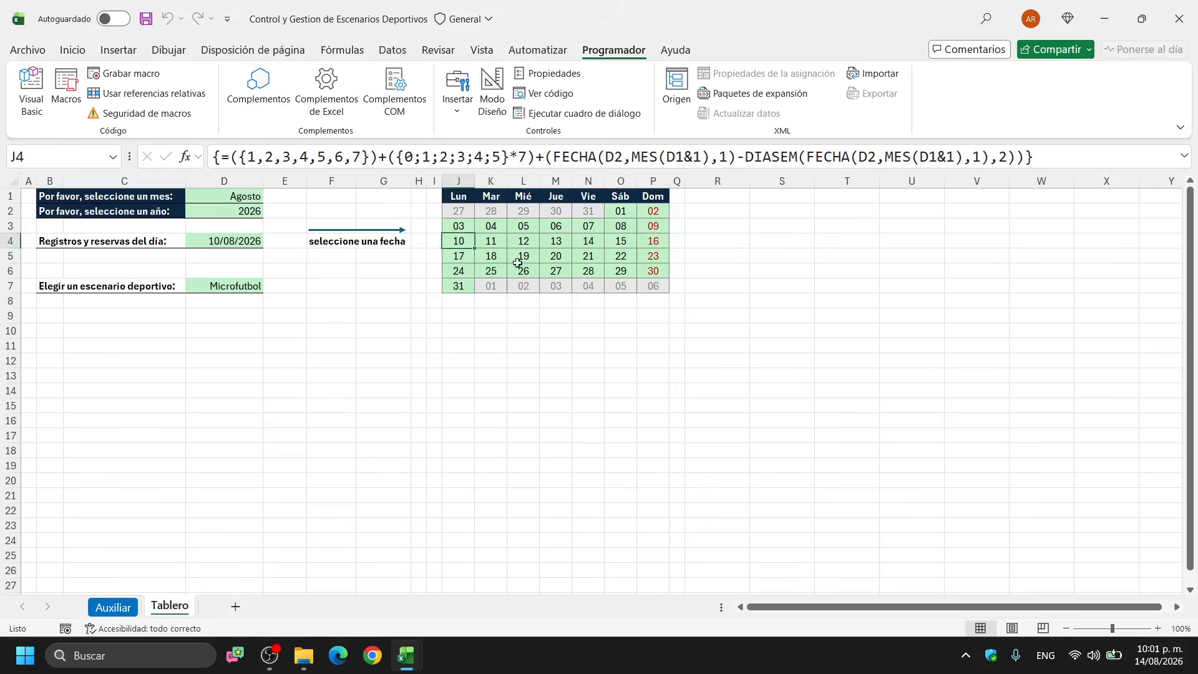
pyautogui.click(554, 245)
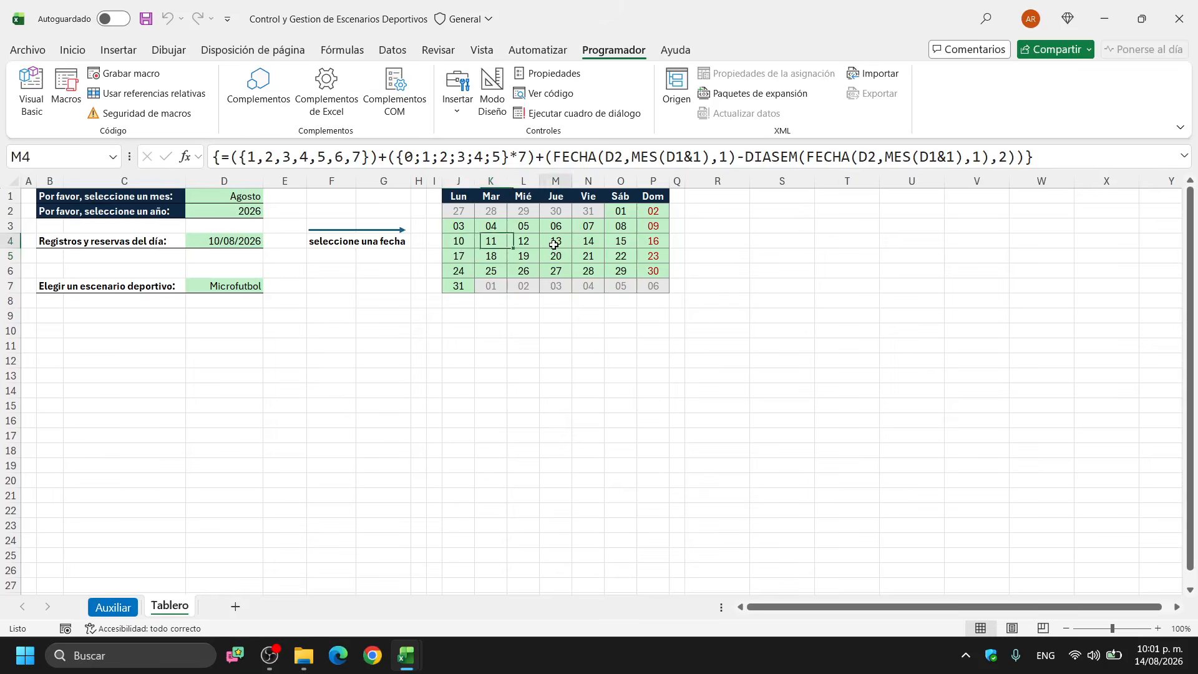
pyautogui.click(591, 244)
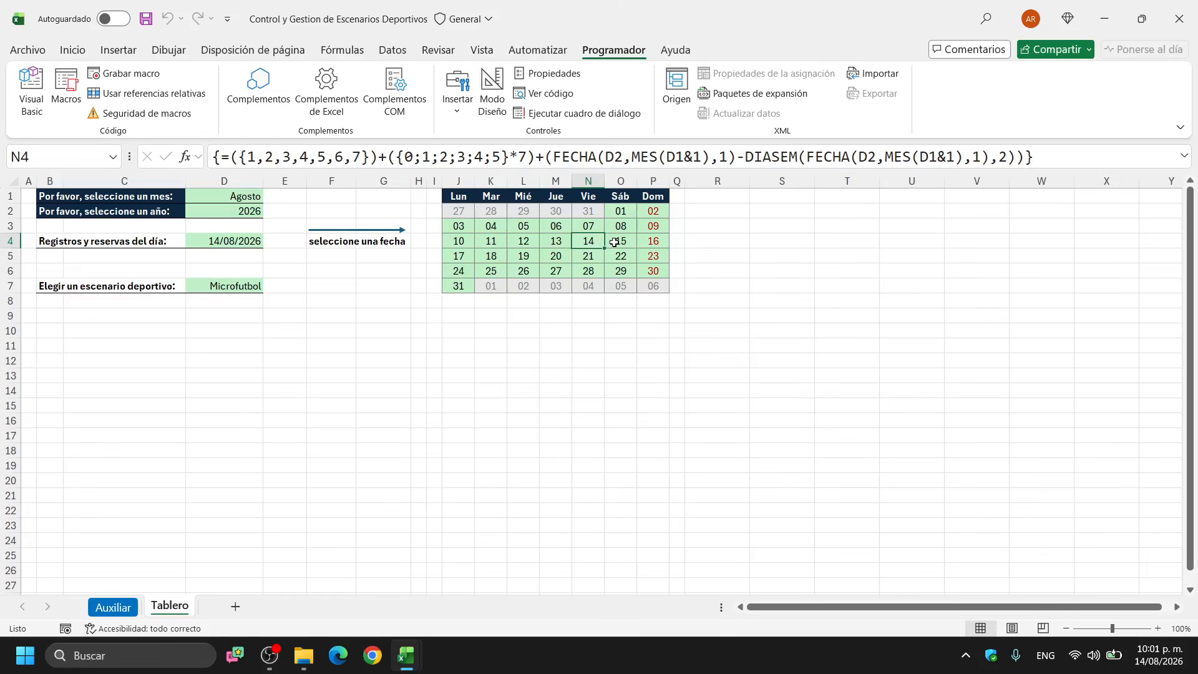
pyautogui.click(614, 243)
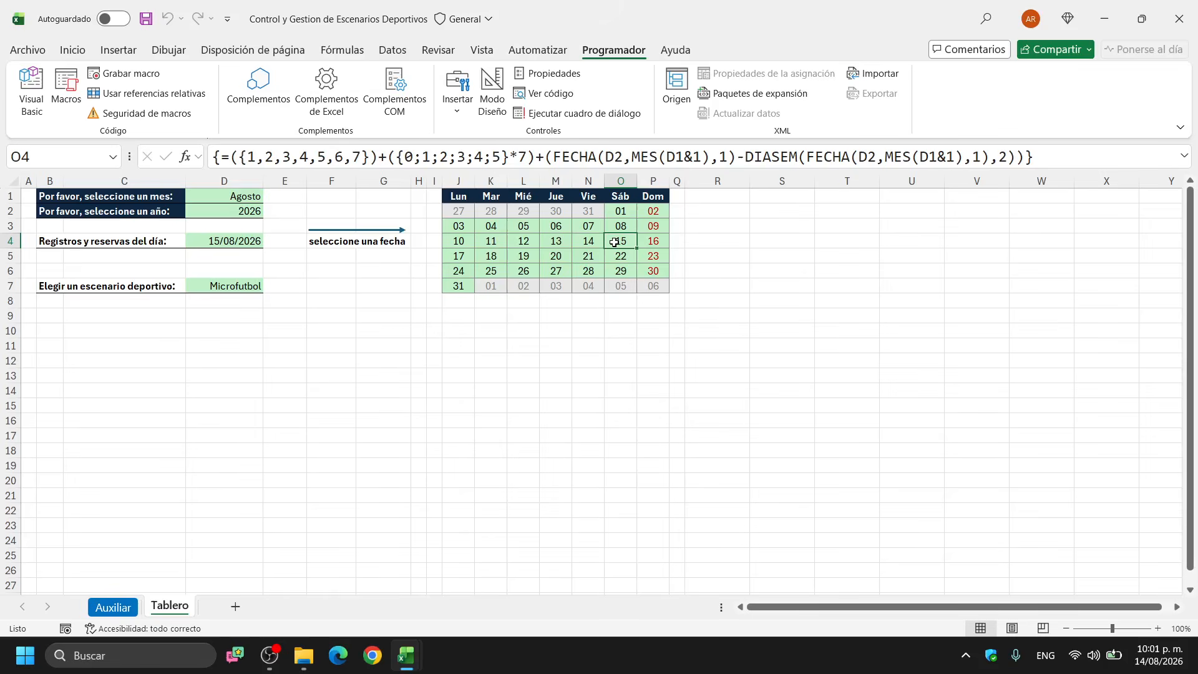
pyautogui.click(391, 289)
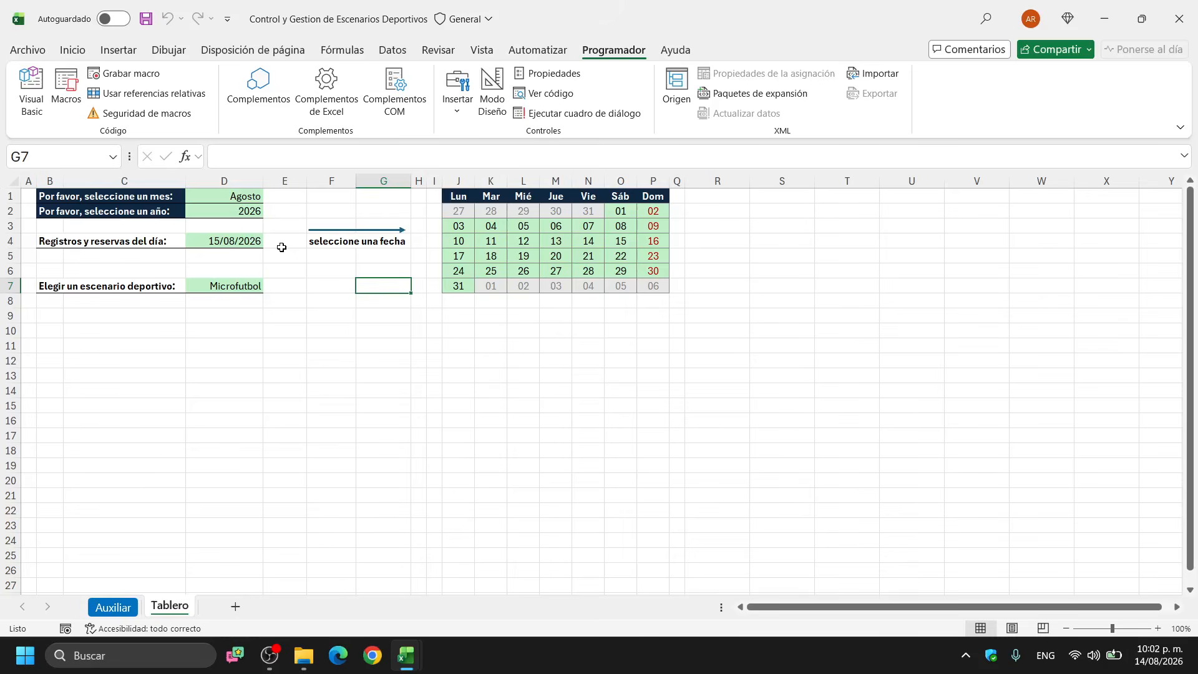
# Review the macro code, then retest it with calendar days 4, 5, 6, 13, 27 and 15, returning to cell G7
pyautogui.click(30, 91)
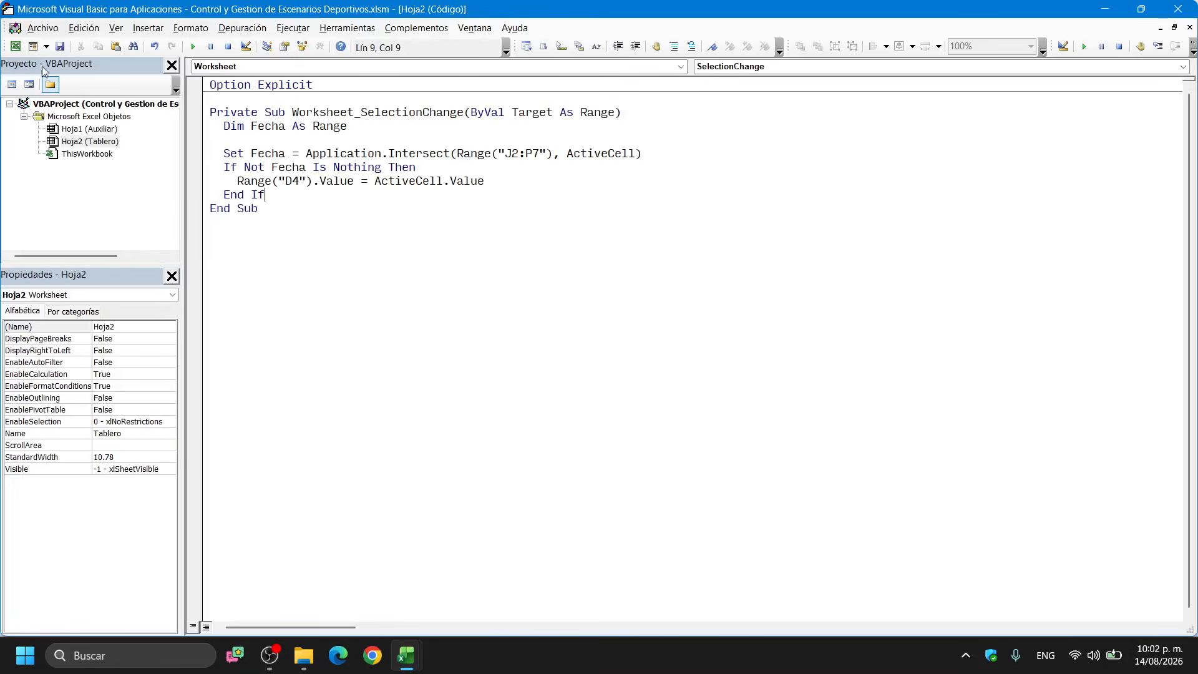
pyautogui.click(15, 46)
pyautogui.click(491, 226)
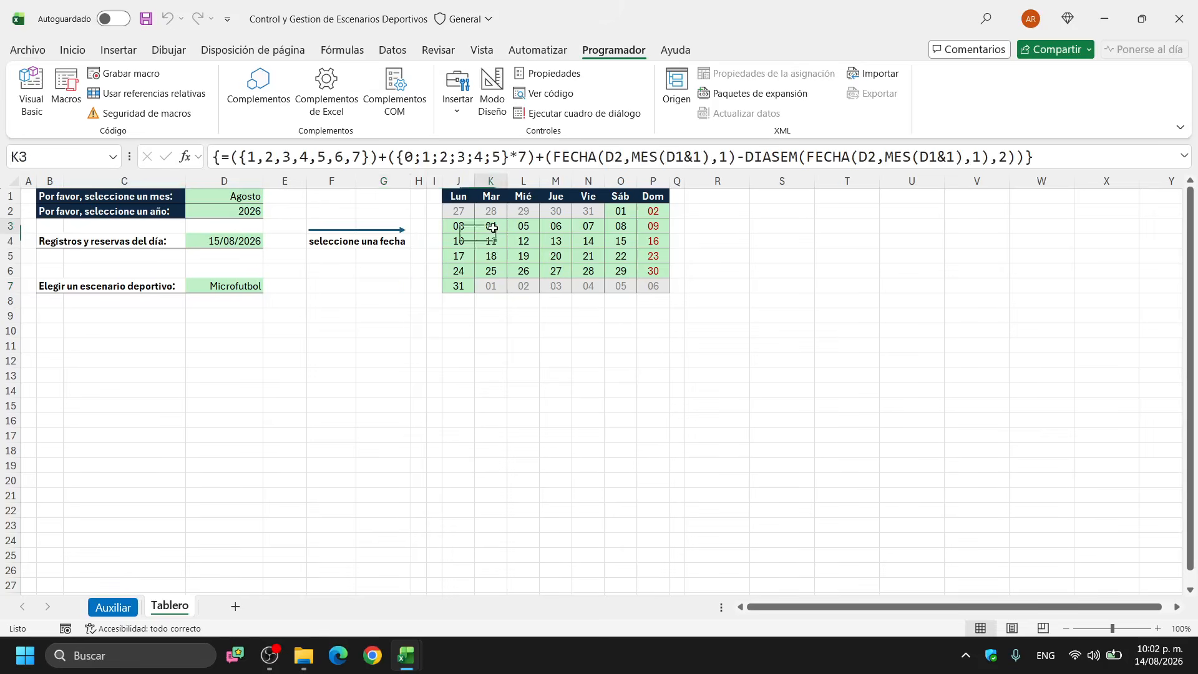
pyautogui.click(524, 226)
pyautogui.click(554, 228)
pyautogui.click(552, 237)
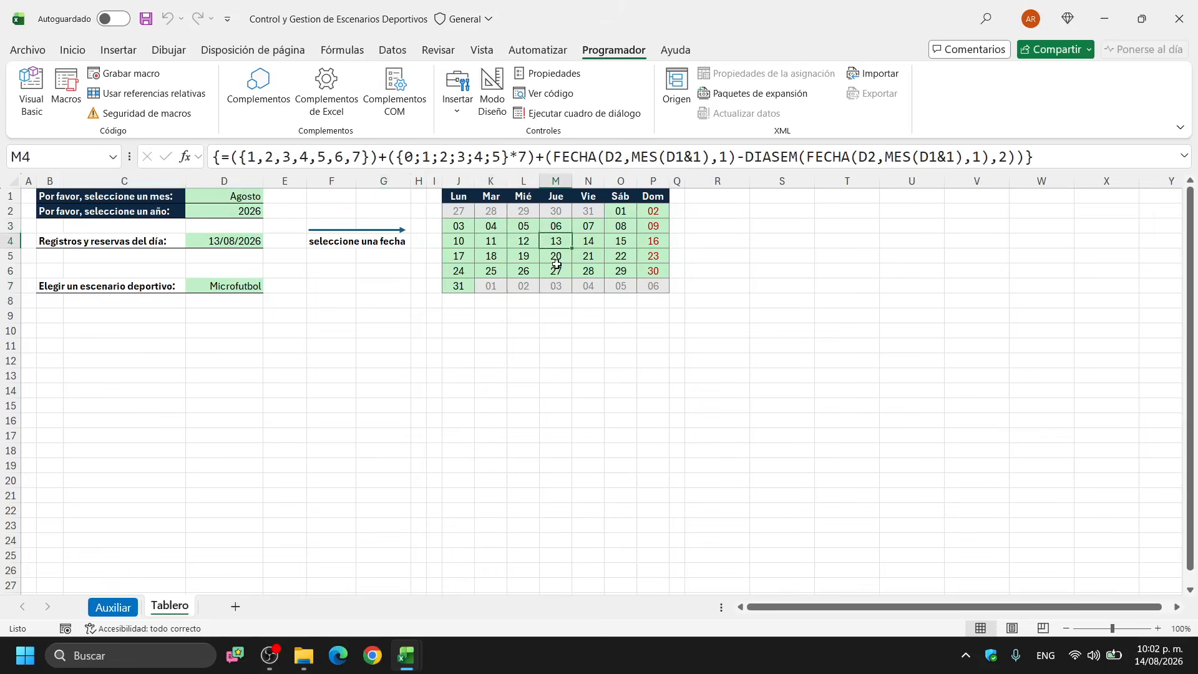
pyautogui.click(553, 270)
pyautogui.click(395, 285)
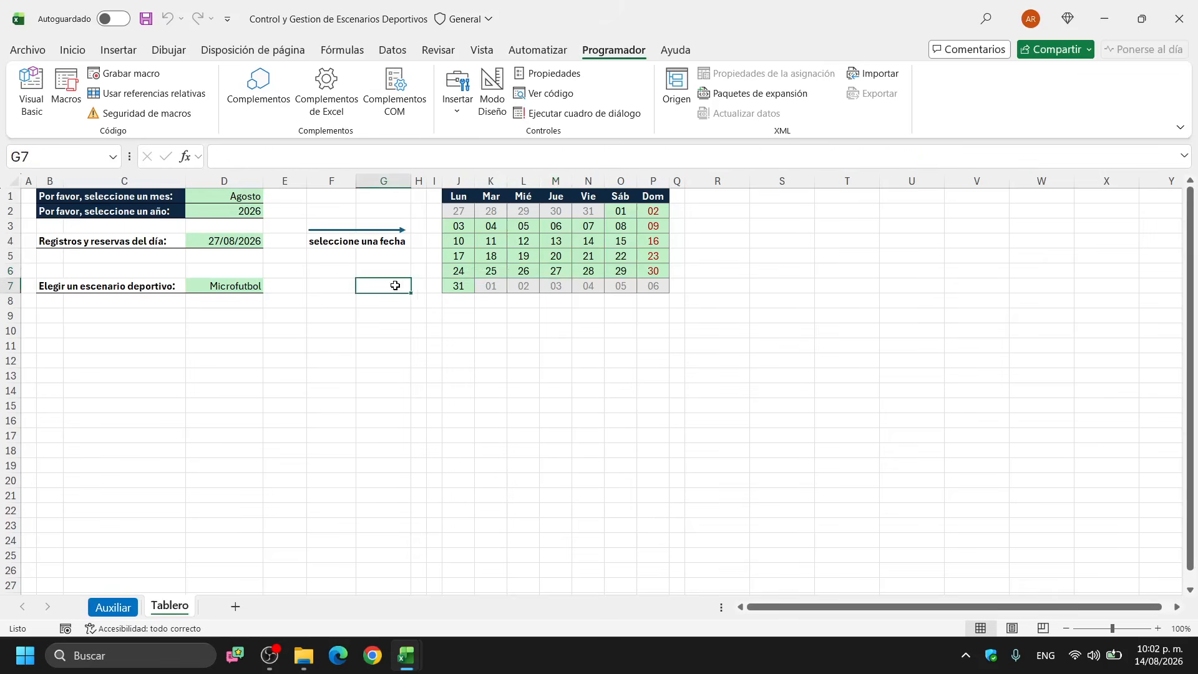
pyautogui.click(620, 242)
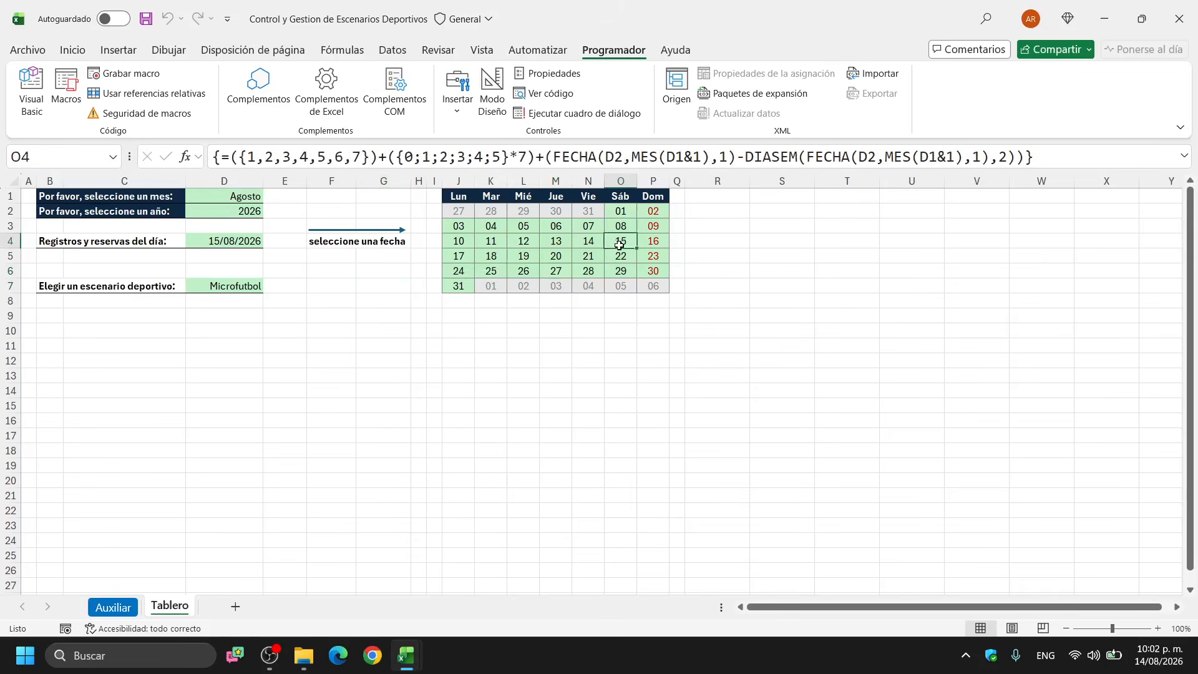
pyautogui.click(390, 286)
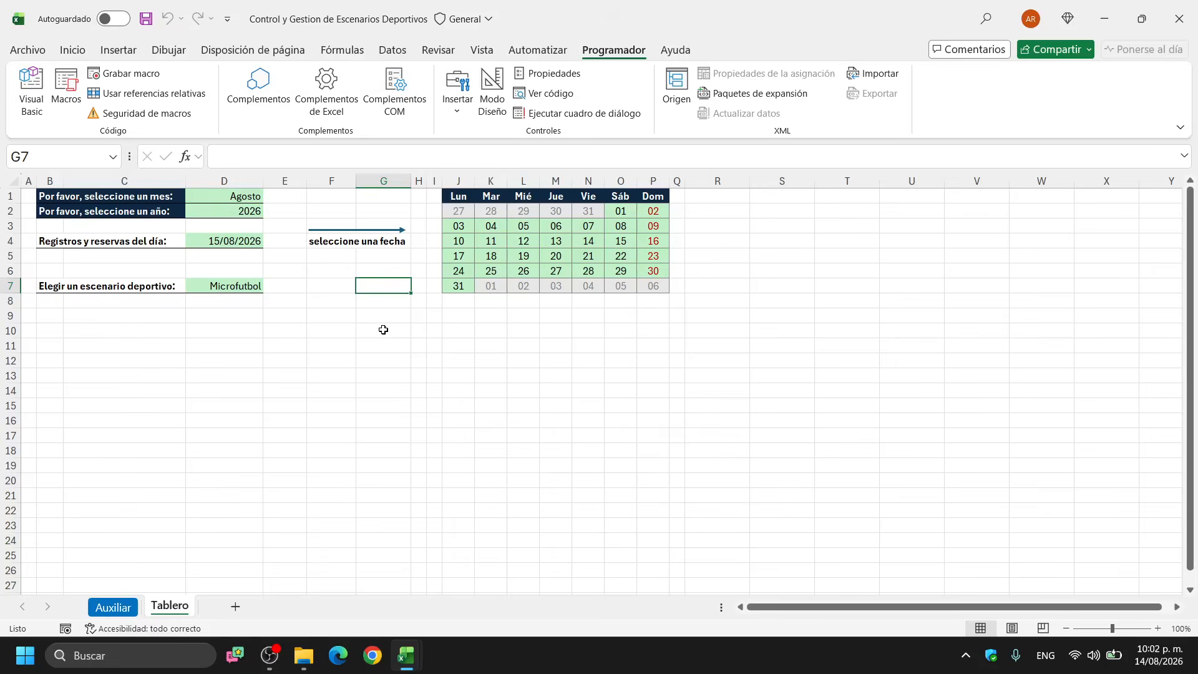
pyautogui.moveTo(269, 655)
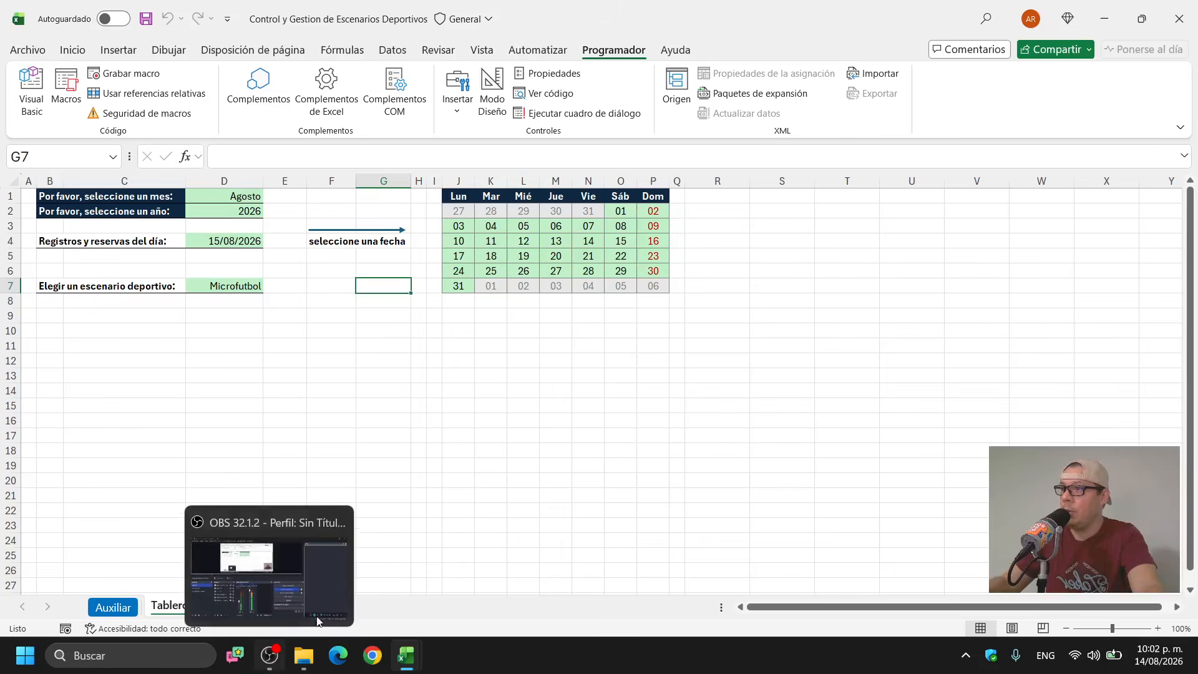